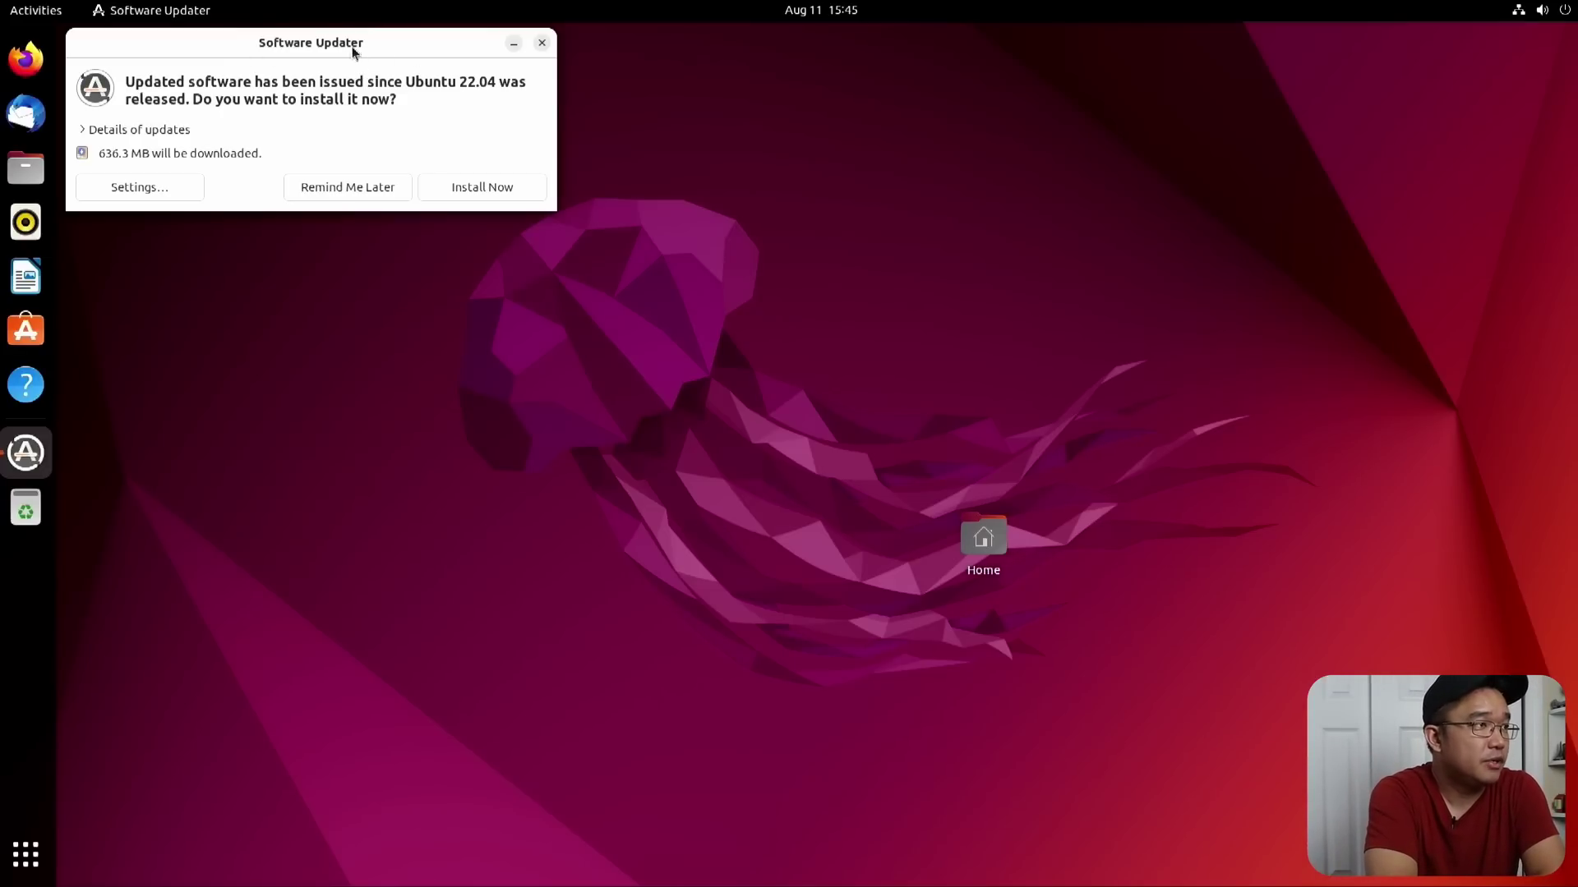
# - Launch Firefox, move its window aside, and search Google for 'nala apt'
pyautogui.moveTo(353, 51)
pyautogui.mouseDown()
pyautogui.moveTo(429, 162)
pyautogui.moveTo(368, 63)
pyautogui.mouseUp()
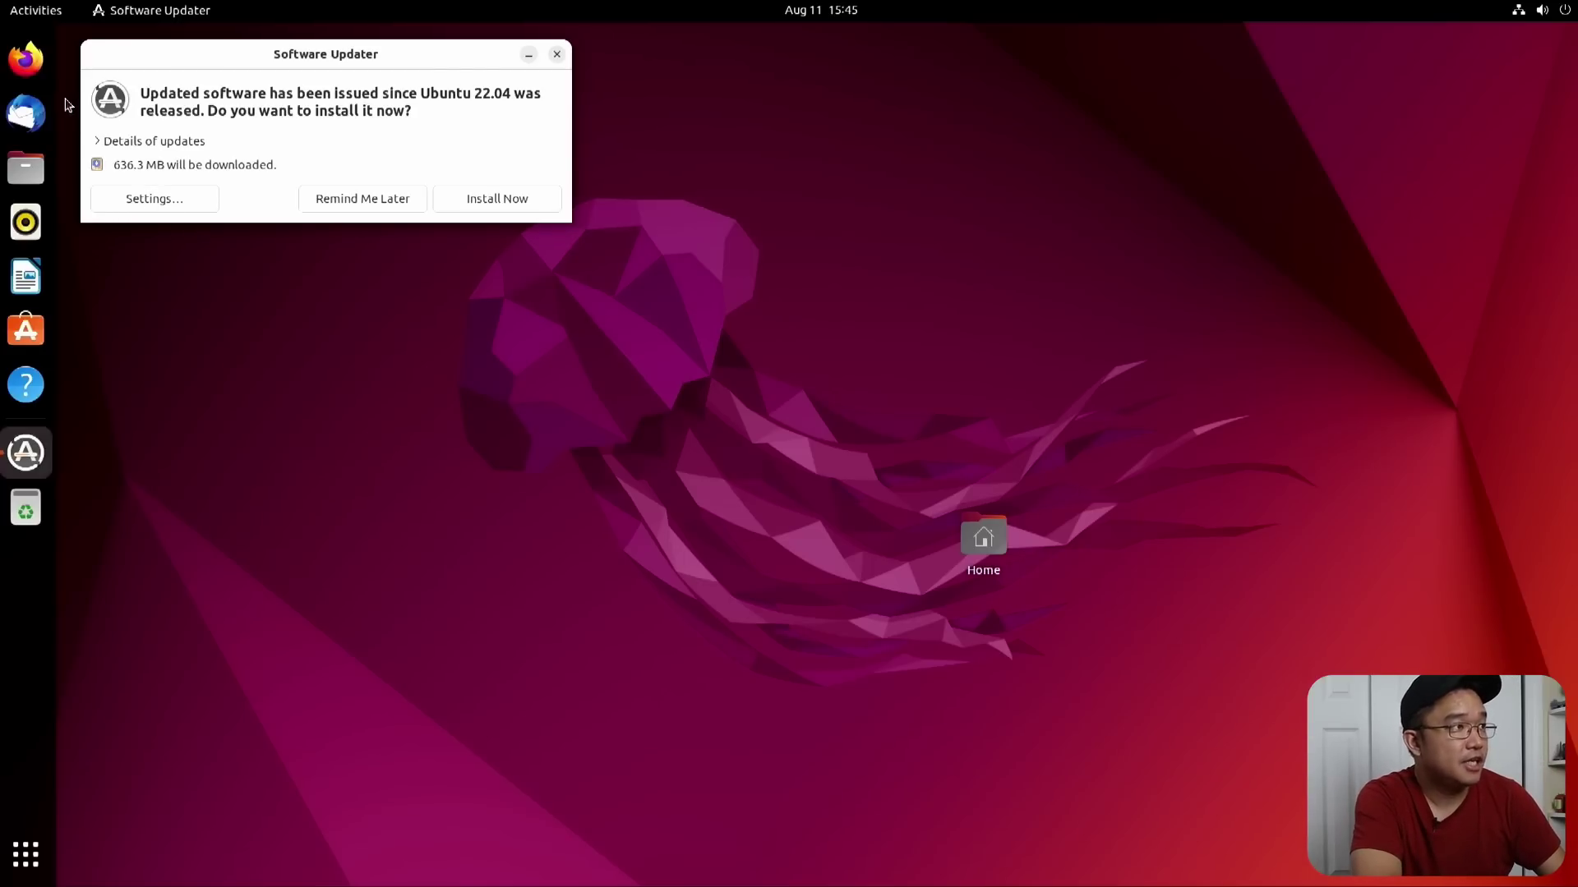
pyautogui.click(25, 59)
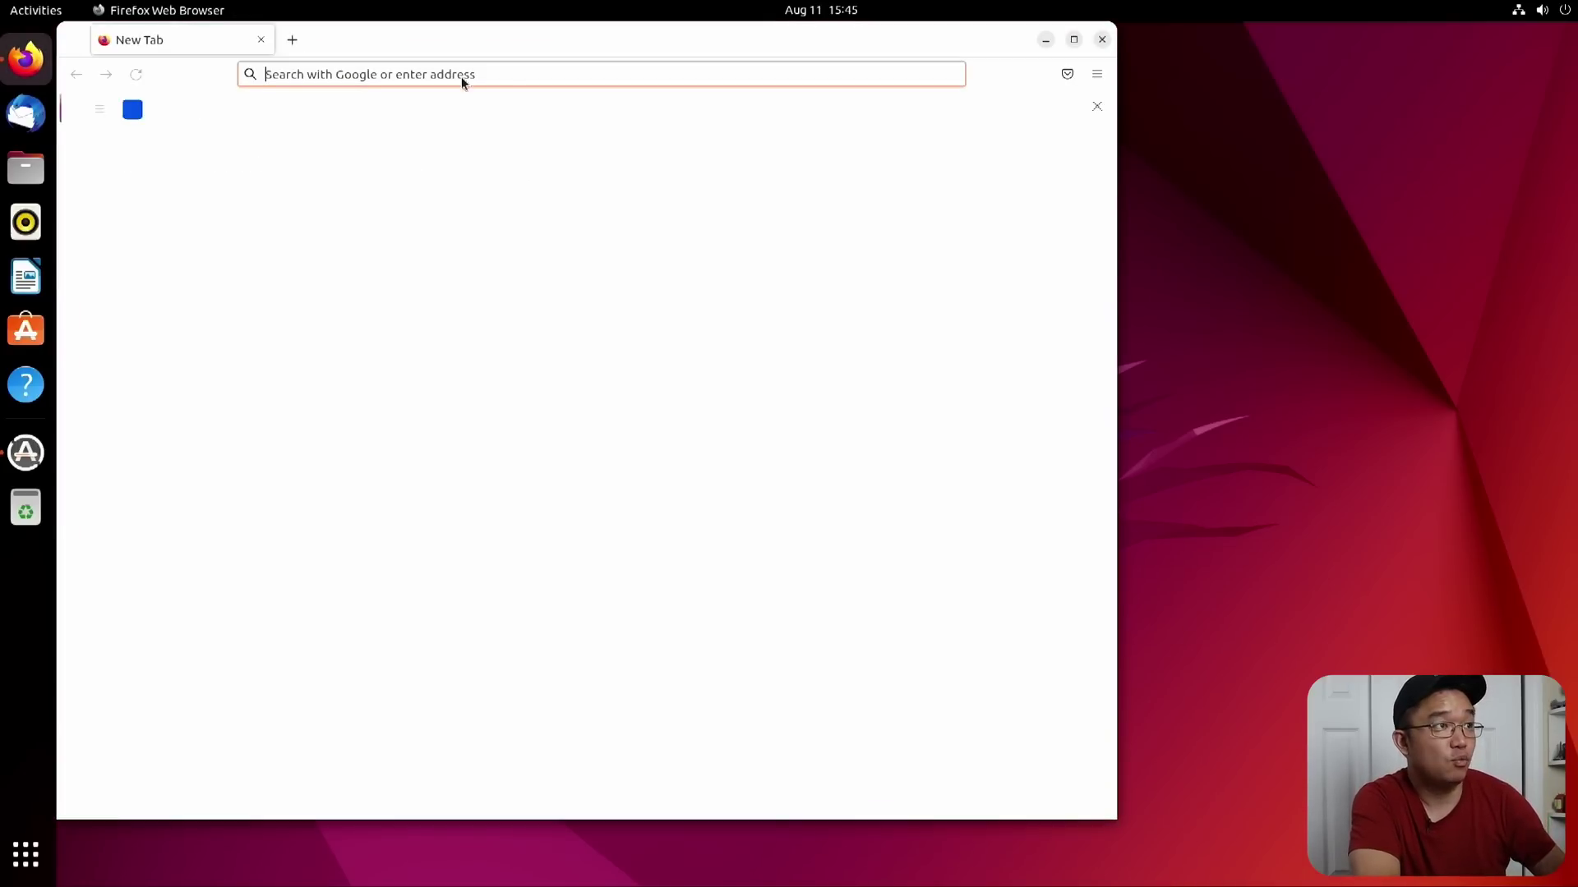
pyautogui.moveTo(541, 58); pyautogui.dragTo(916, 72)
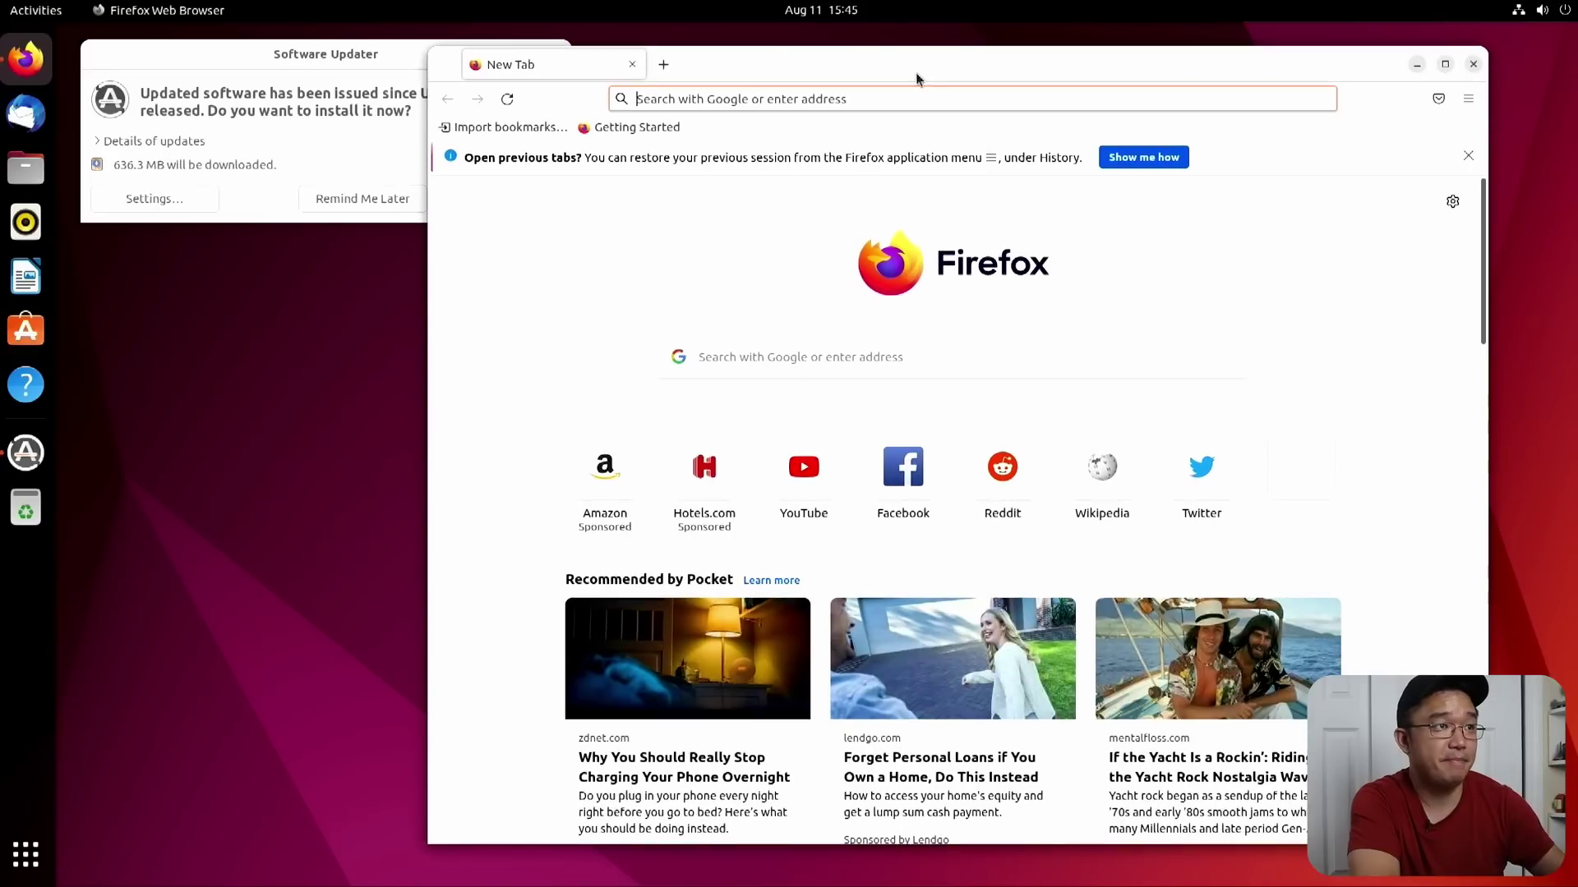
pyautogui.click(927, 93)
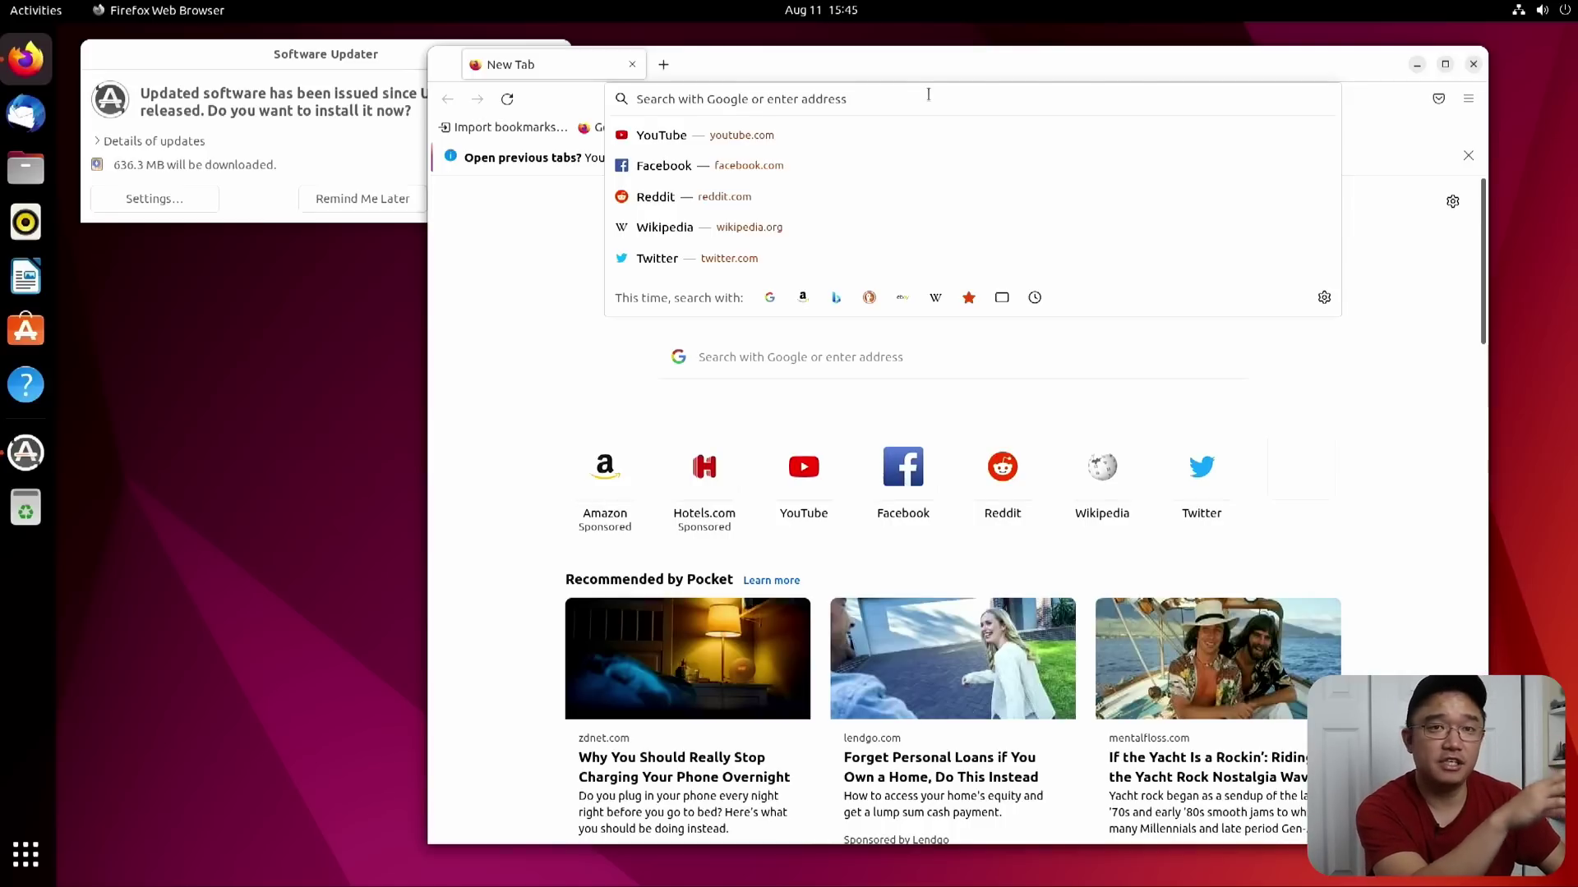
pyautogui.write('nal')
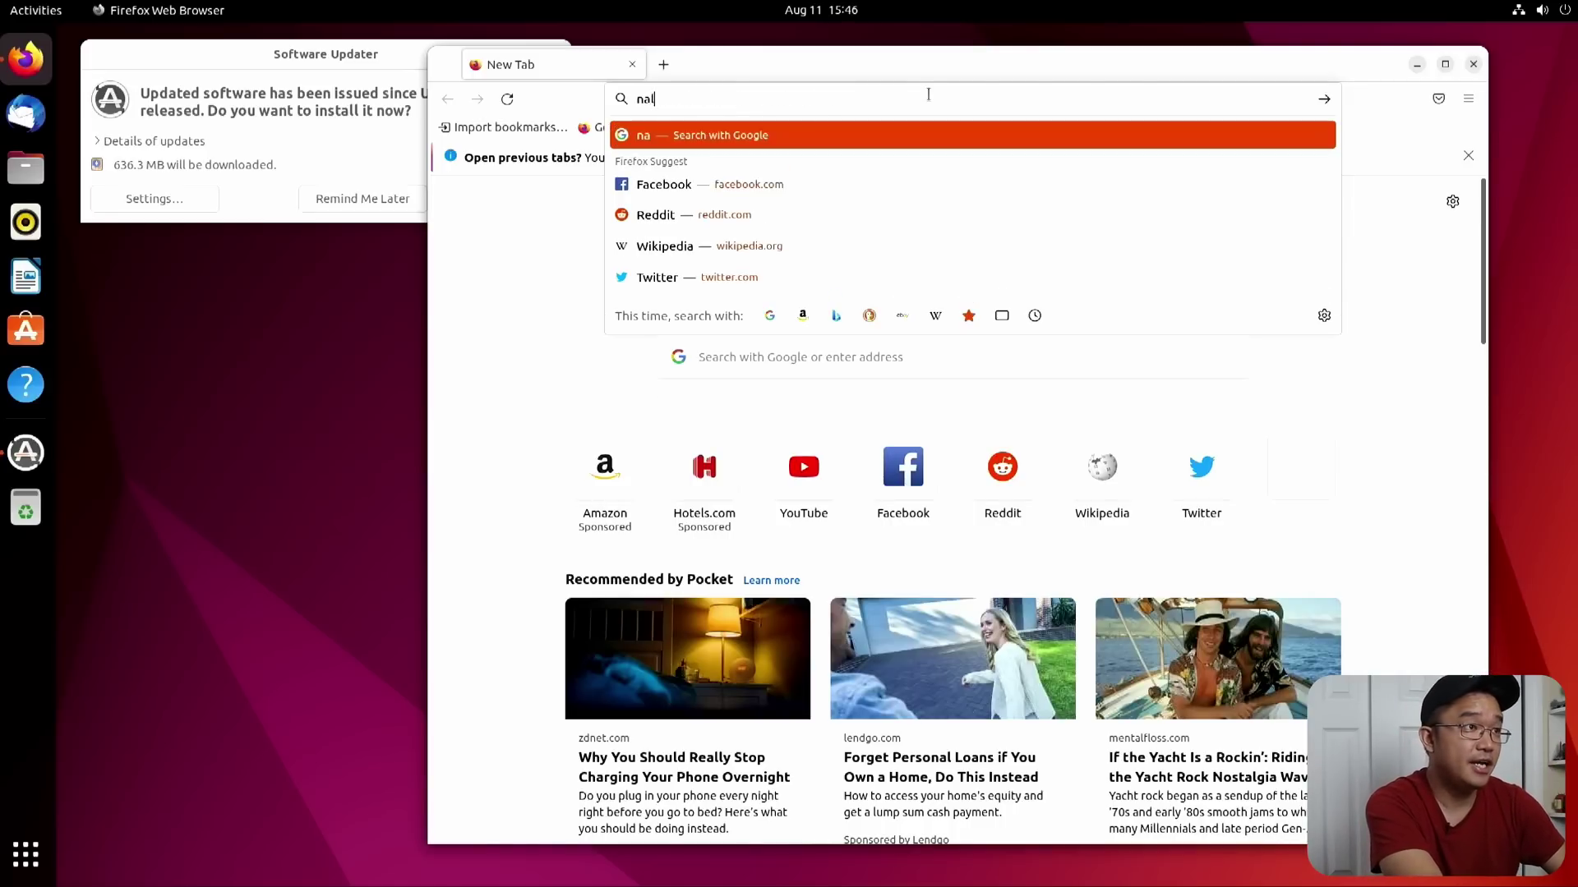
pyautogui.write('a apt')
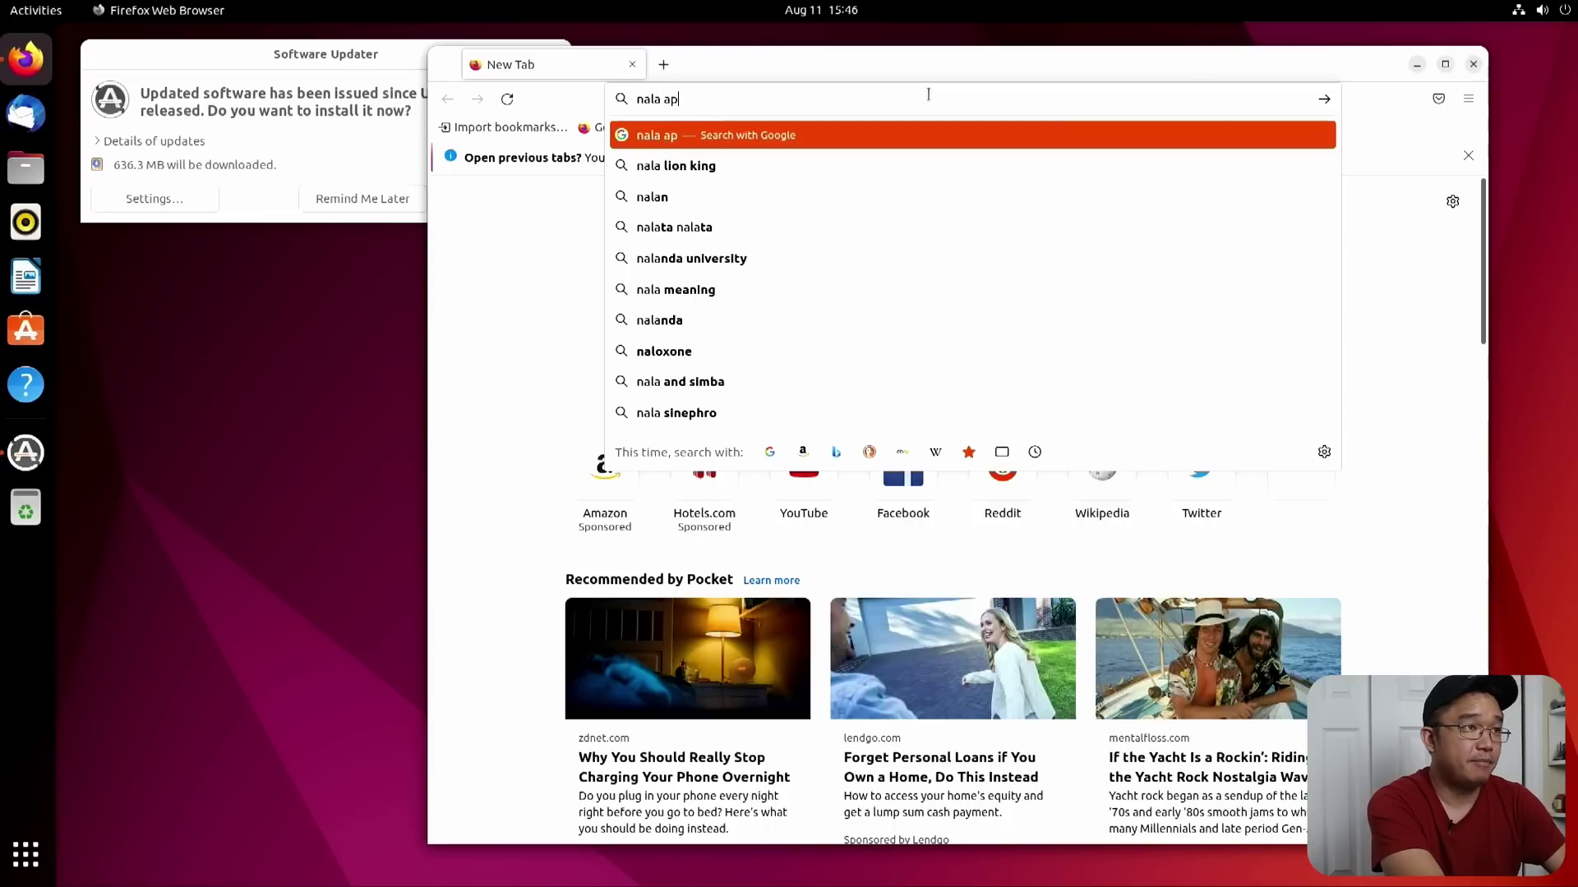
pyautogui.press('Return')
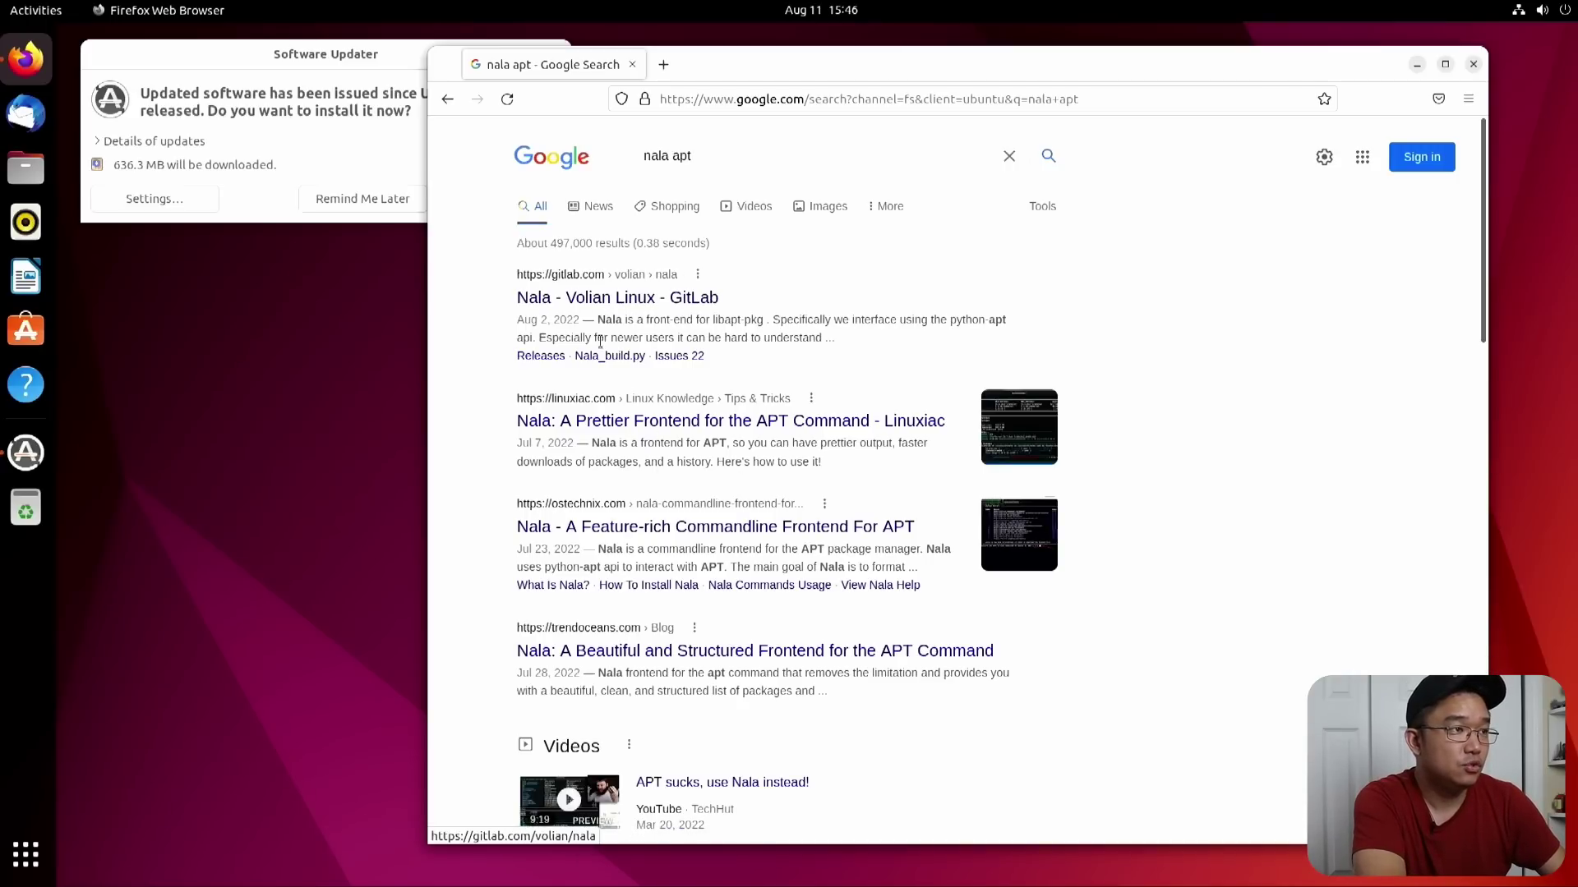
# - Open the nala GitLab project and follow its README Installation link to the wiki page
pyautogui.click(652, 301)
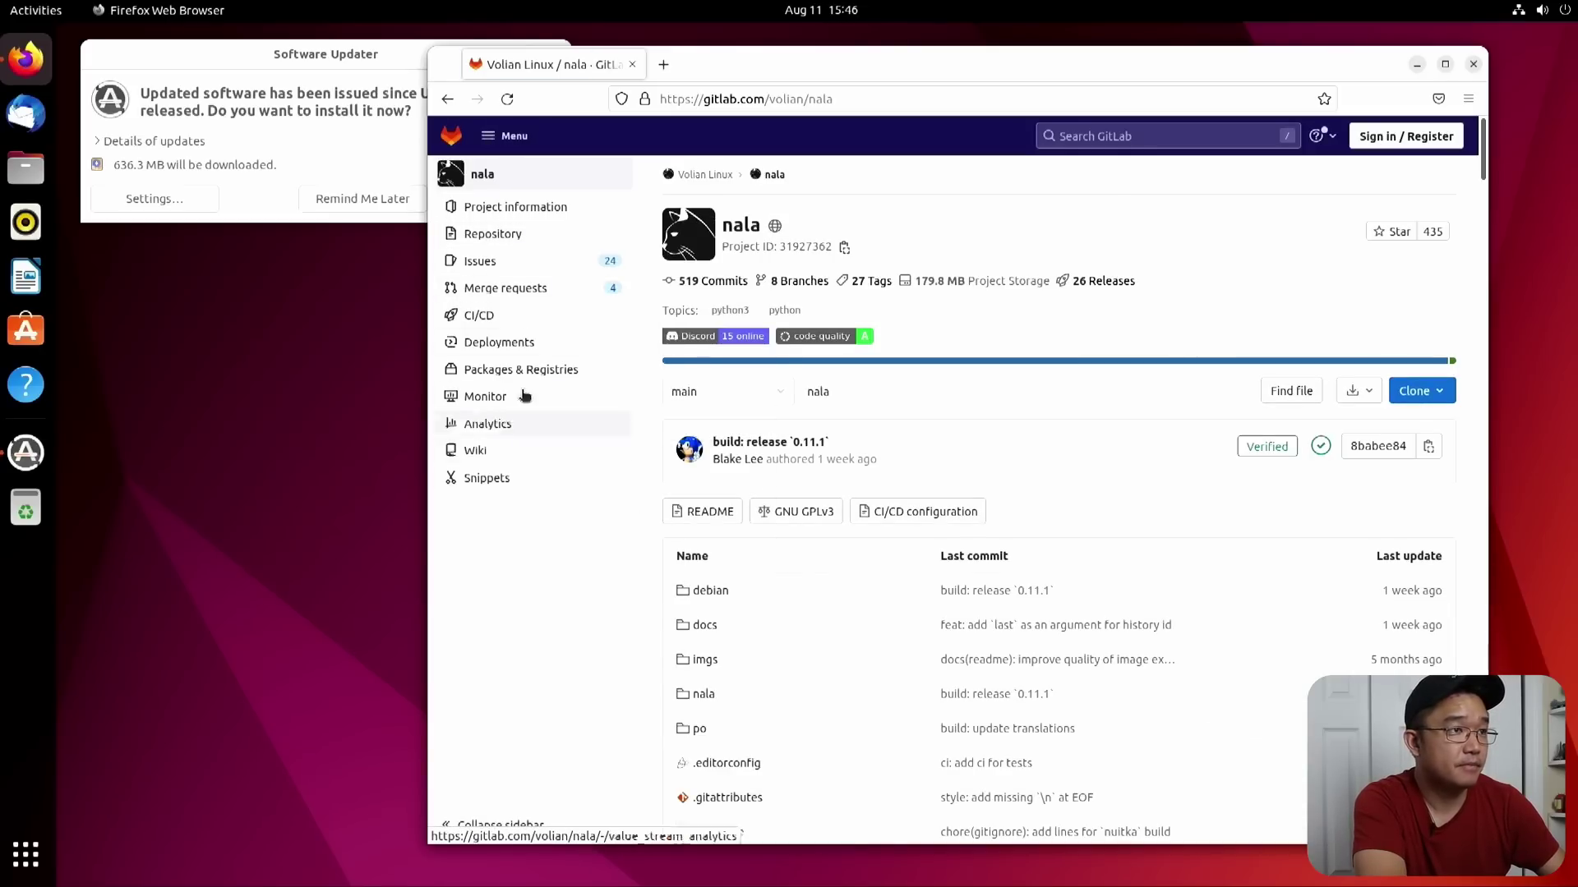
pyautogui.scroll(-10, 734, 419)
pyautogui.click(734, 411)
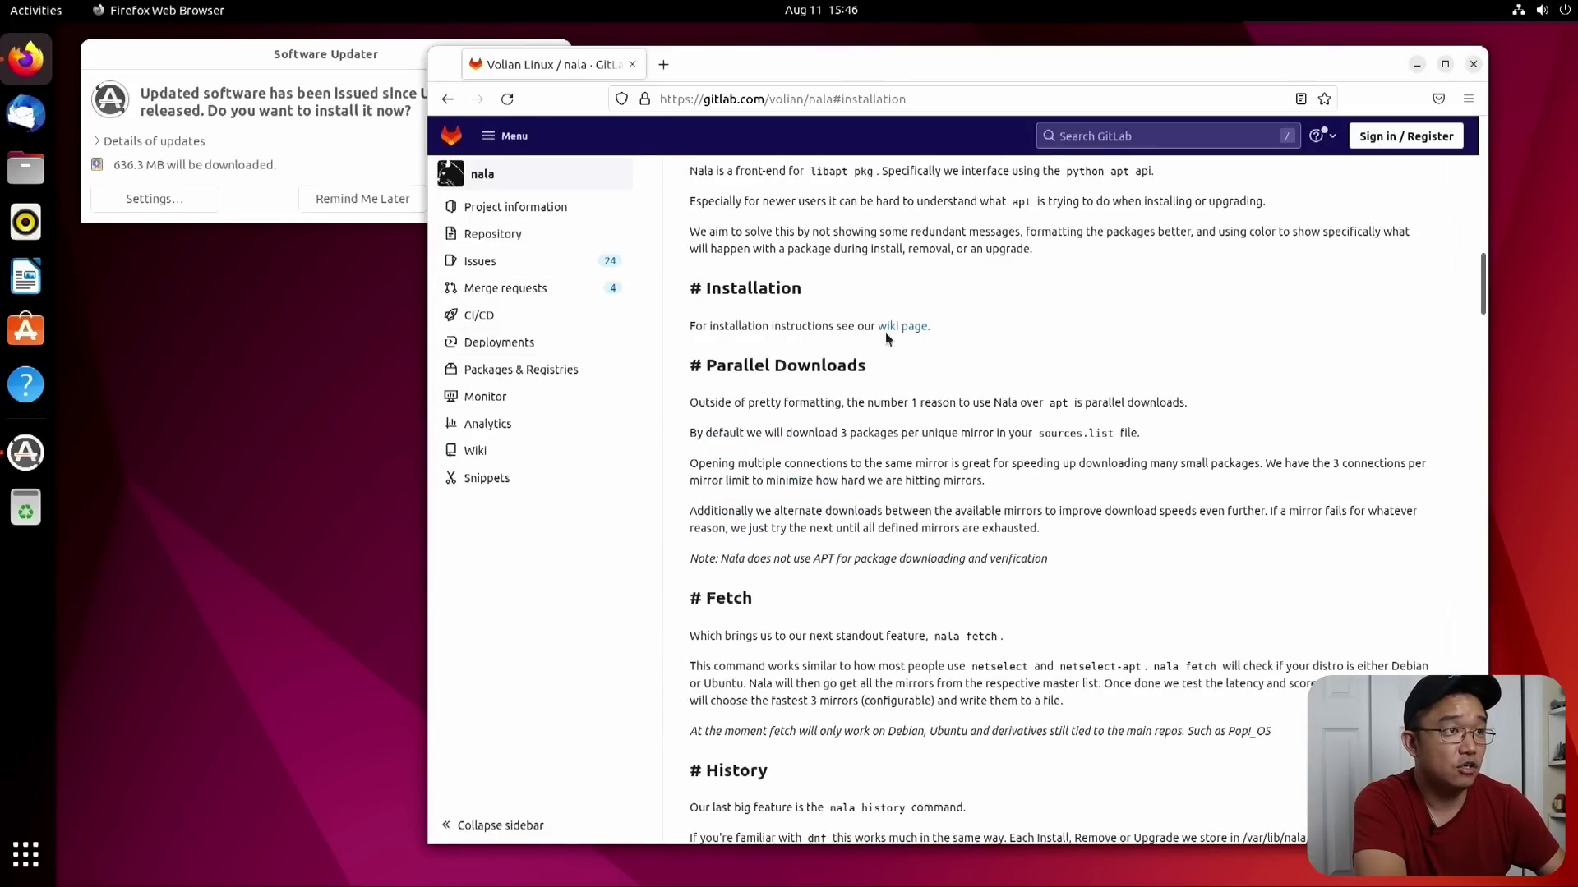
pyautogui.click(890, 329)
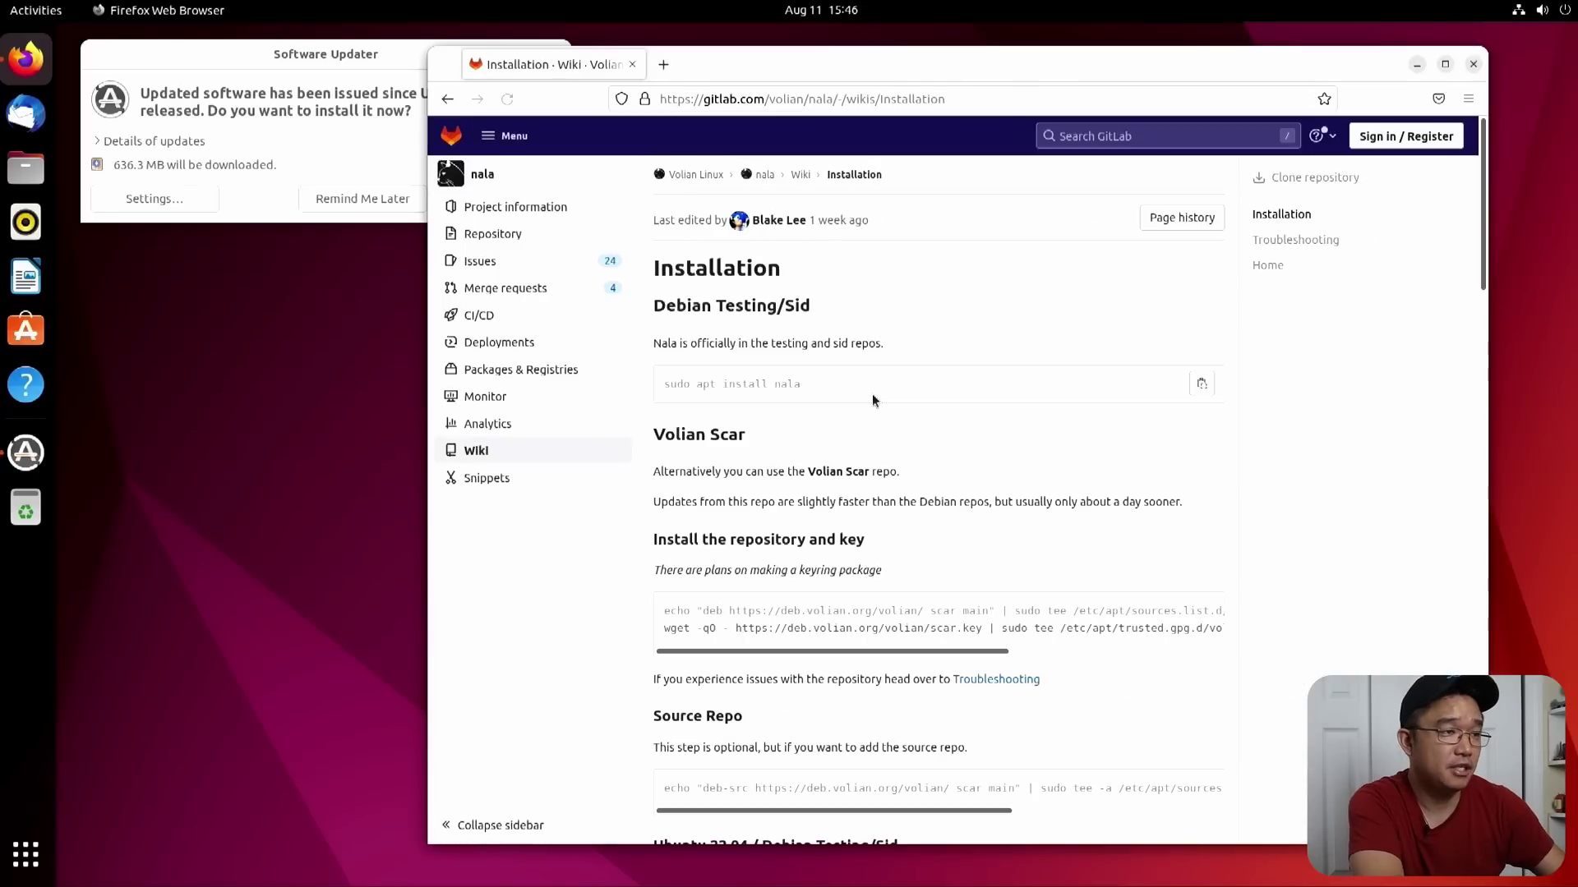
pyautogui.scroll(-3, 872, 399)
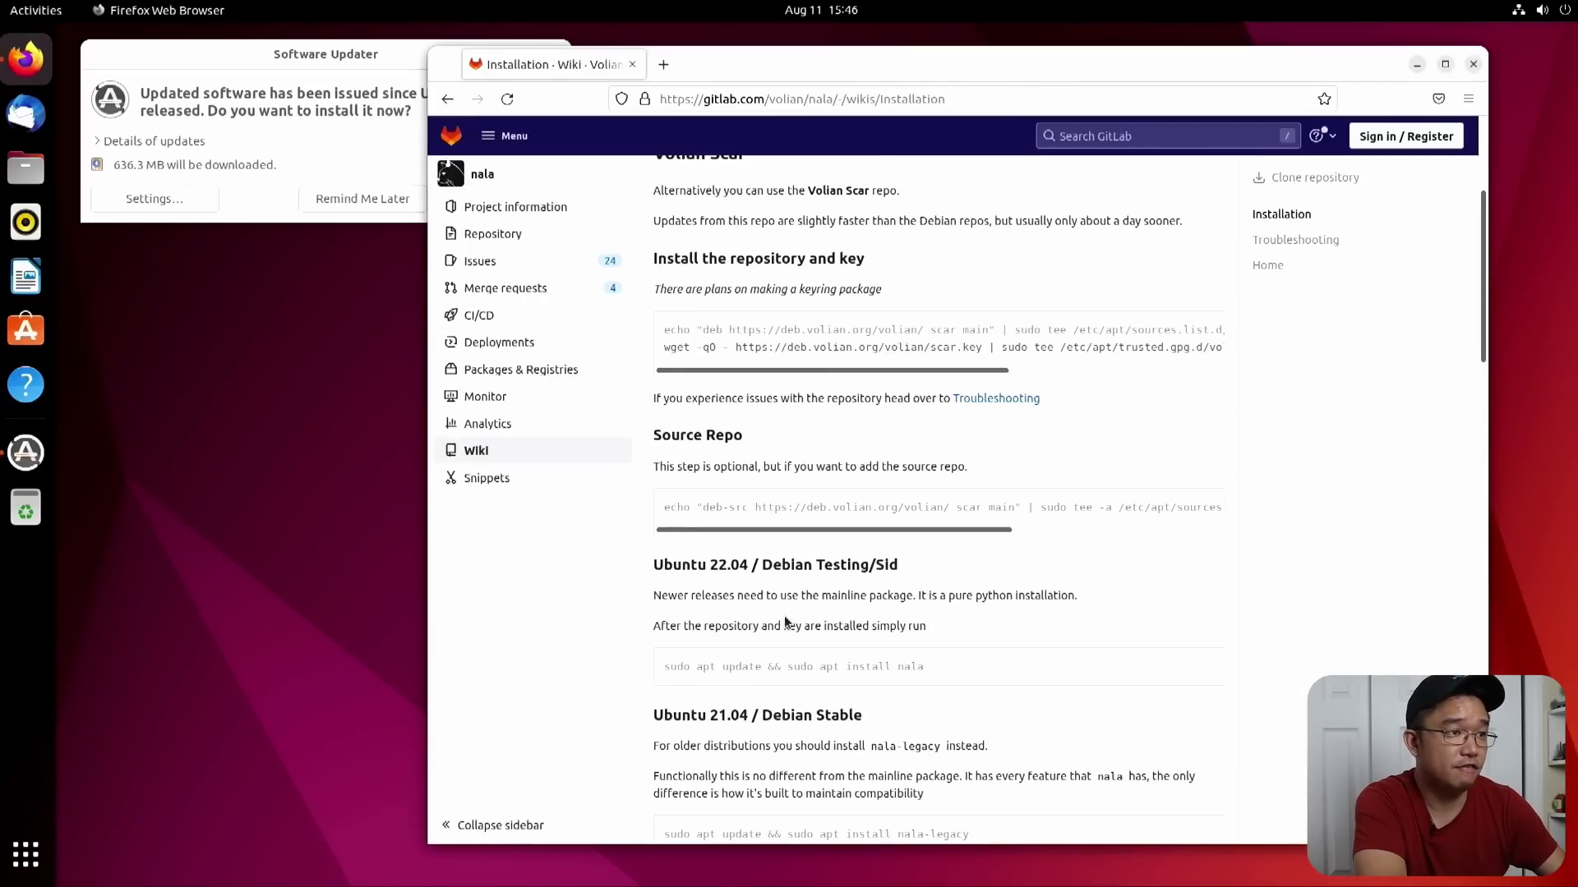
pyautogui.scroll(3, 663, 511)
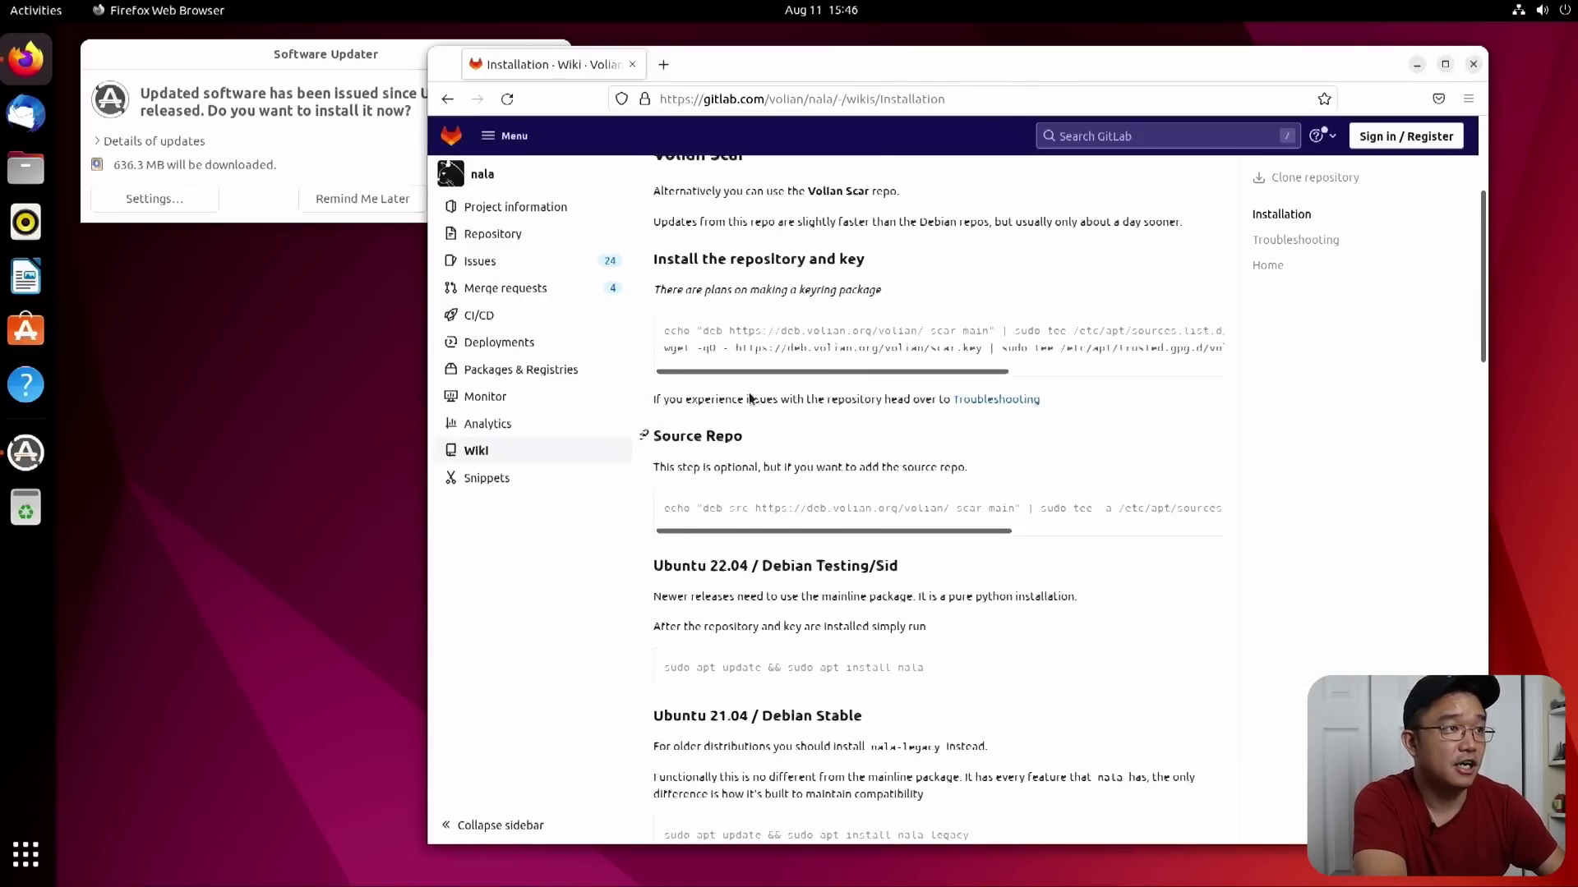
# - Add the Volian Scar repository by running the wiki's echo command in a new terminal with sudo
pyautogui.moveTo(658, 517)
pyautogui.mouseDown()
pyautogui.moveTo(1223, 519)
pyautogui.moveTo(656, 521)
pyautogui.mouseUp()
pyautogui.hotkey('ctrl', 'alt', 't')
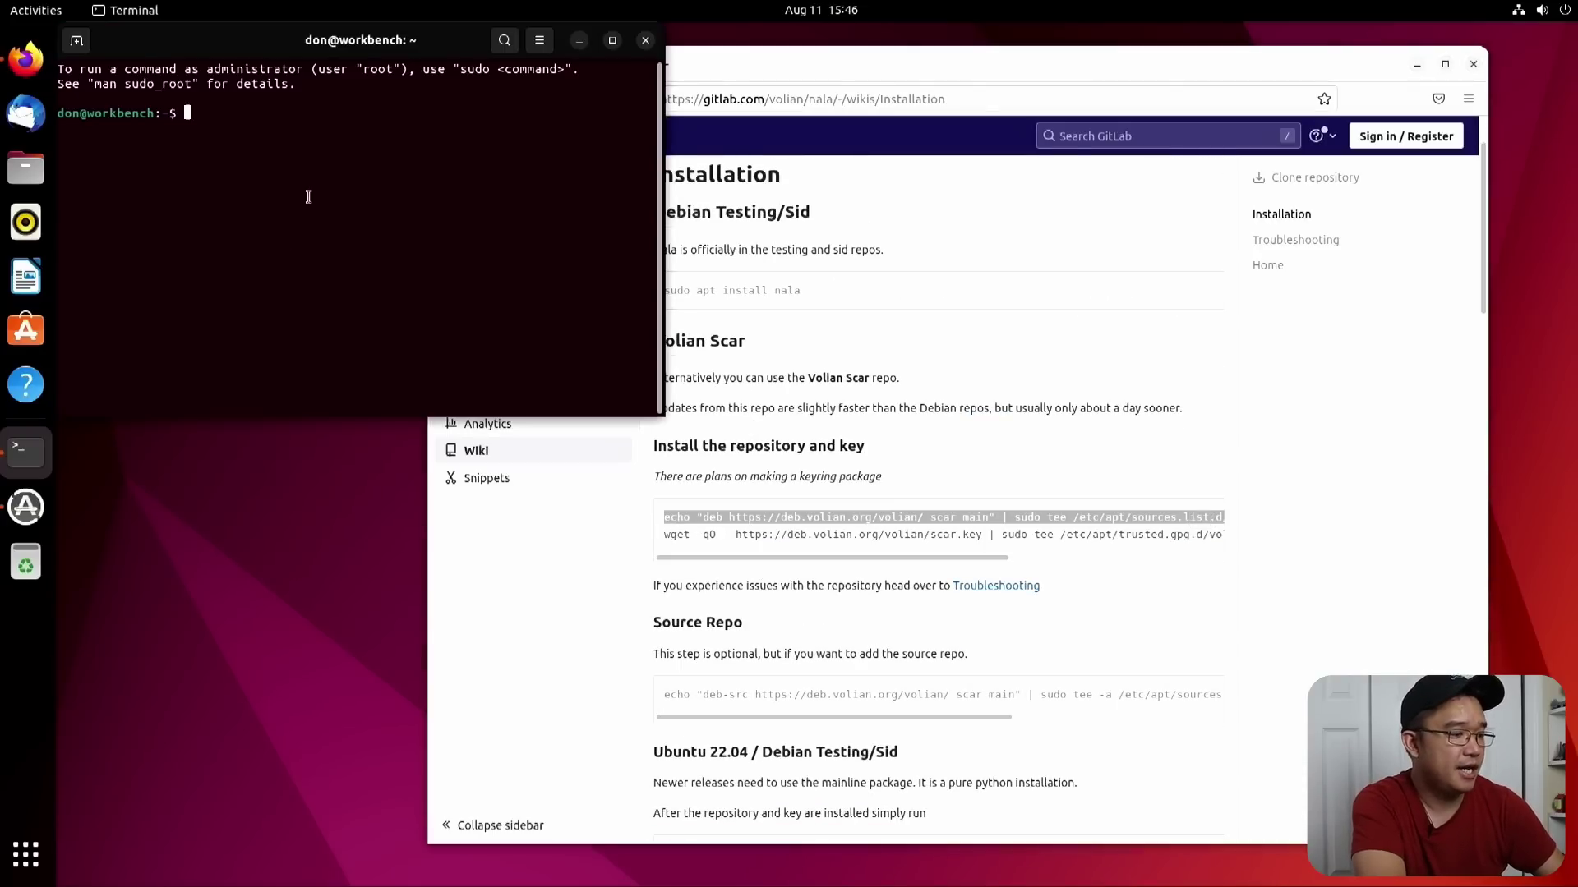
pyautogui.hotkey('ctrl', 'shift', 'v')
pyautogui.press('Return')
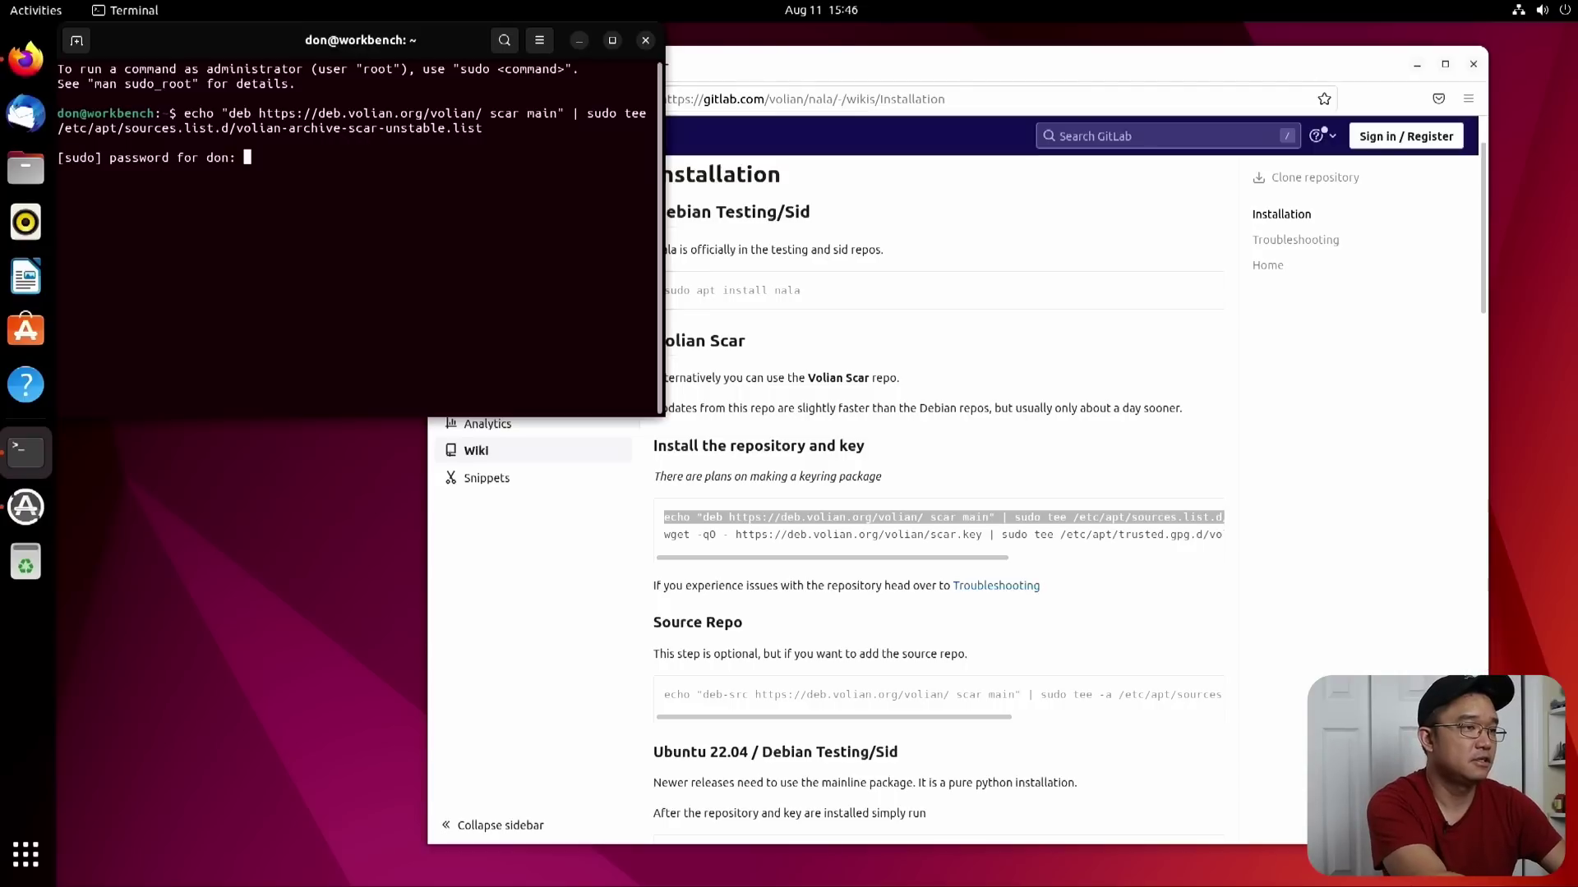
pyautogui.press('Return')
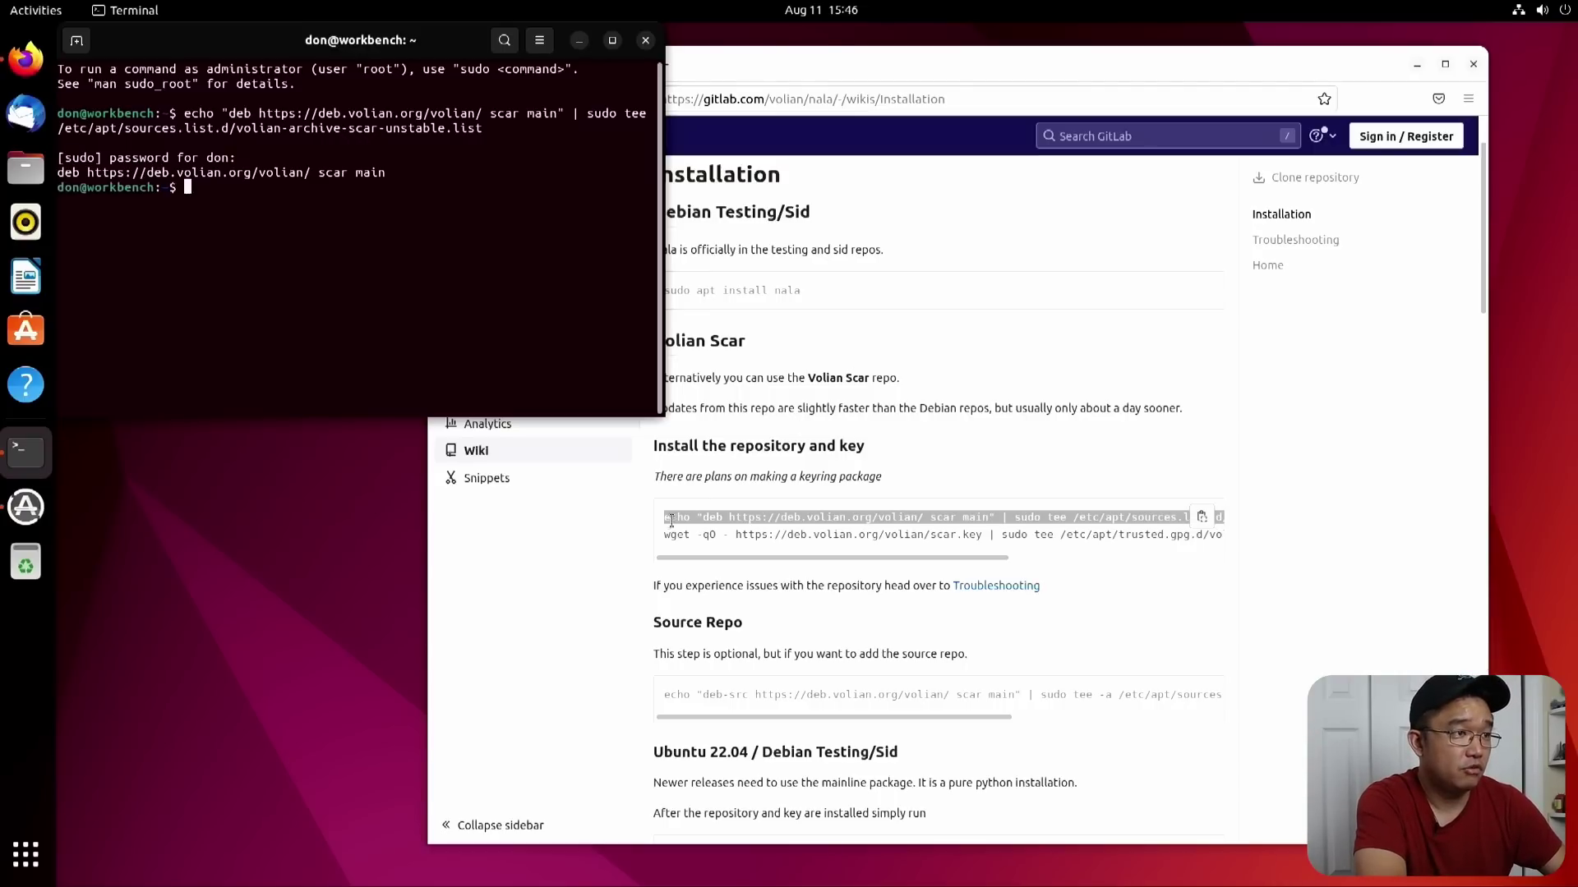
# - Download the Volian Scar signing key by running the wiki's wget command in the terminal
pyautogui.moveTo(664, 534); pyautogui.dragTo(662, 549)
pyautogui.hotkey('ctrl', 'c')
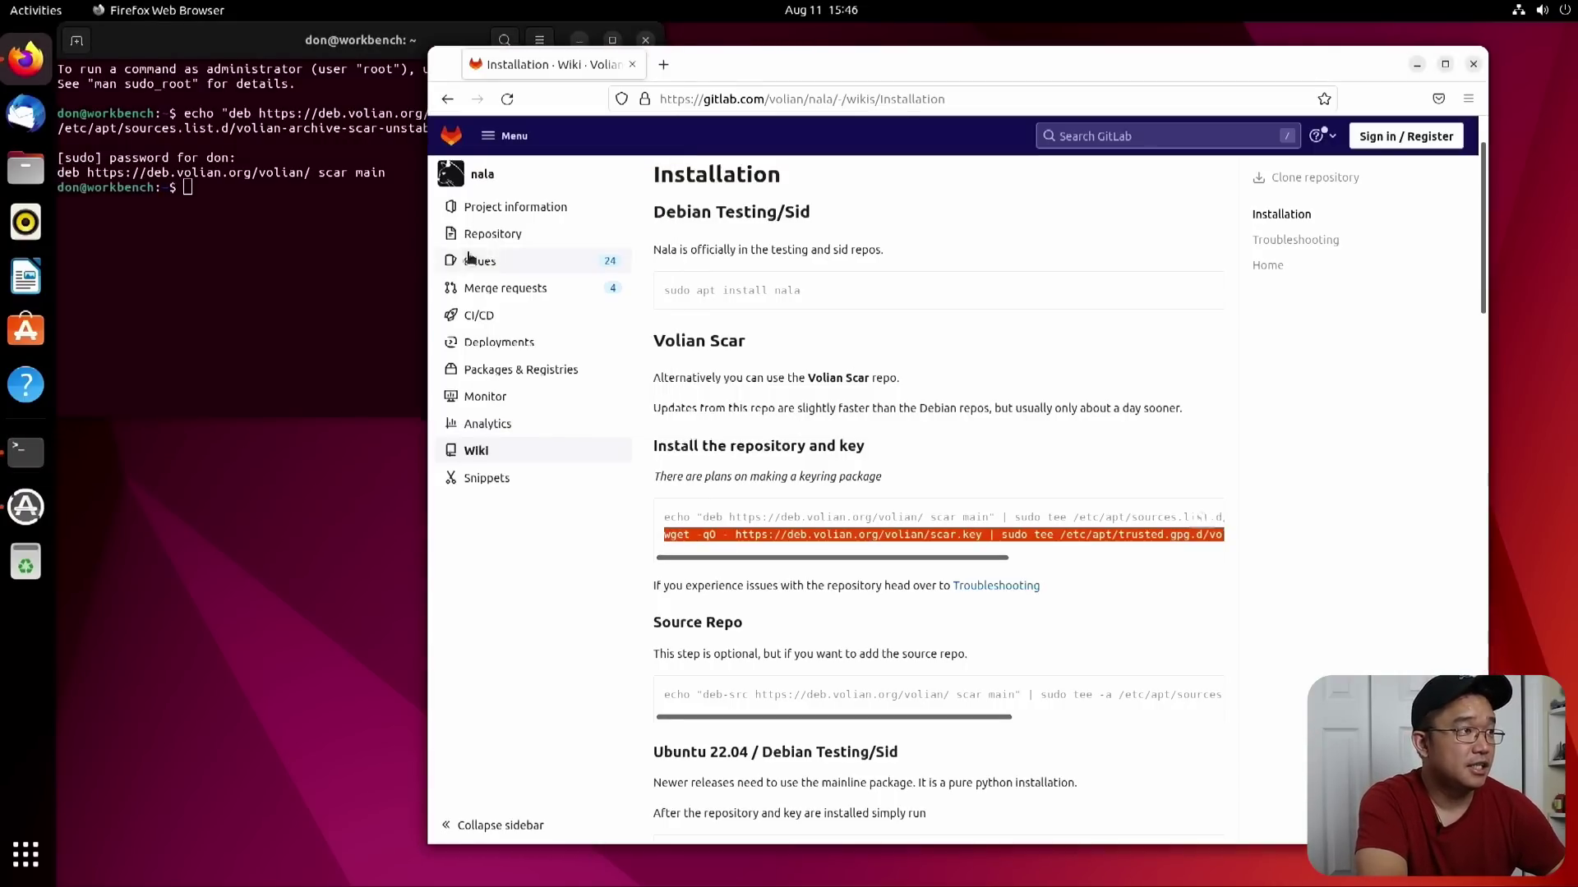
pyautogui.click(289, 275)
pyautogui.hotkey('ctrl', 'shift', 'v')
pyautogui.press('Return')
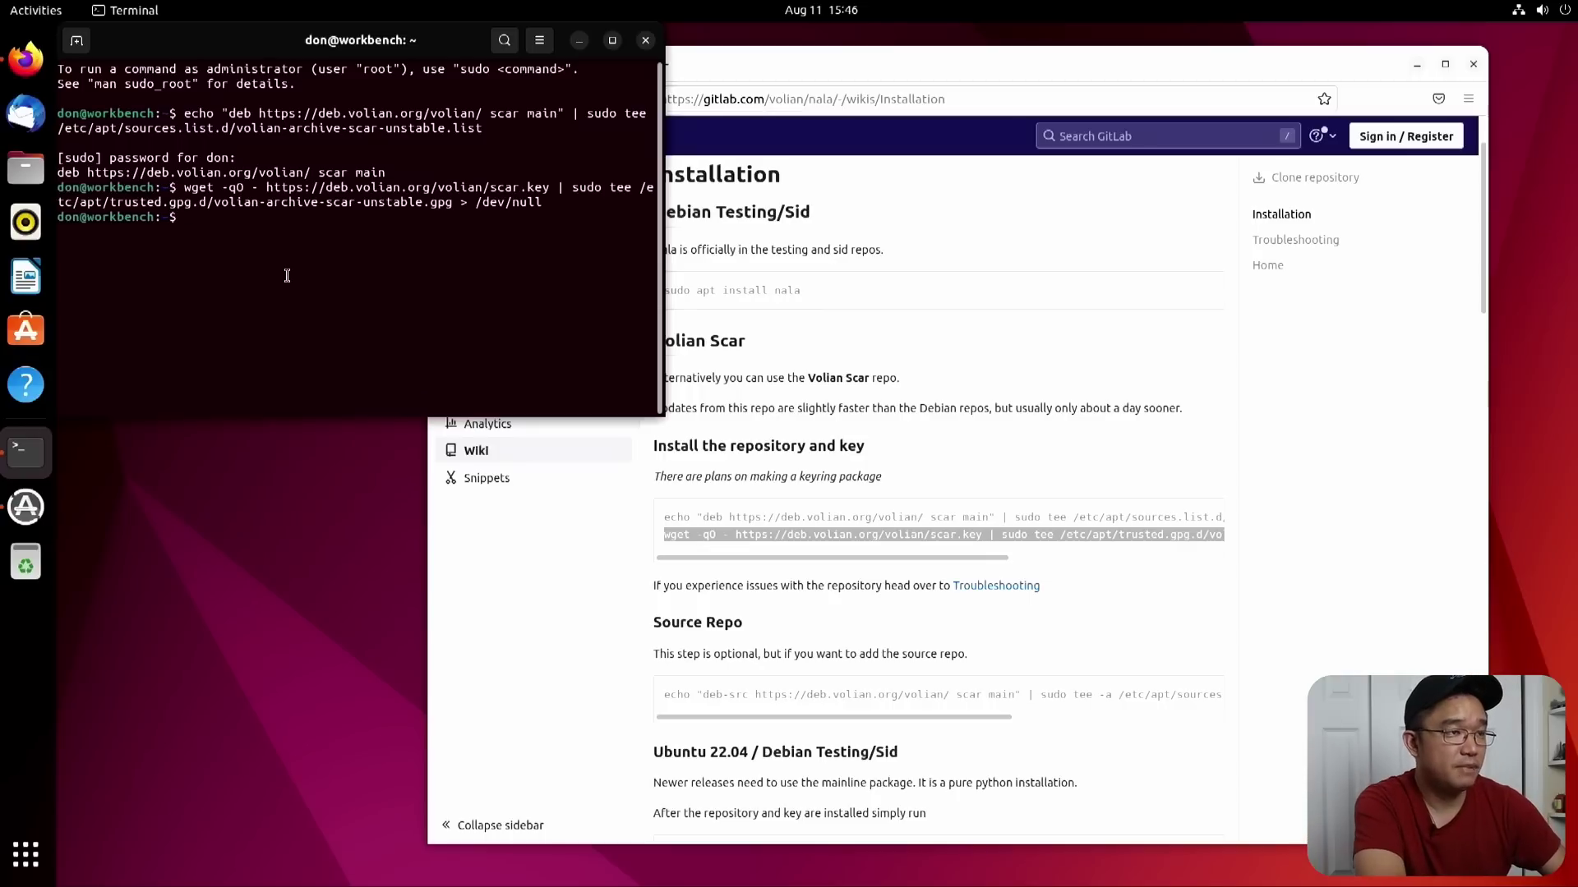
# - Refresh the package lists with sudo apt update
pyautogui.click(645, 614)
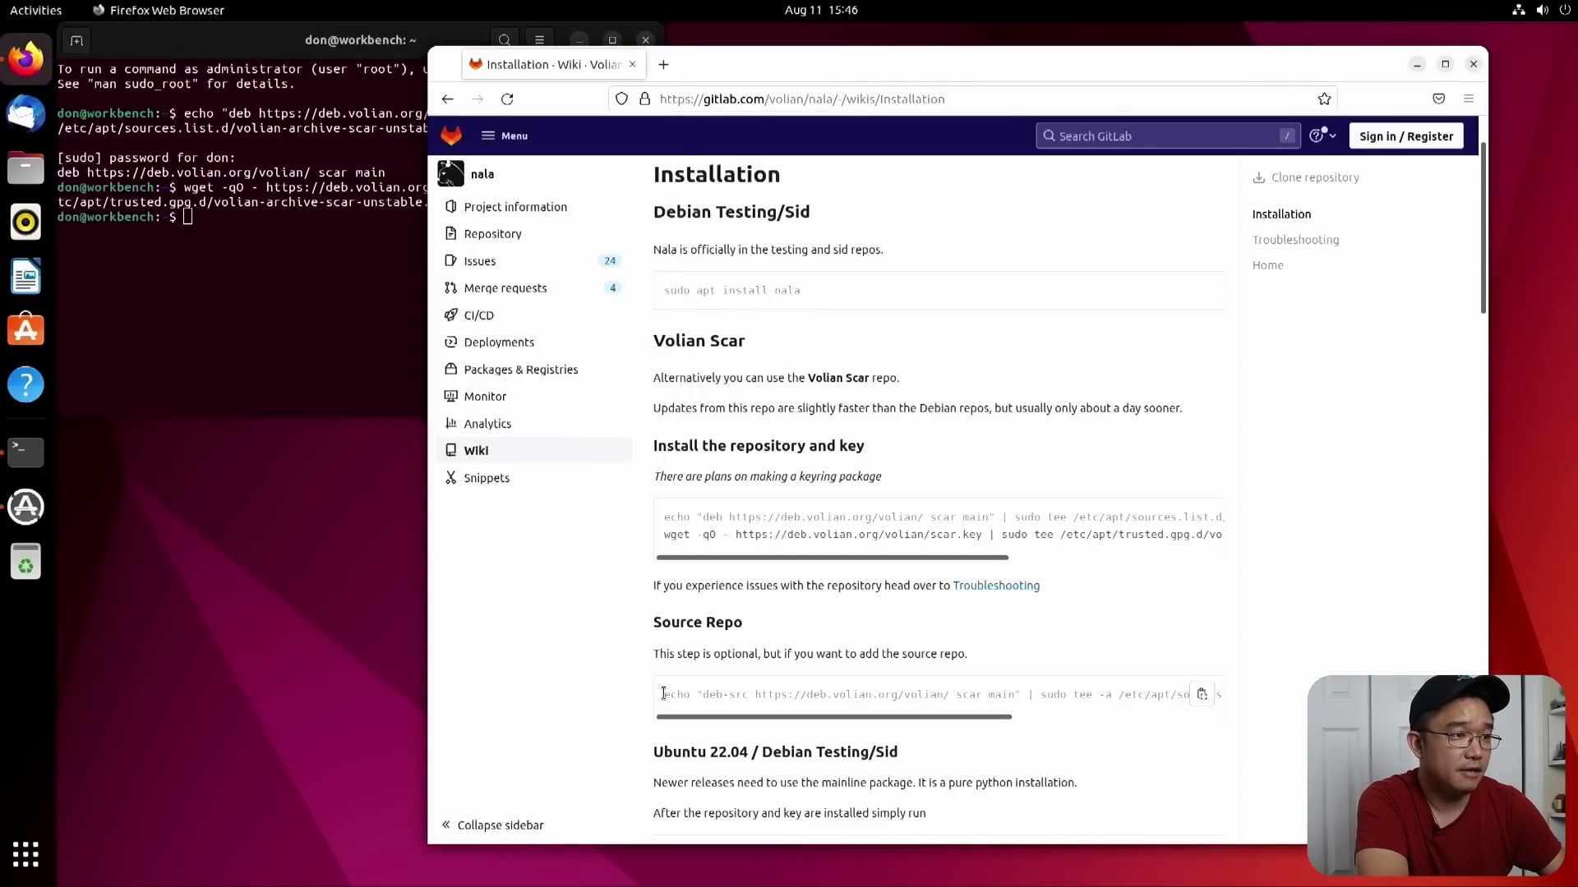
pyautogui.scroll(-3, 664, 694)
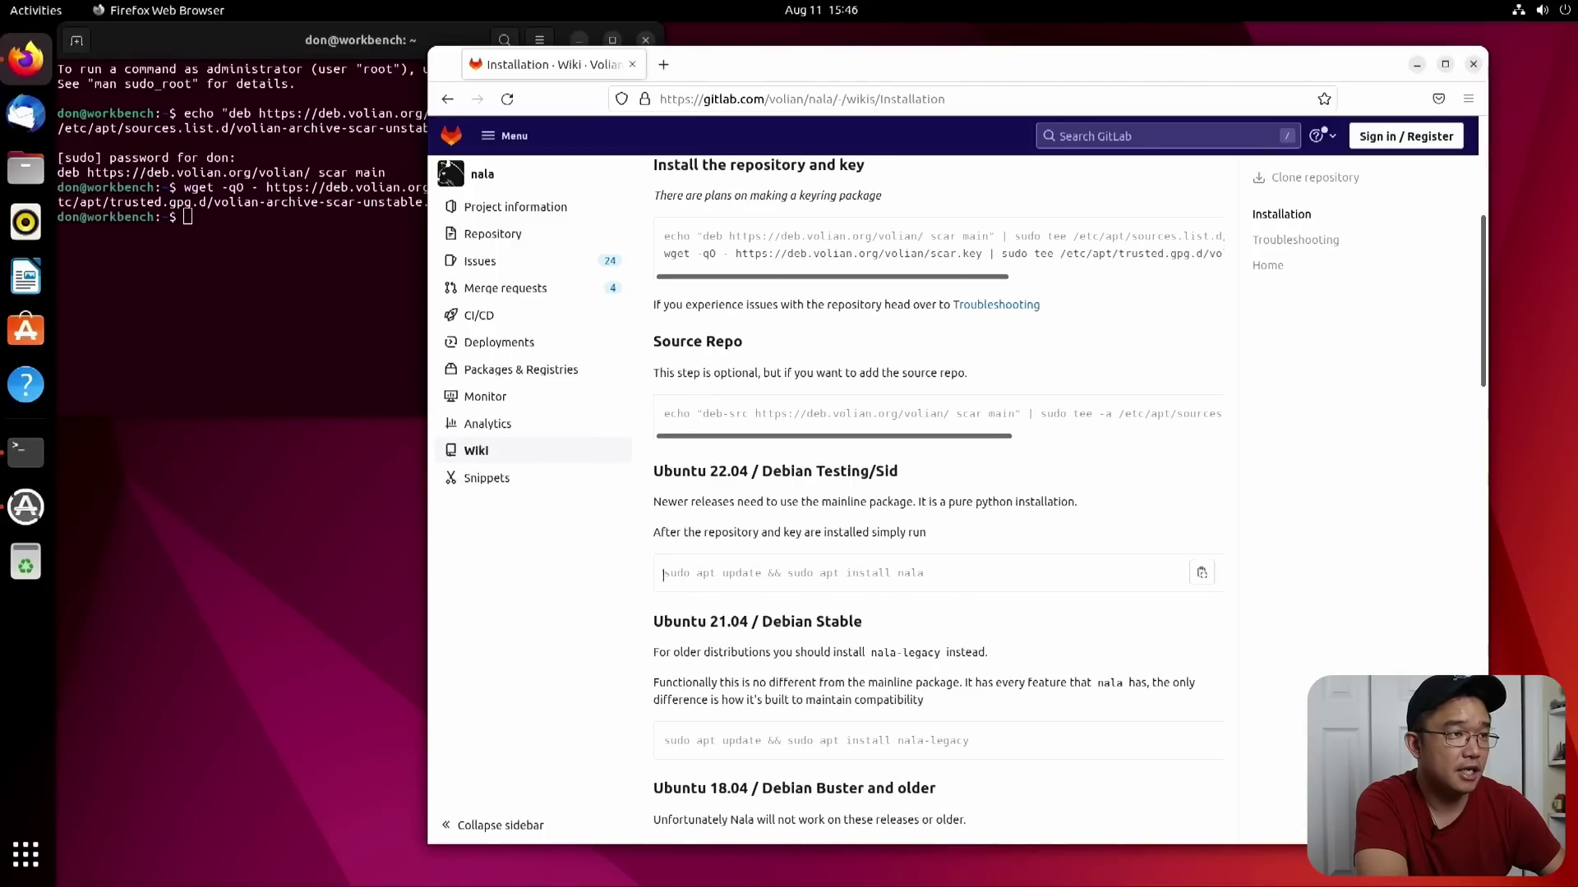
pyautogui.click(327, 239)
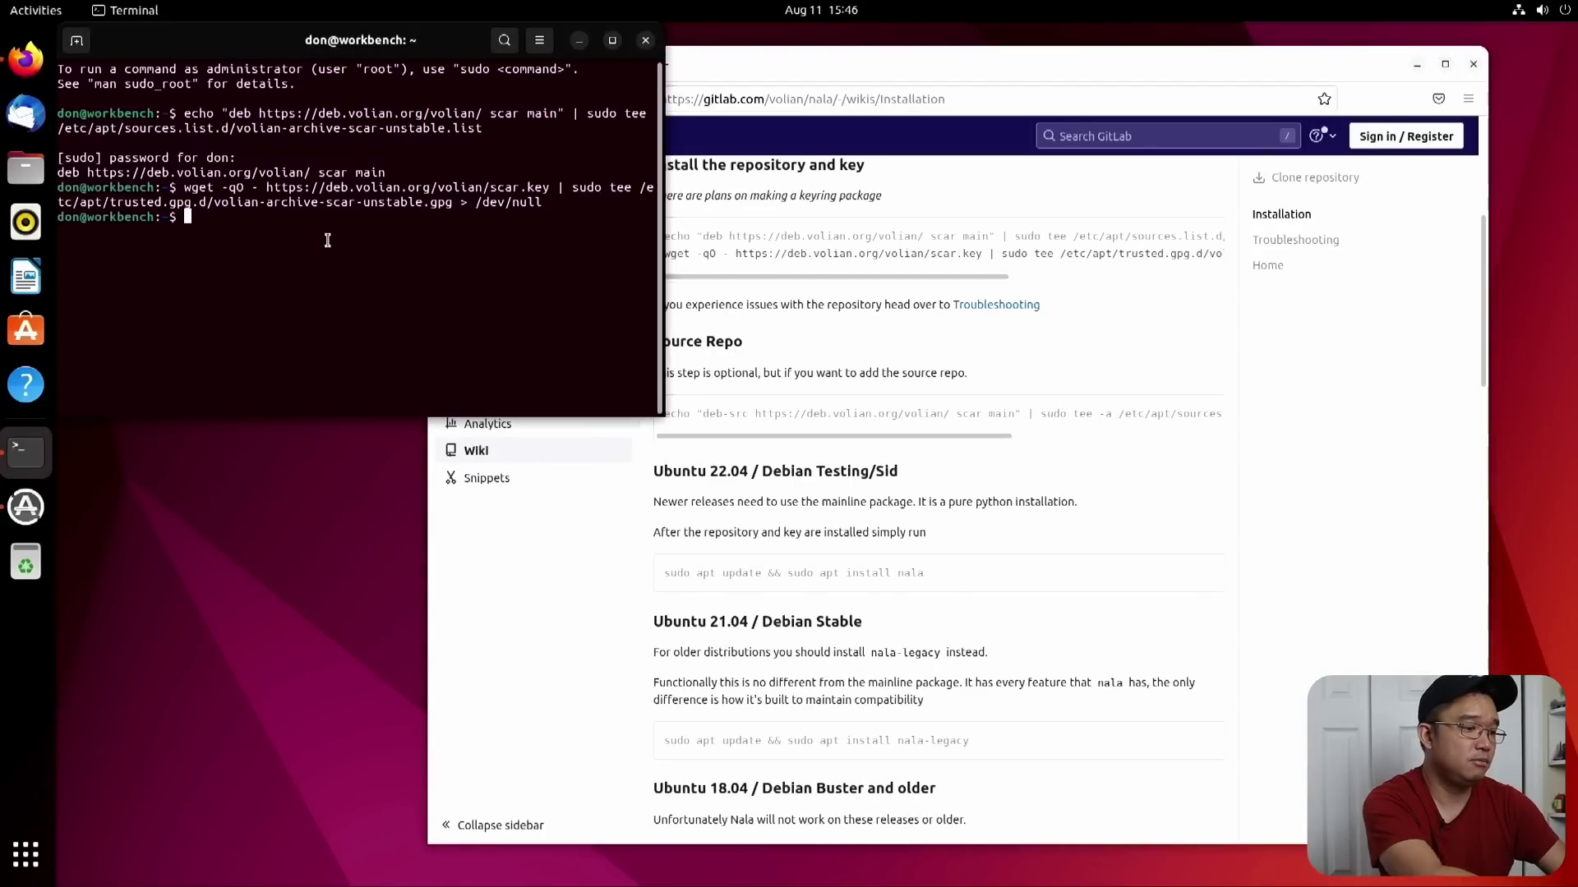
pyautogui.write('sudo apt update')
pyautogui.press('Return')
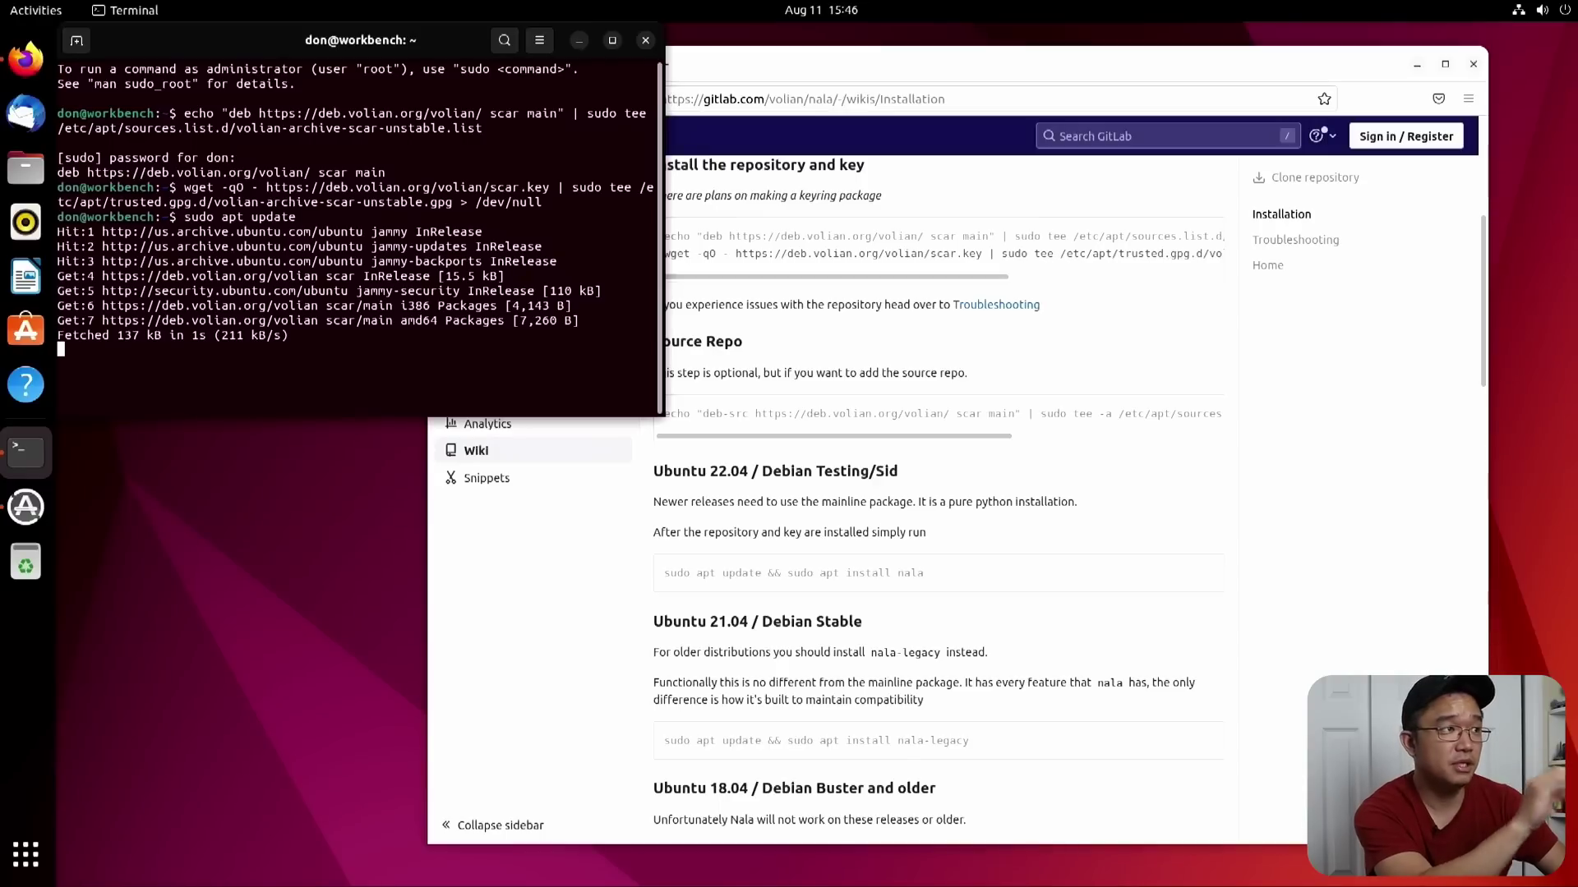
# - Enlarge the terminal and start installing nala with sudo apt install nala
pyautogui.moveTo(664, 415); pyautogui.dragTo(829, 519)
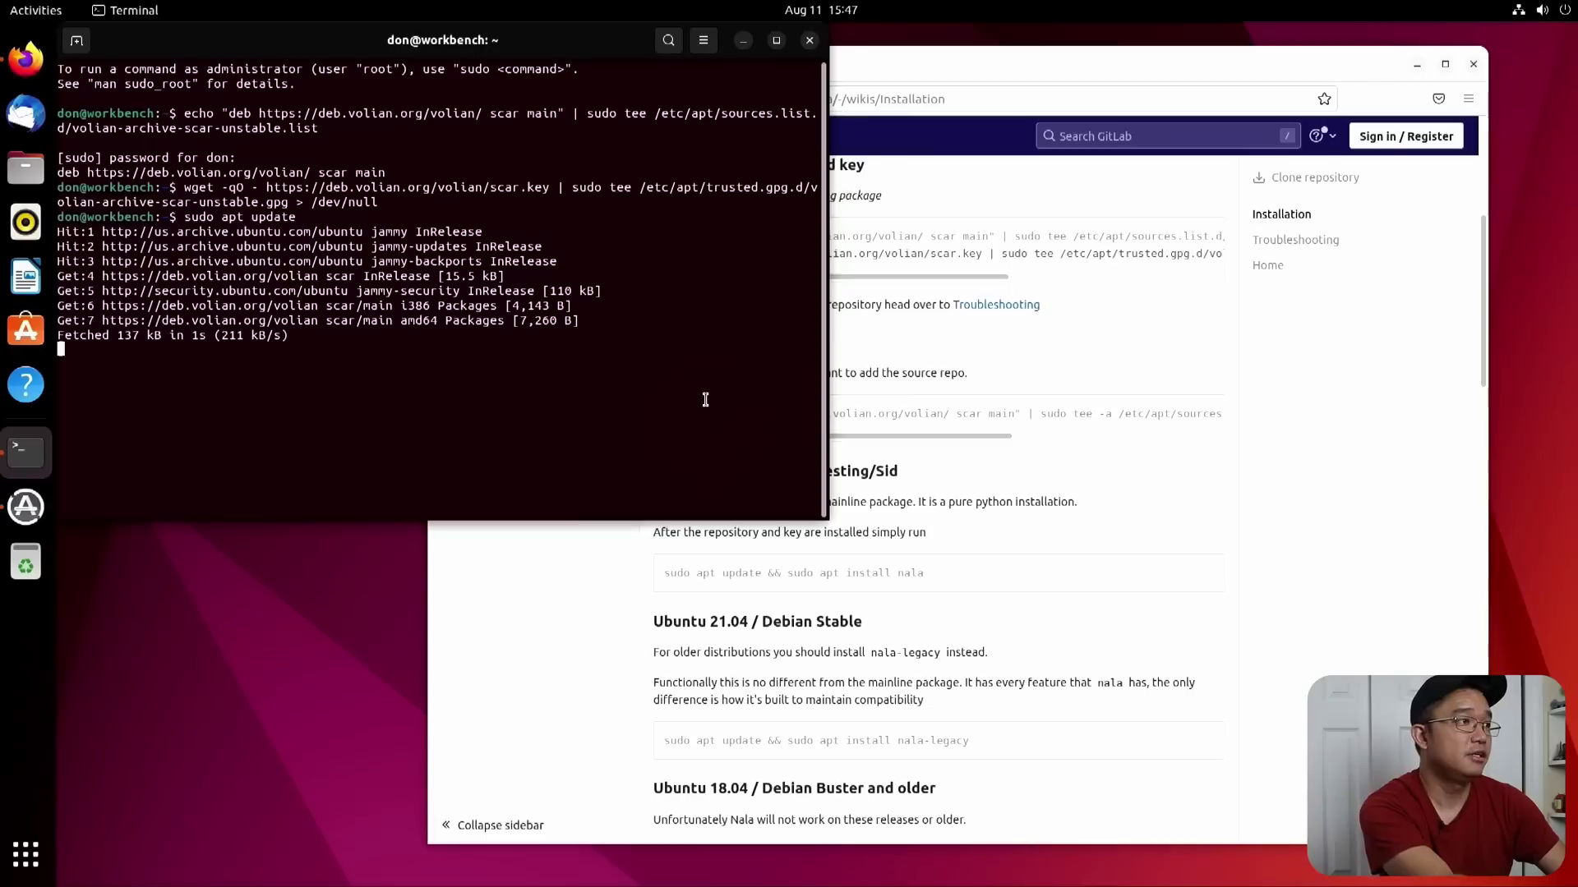
pyautogui.write('sudo apt install nal')
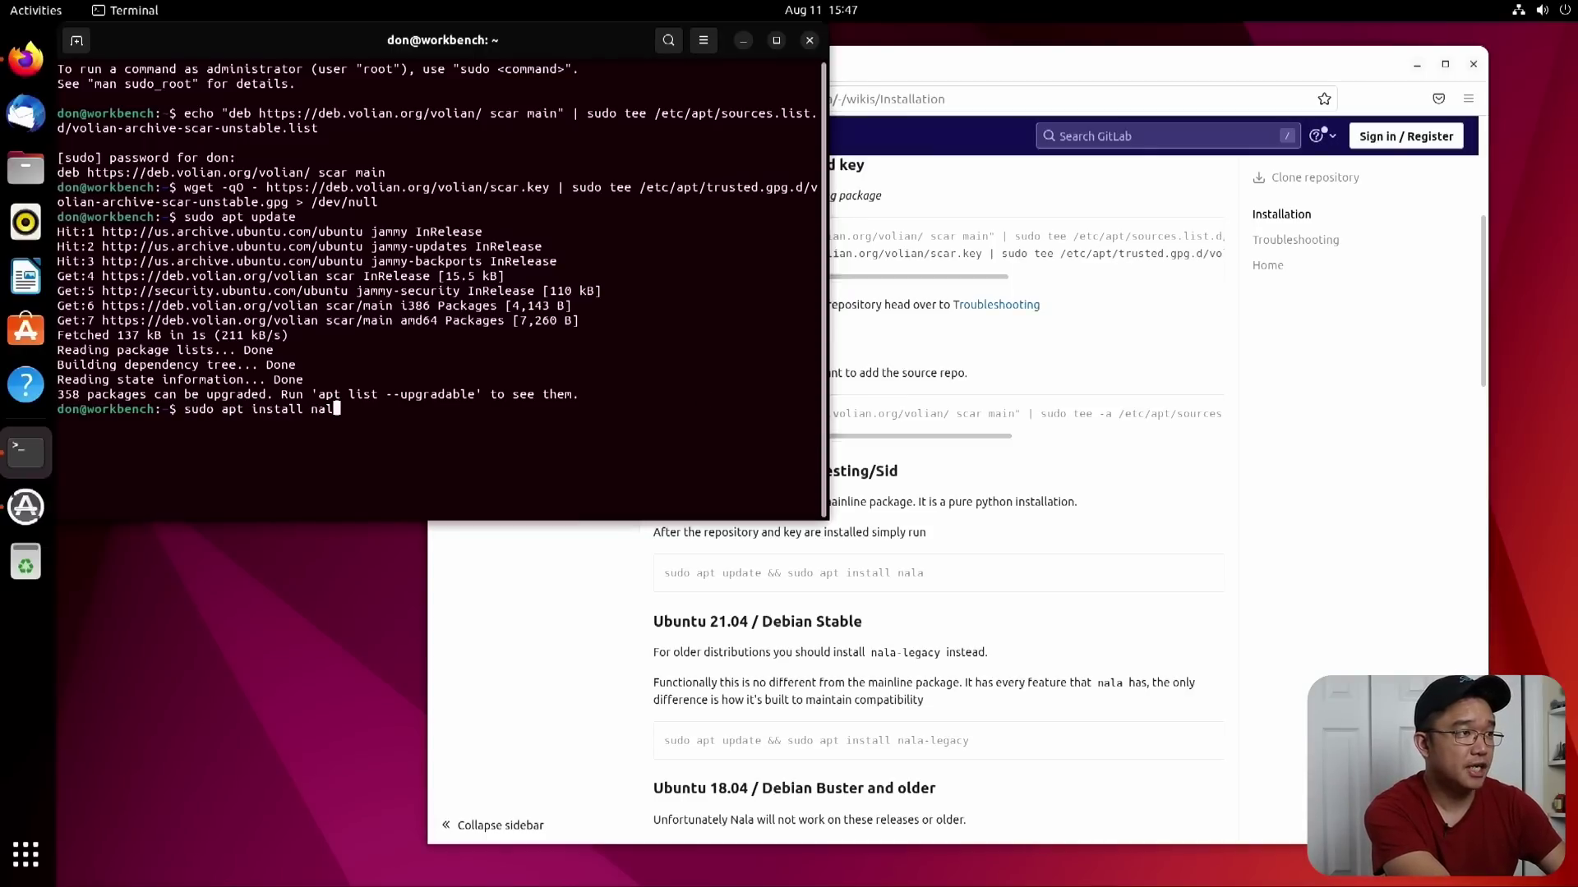
pyautogui.write('a')
pyautogui.press('Return')
pyautogui.press('Return')
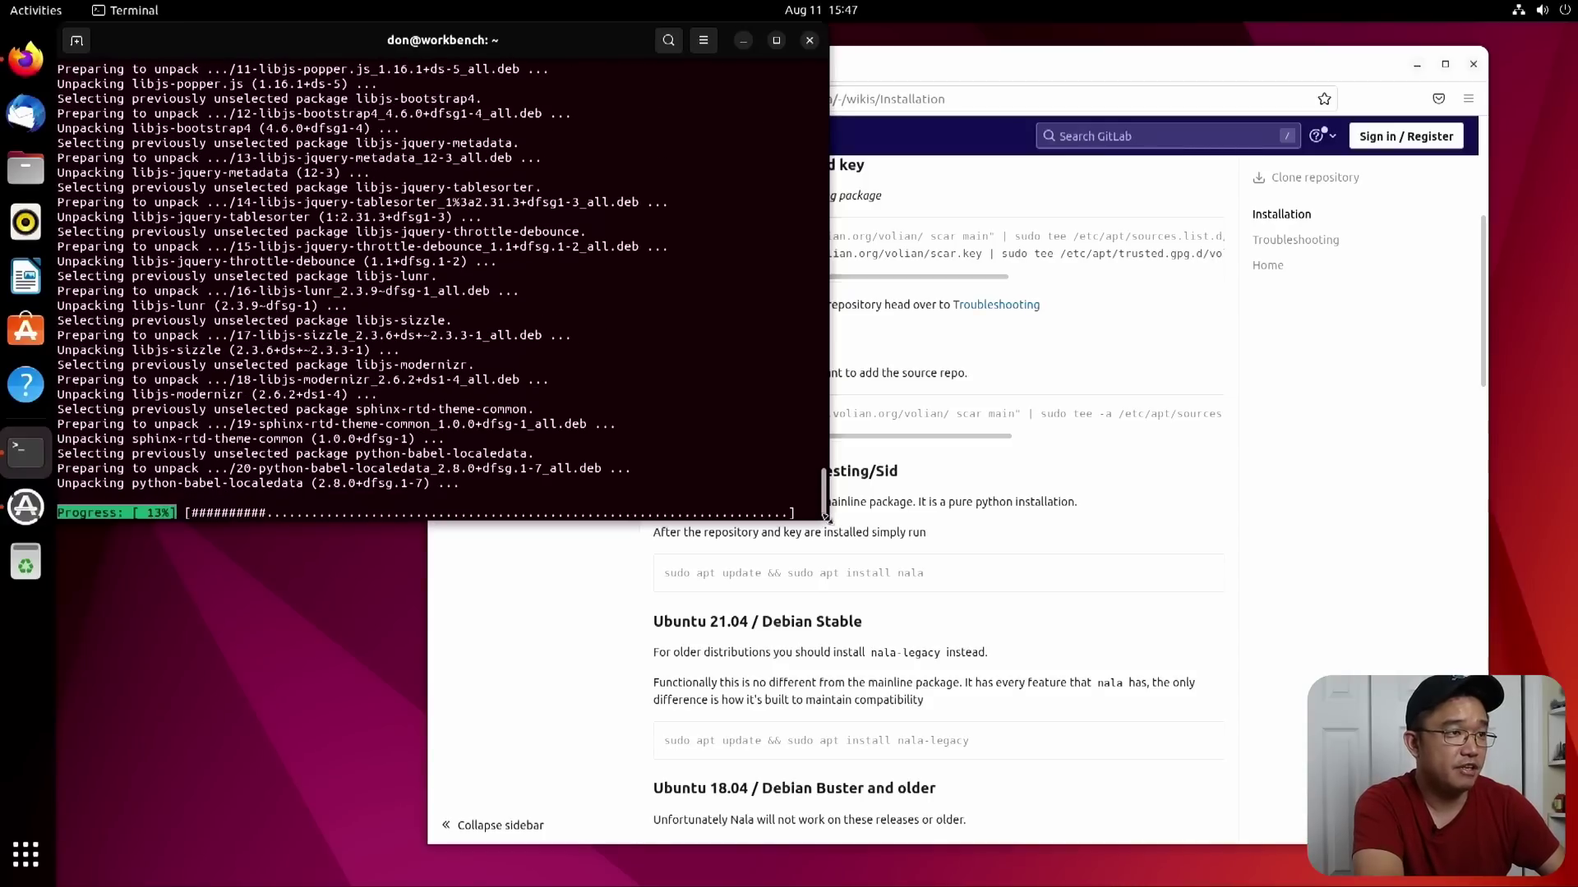
# - Enlarge and reposition the terminal while nala 0.11.0 finishes installing, then show the applications grid
pyautogui.moveTo(826, 518); pyautogui.dragTo(1043, 653)
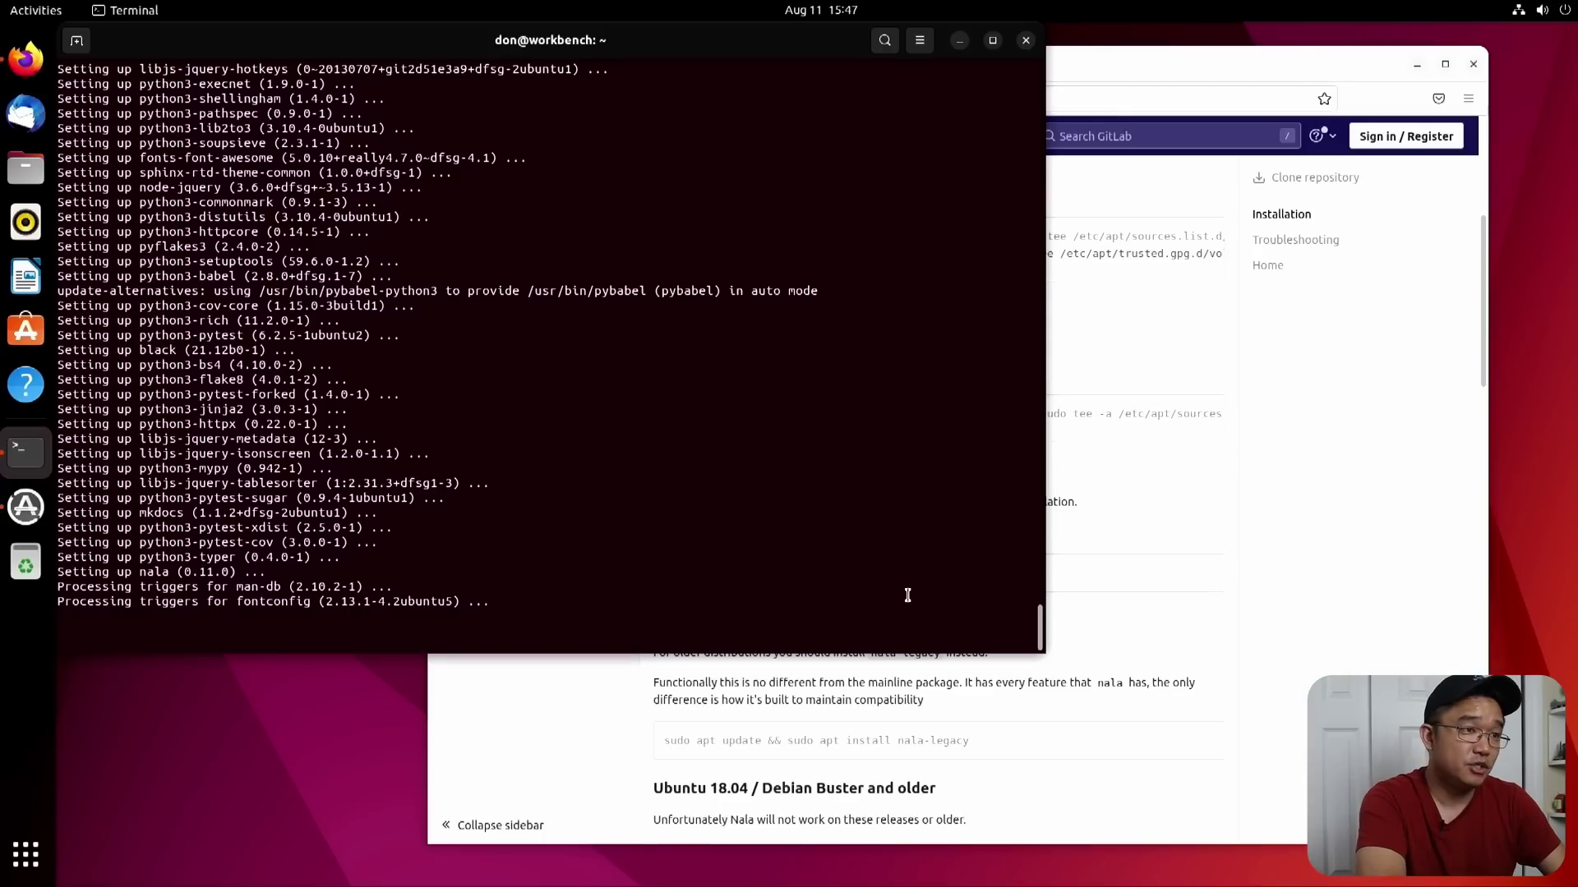
pyautogui.moveTo(464, 40); pyautogui.dragTo(589, 144)
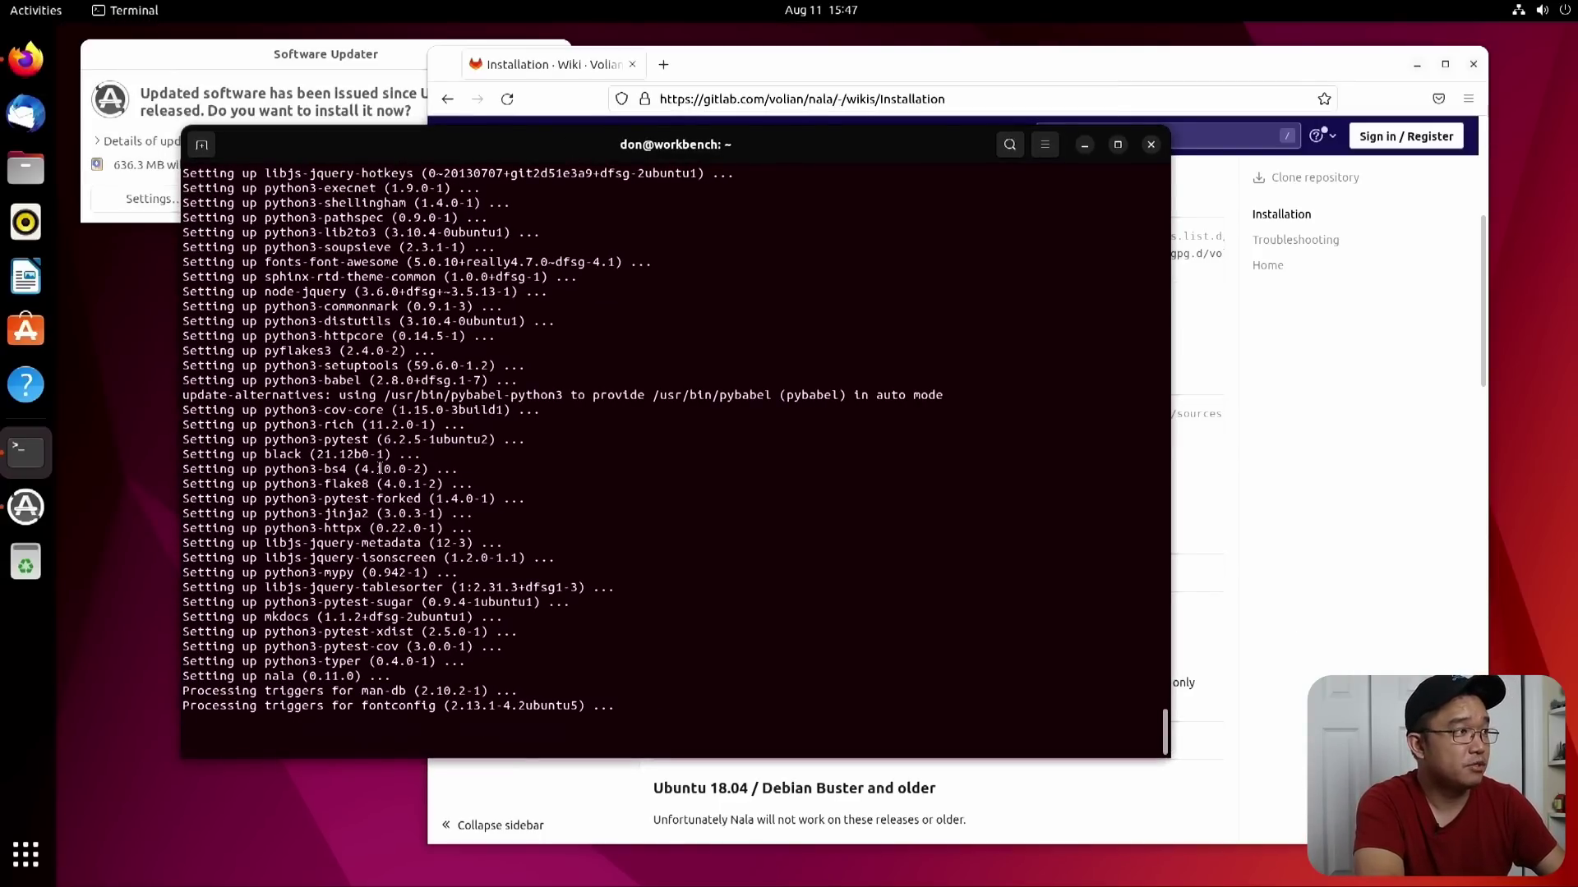
pyautogui.click(25, 855)
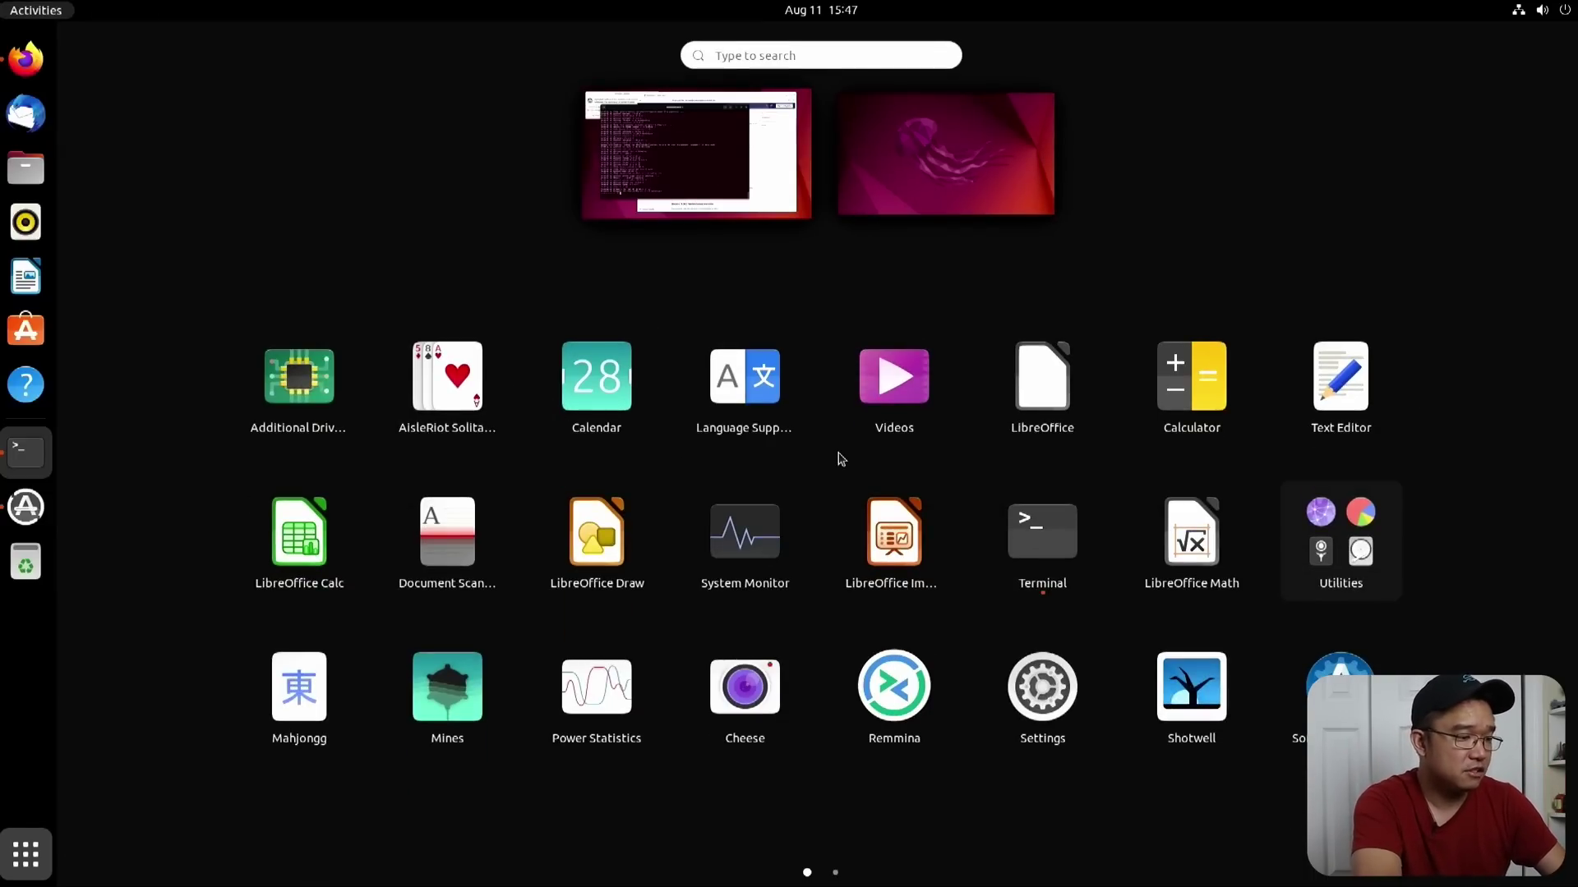
# - In Additional Drivers, select nvidia-driver-515 (proprietary, tested) and apply it, authenticating with the password
pyautogui.write('driver')
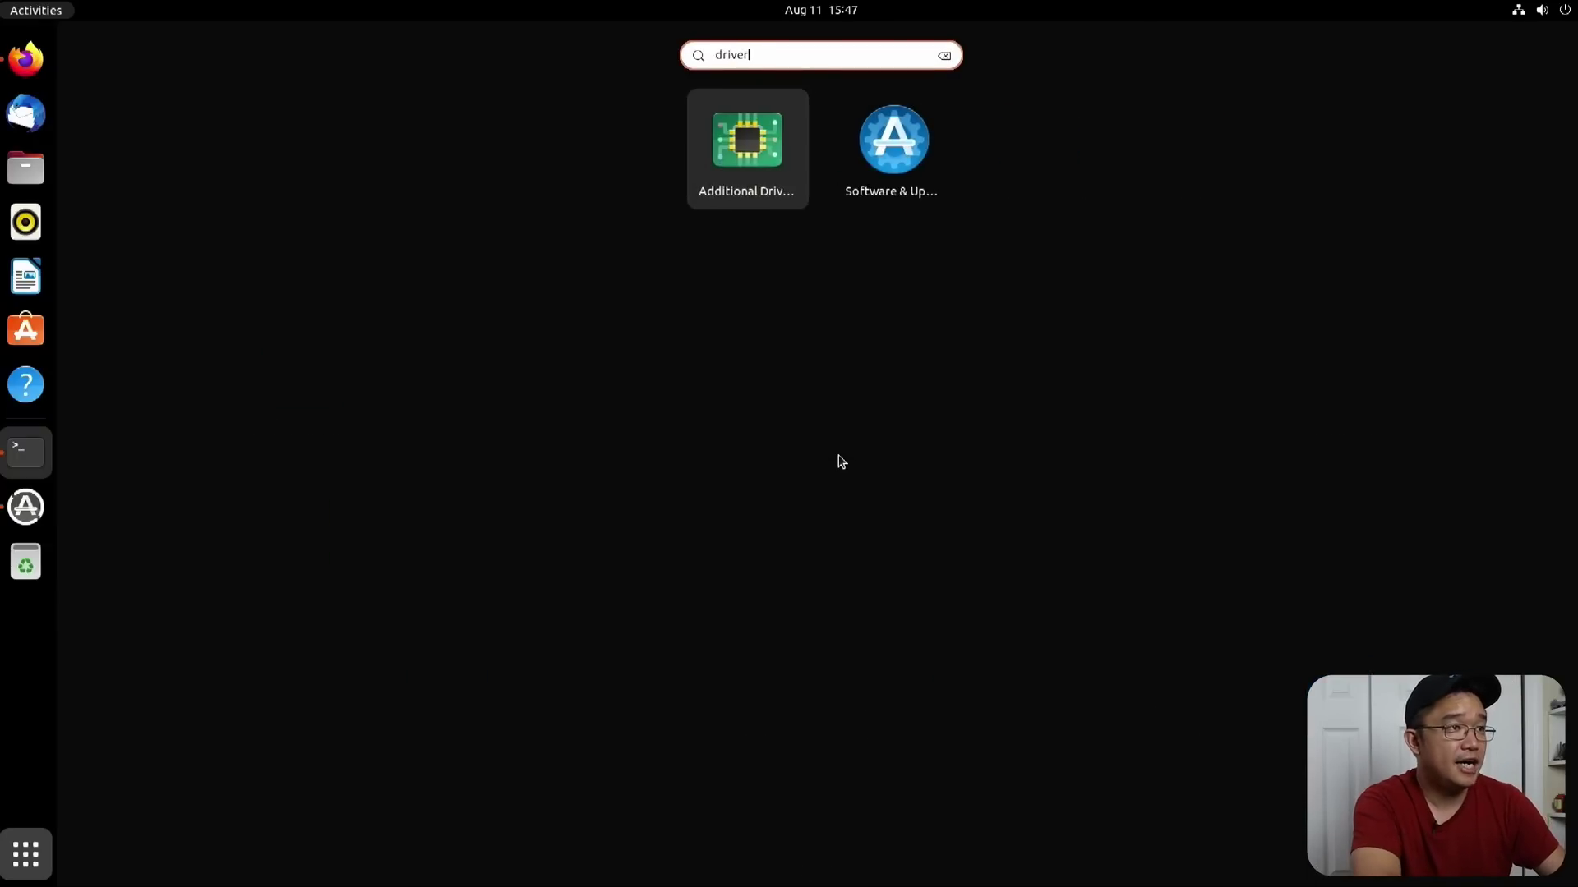
pyautogui.click(749, 152)
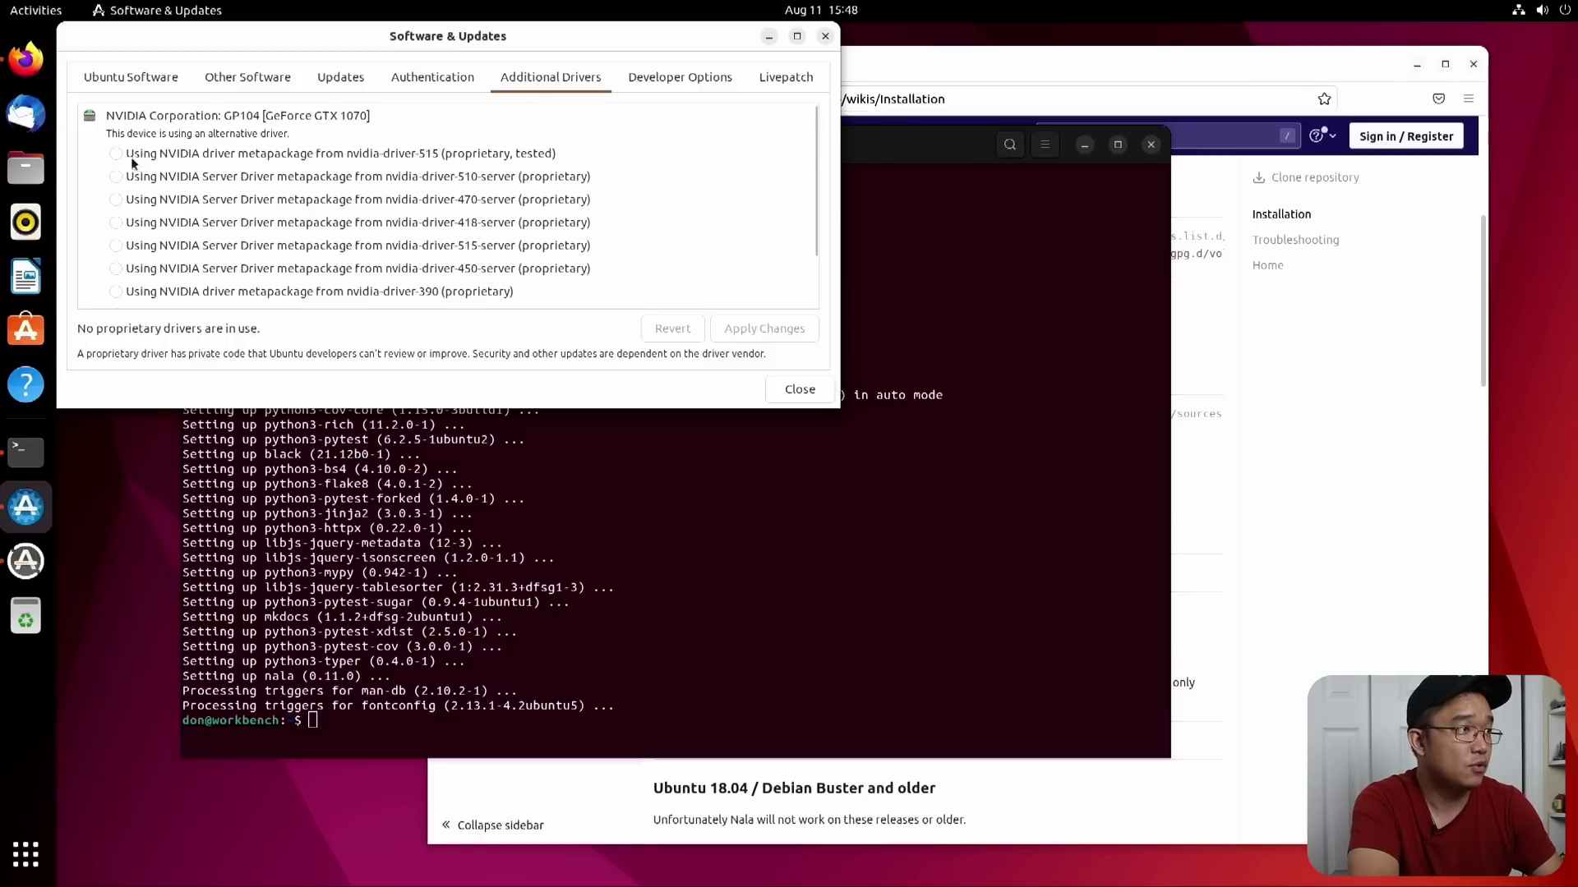
pyautogui.click(117, 154)
pyautogui.click(747, 329)
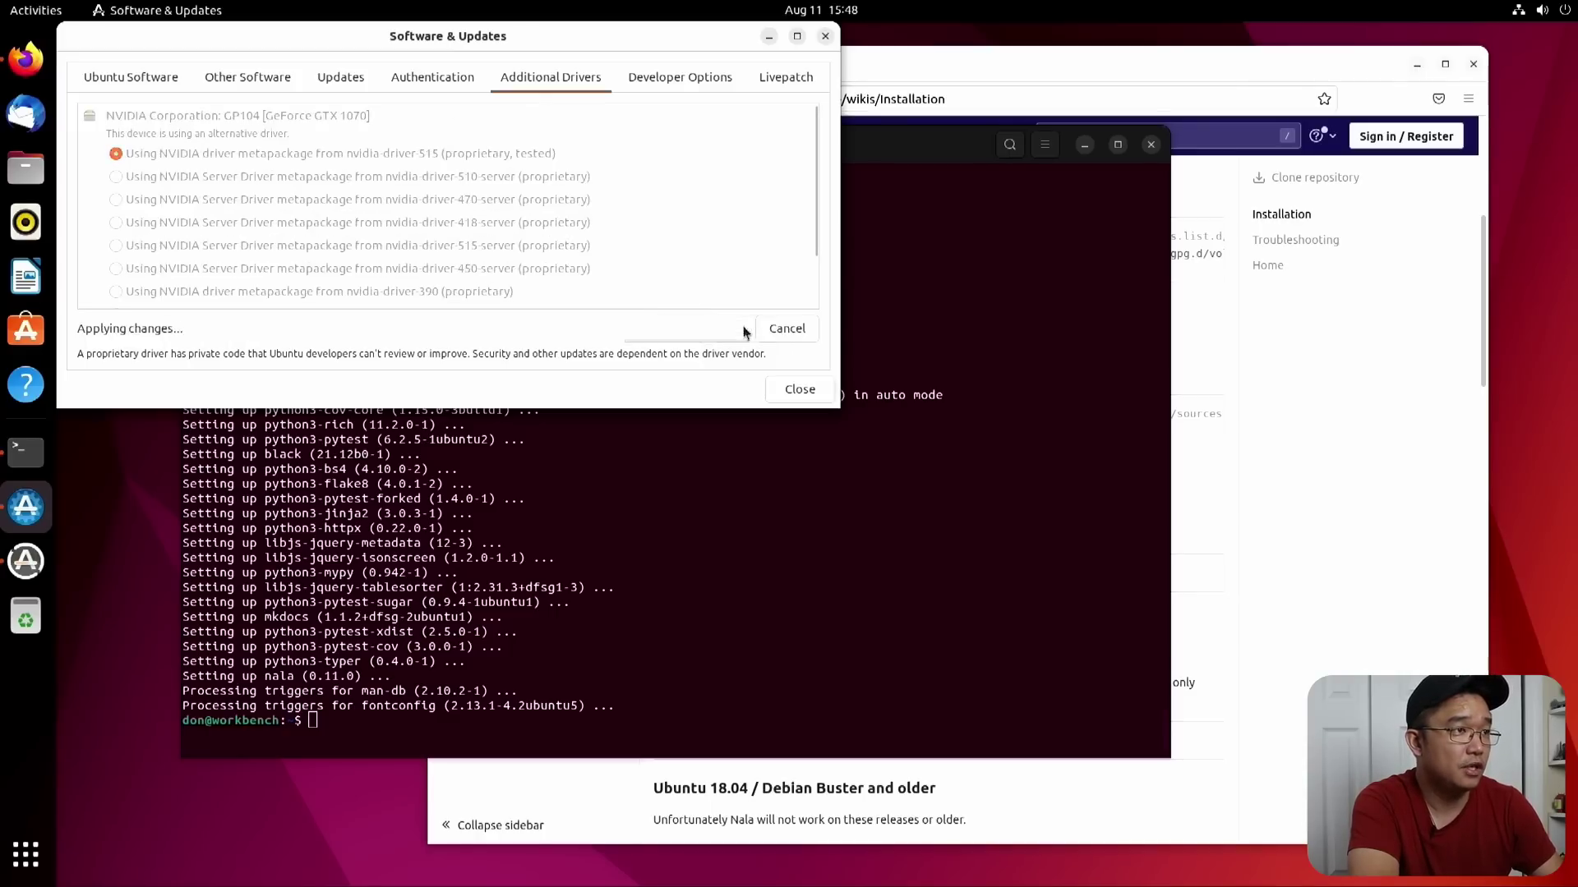
pyautogui.write('********')
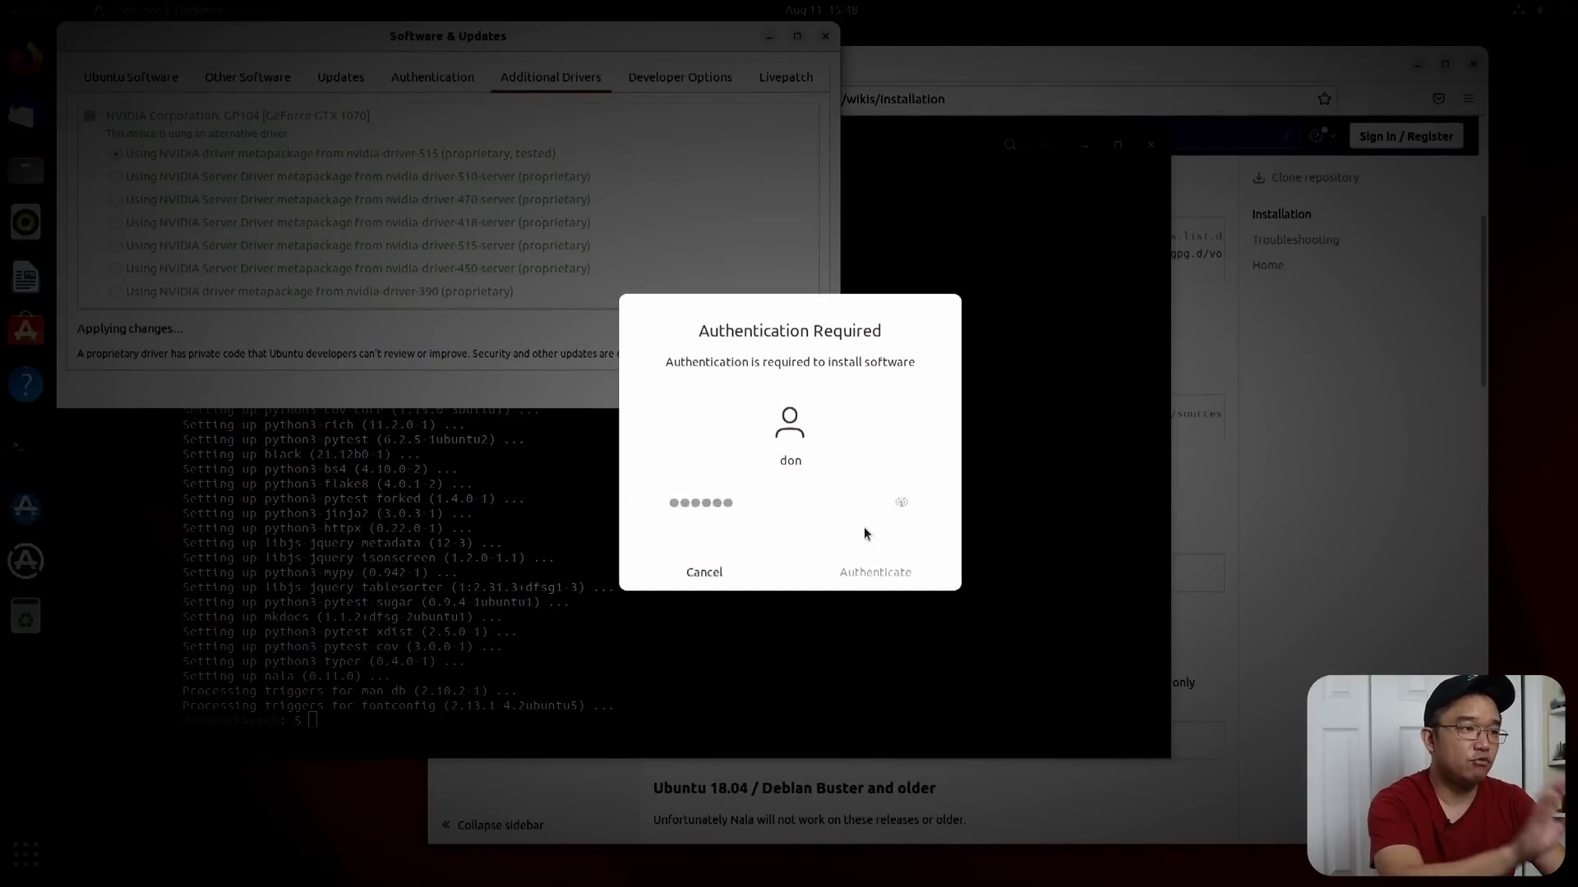
pyautogui.press('Return')
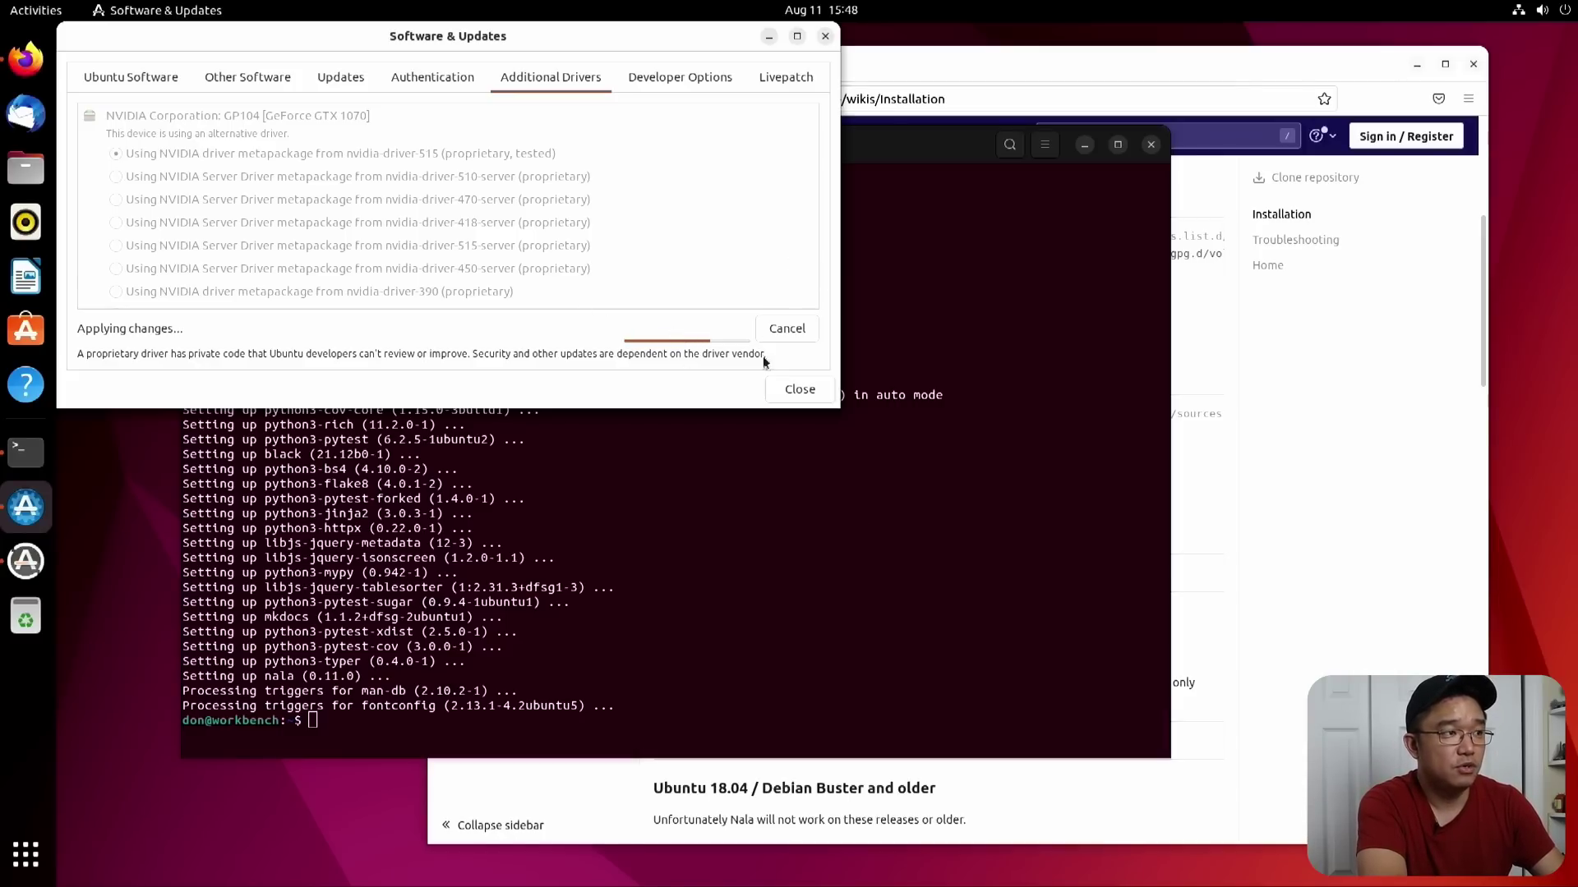
pyautogui.hotkey('alt', 'Tab')
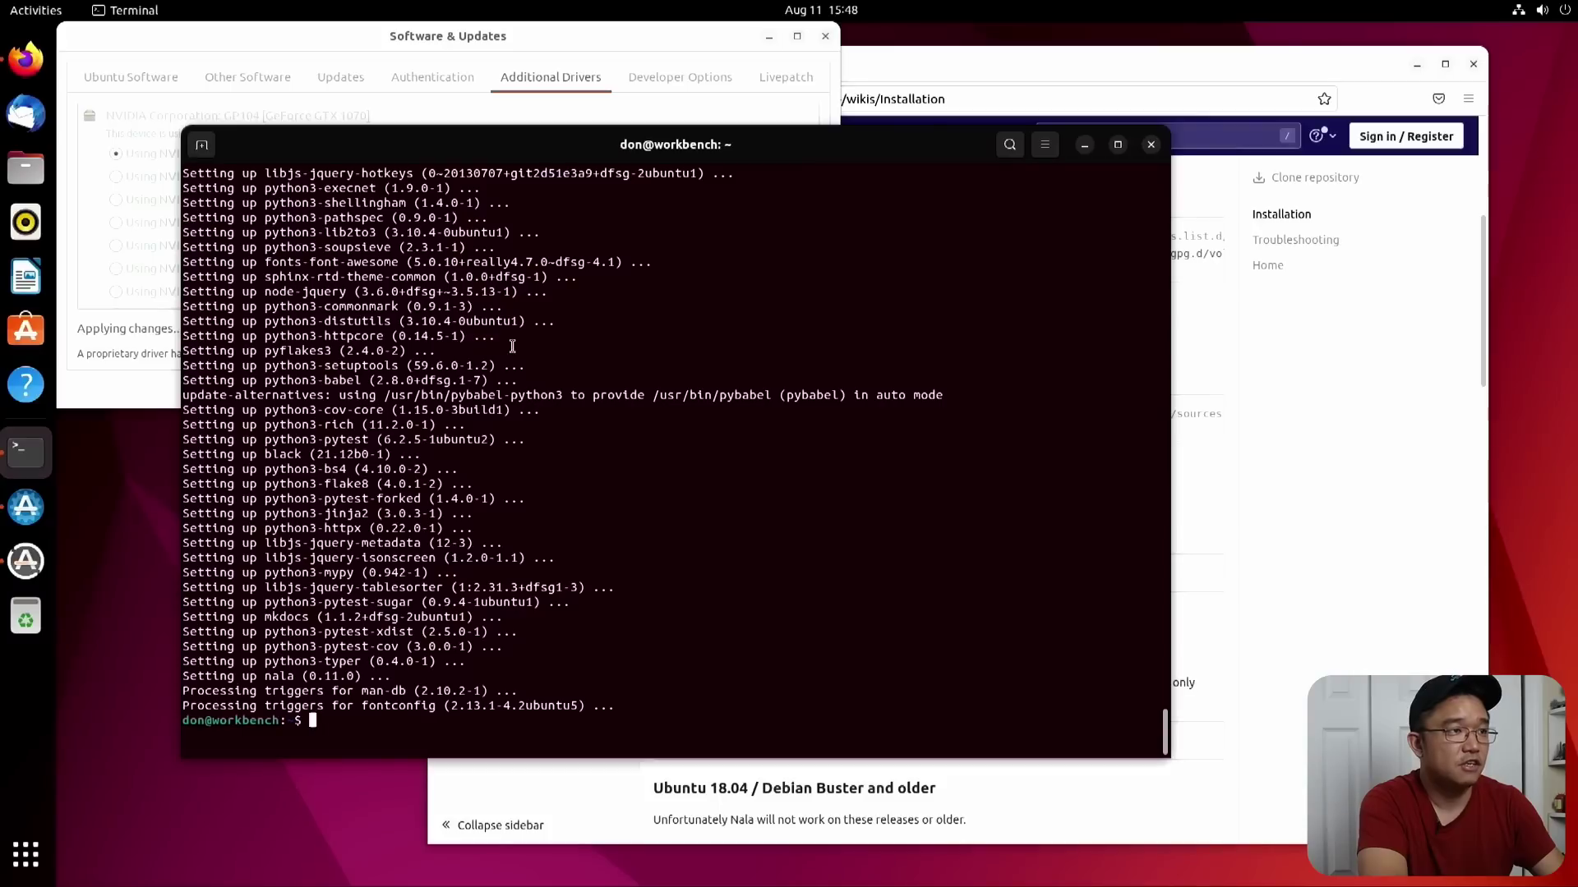
pyautogui.click(682, 54)
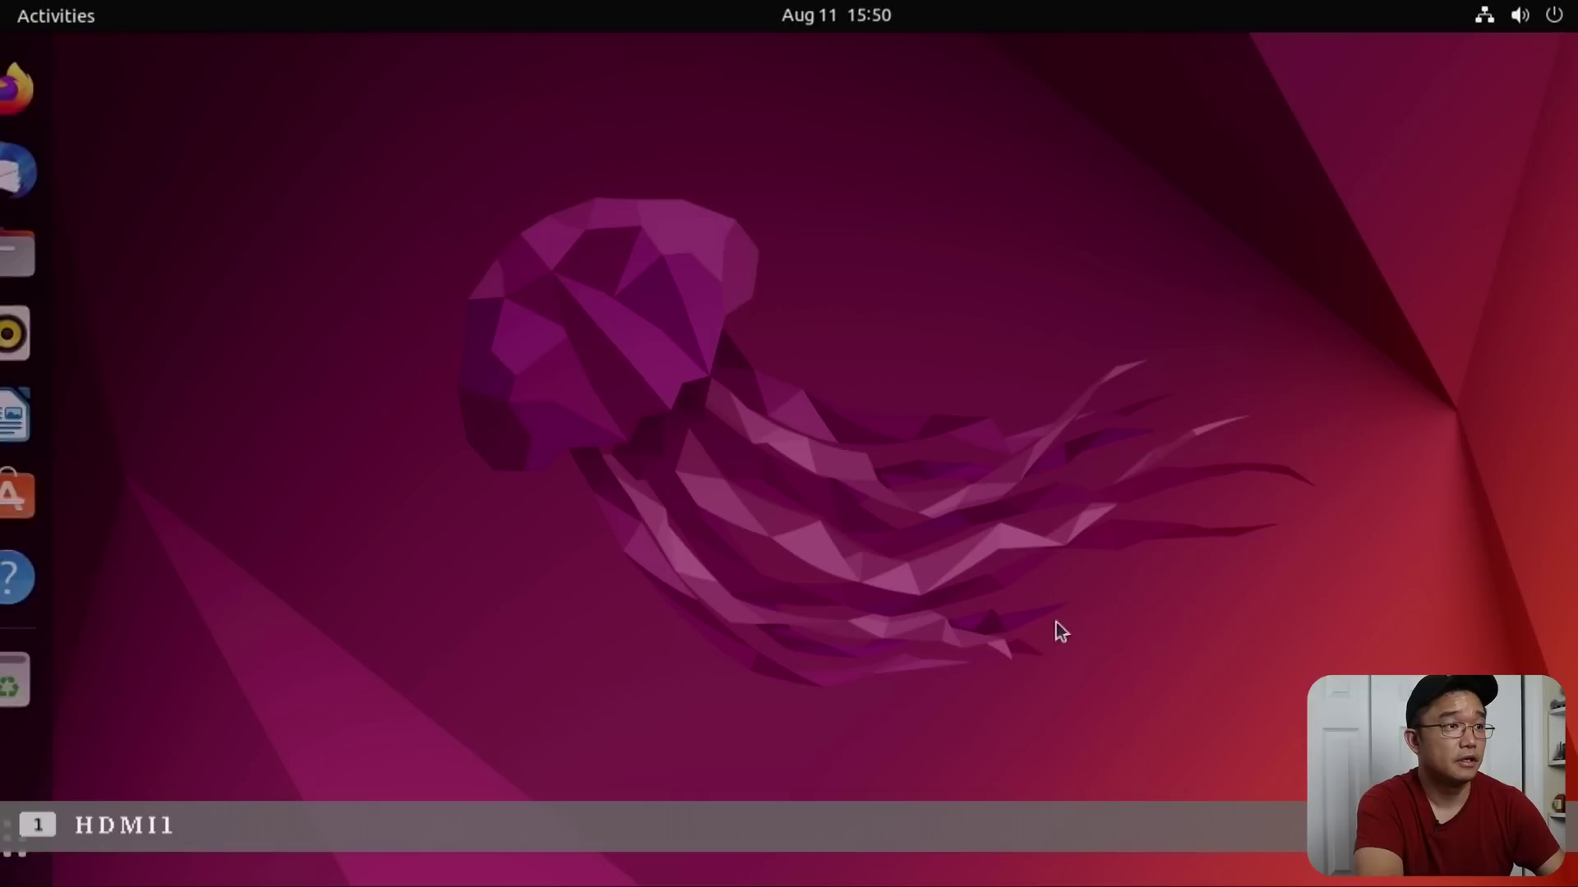
# - Open Displays via a 'dis' search, choose 1920 × 1080 (16:9), and keep the change
pyautogui.click(9, 874)
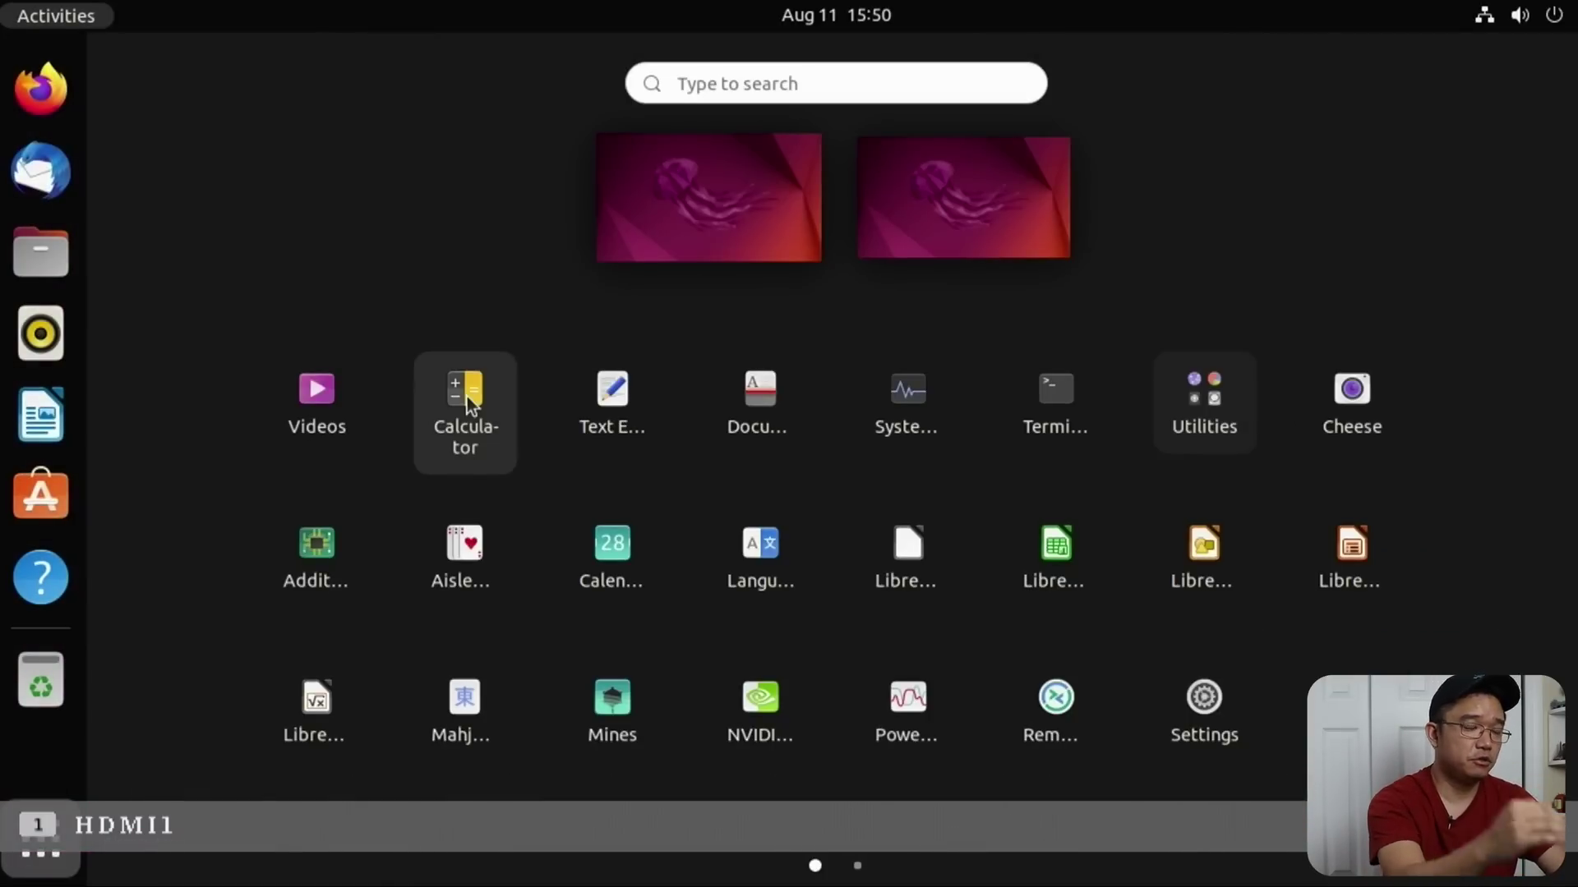
pyautogui.write('dis')
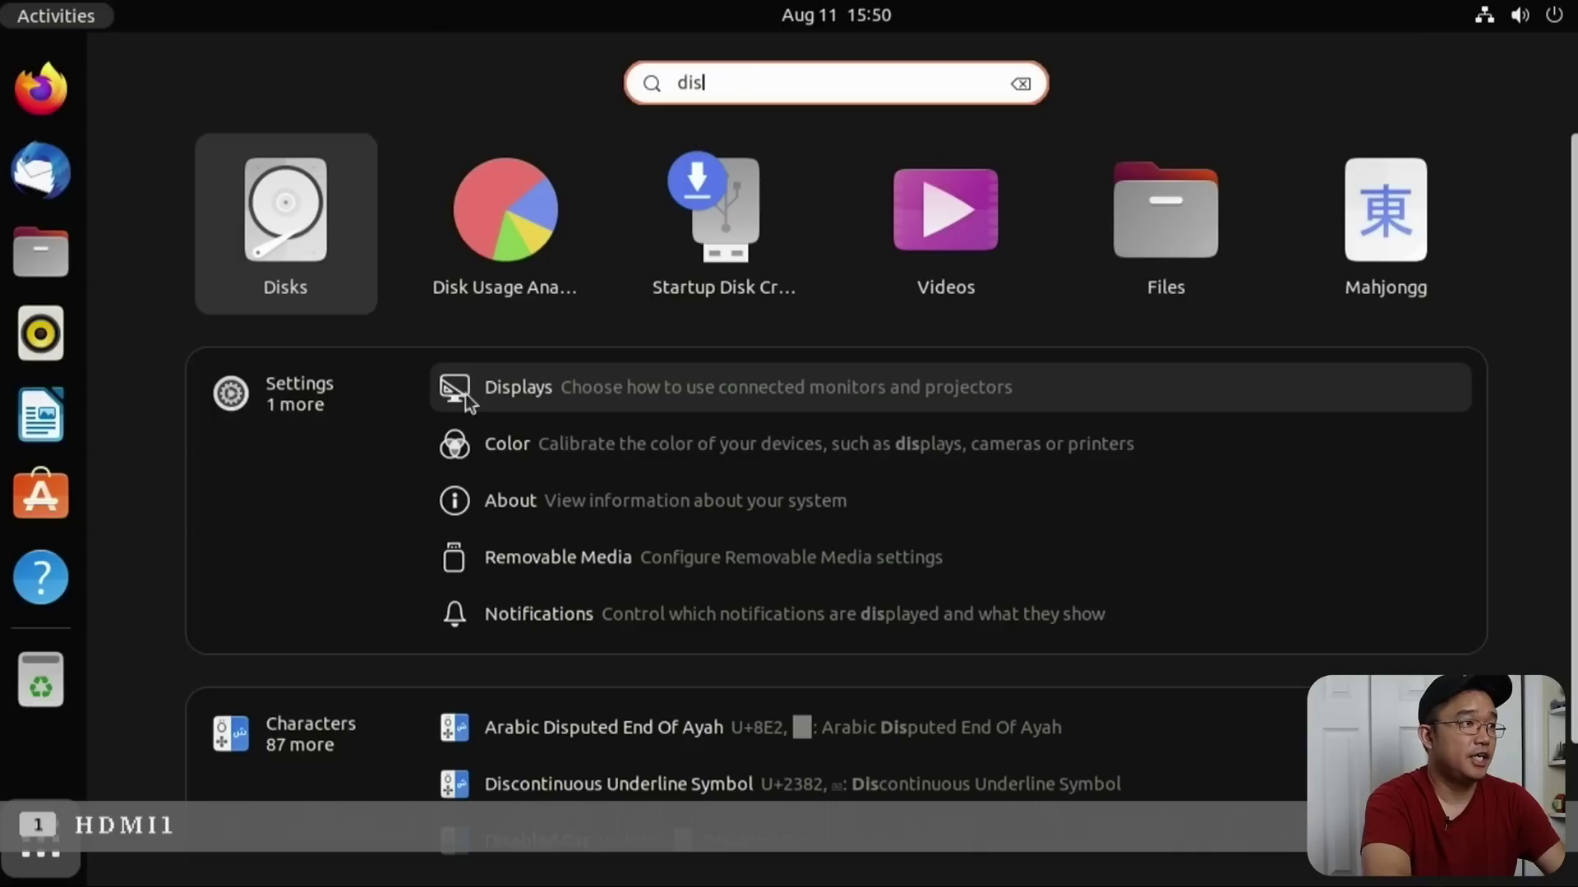
pyautogui.click(538, 389)
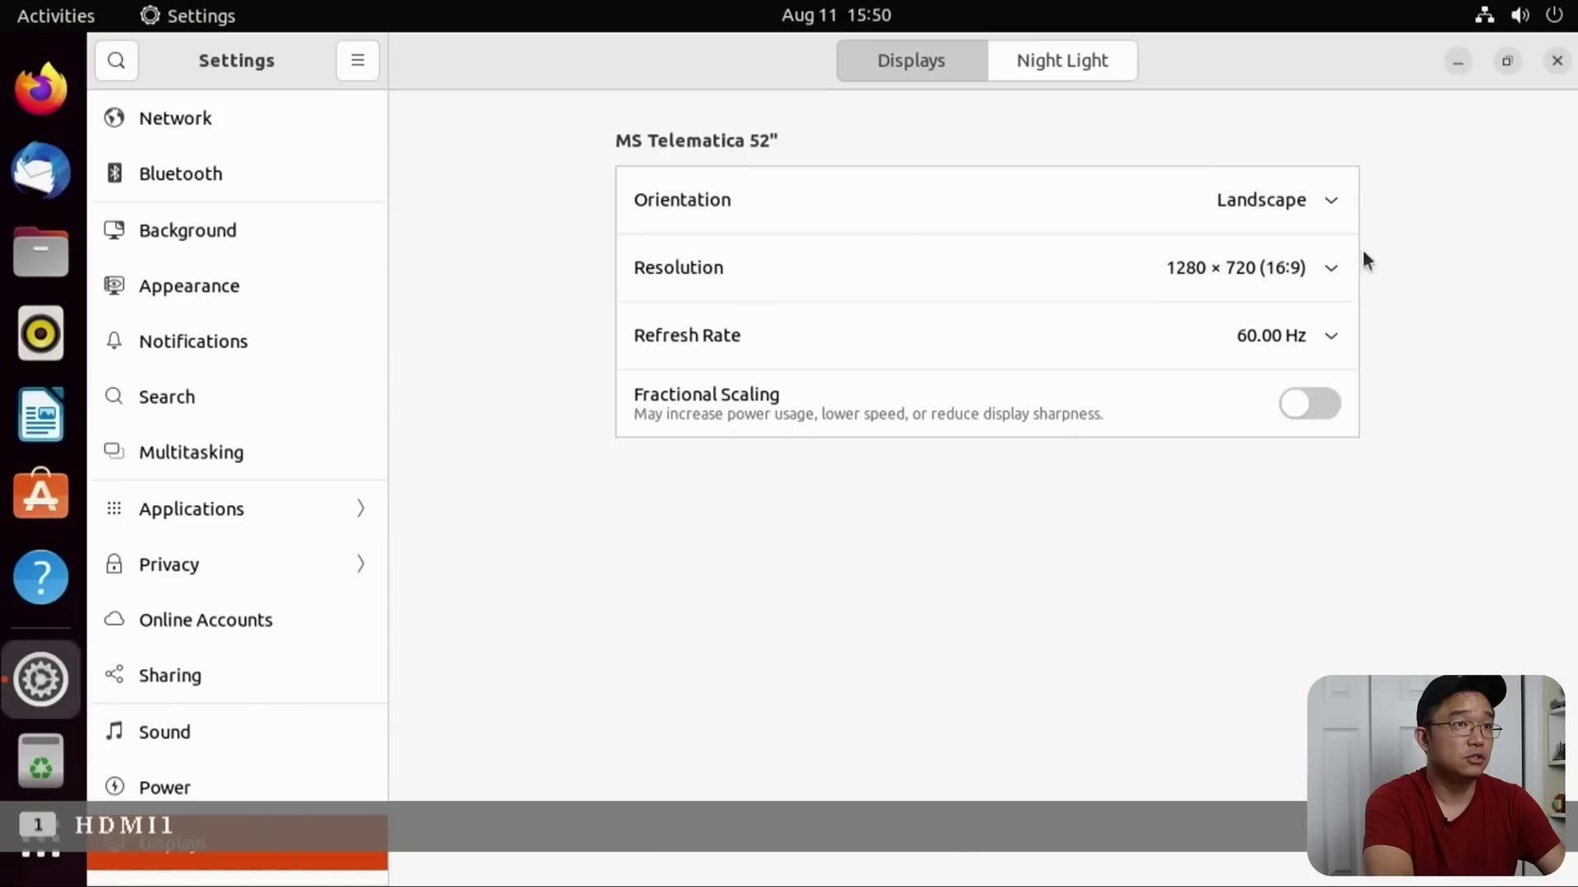
pyautogui.click(1332, 269)
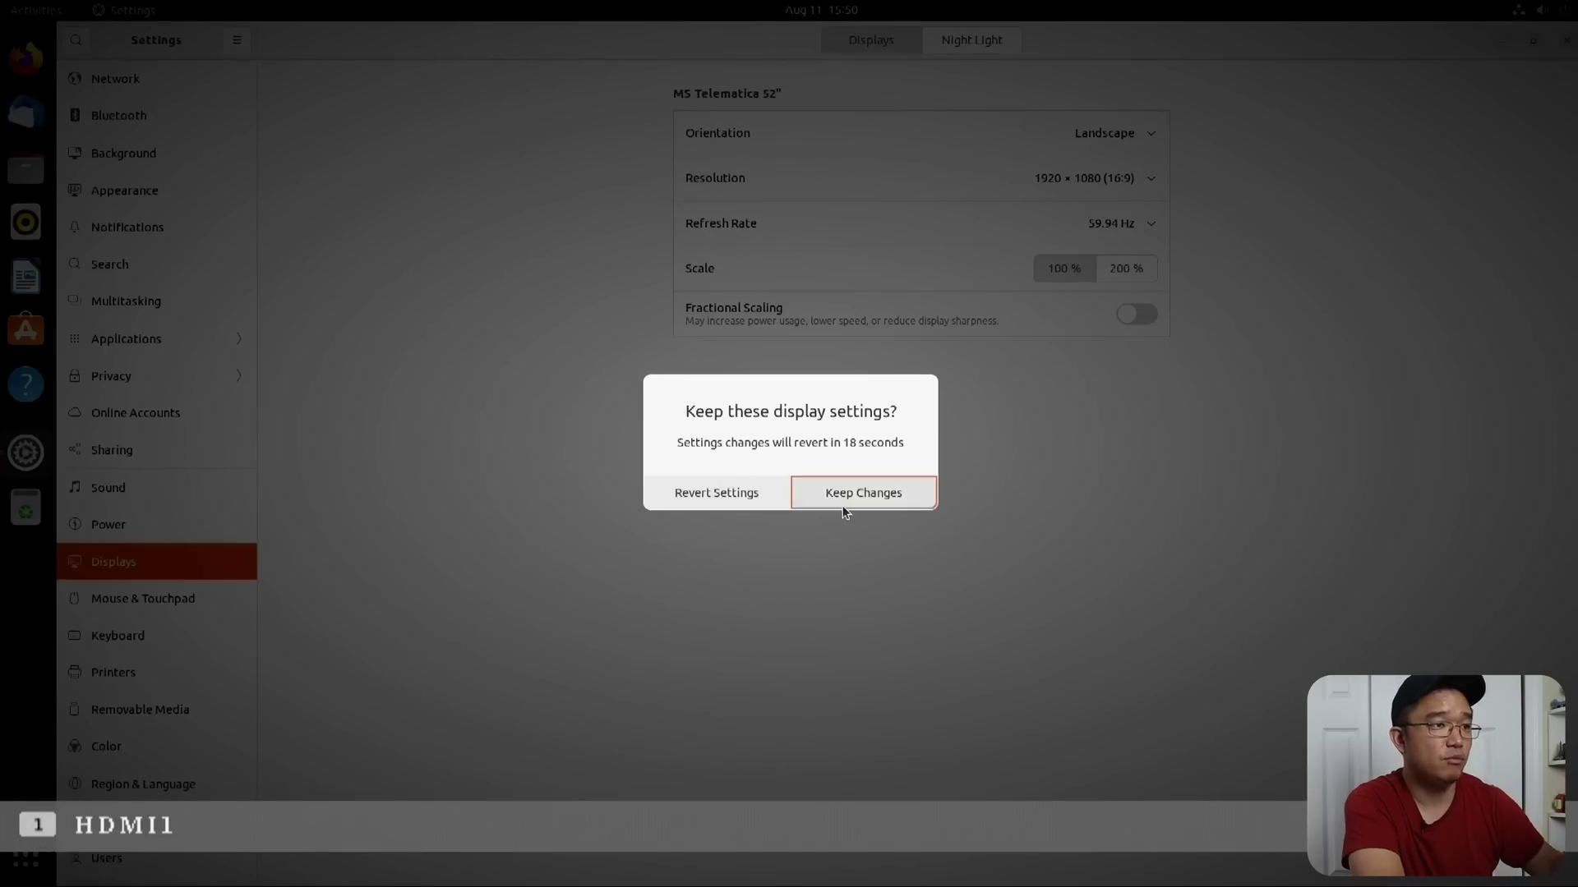
pyautogui.click(843, 507)
# - Close Settings and run sudo nala fetch in a new, enlarged terminal
pyautogui.click(1566, 40)
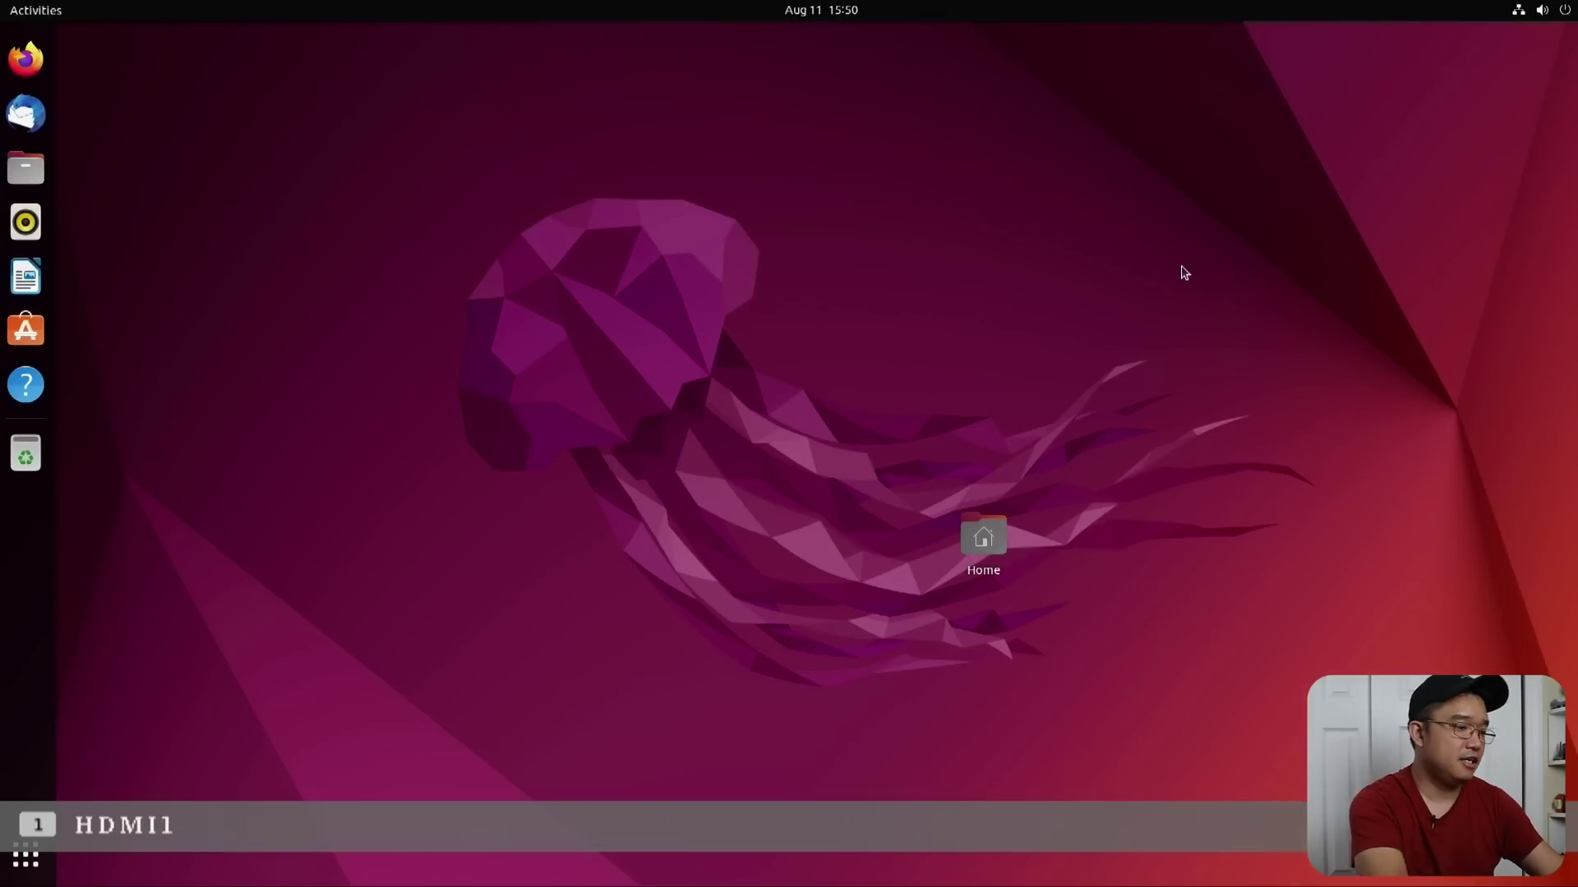
pyautogui.hotkey('ctrl', 'alt', 't')
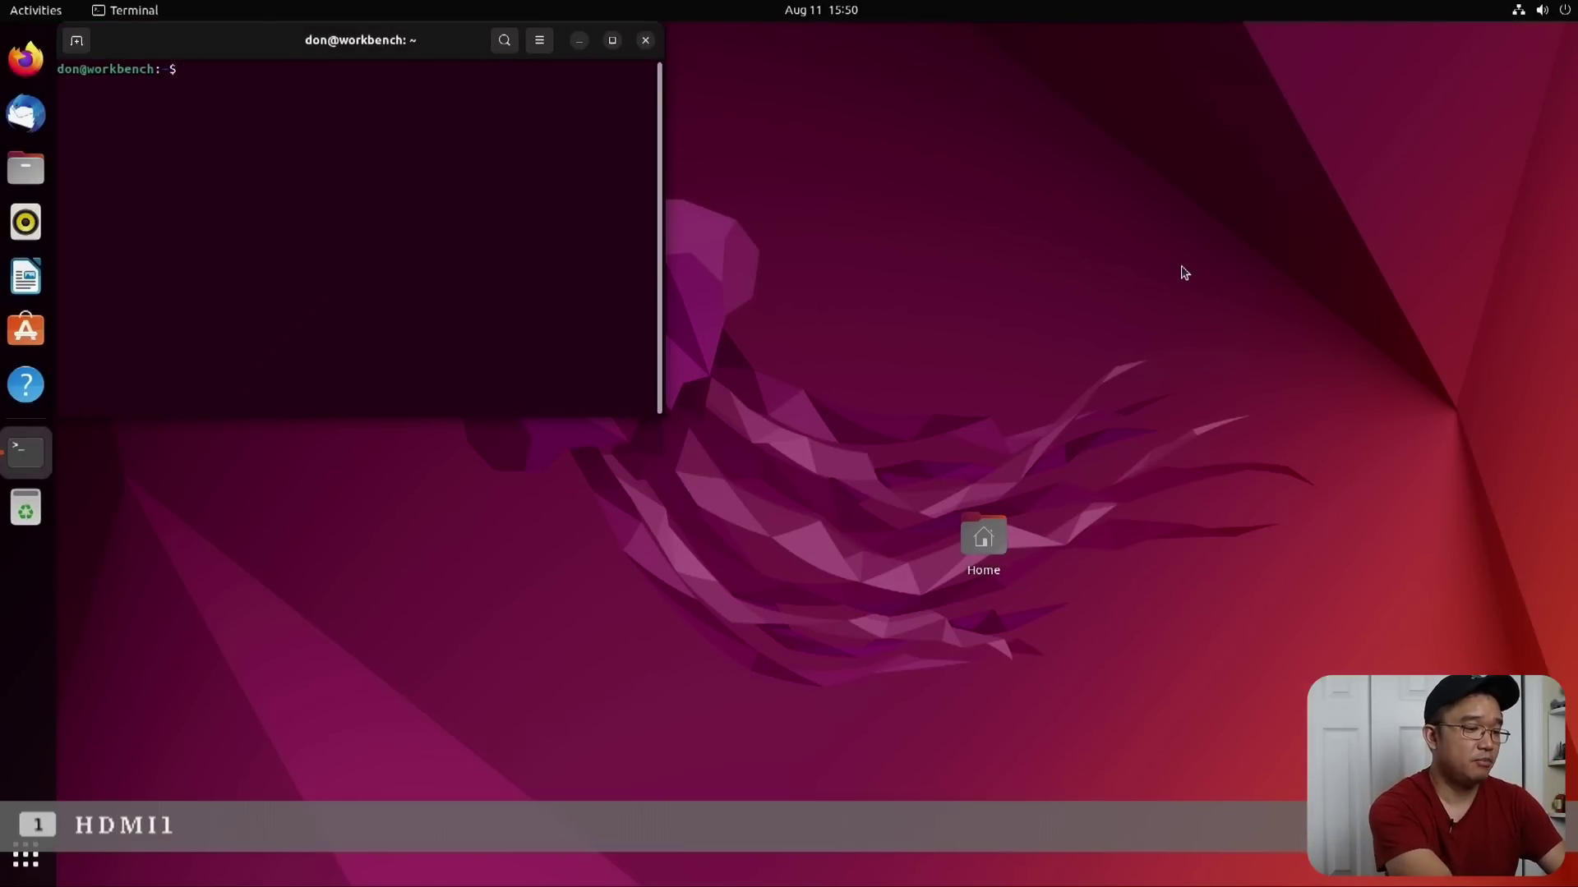
pyautogui.write('sudo n')
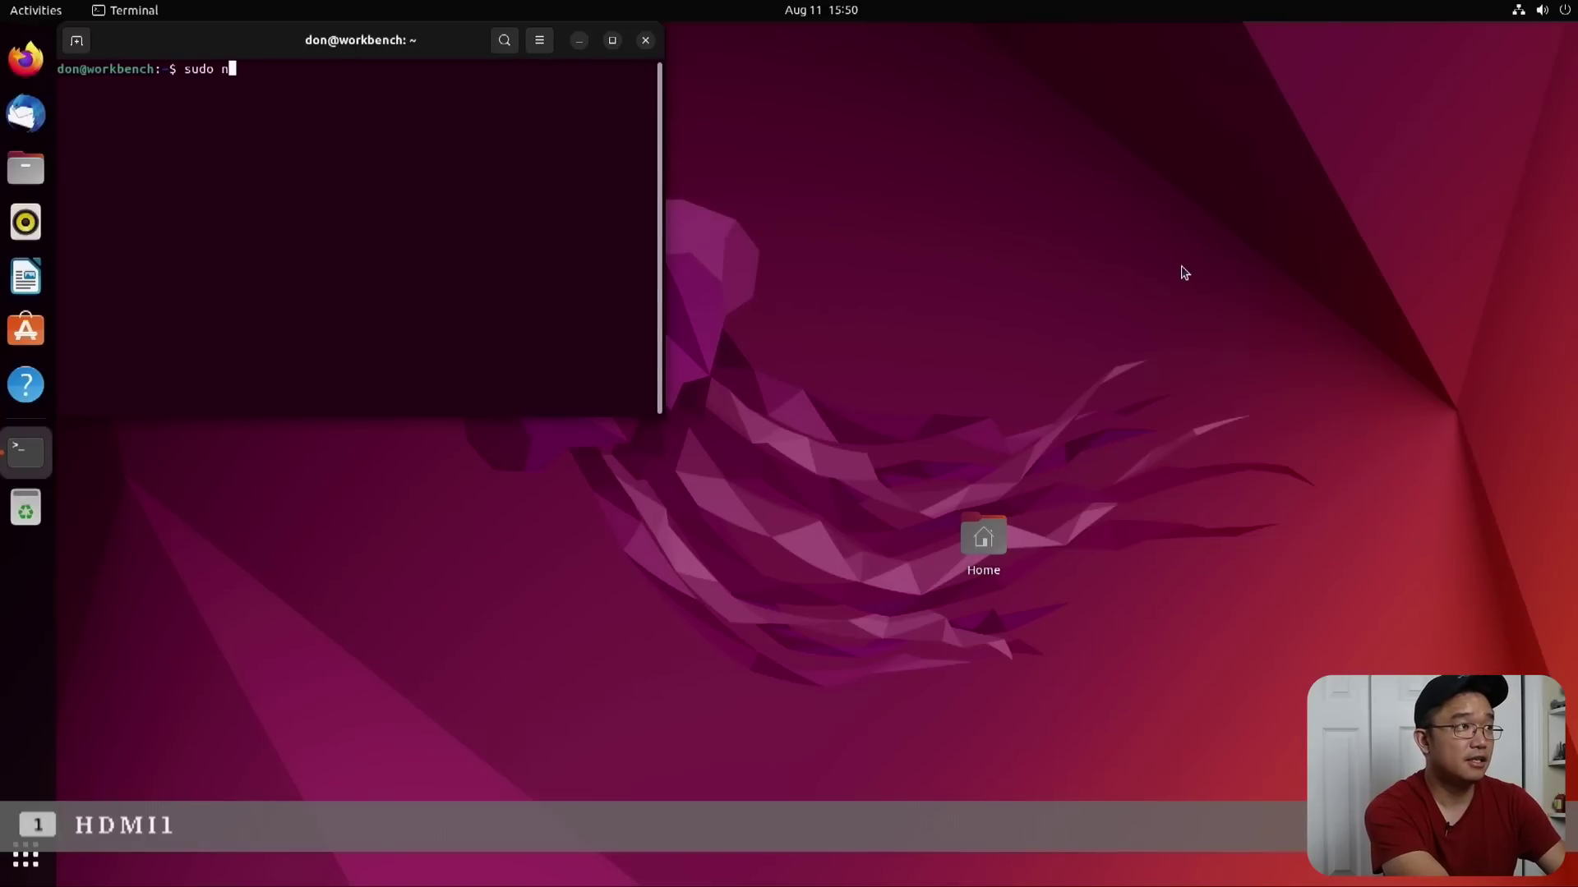
pyautogui.write('ala fet')
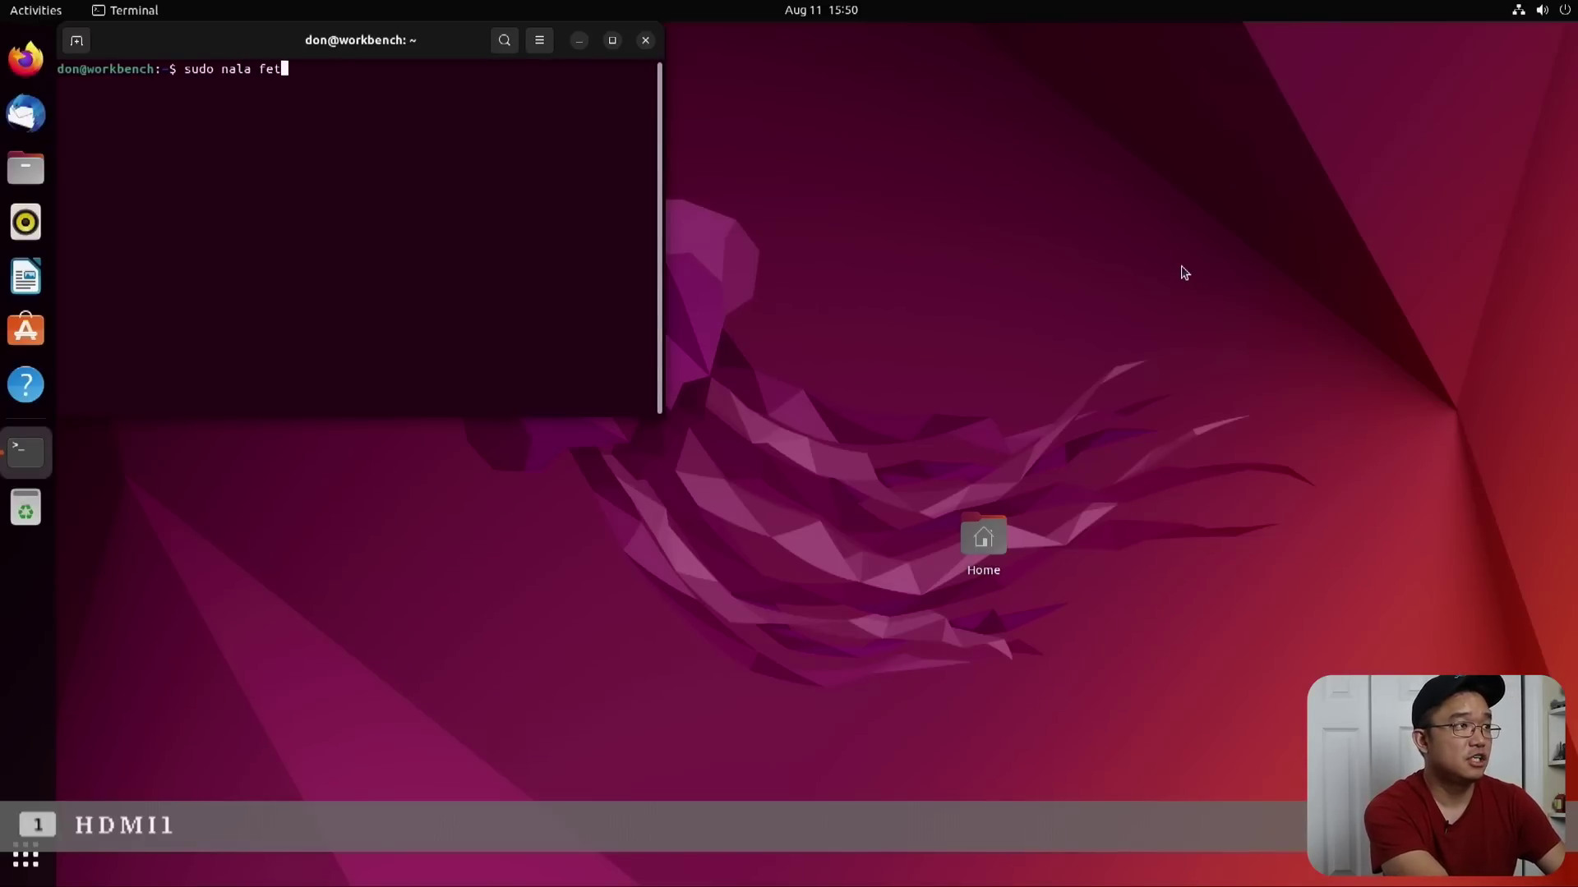
pyautogui.write('ch')
pyautogui.press('Return')
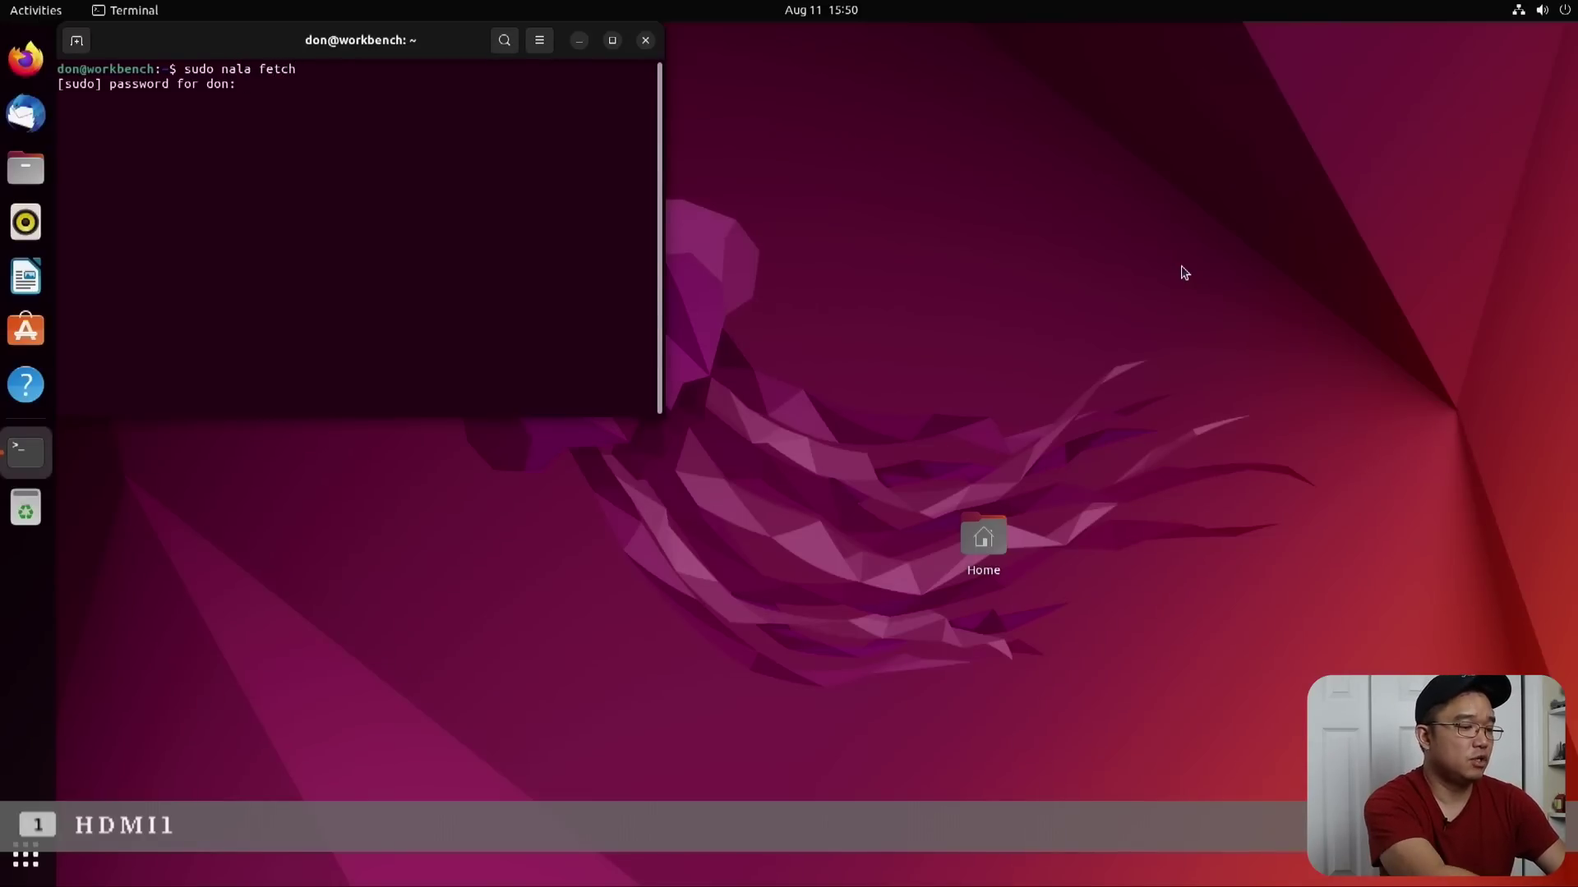
pyautogui.press('Return')
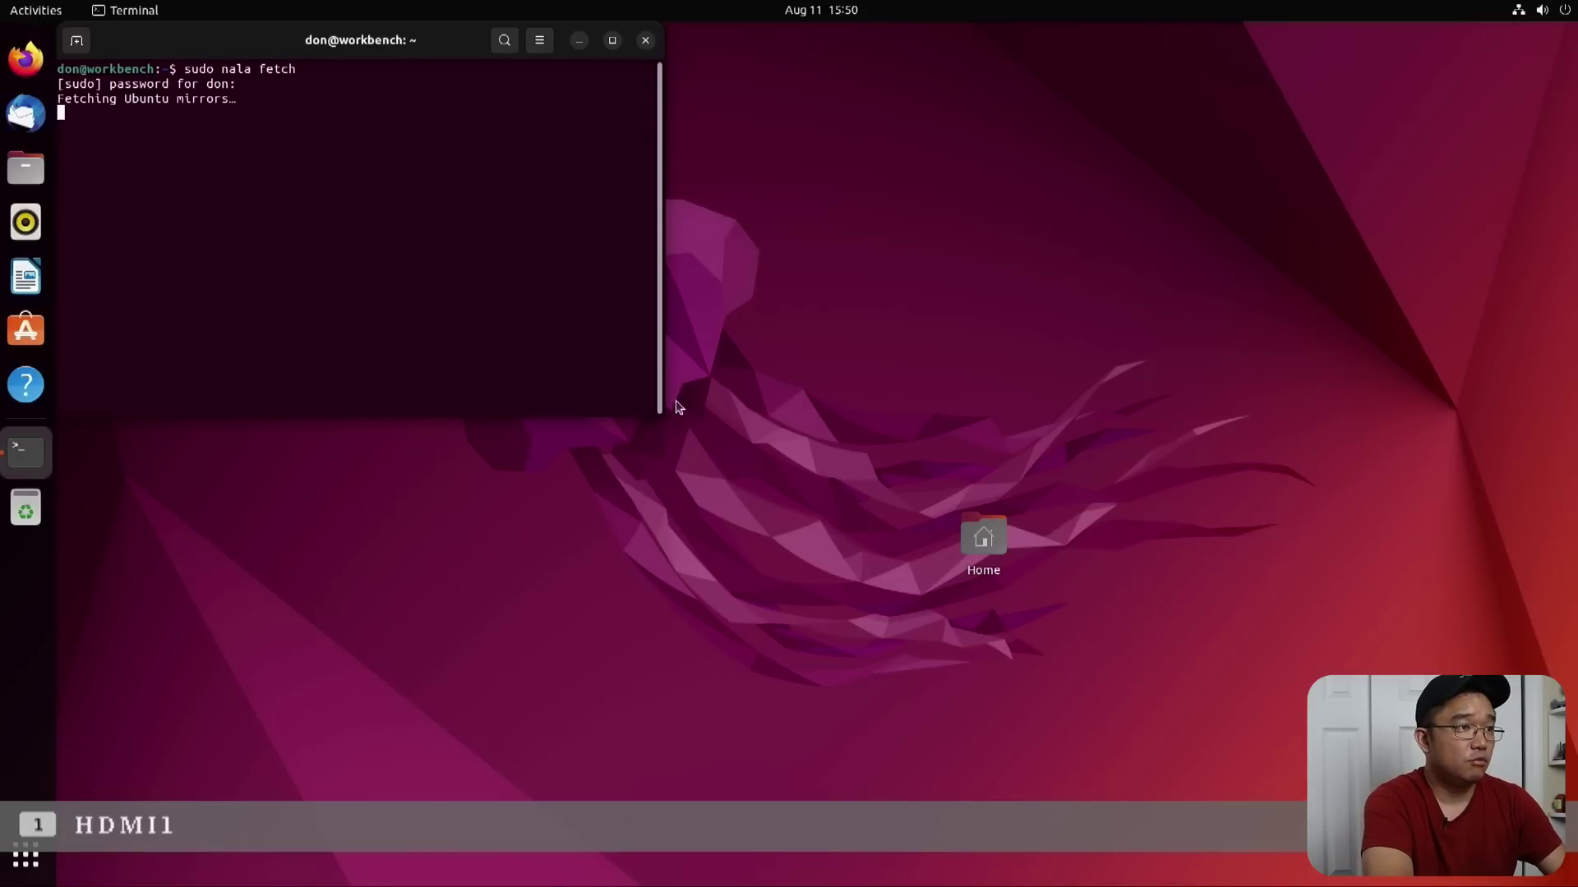
pyautogui.moveTo(663, 417); pyautogui.dragTo(1117, 595)
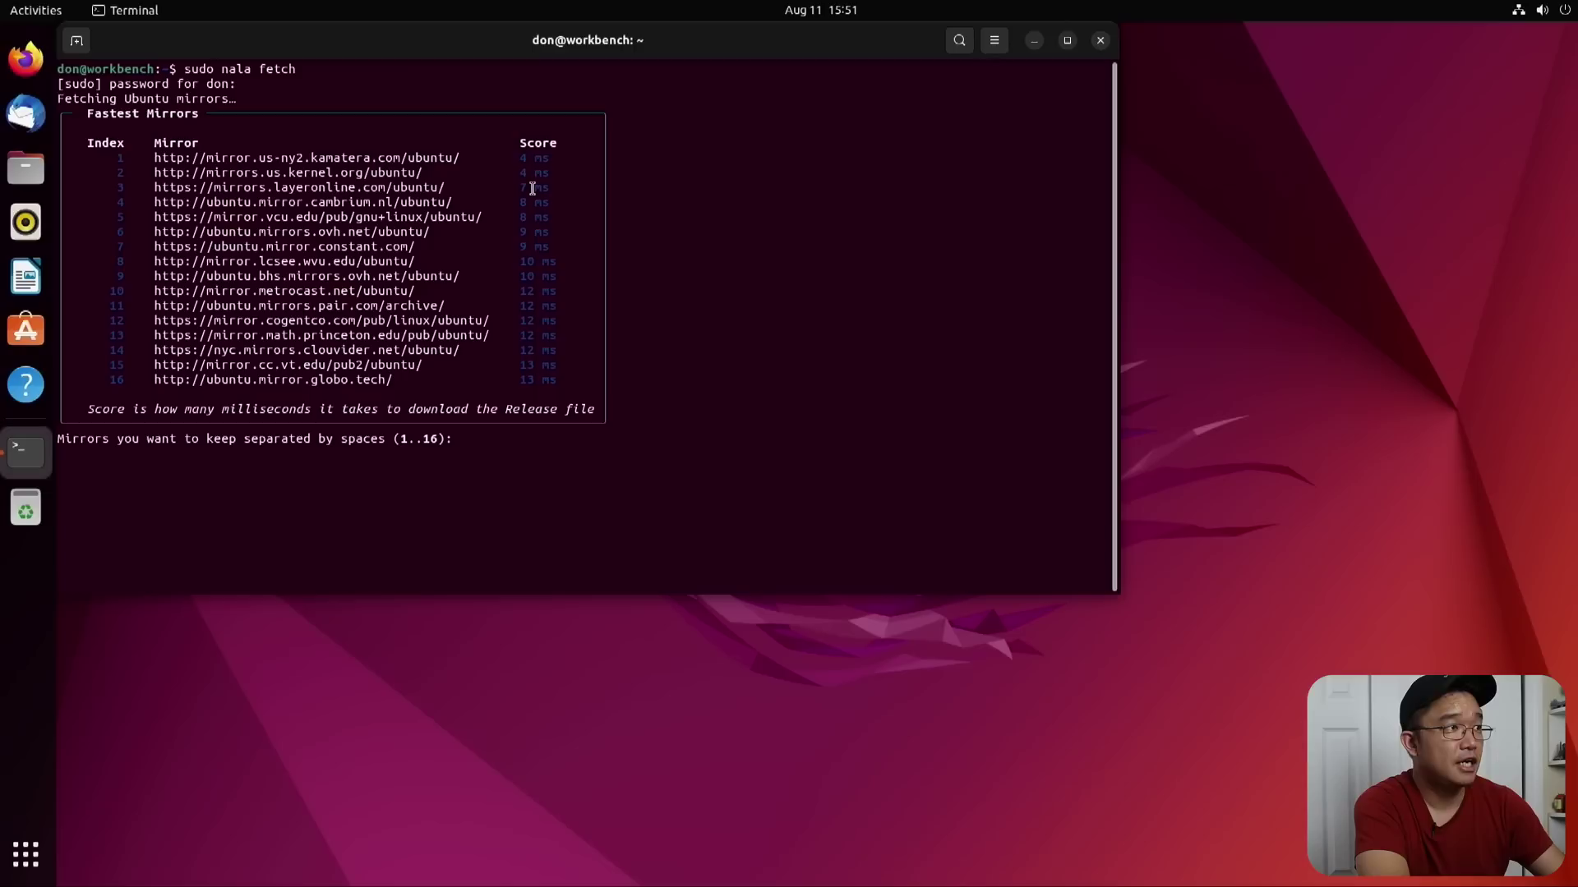
# - Keep mirrors 1 2 3 from the ranked list and confirm with y
pyautogui.write('1 2 3')
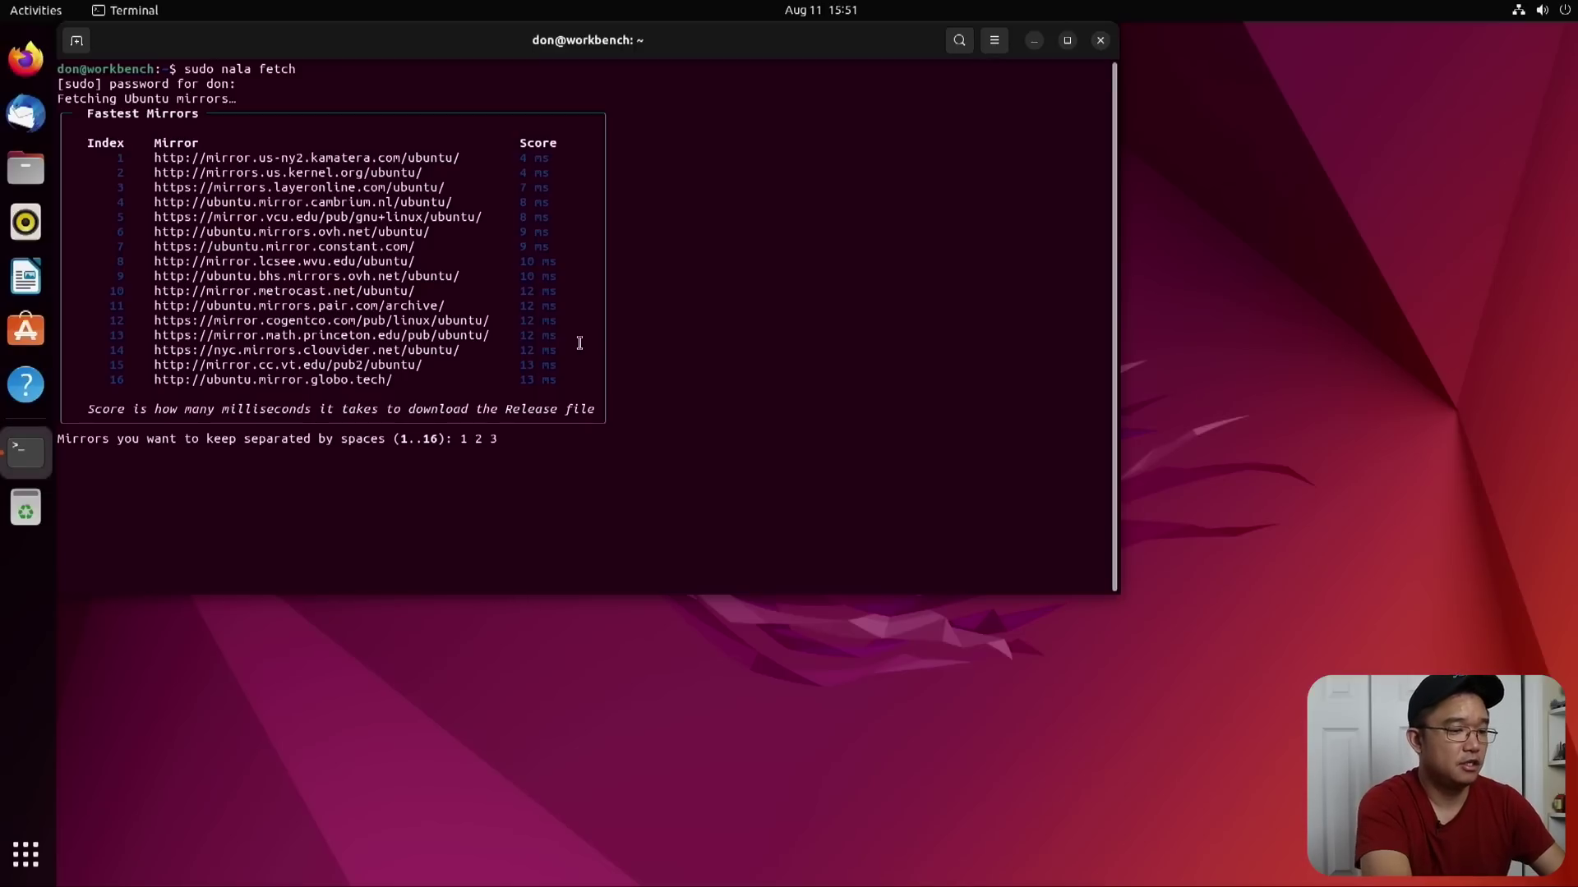
pyautogui.press('Return')
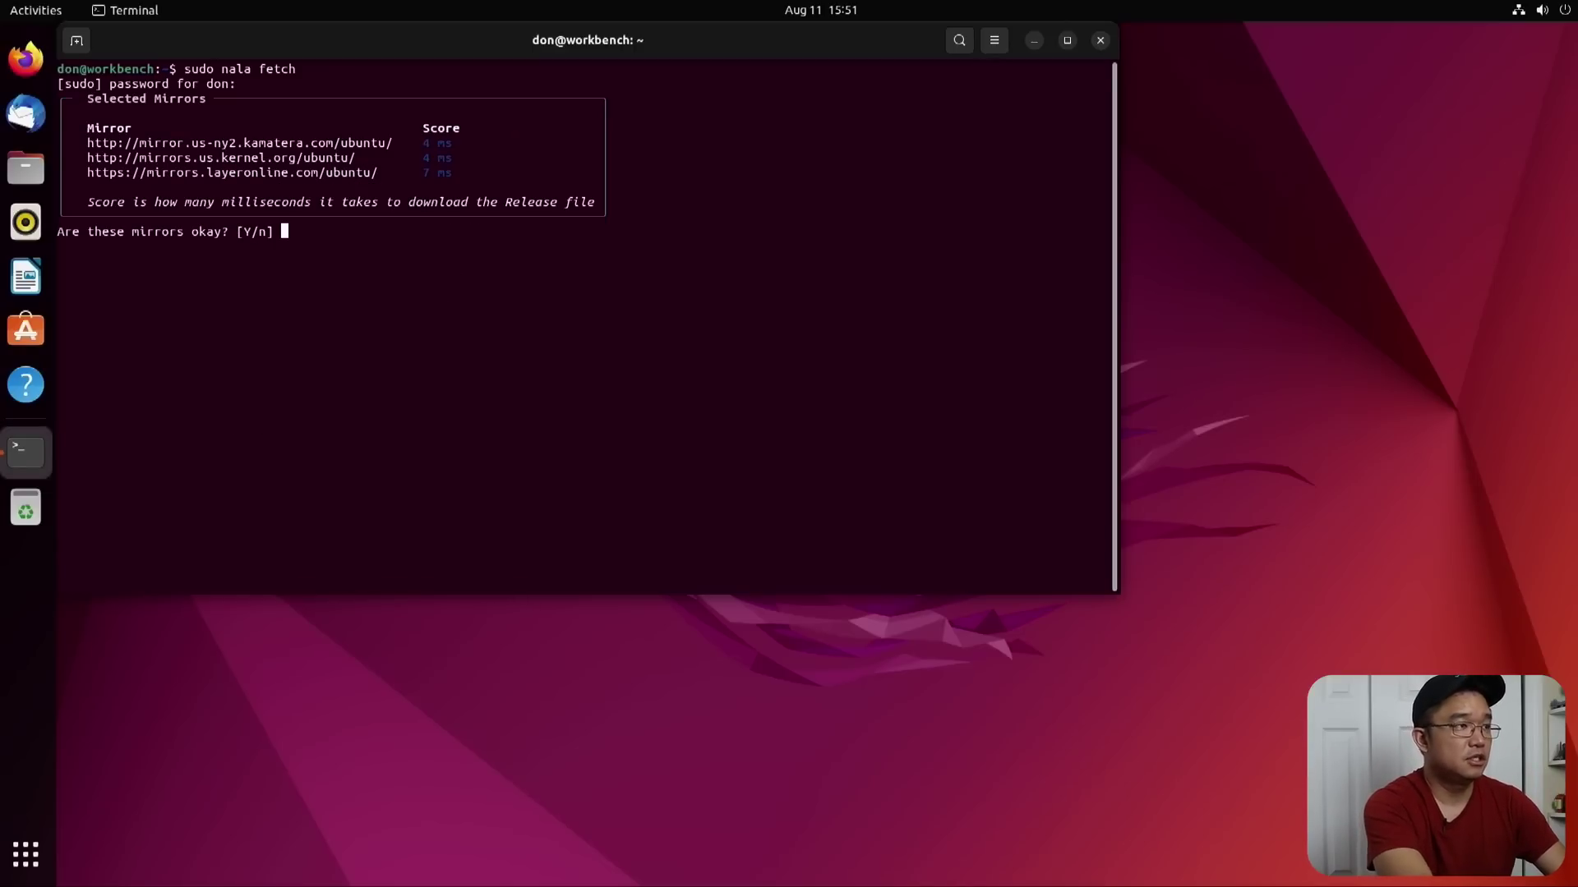
pyautogui.write('y')
pyautogui.press('Return')
# - Run sudo nala update and enlarge the terminal to view the 341 upgradable packages
pyautogui.write('sudo ')
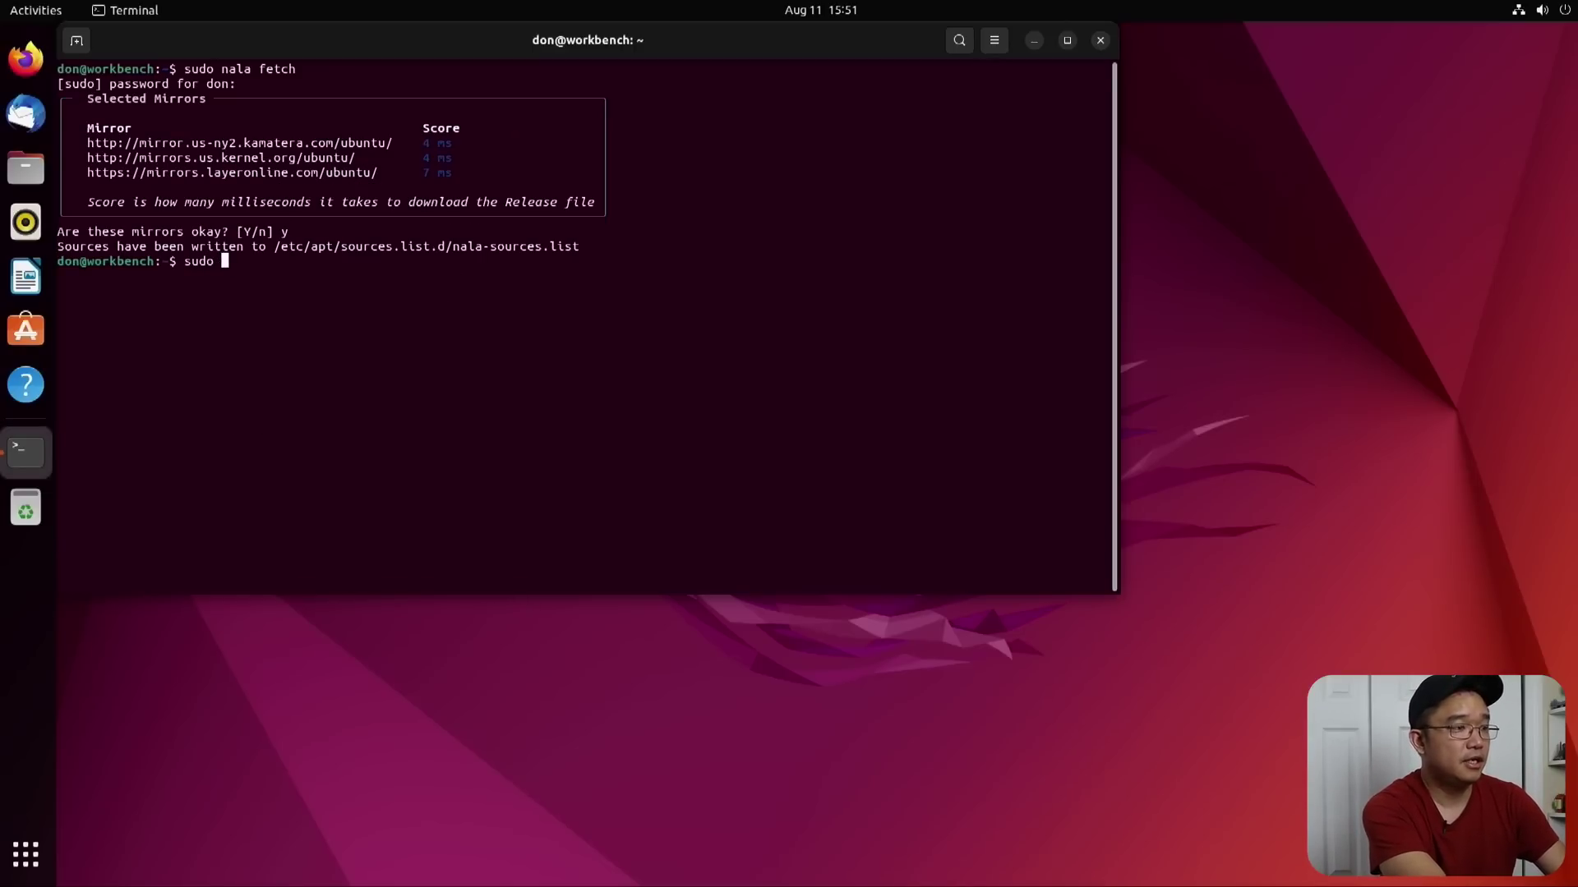
pyautogui.write('nala update')
pyautogui.press('Return')
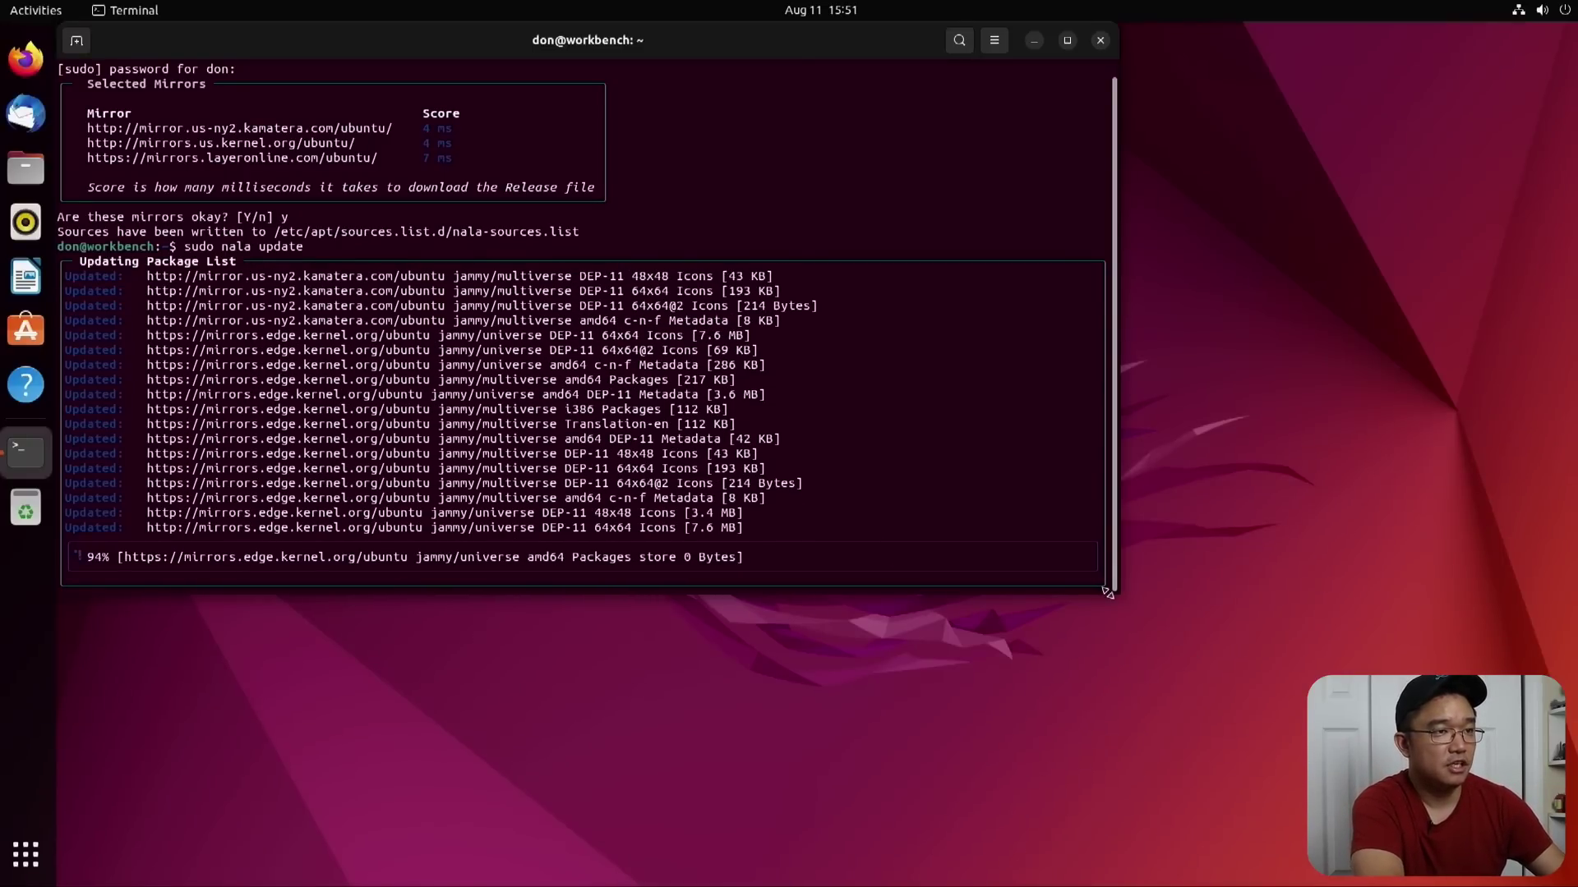
pyautogui.moveTo(1116, 590); pyautogui.dragTo(1275, 794)
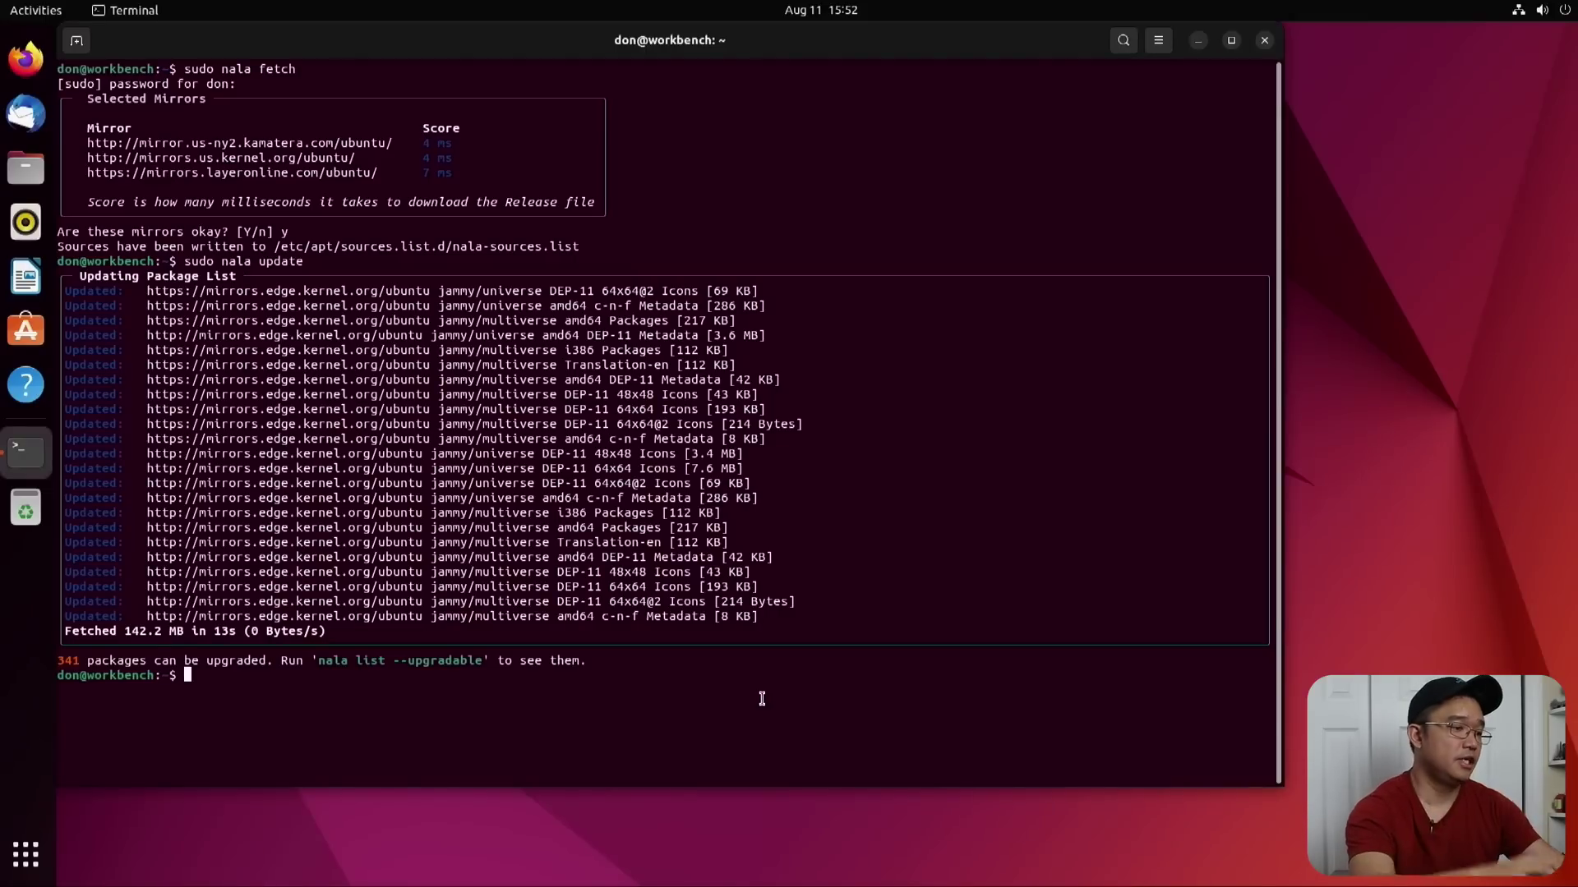
# - Run sudo nala upgrade and answer y to upgrade all 343 packages
pyautogui.write('sudo nal')
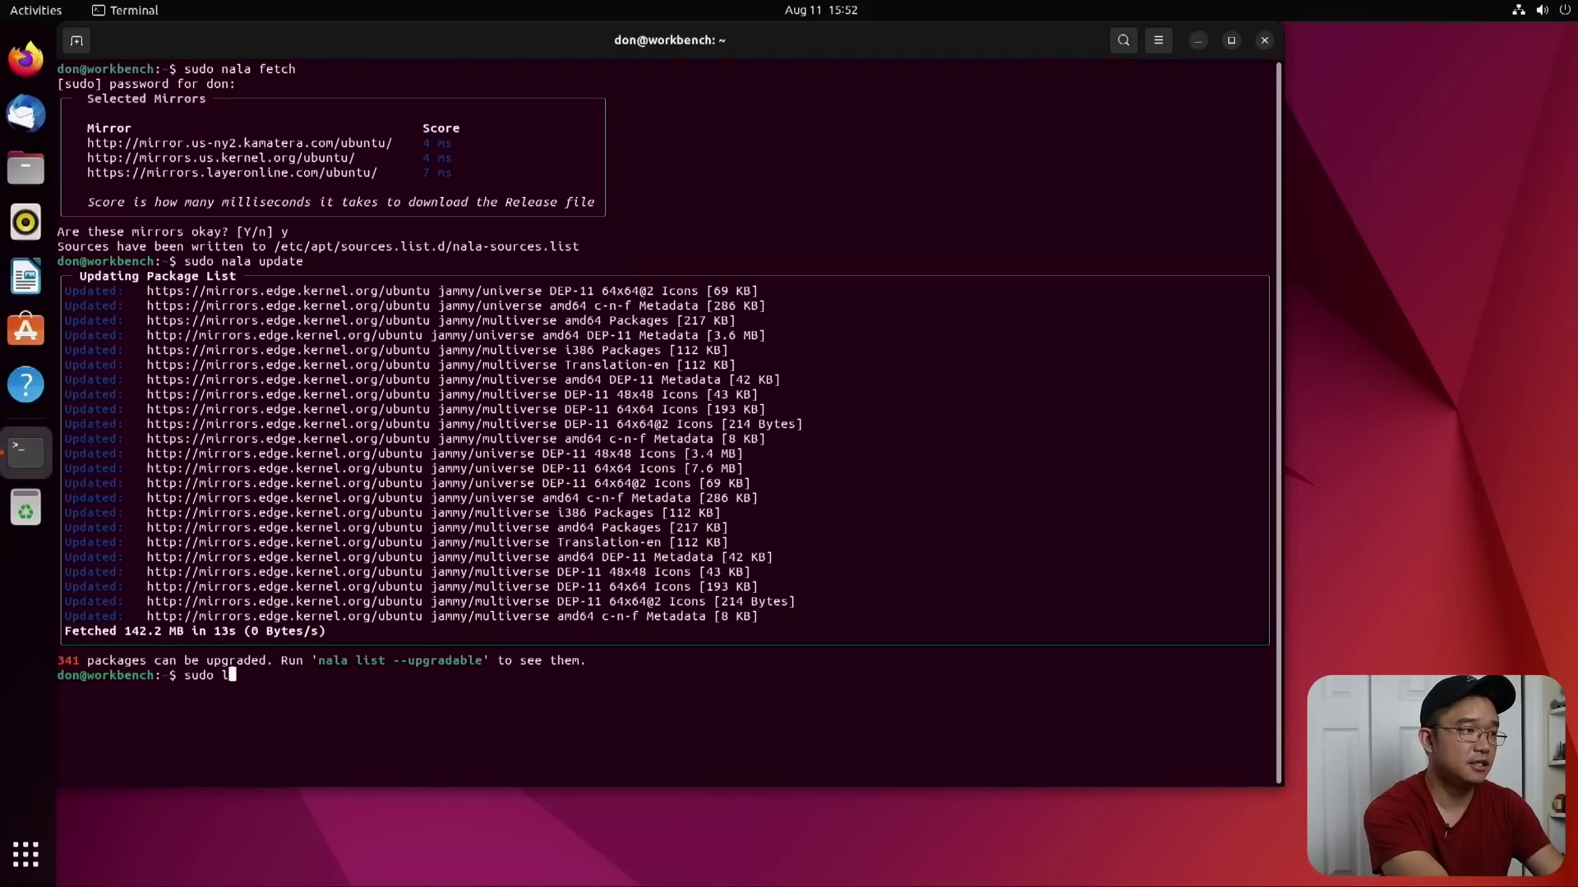
pyautogui.write('a upgrade')
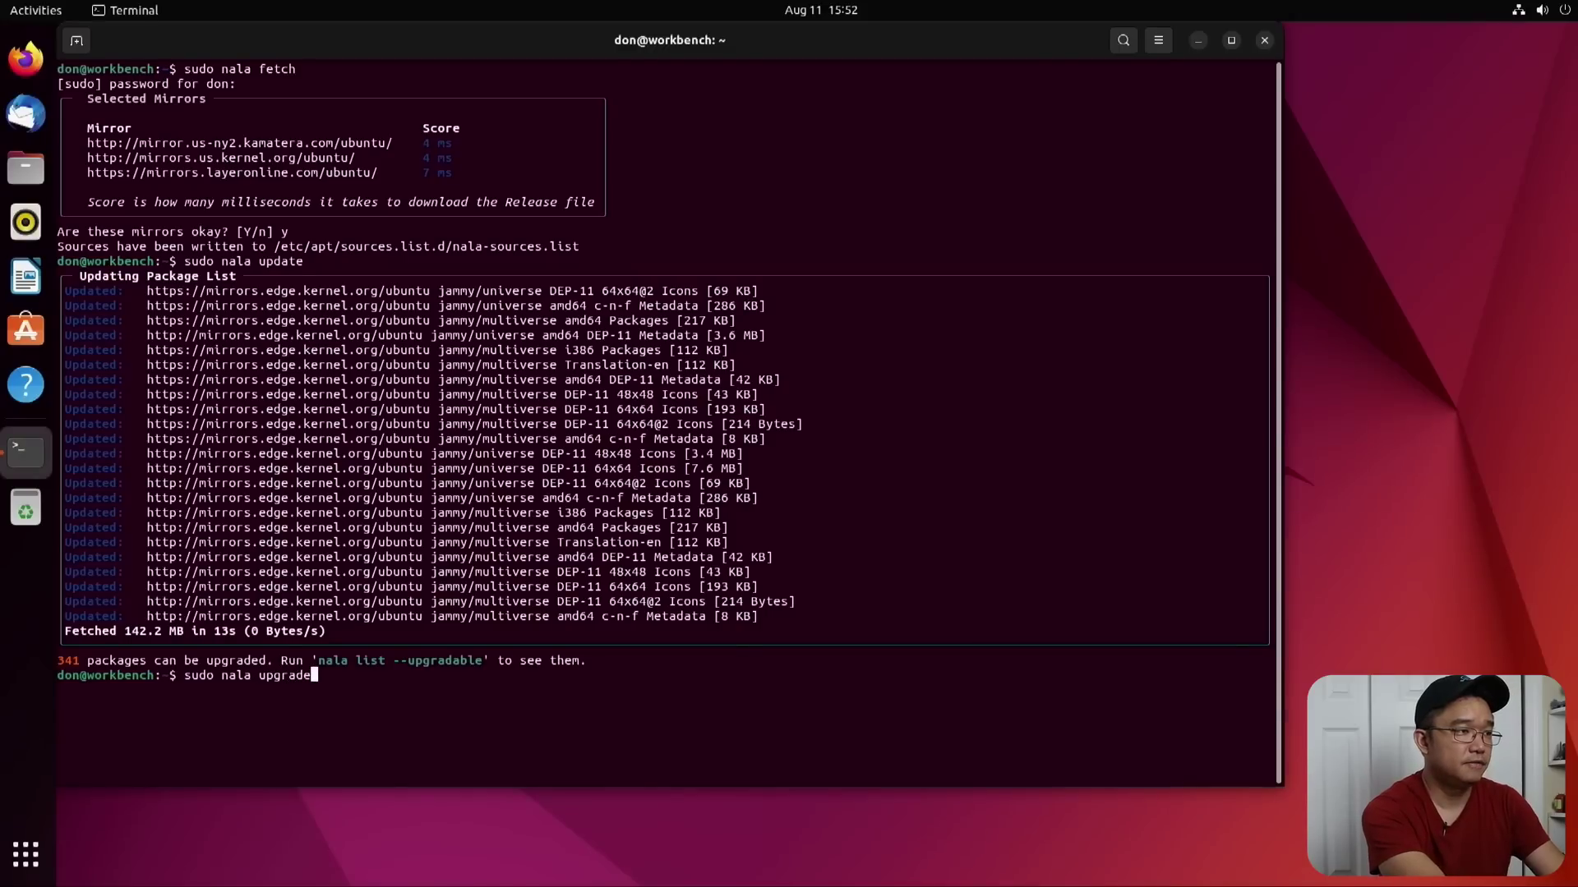
pyautogui.press('Return')
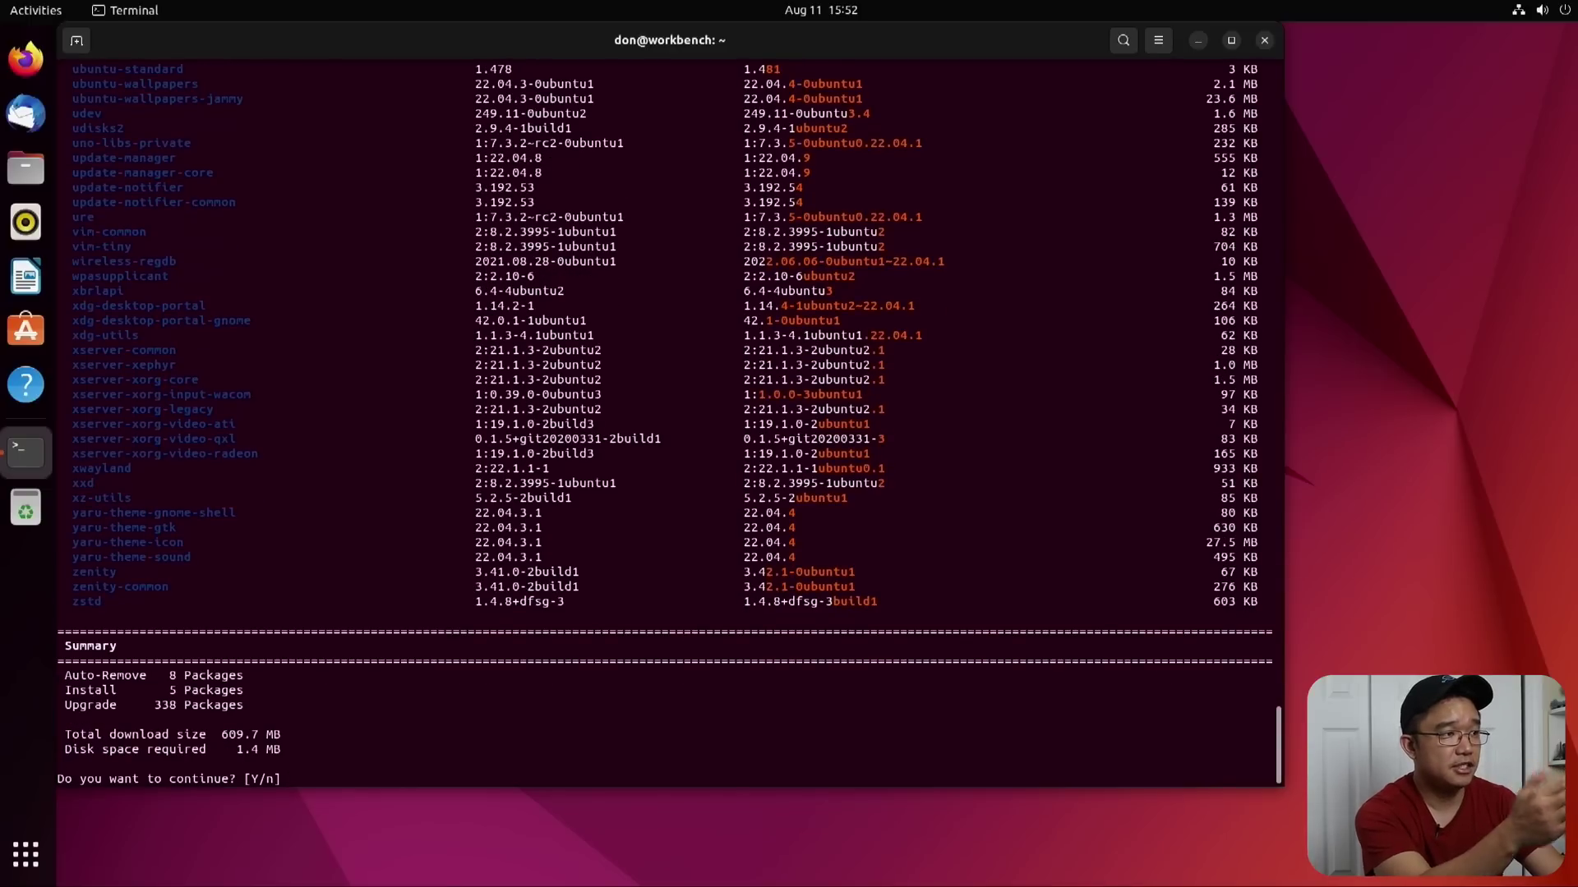
pyautogui.write('y')
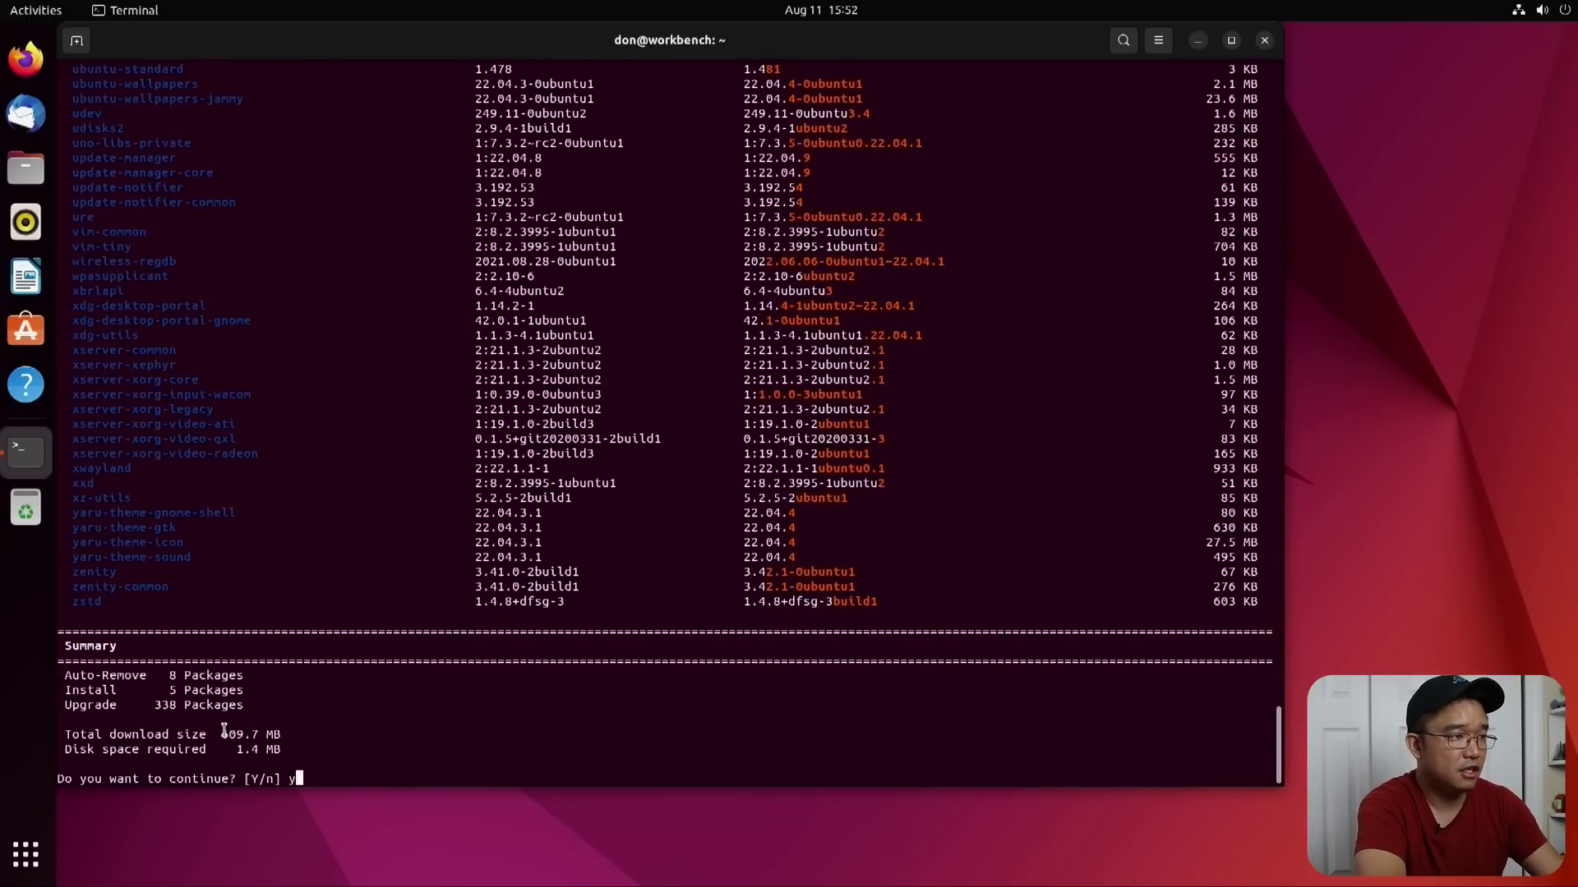
pyautogui.moveTo(129, 764); pyautogui.dragTo(148, 750)
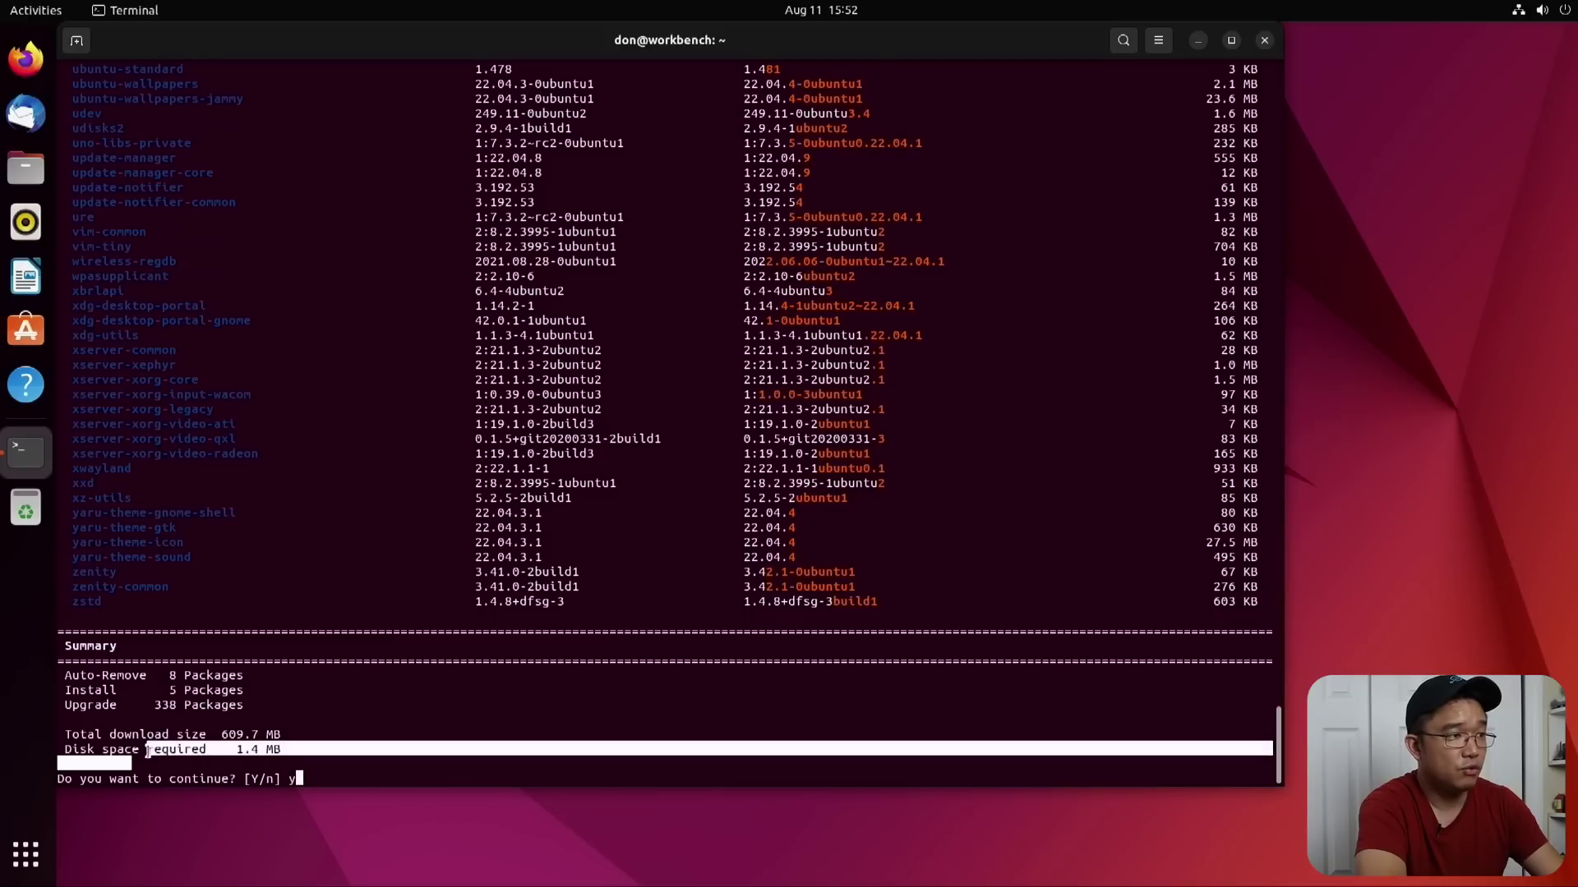
pyautogui.click(168, 749)
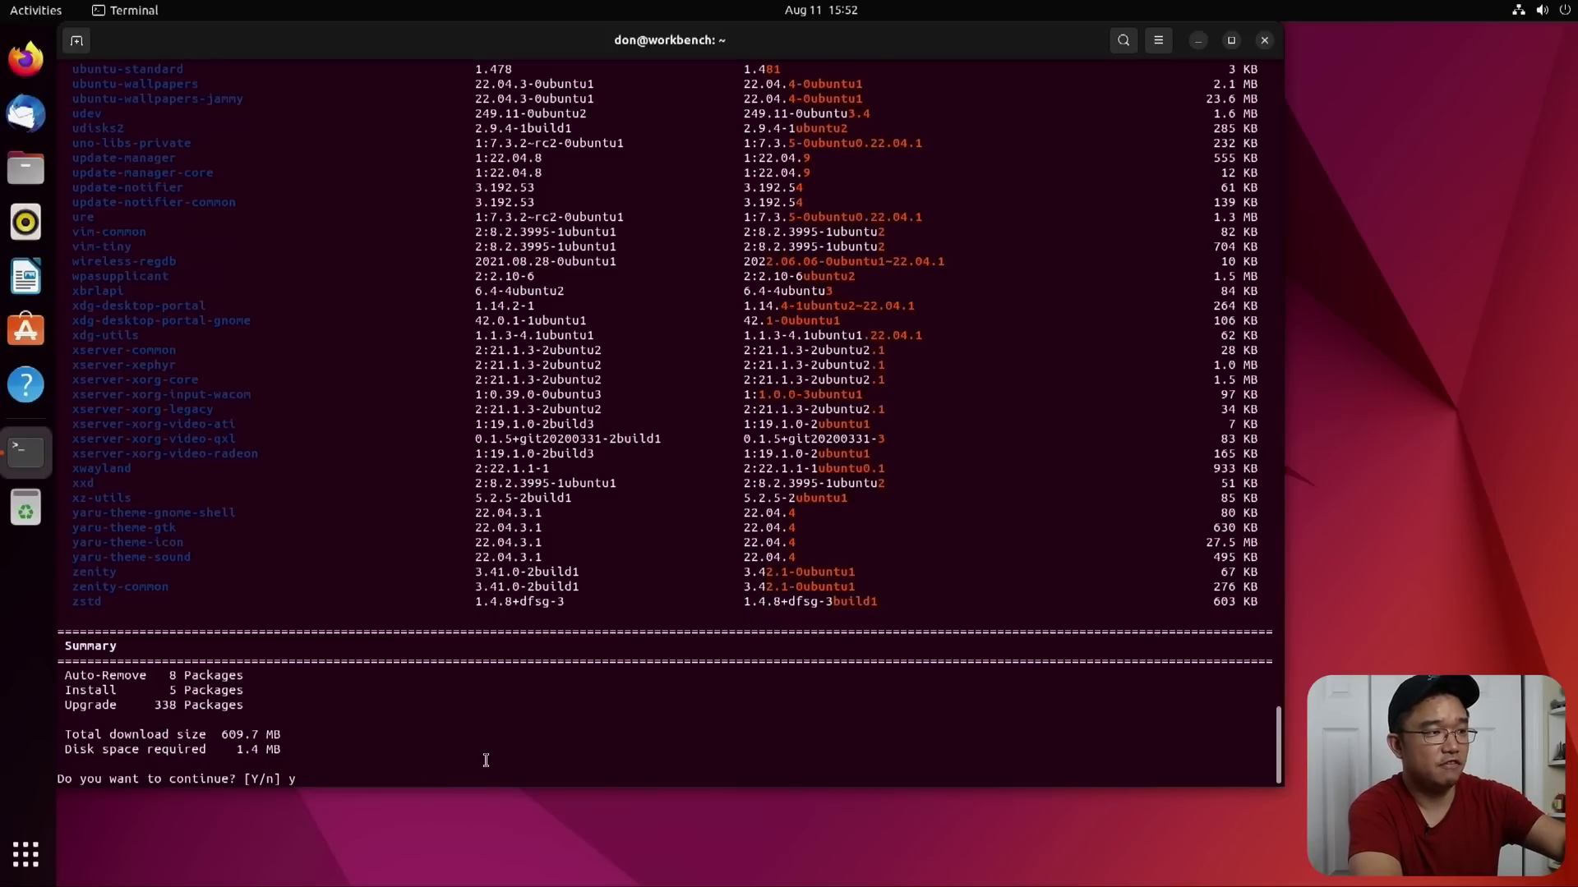
pyautogui.press('Return')
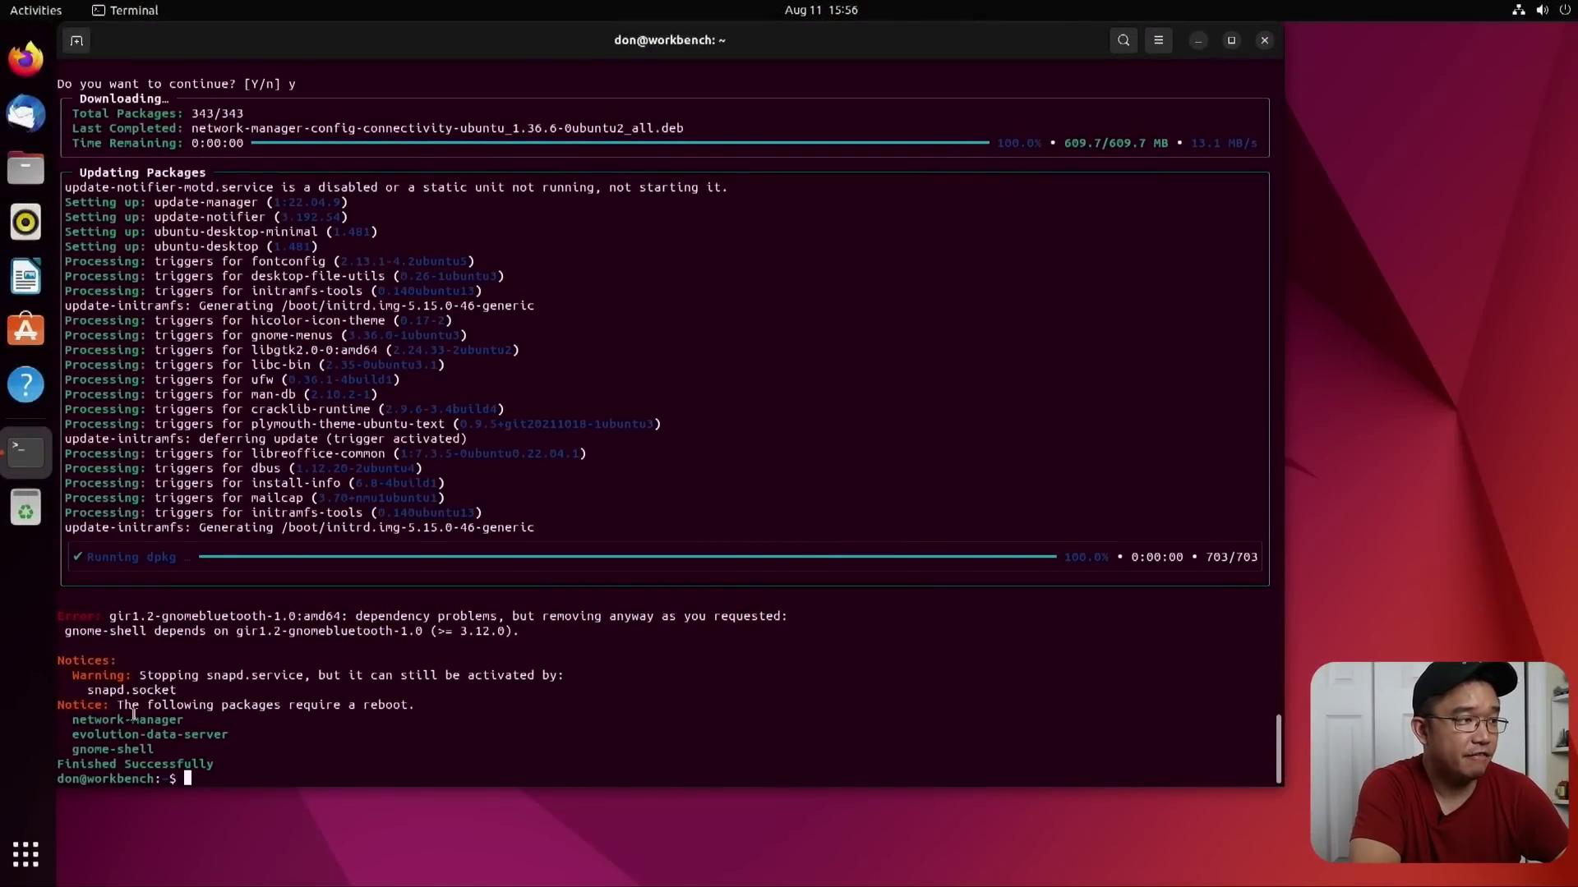
# - Highlight the reboot-required notice and the initramfs output line in the terminal
pyautogui.moveTo(124, 705); pyautogui.dragTo(407, 700)
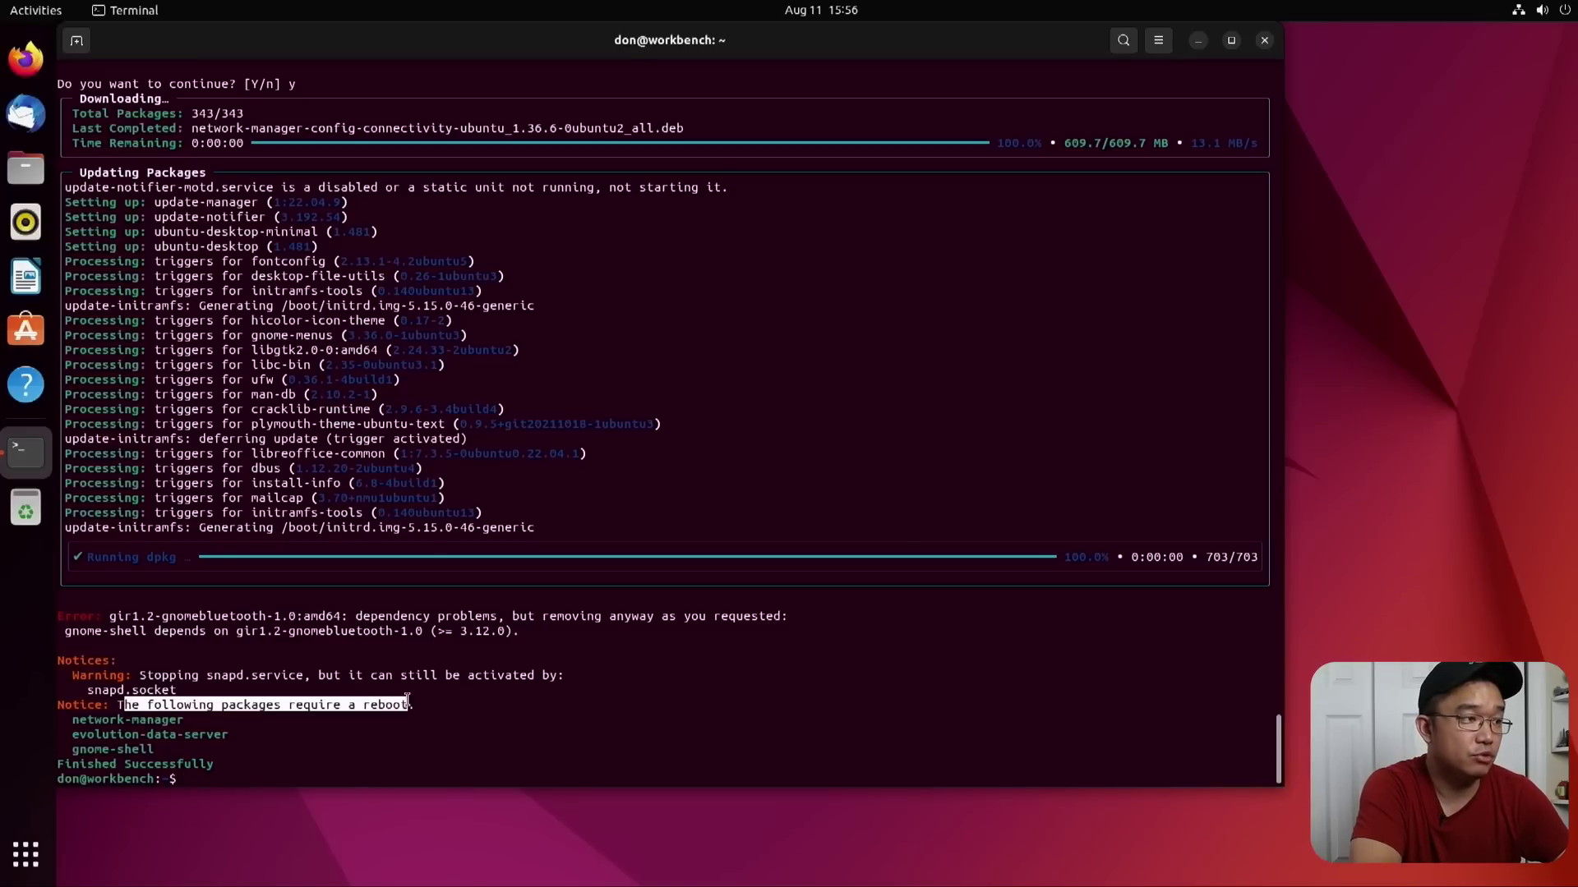
pyautogui.click(408, 700)
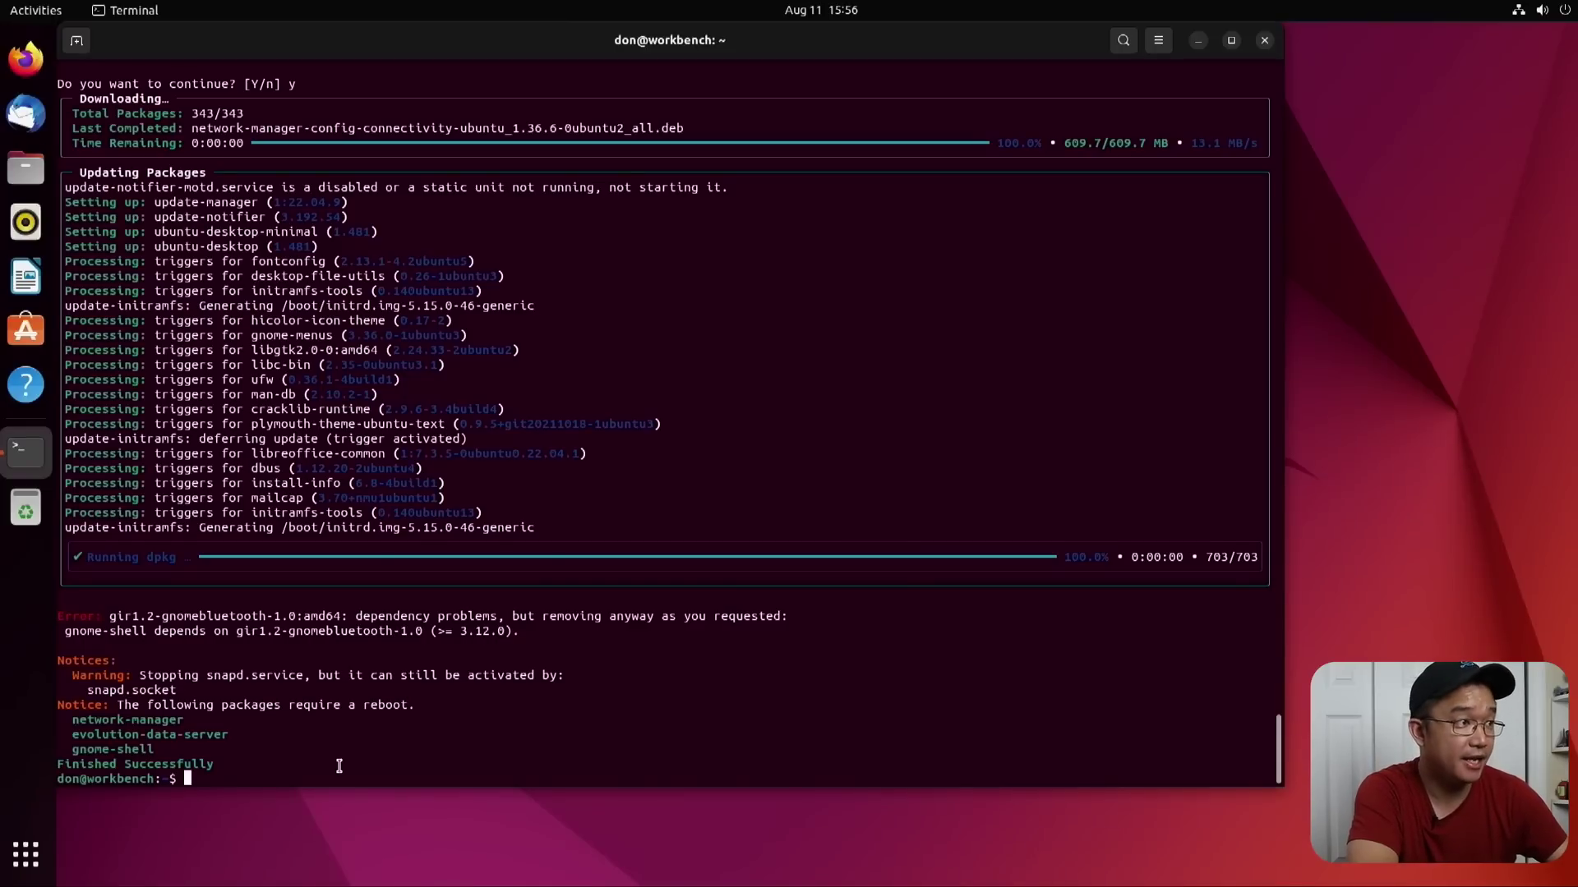
pyautogui.tripleClick(266, 530)
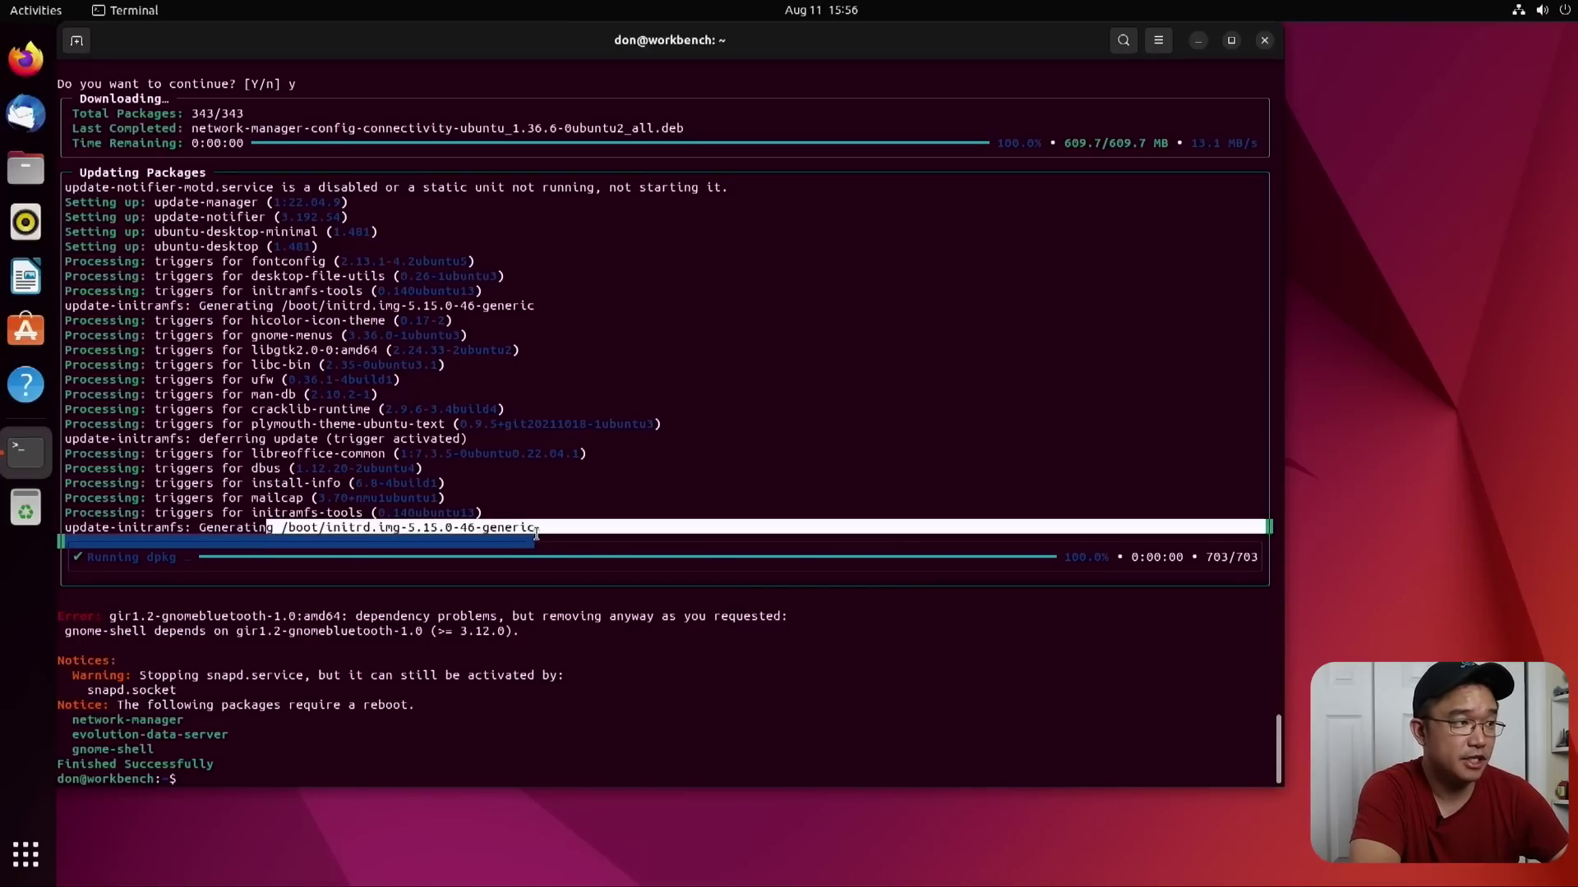
pyautogui.click(540, 533)
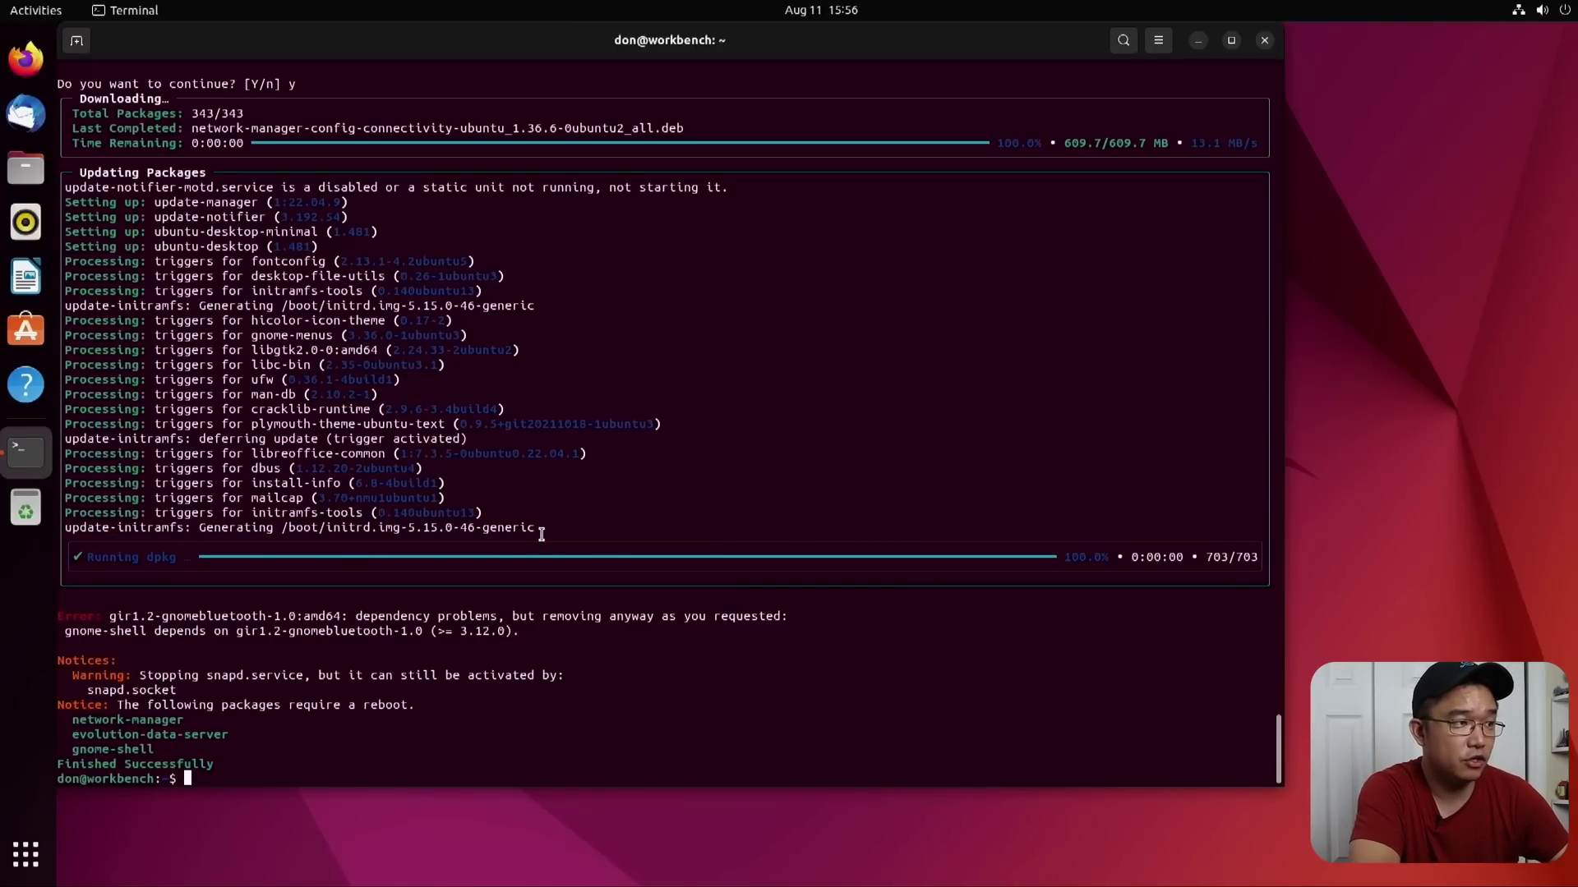
# - Restart the computer from the system menu's Power Off / Log Out options
pyautogui.click(1568, 8)
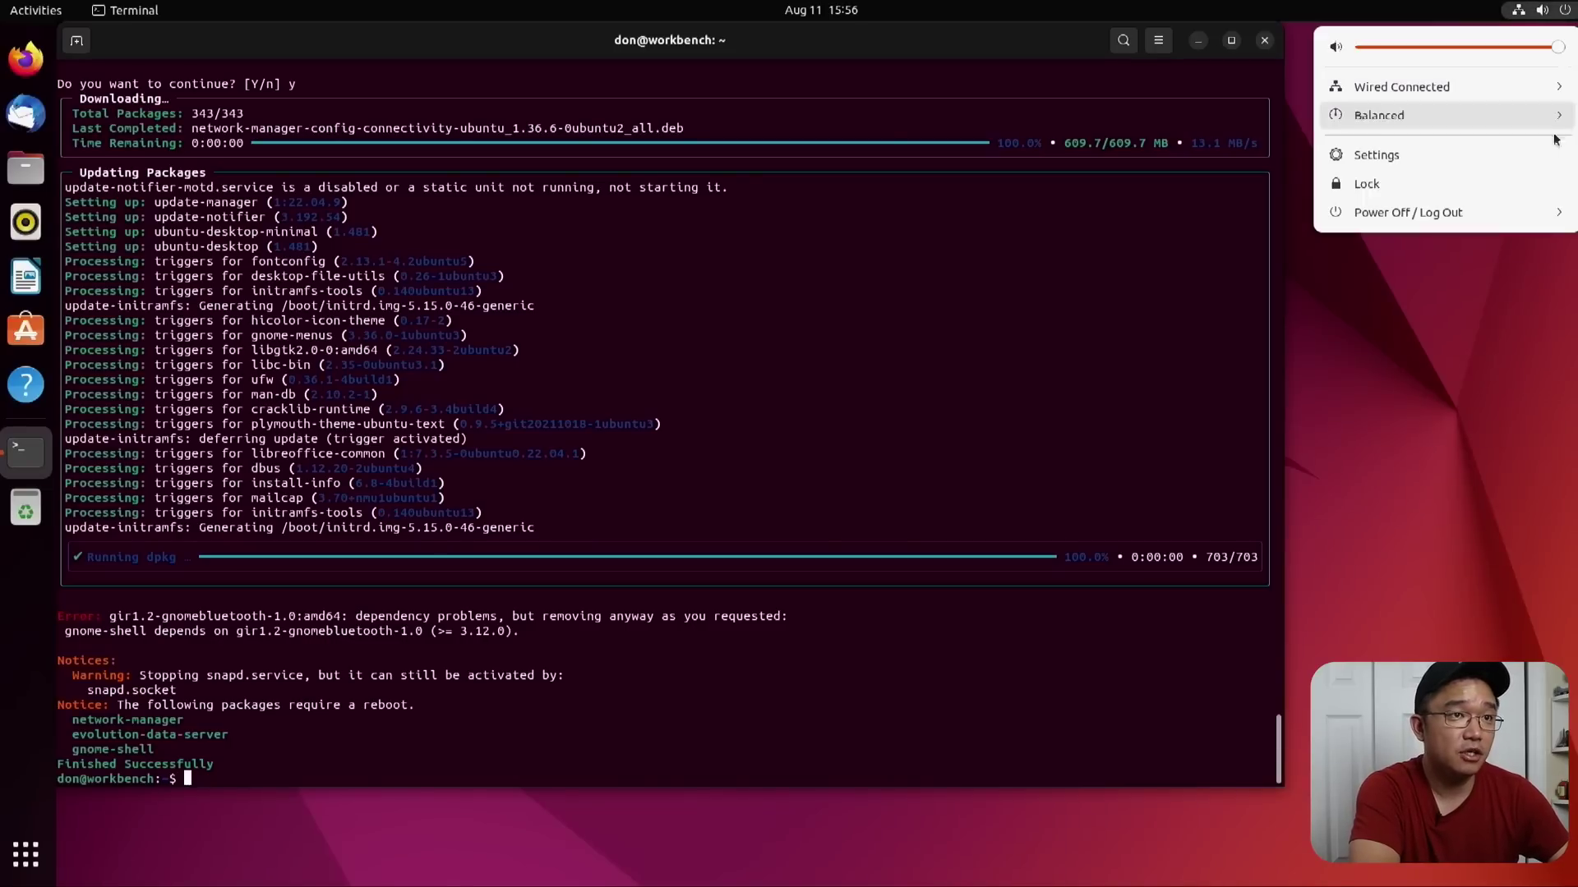
pyautogui.click(1397, 212)
pyautogui.click(1382, 270)
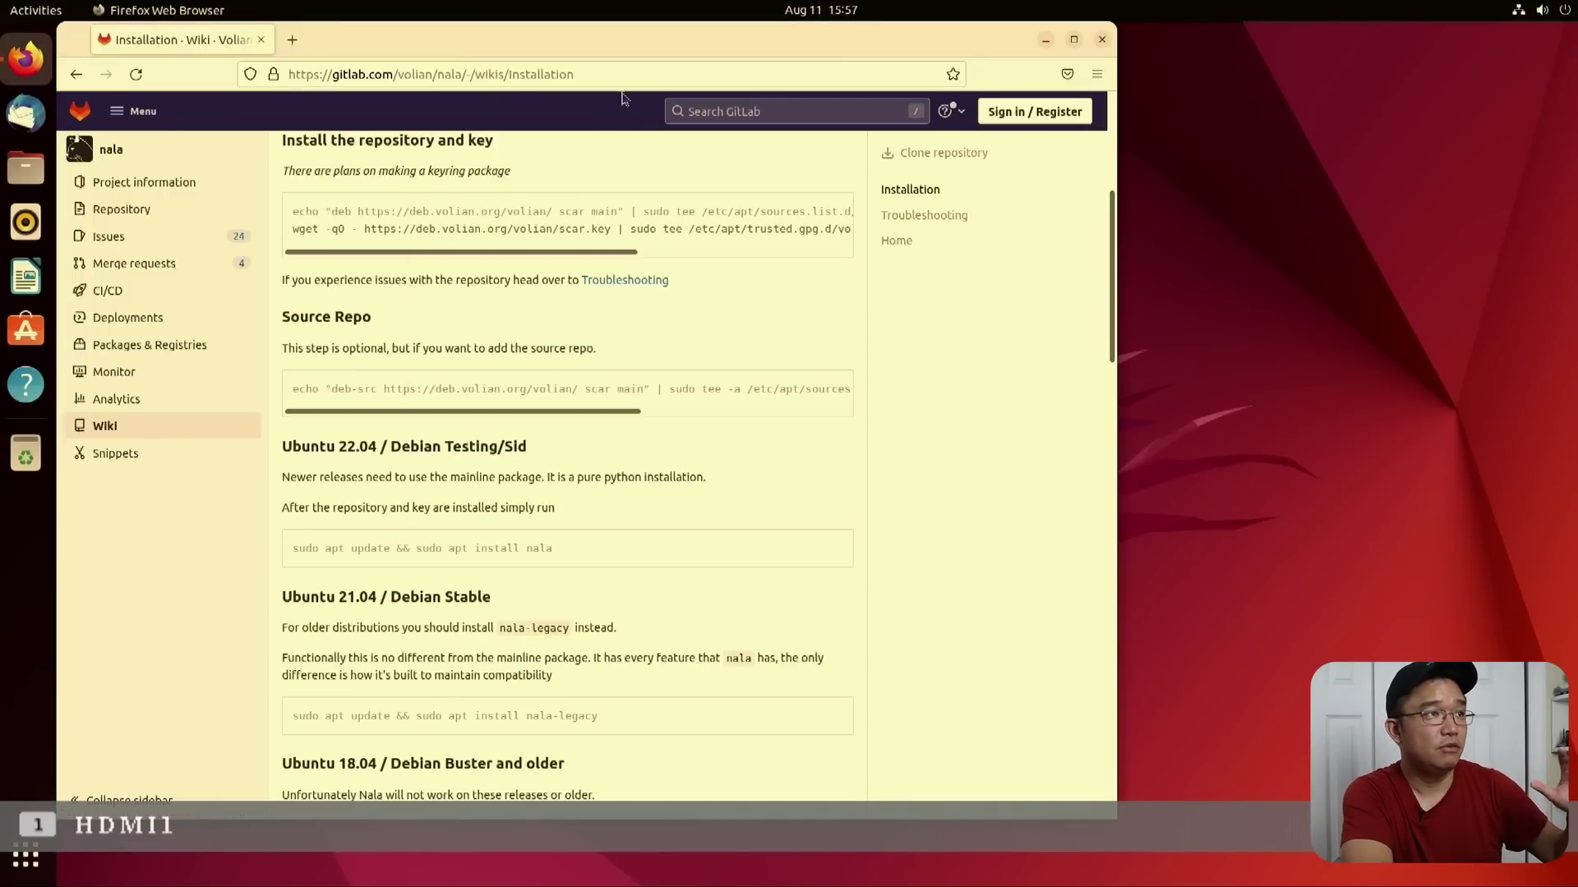
# - Load Snippet Box at 192.168.105.92:5010 in a new Firefox tab
pyautogui.moveTo(637, 59); pyautogui.dragTo(901, 98)
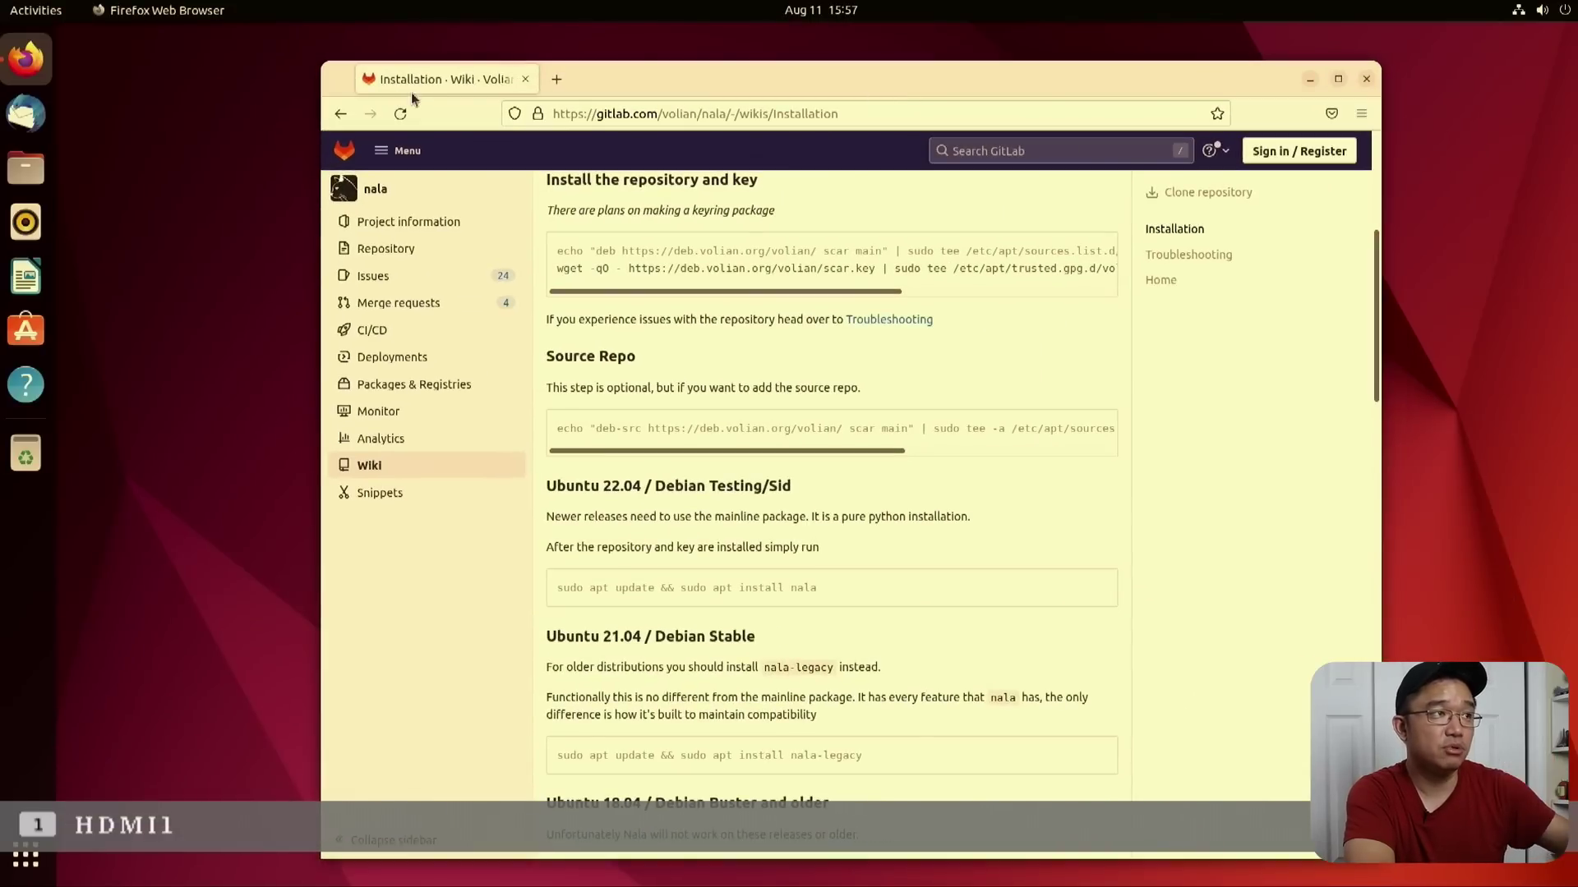
pyautogui.click(551, 79)
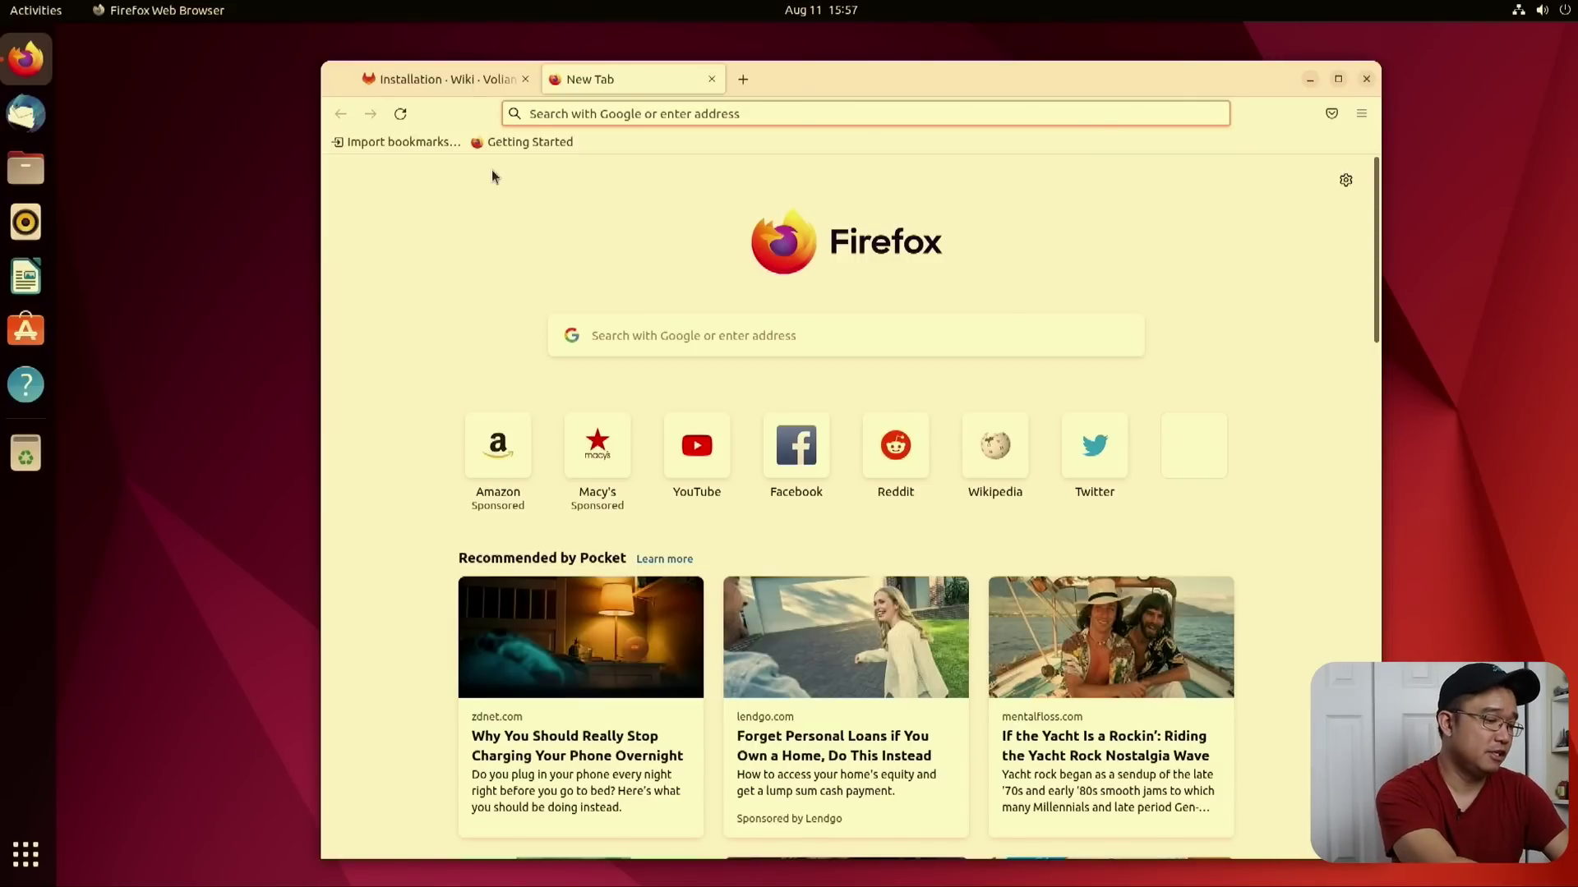
pyautogui.write('192.168.105.')
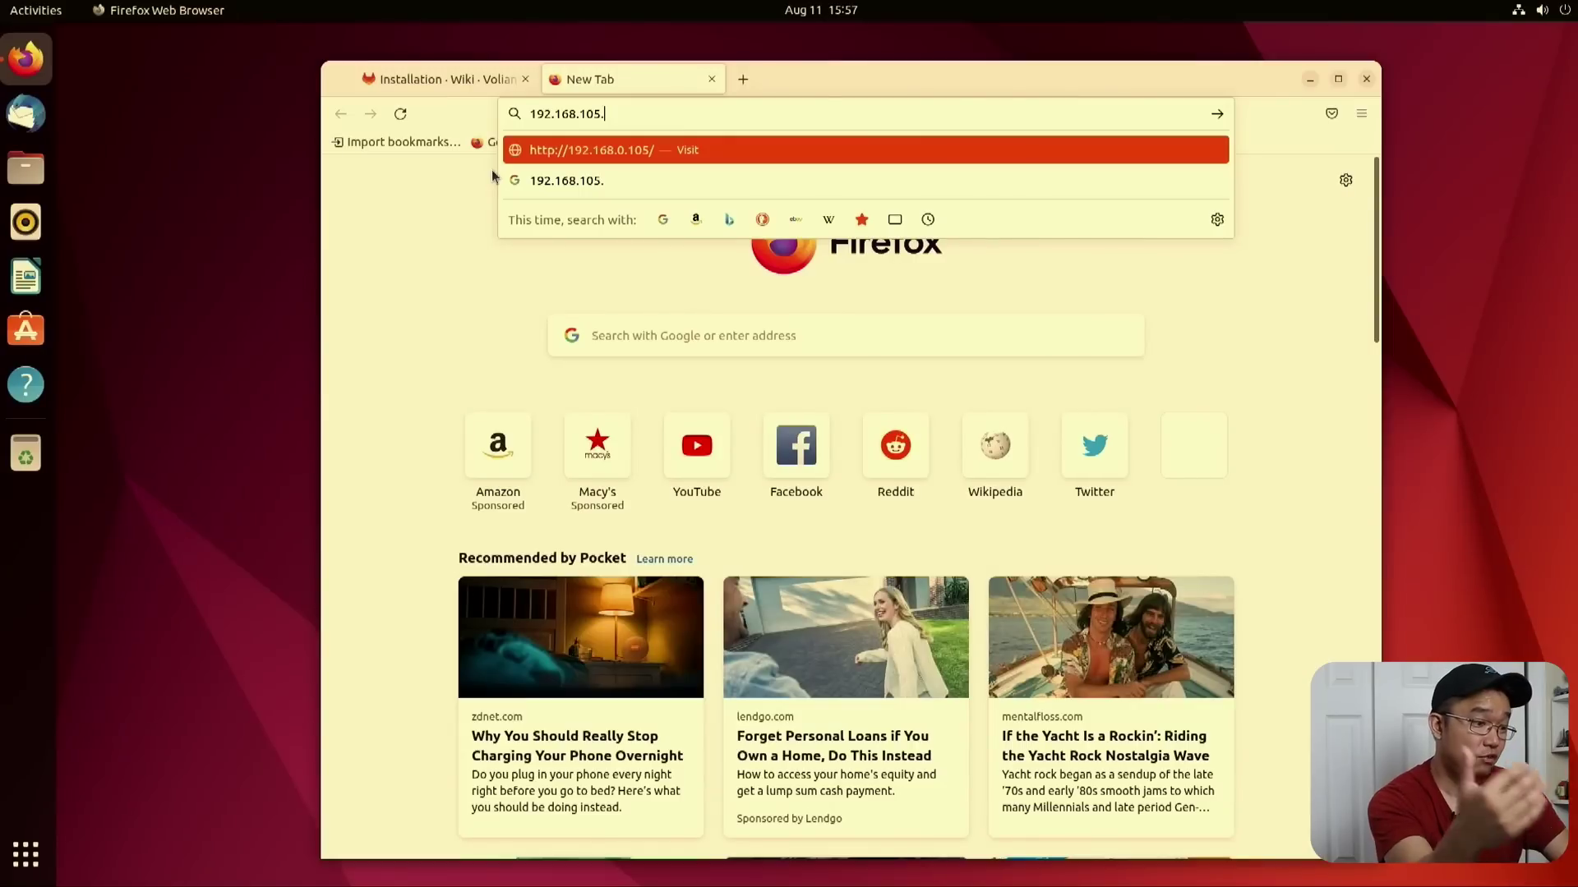
pyautogui.write('92')
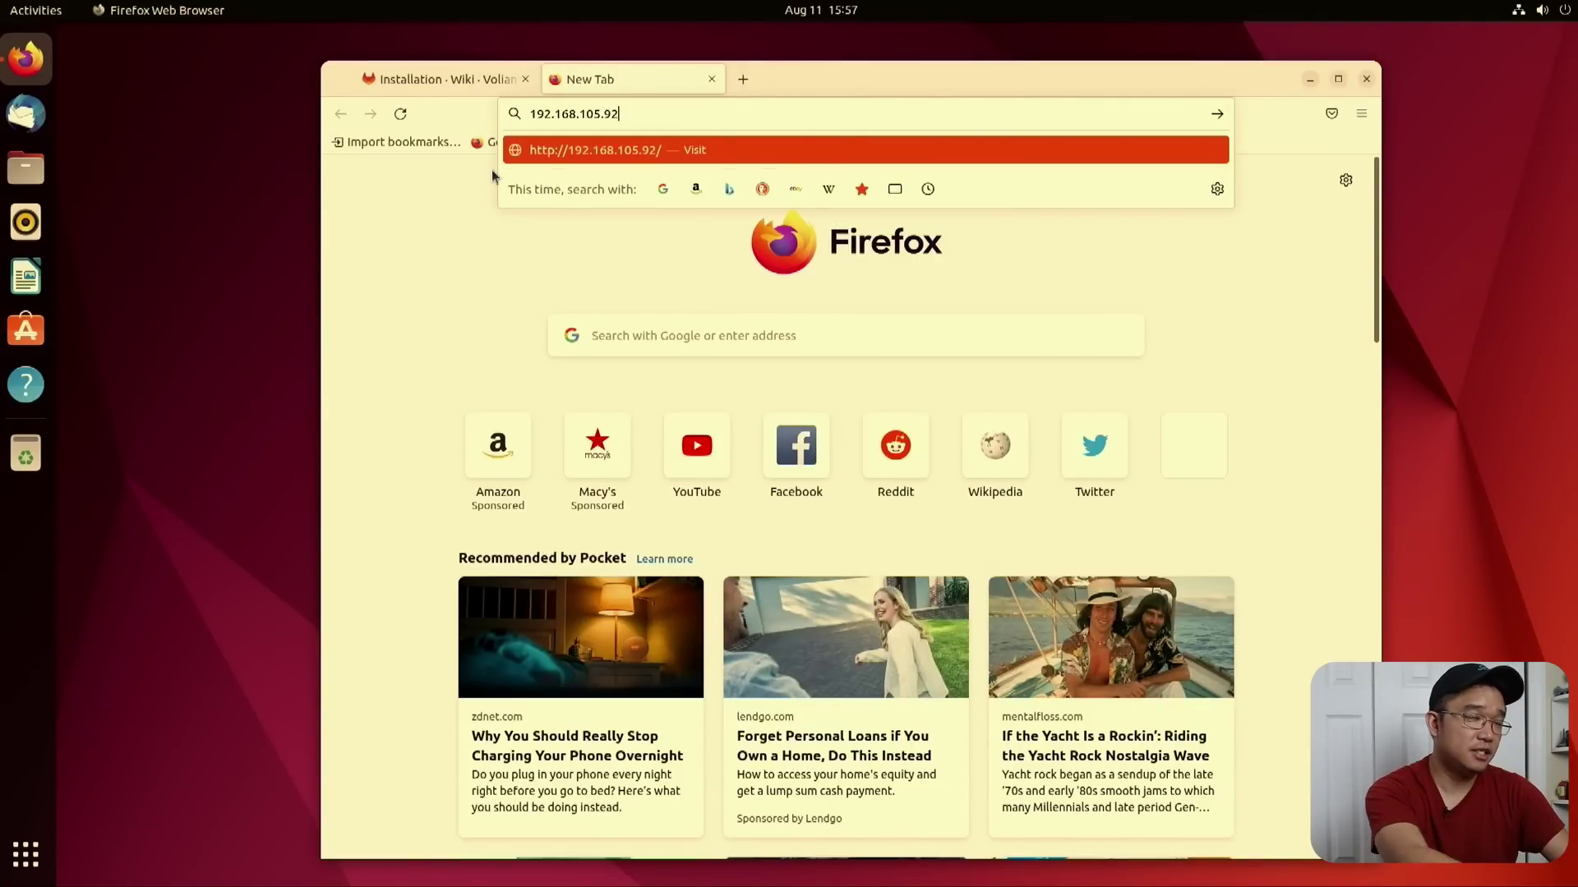
pyautogui.write(':')
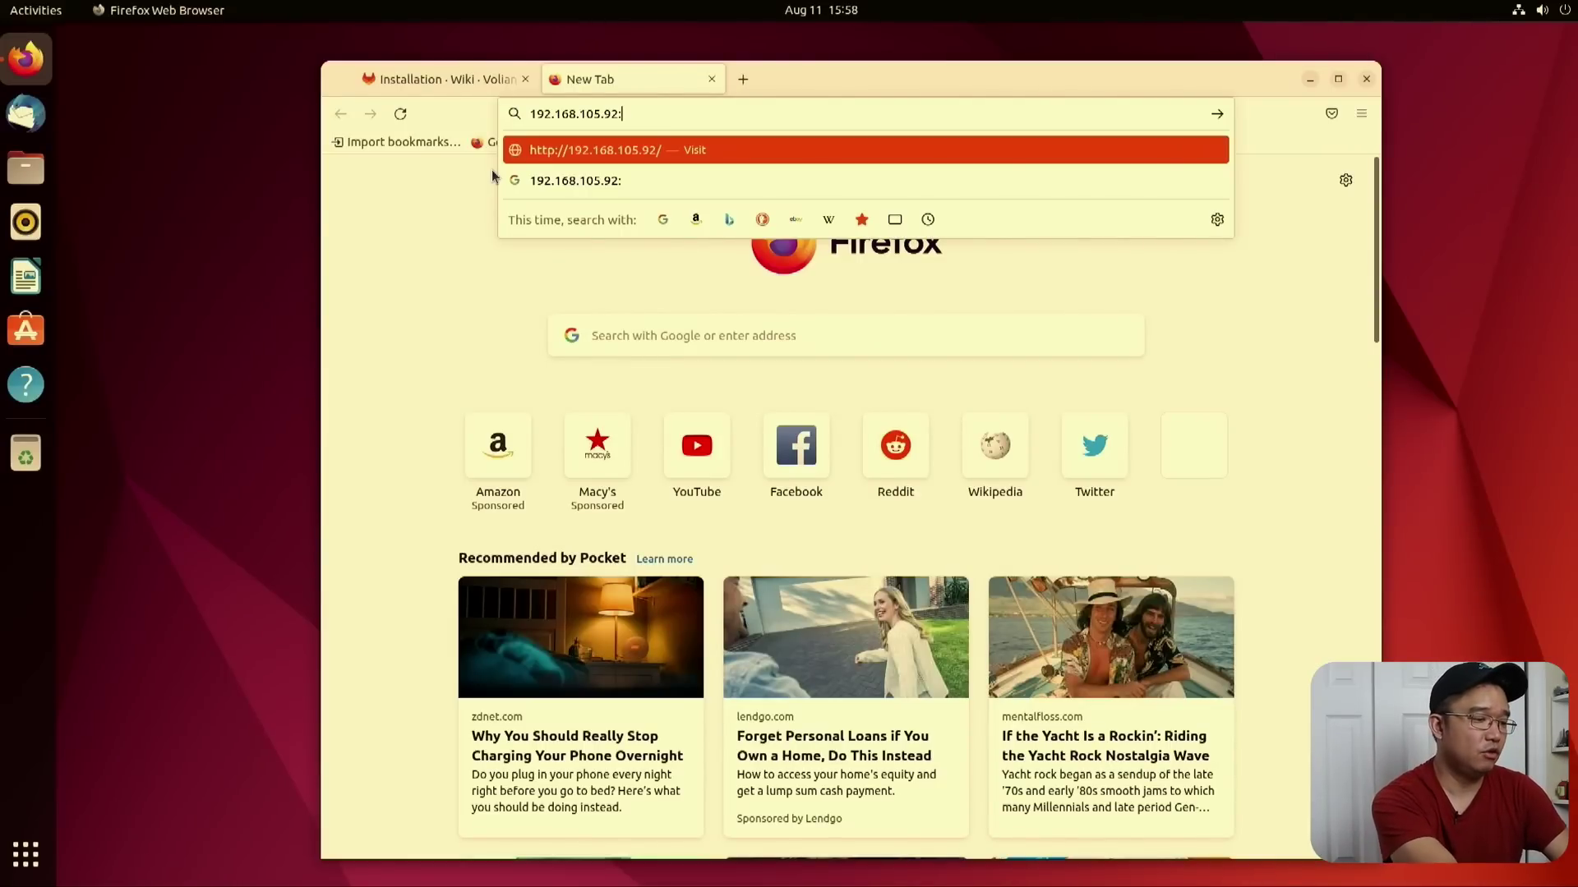
pyautogui.write('5010')
pyautogui.press('Return')
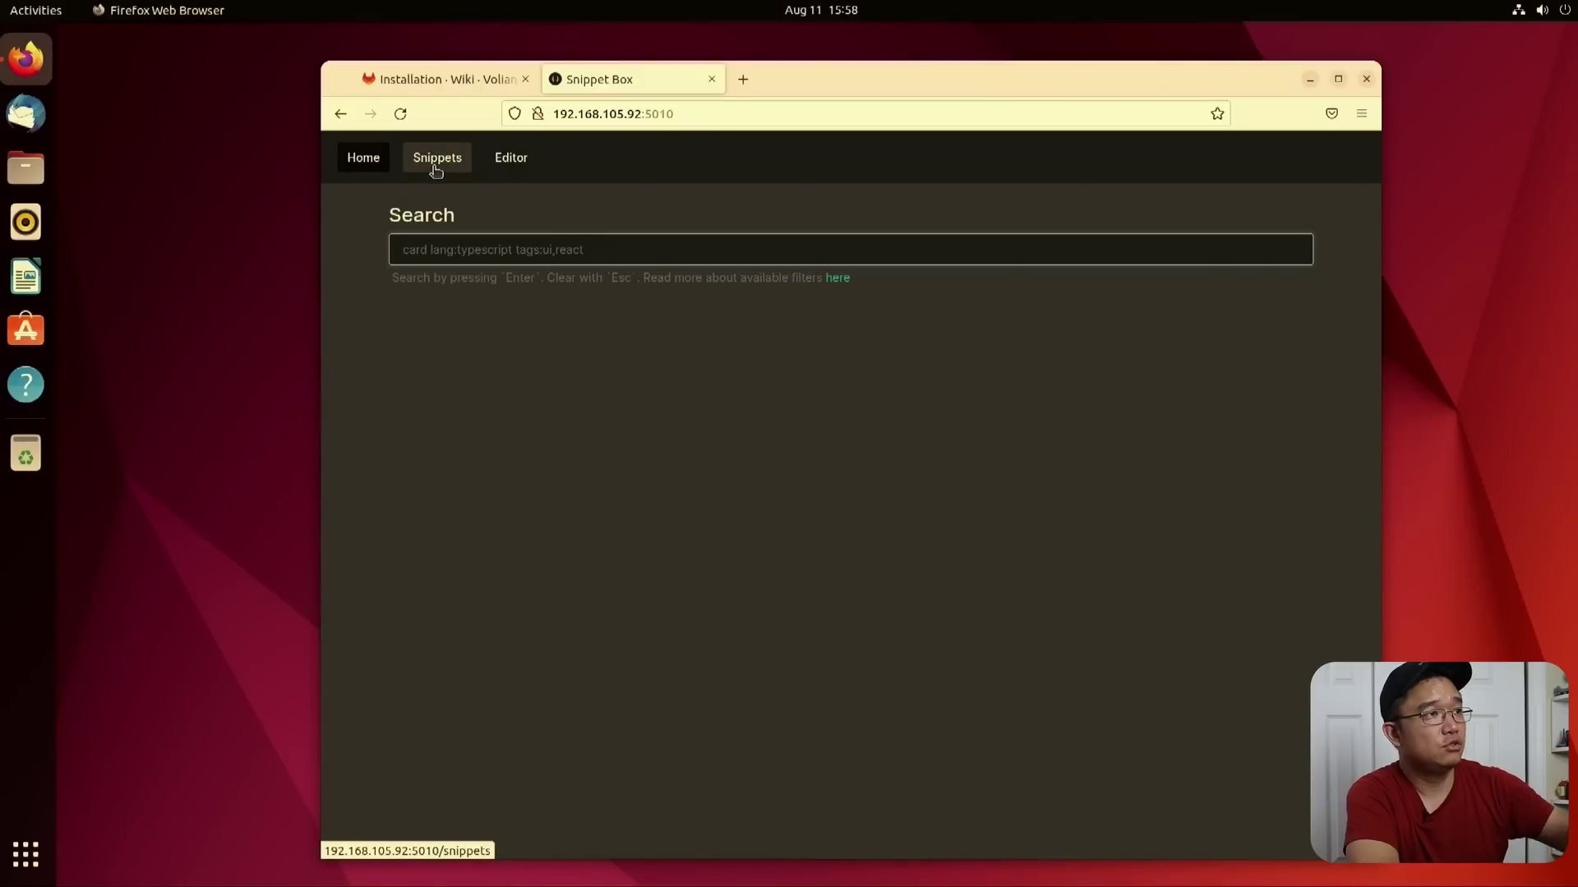
# - Open the 'firefox ppa no snap' snippet from the Snippets list
pyautogui.click(437, 165)
pyautogui.scroll(-10, 870, 458)
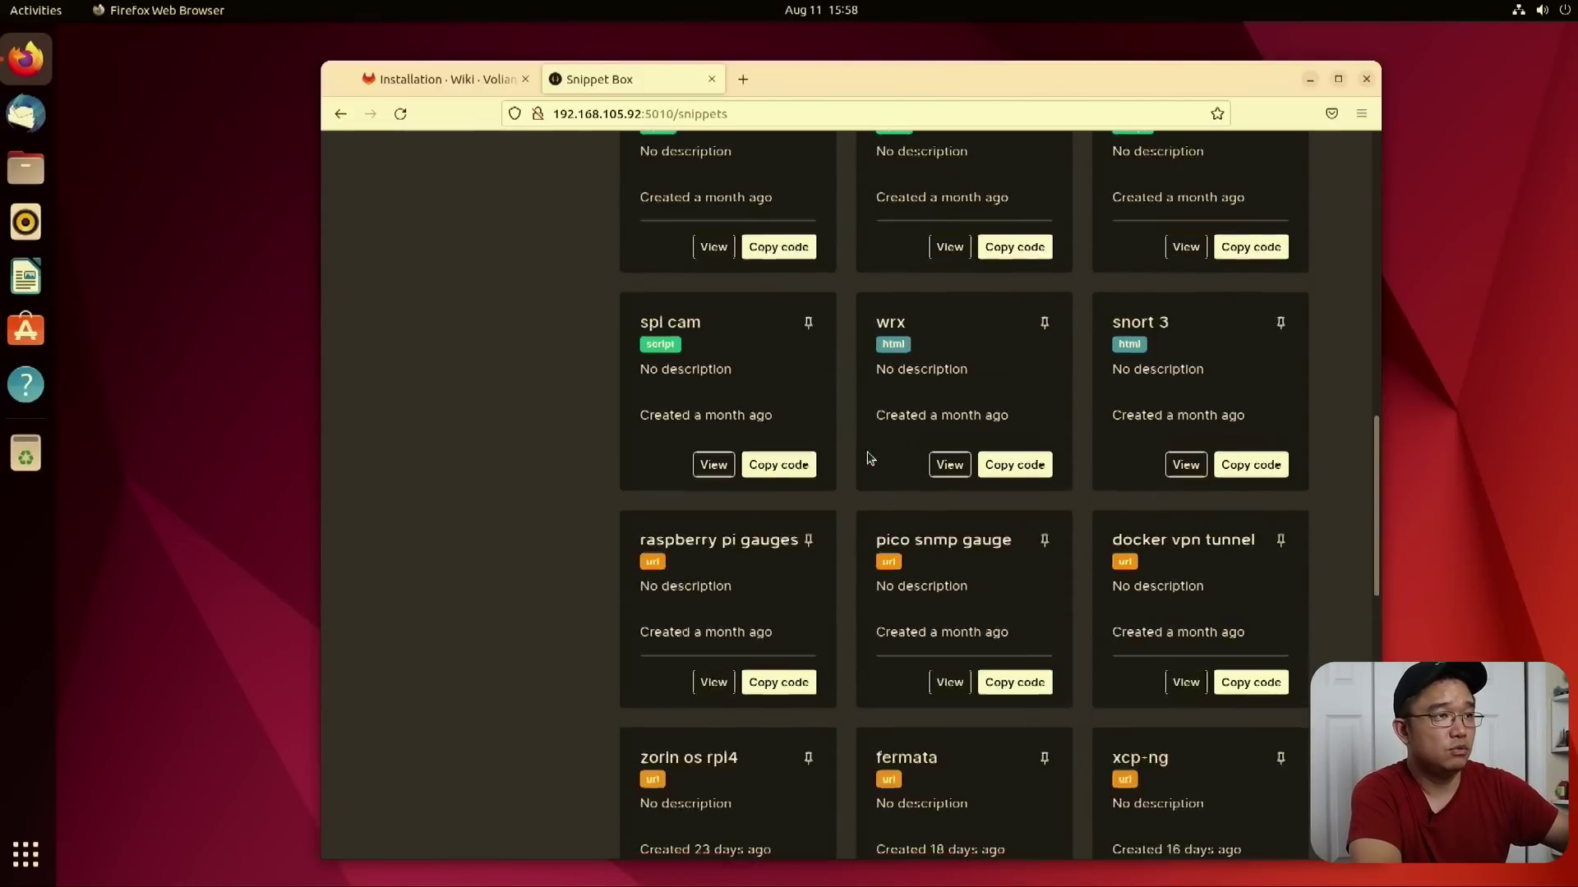
pyautogui.scroll(10, 871, 461)
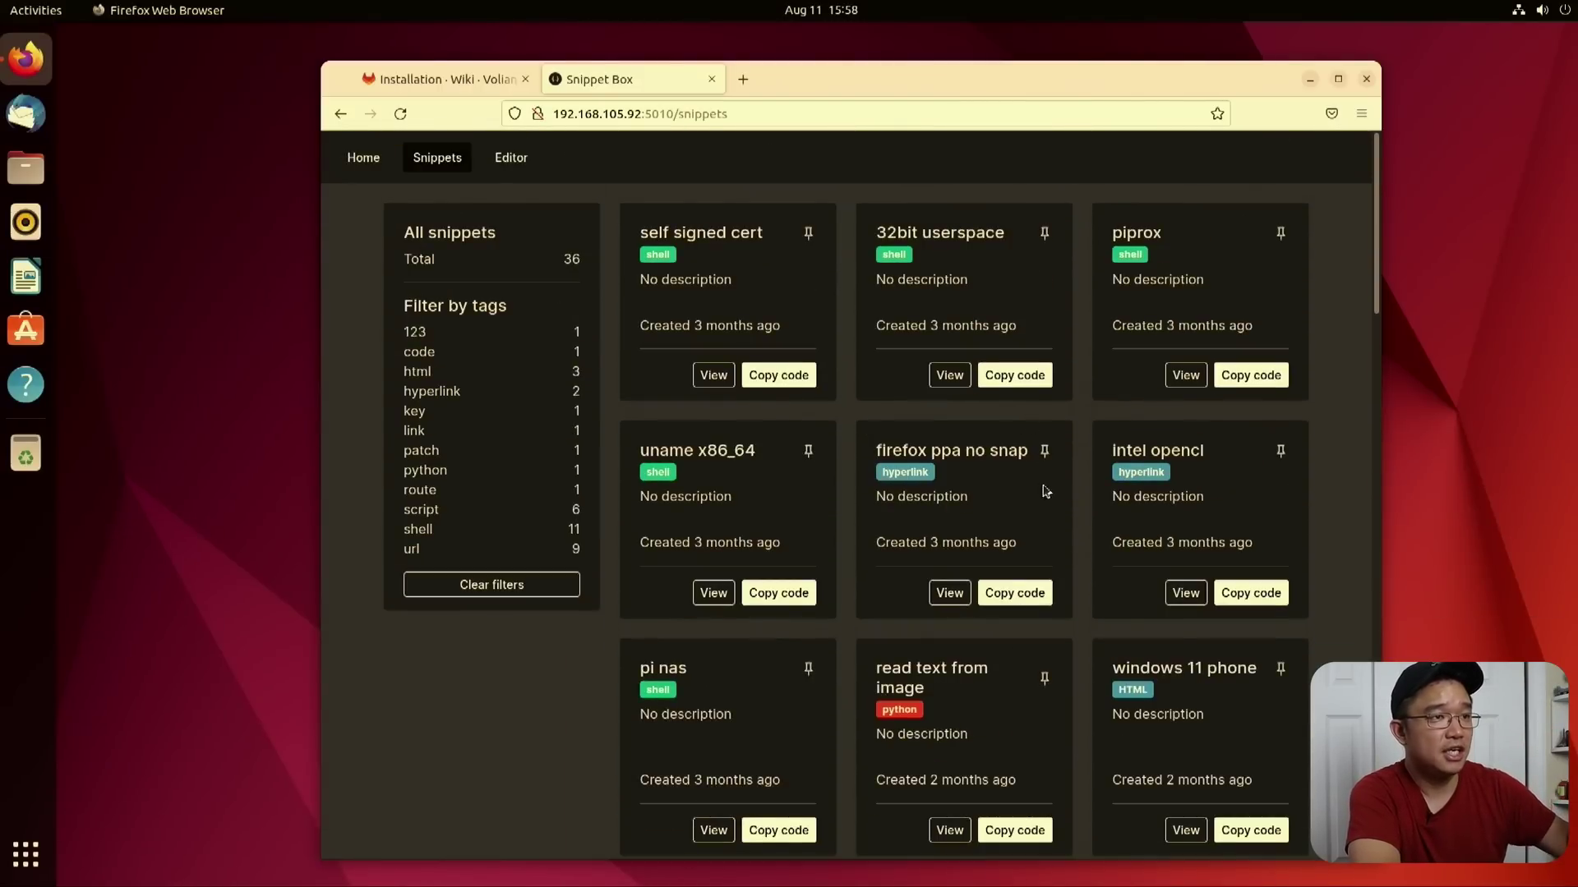
pyautogui.click(951, 593)
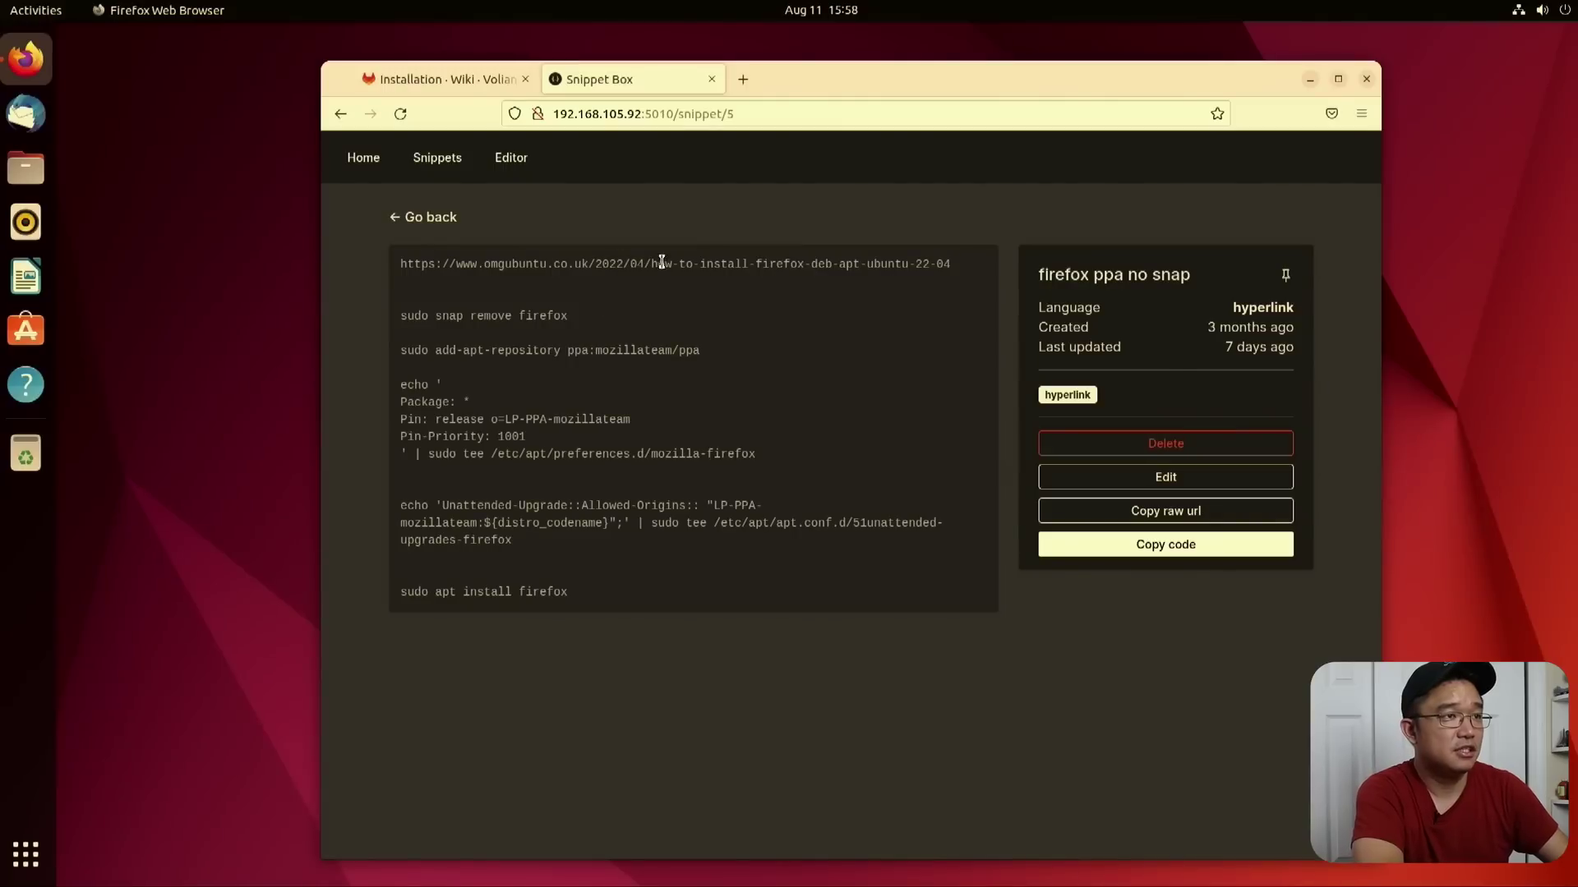
pyautogui.tripleClick(875, 267)
pyautogui.click(732, 269)
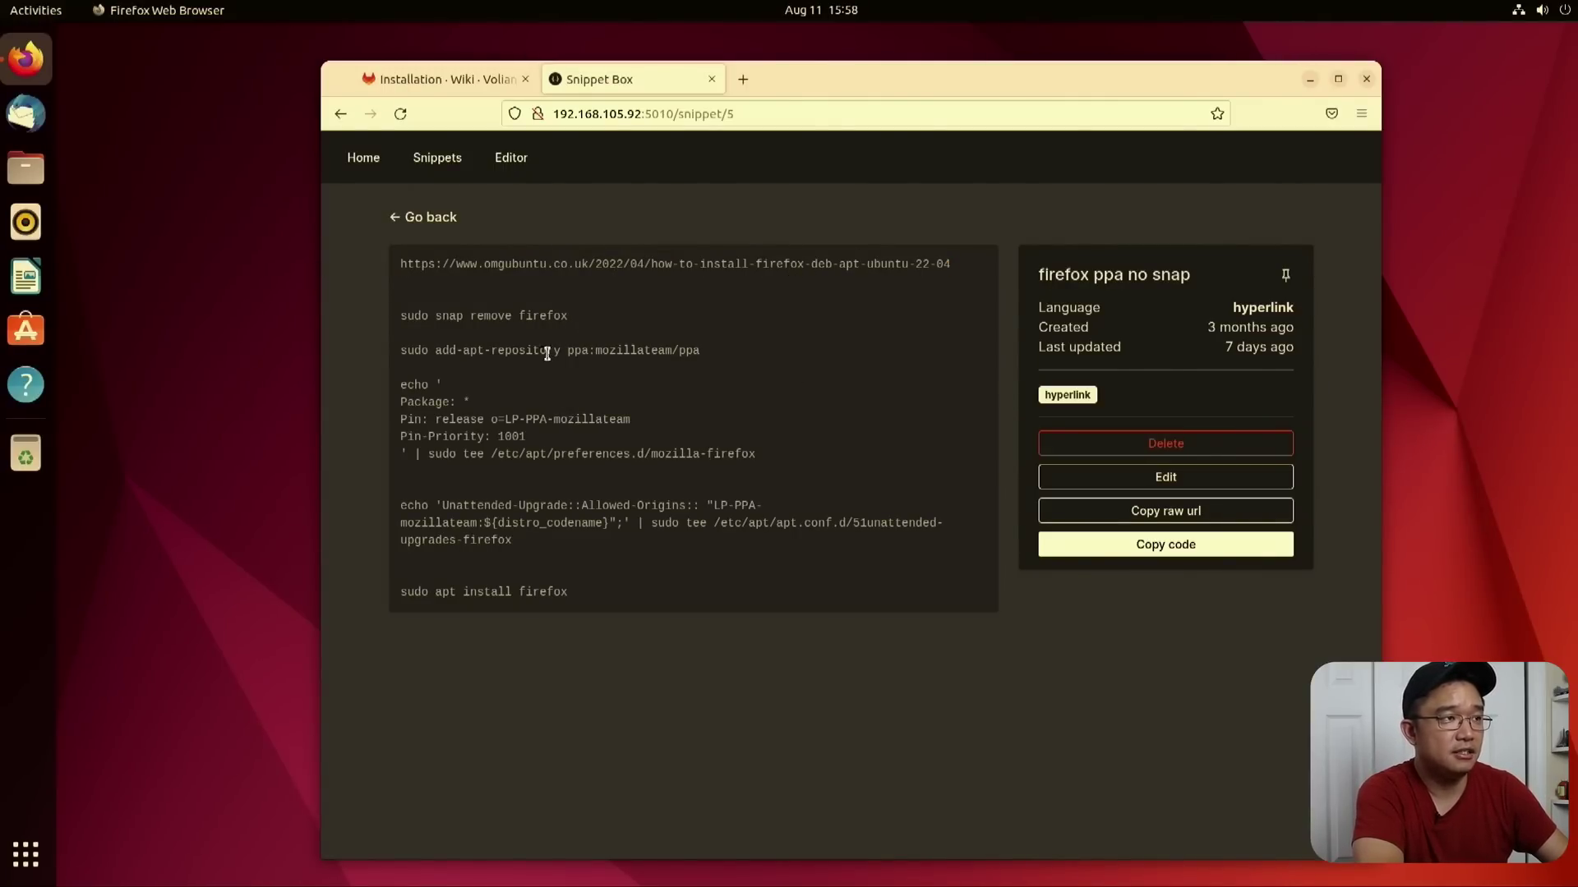
# - Open a new terminal window and select the snippet's install commands
pyautogui.hotkey('ctrl', 'alt', 't')
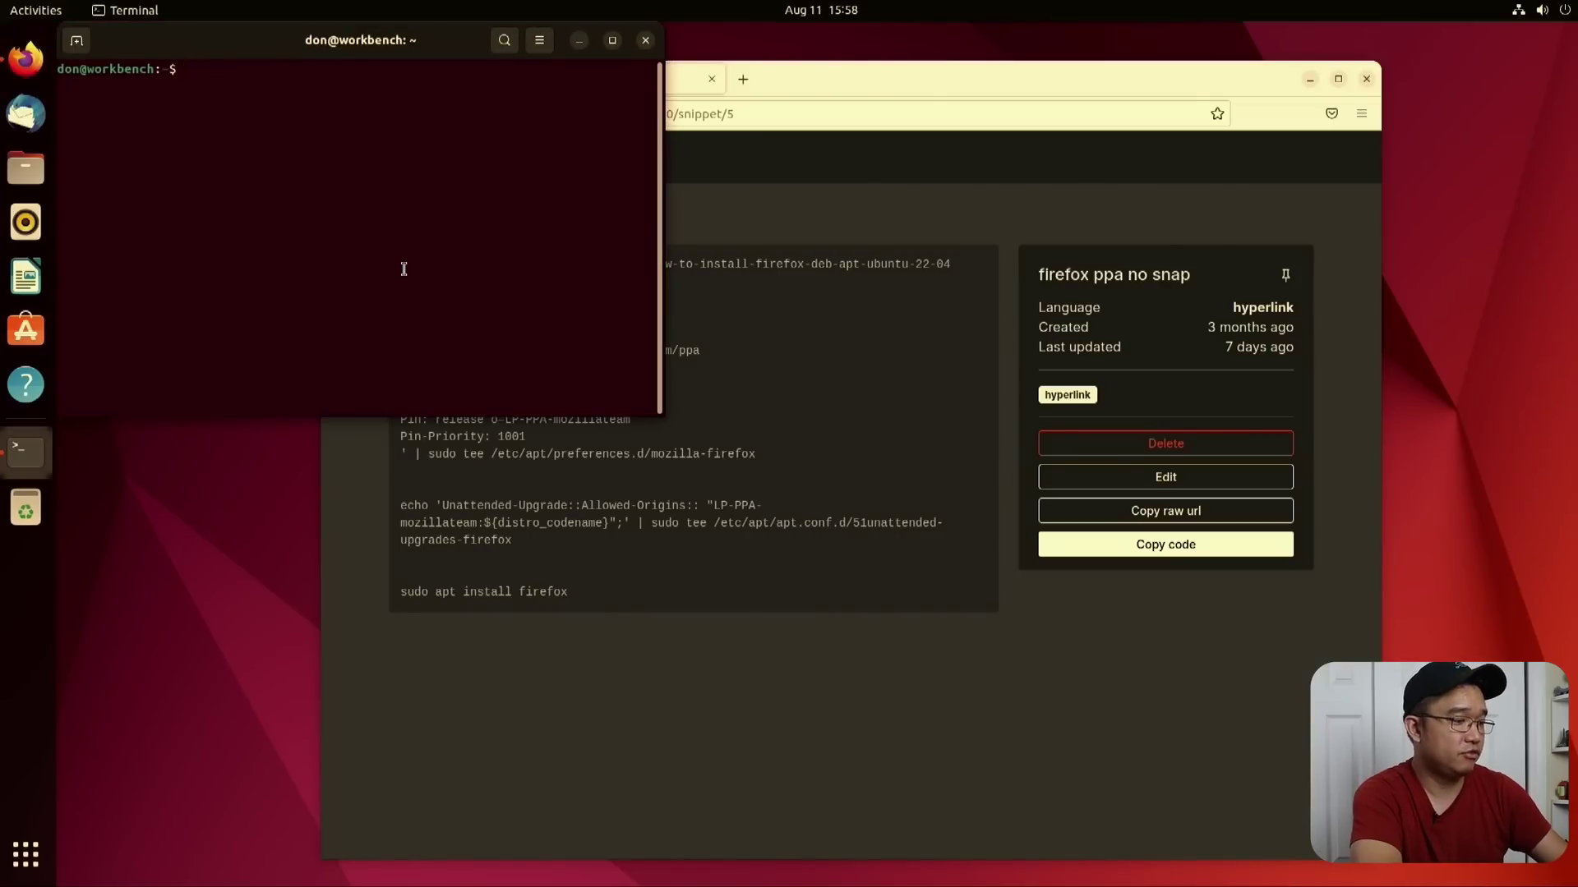
pyautogui.click(845, 281)
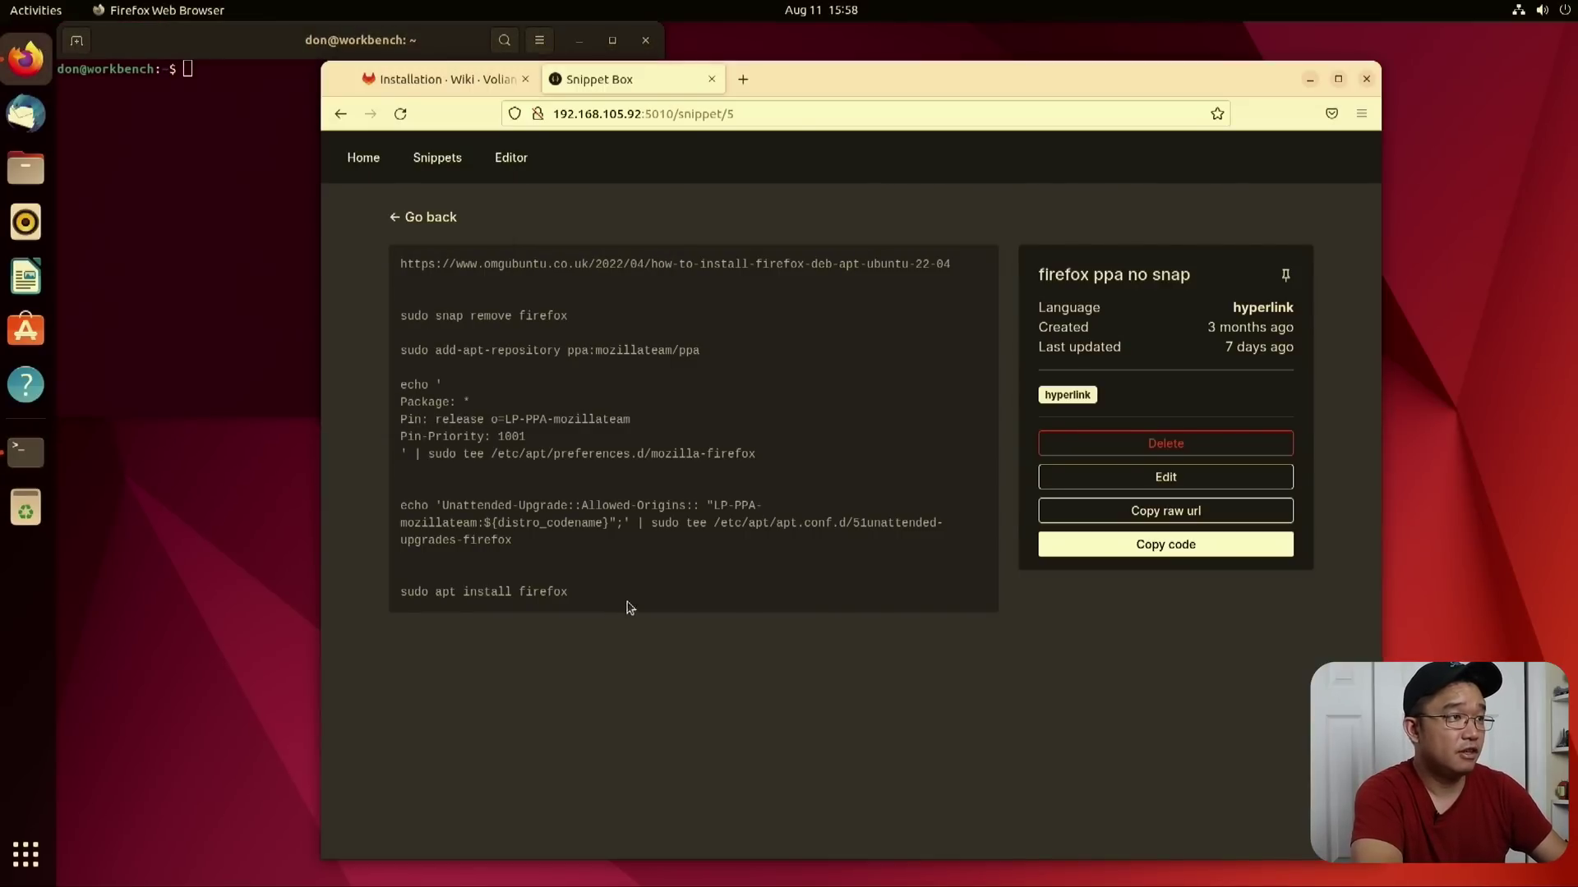
pyautogui.moveTo(627, 606); pyautogui.dragTo(355, 322)
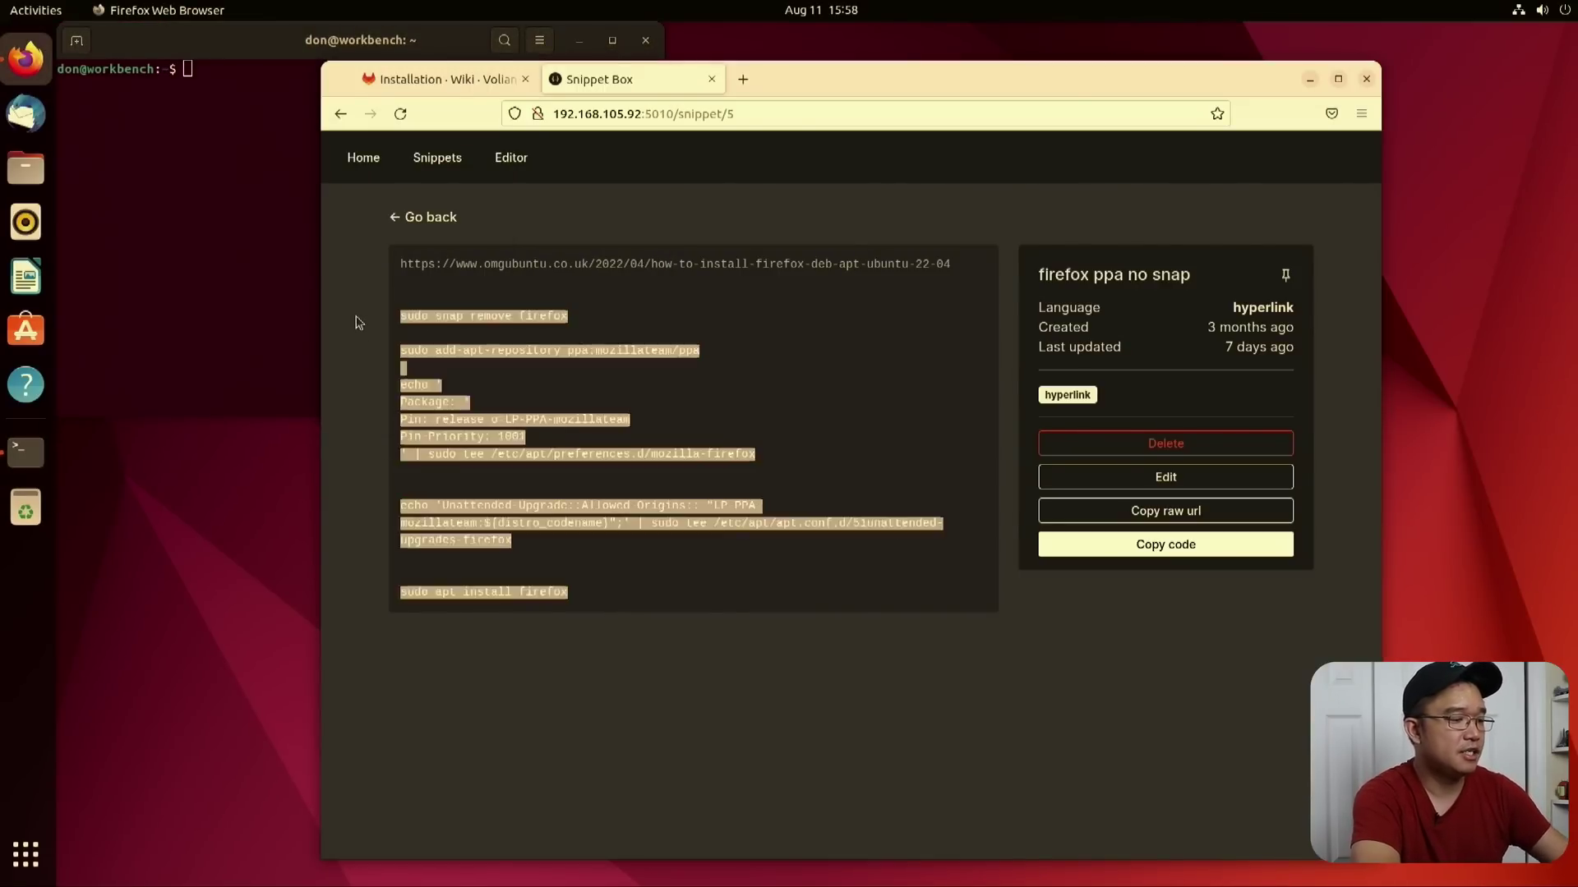
# - Paste the copied Firefox PPA script into a new Text Editor document, then close Firefox
pyautogui.press('super')
pyautogui.write('note')
pyautogui.press('BackSpace')
pyautogui.press('BackSpace')
pyautogui.press('BackSpace')
pyautogui.press('BackSpace')
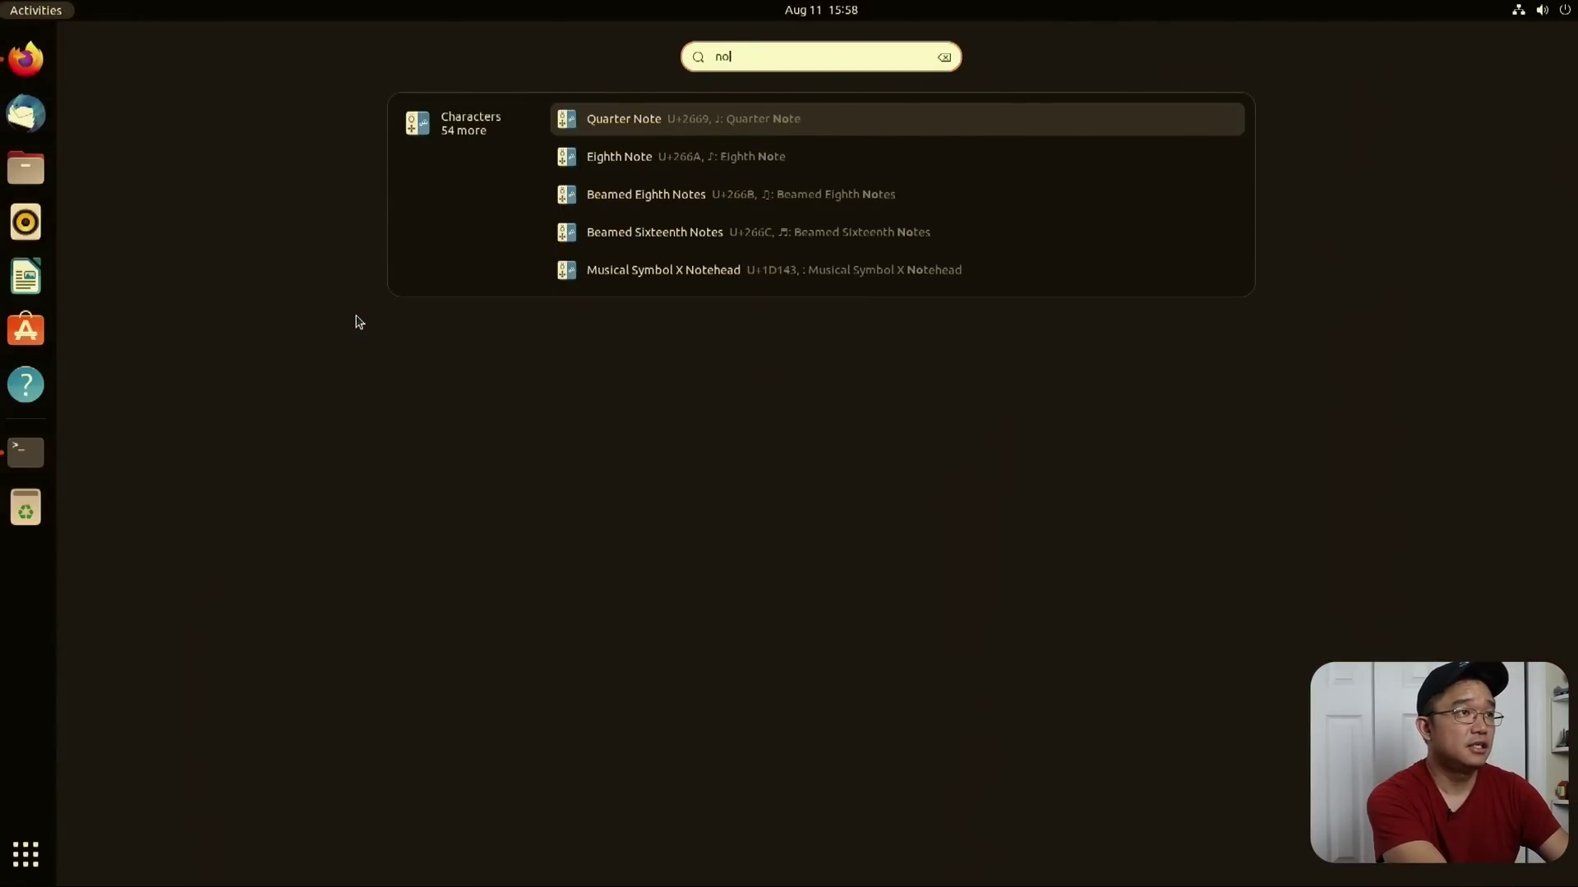
pyautogui.write('text')
pyautogui.press('Return')
pyautogui.hotkey('ctrl', 'v')
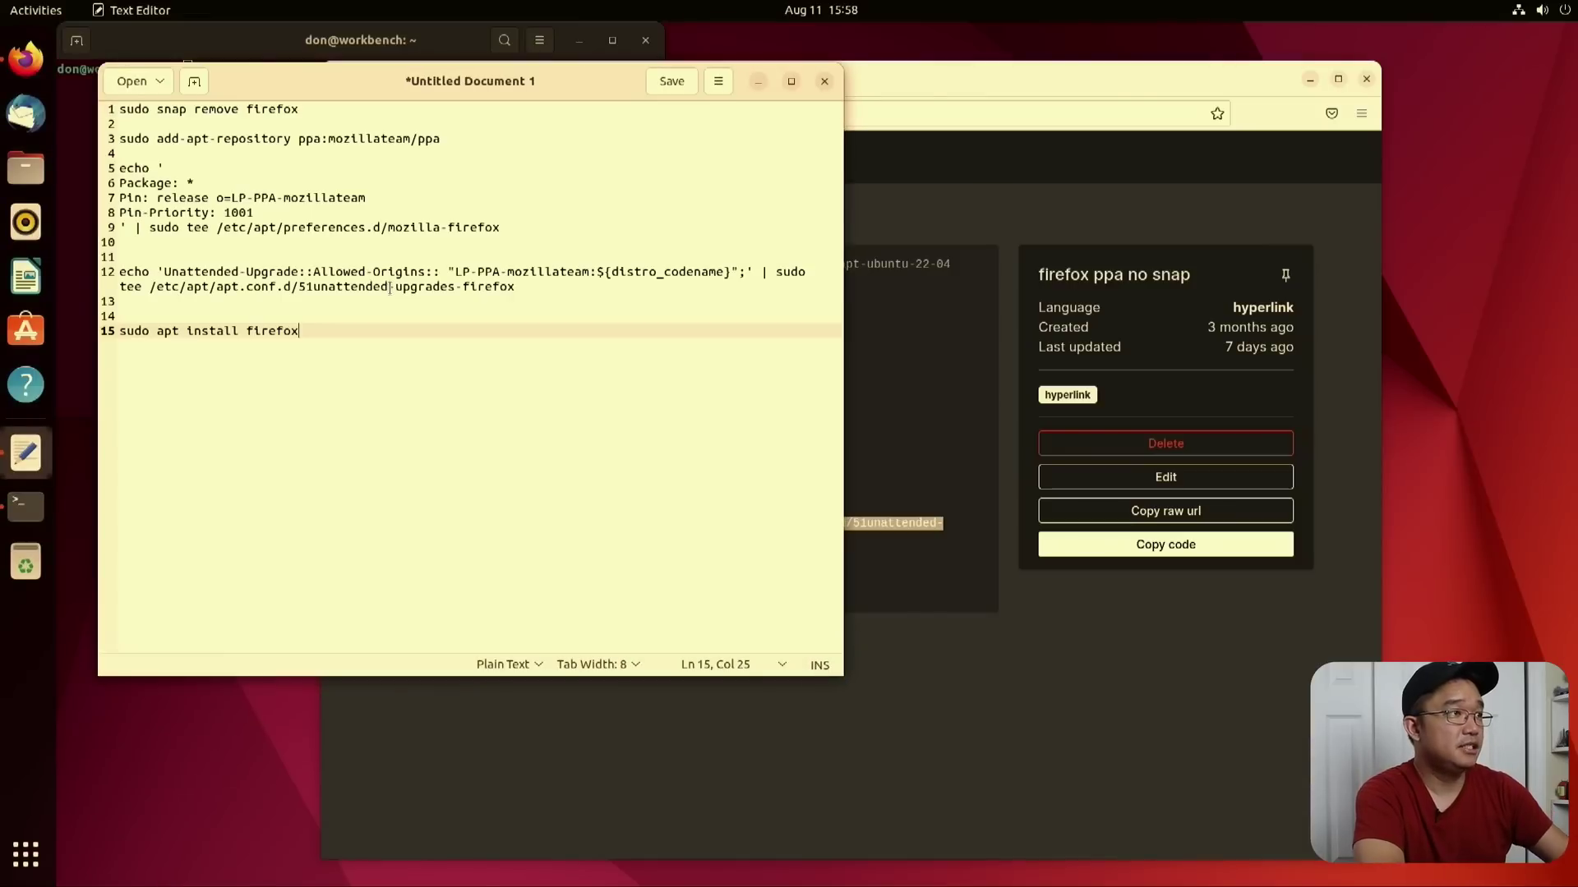
pyautogui.click(954, 100)
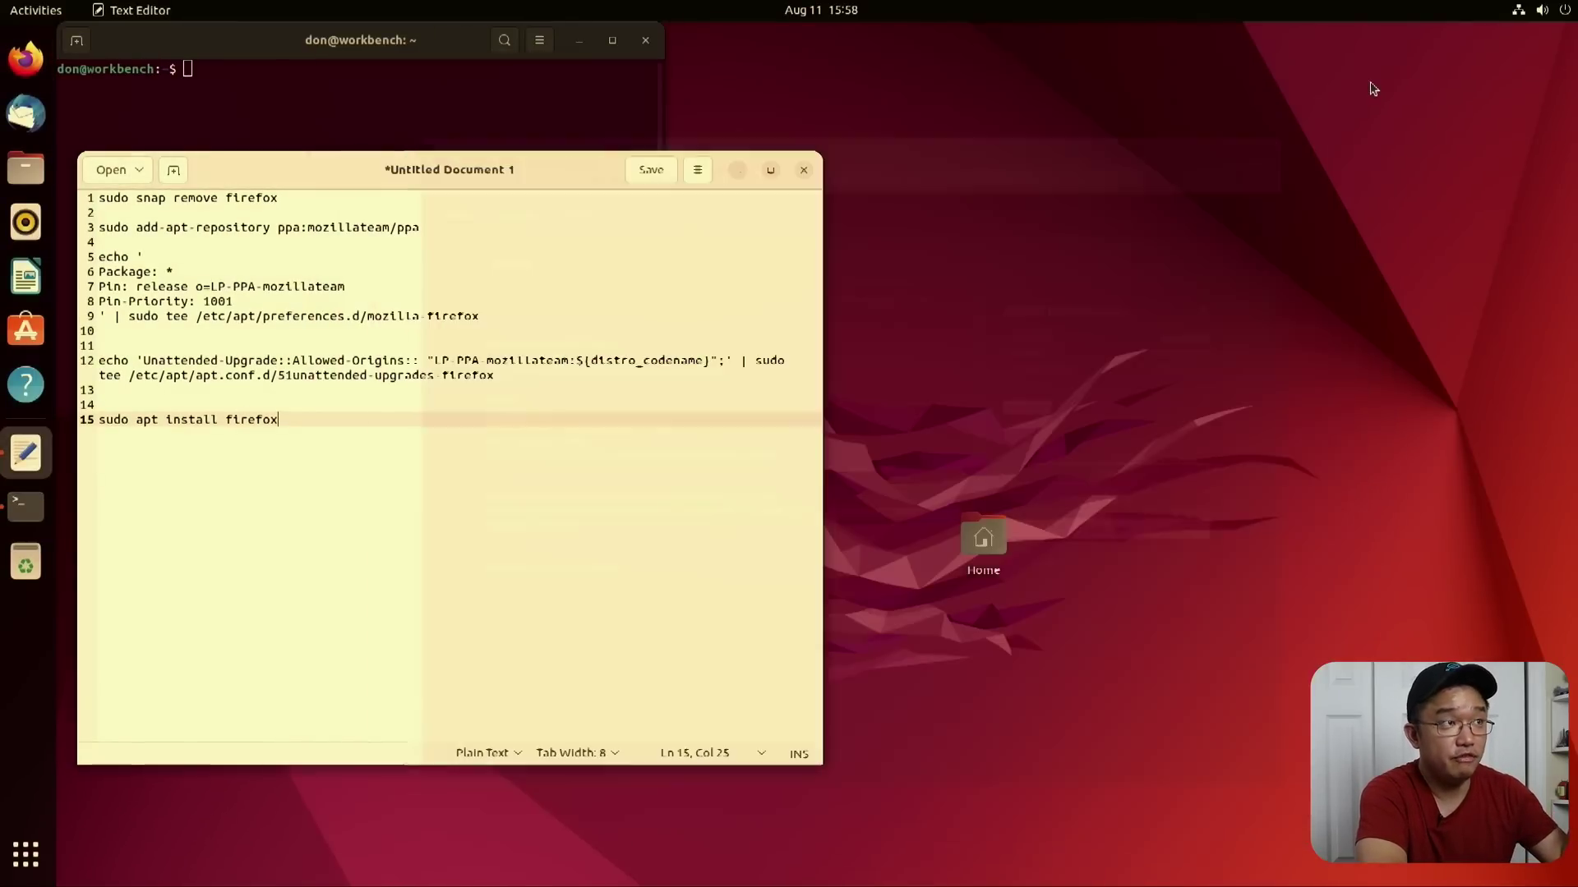
pyautogui.click(1366, 78)
# - Move the terminal right and run sudo snap remove firefox with the sudo password
pyautogui.click(469, 64)
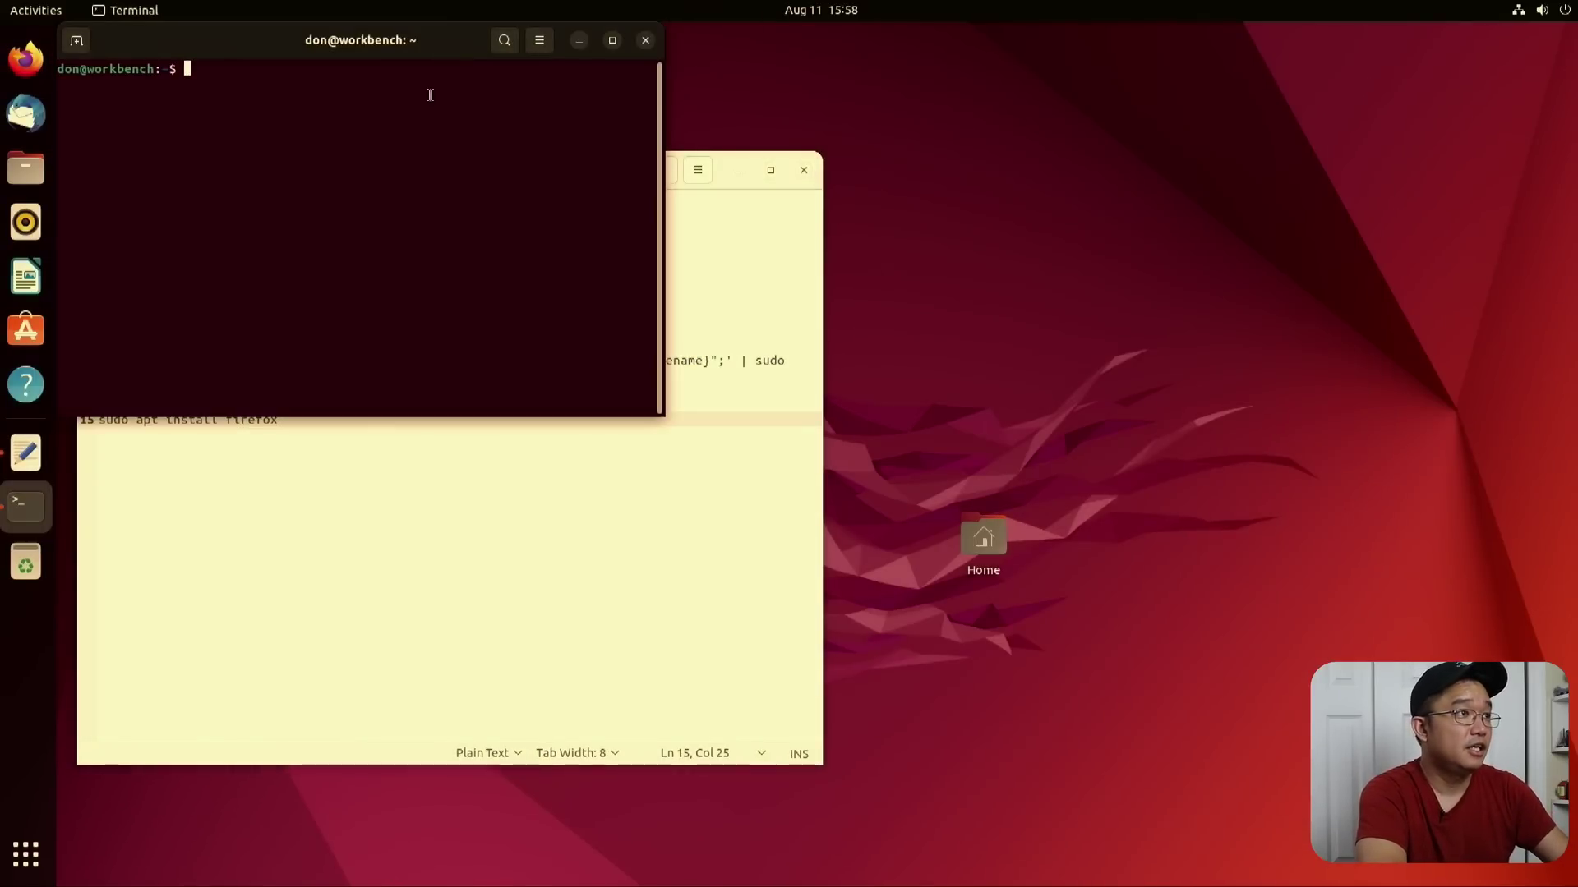
pyautogui.moveTo(430, 35); pyautogui.dragTo(1217, 92)
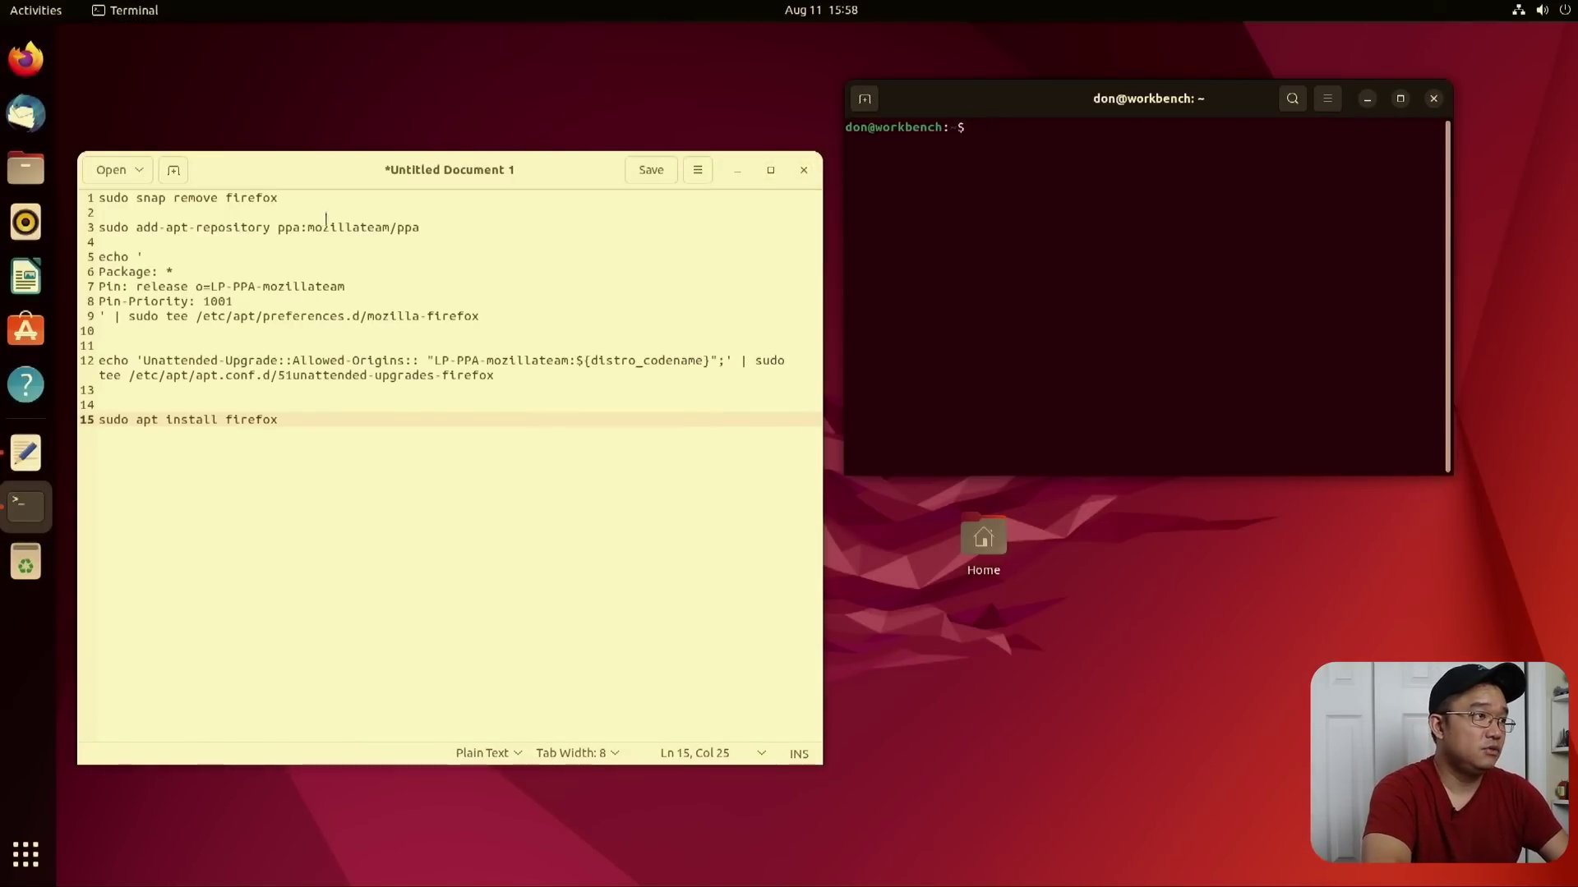
pyautogui.write('s')
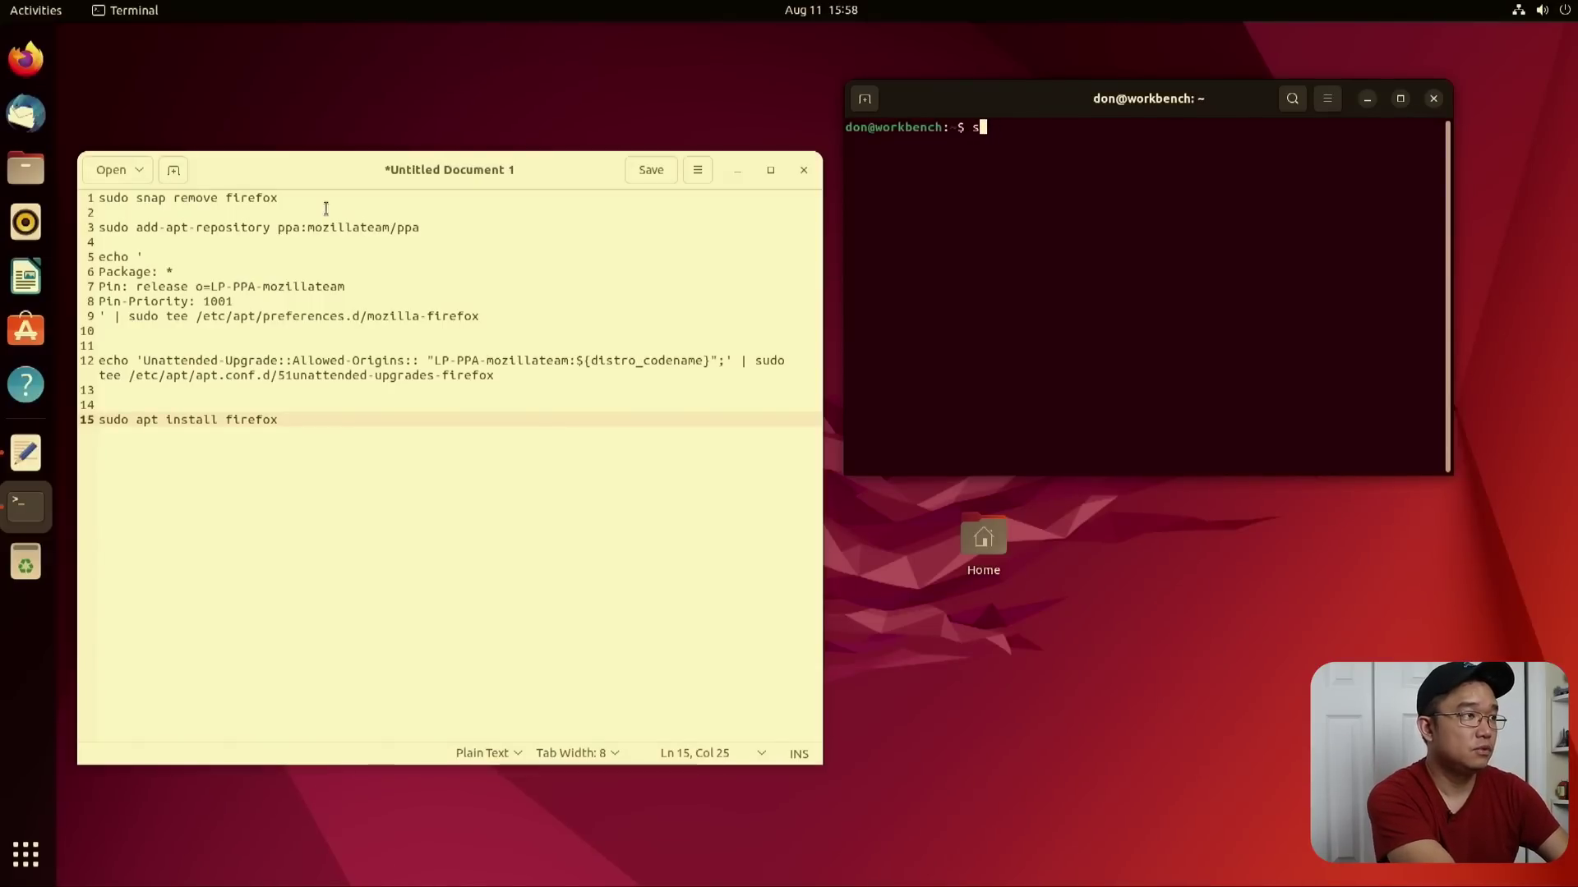
pyautogui.write('udo snap remove fi')
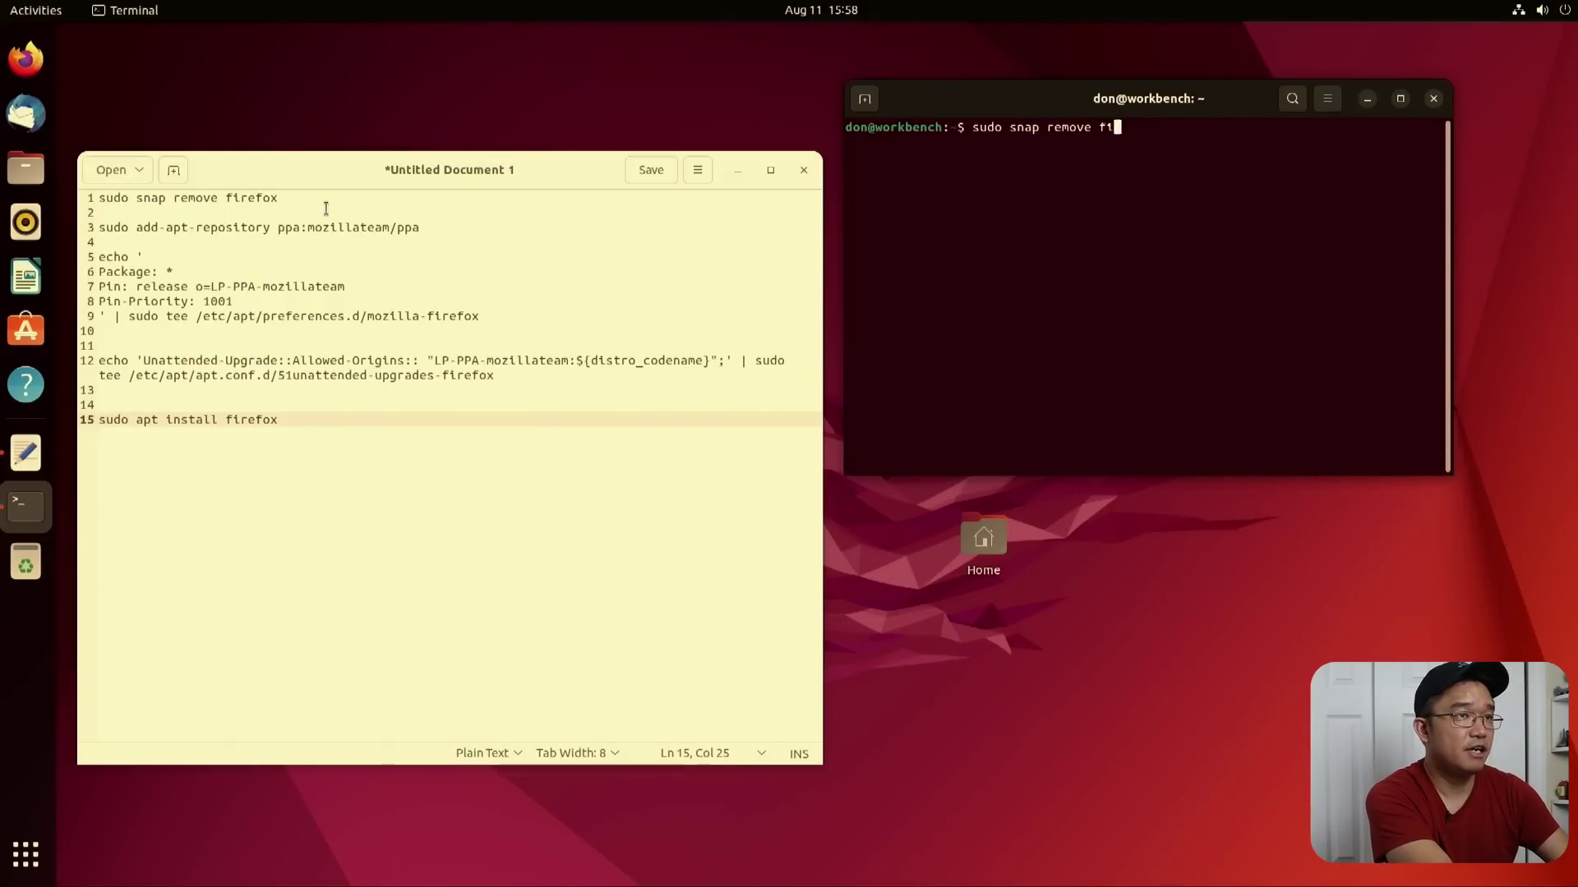
pyautogui.write('refox')
pyautogui.press('Return')
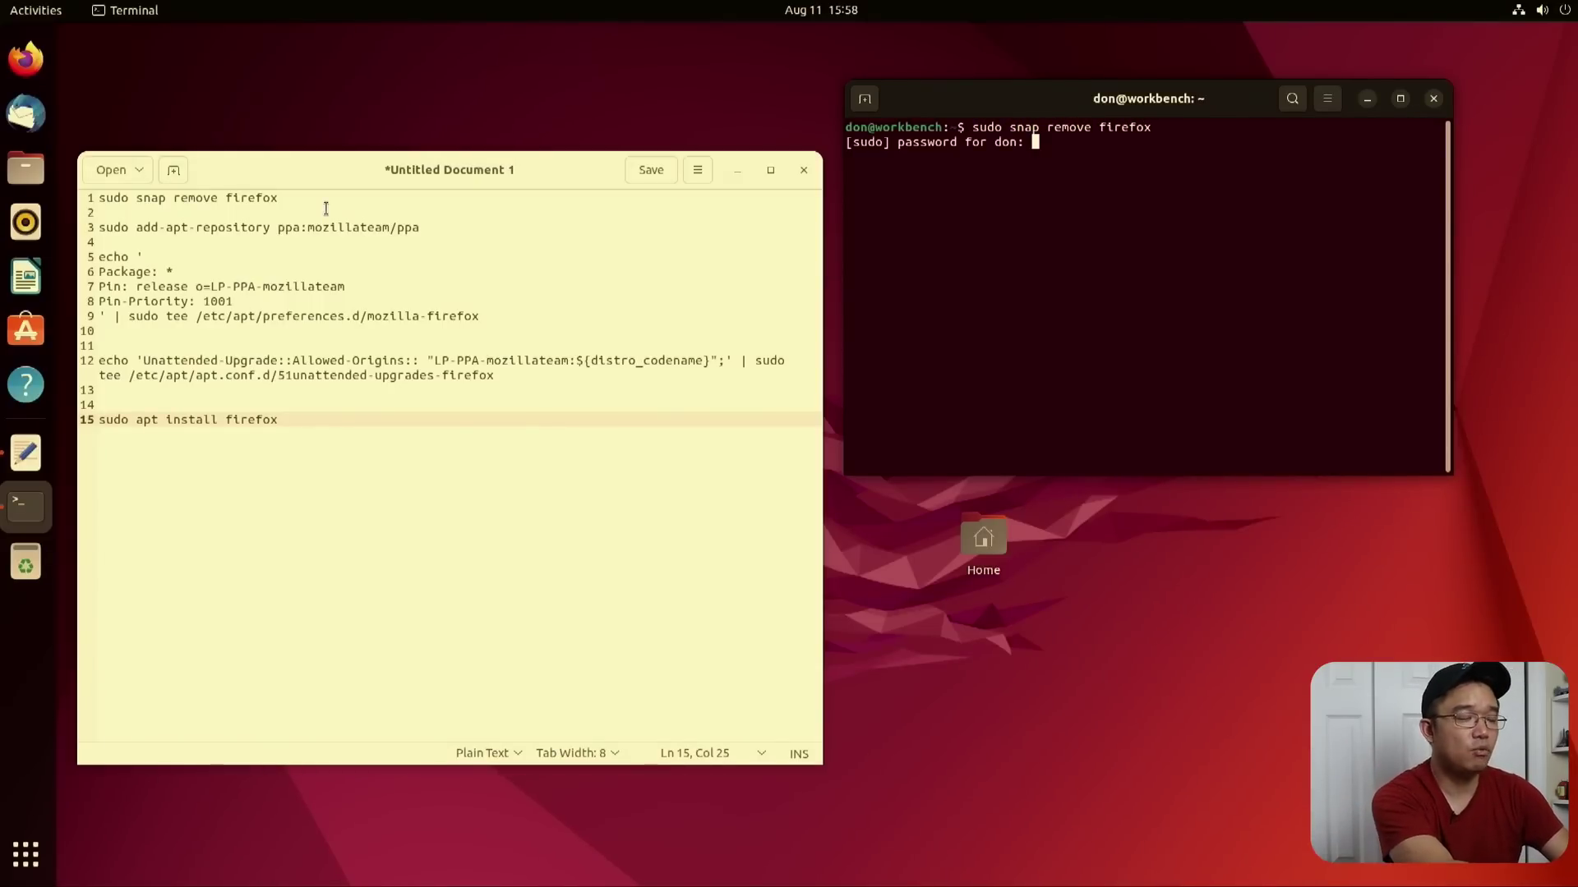
pyautogui.press('Return')
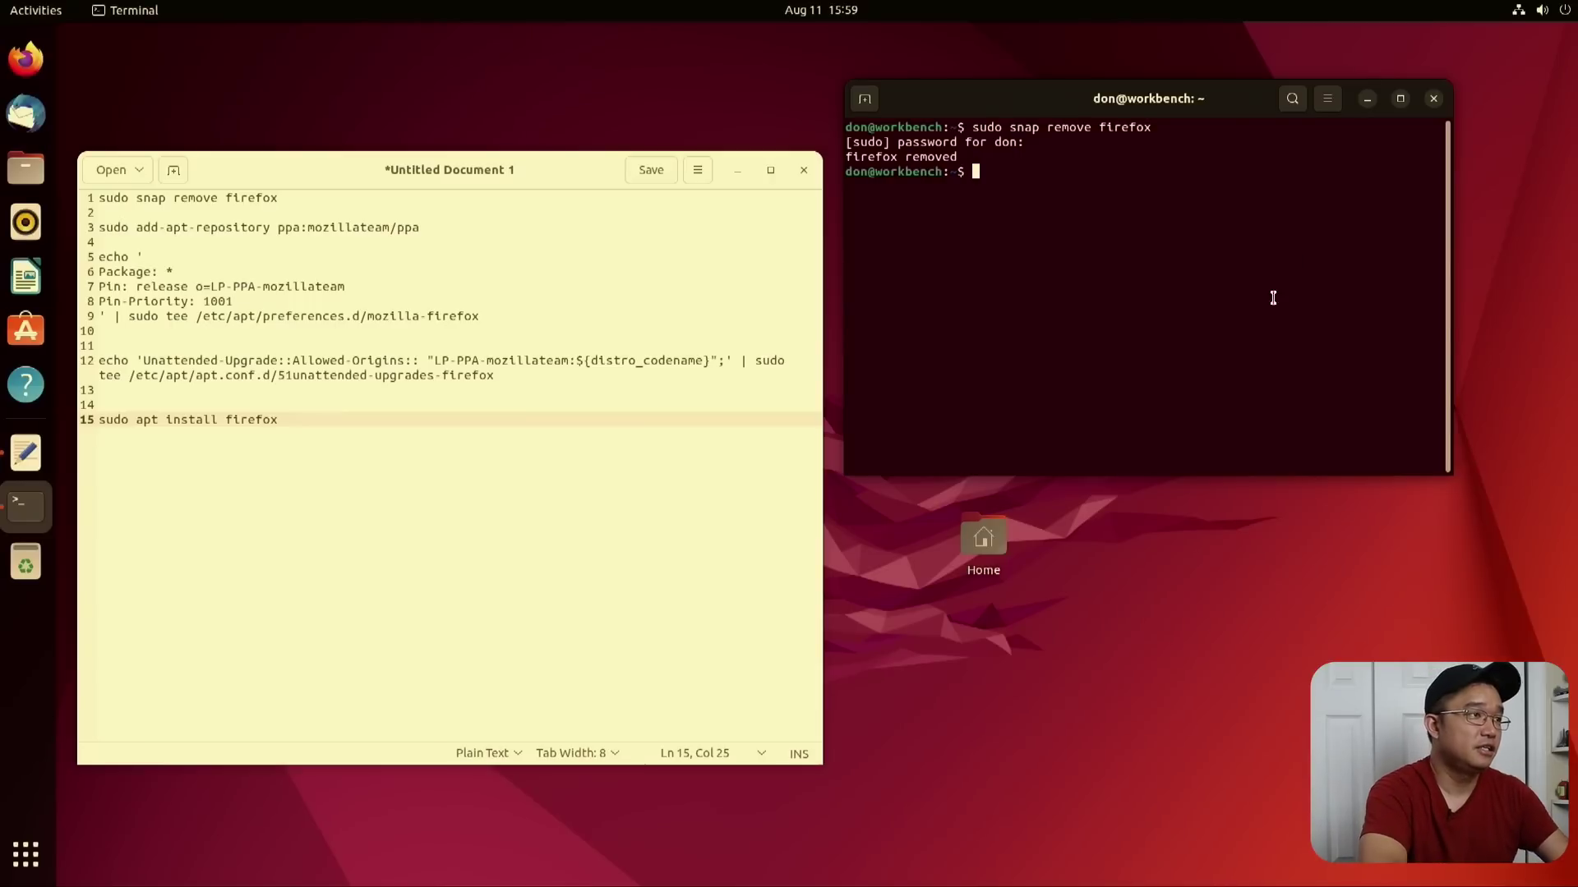
pyautogui.moveTo(418, 227); pyautogui.dragTo(90, 229)
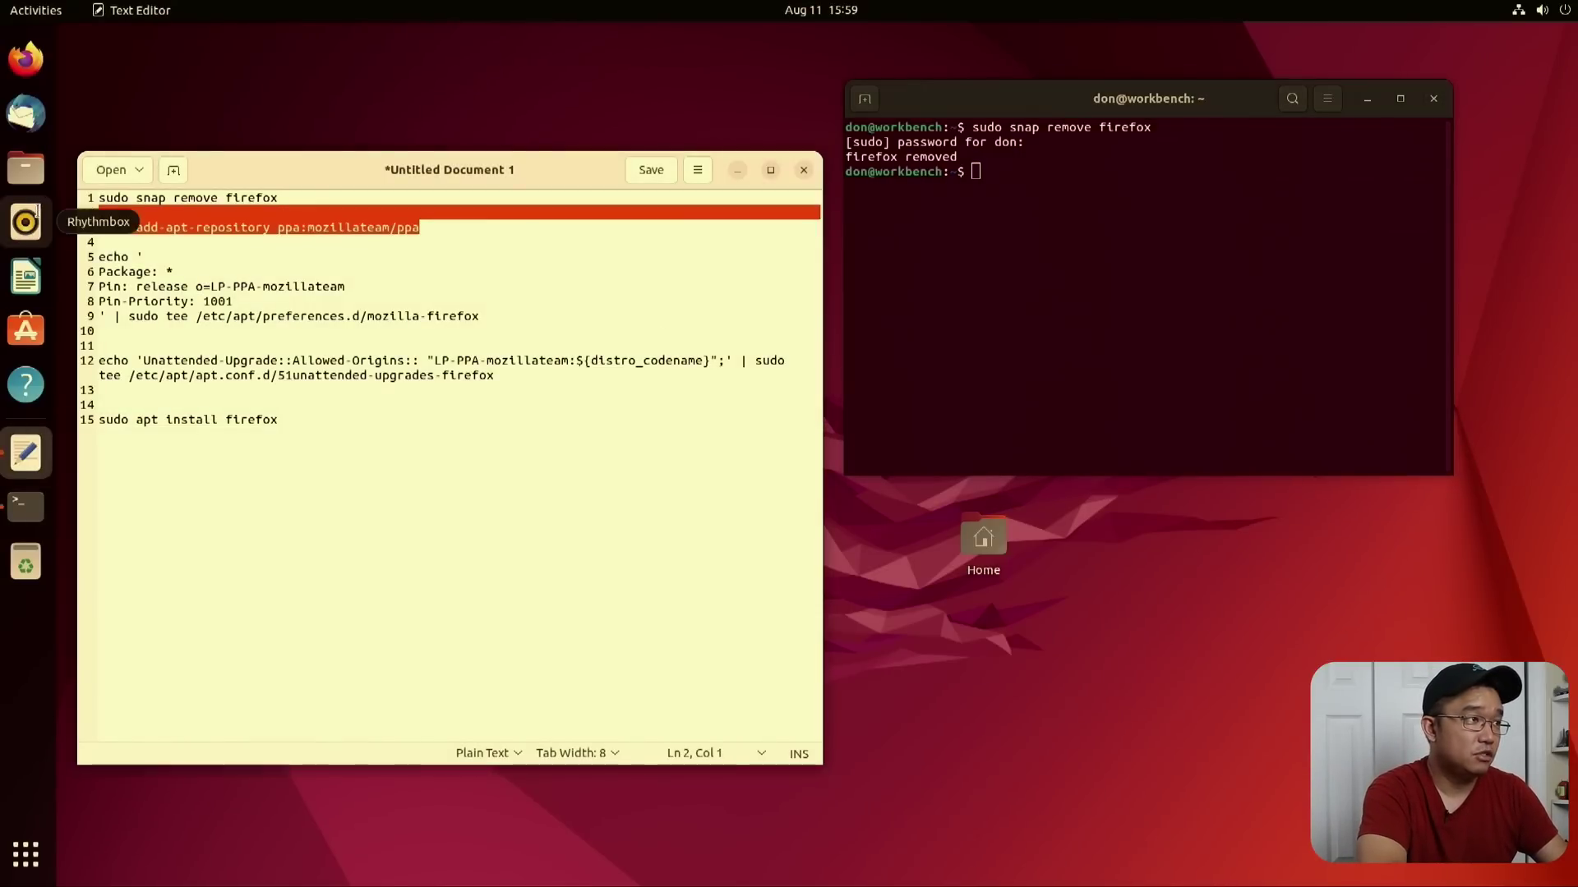
# - Add the mozillateam PPA by pasting and confirming the add-apt-repository command
pyautogui.hotkey('ctrl', 'c')
pyautogui.click(1074, 292)
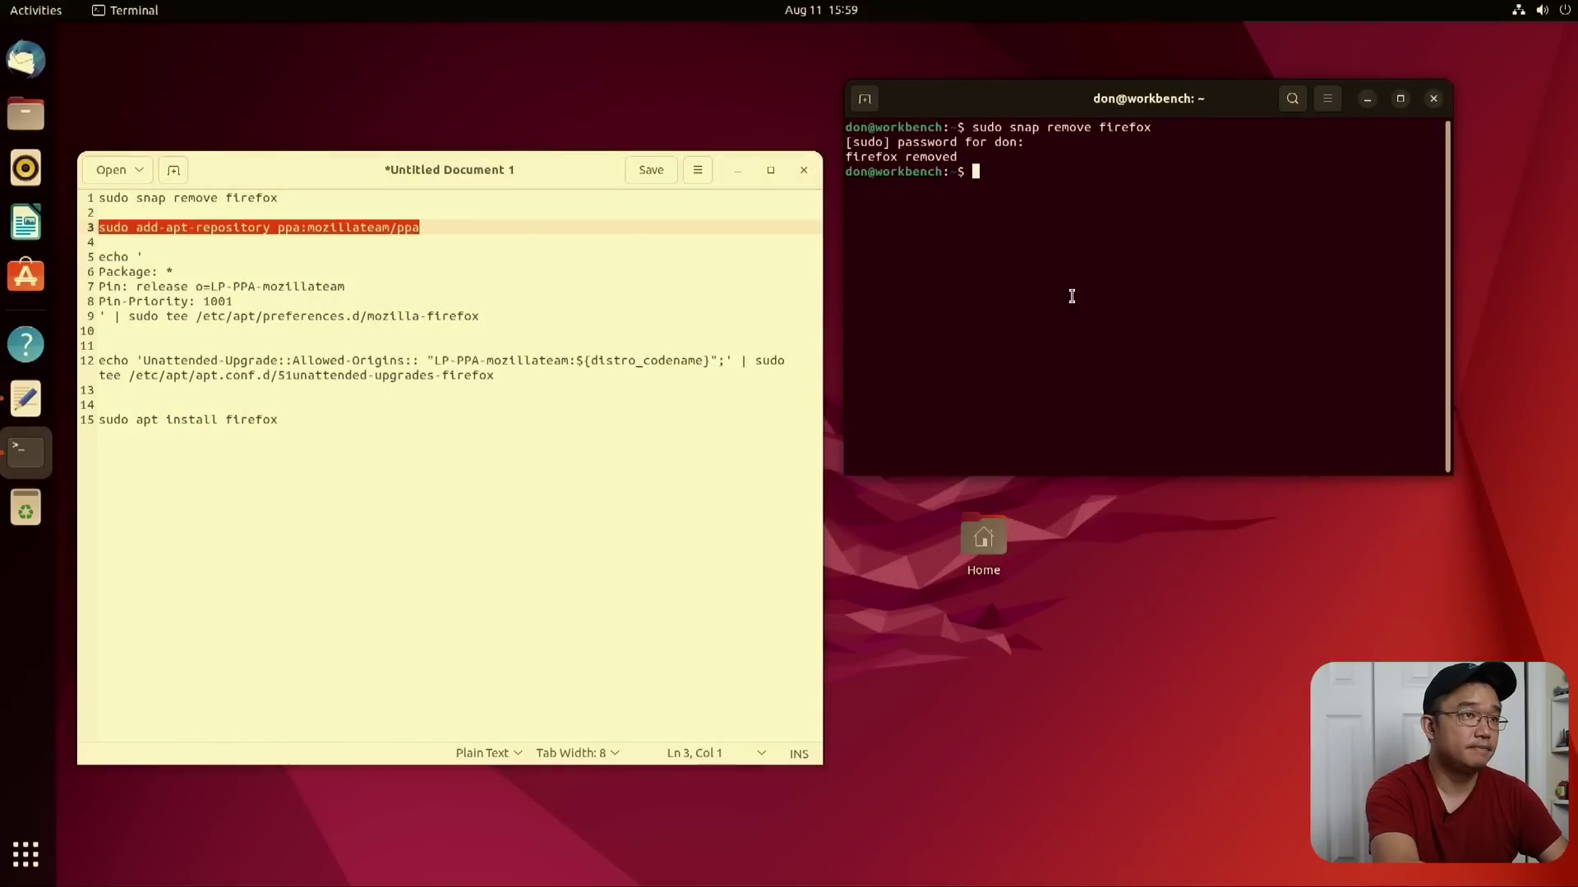
pyautogui.hotkey('ctrl', 'shift', 'v')
pyautogui.press('Return')
pyautogui.moveTo(484, 316); pyautogui.dragTo(100, 259)
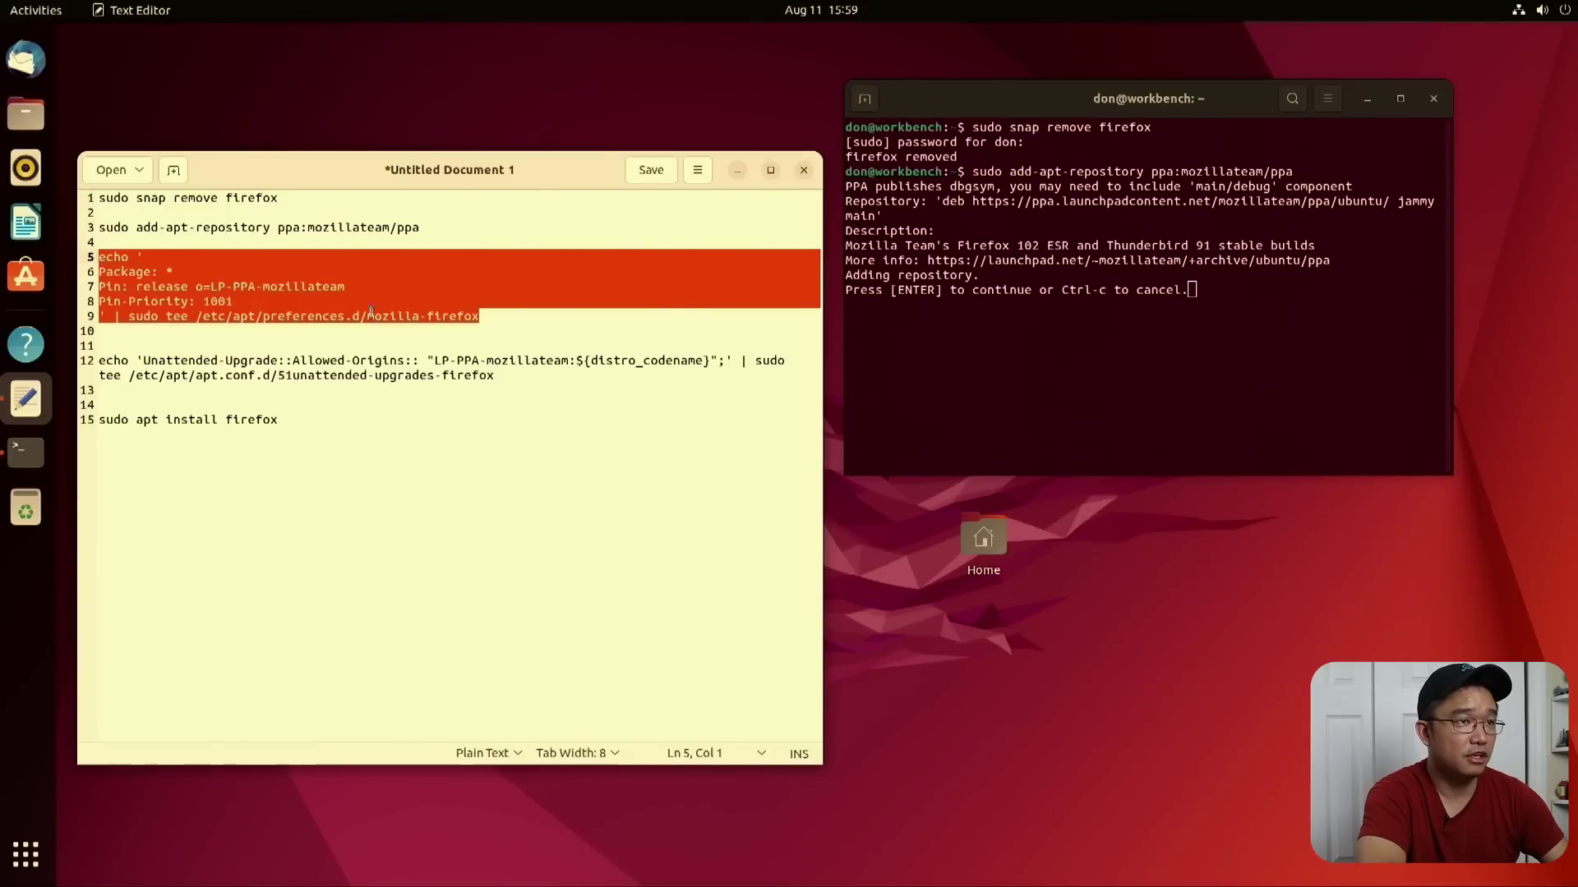
pyautogui.click(1243, 335)
pyautogui.press('Return')
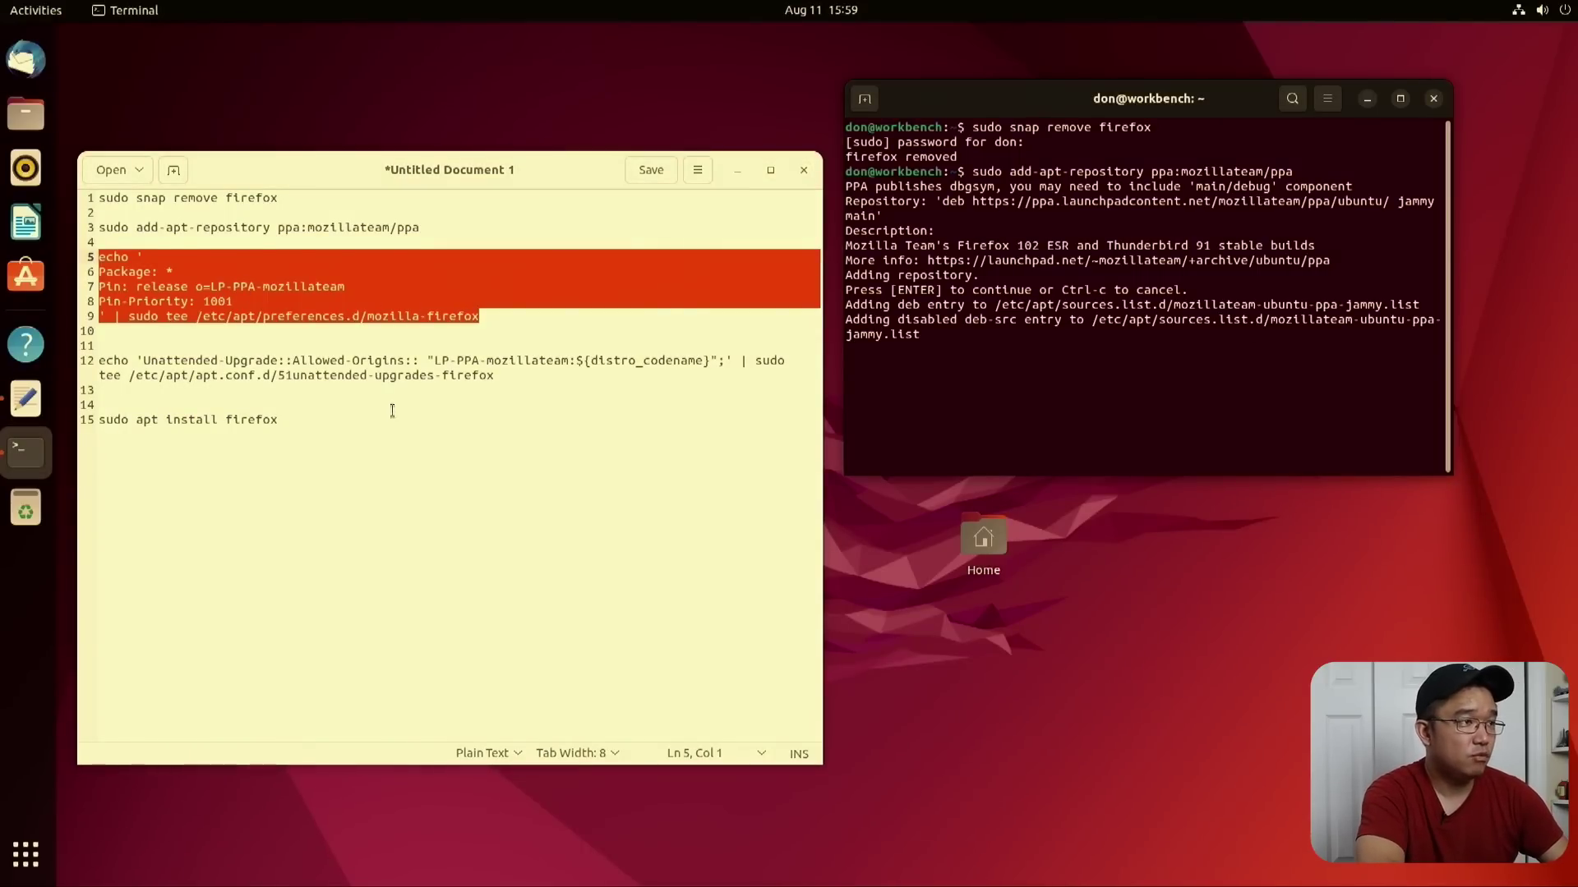
# - Pin Firefox to the mozillateam PPA at priority 1001 with the pasted preferences command
pyautogui.tripleClick(500, 375)
pyautogui.click(240, 362)
pyautogui.click(316, 375)
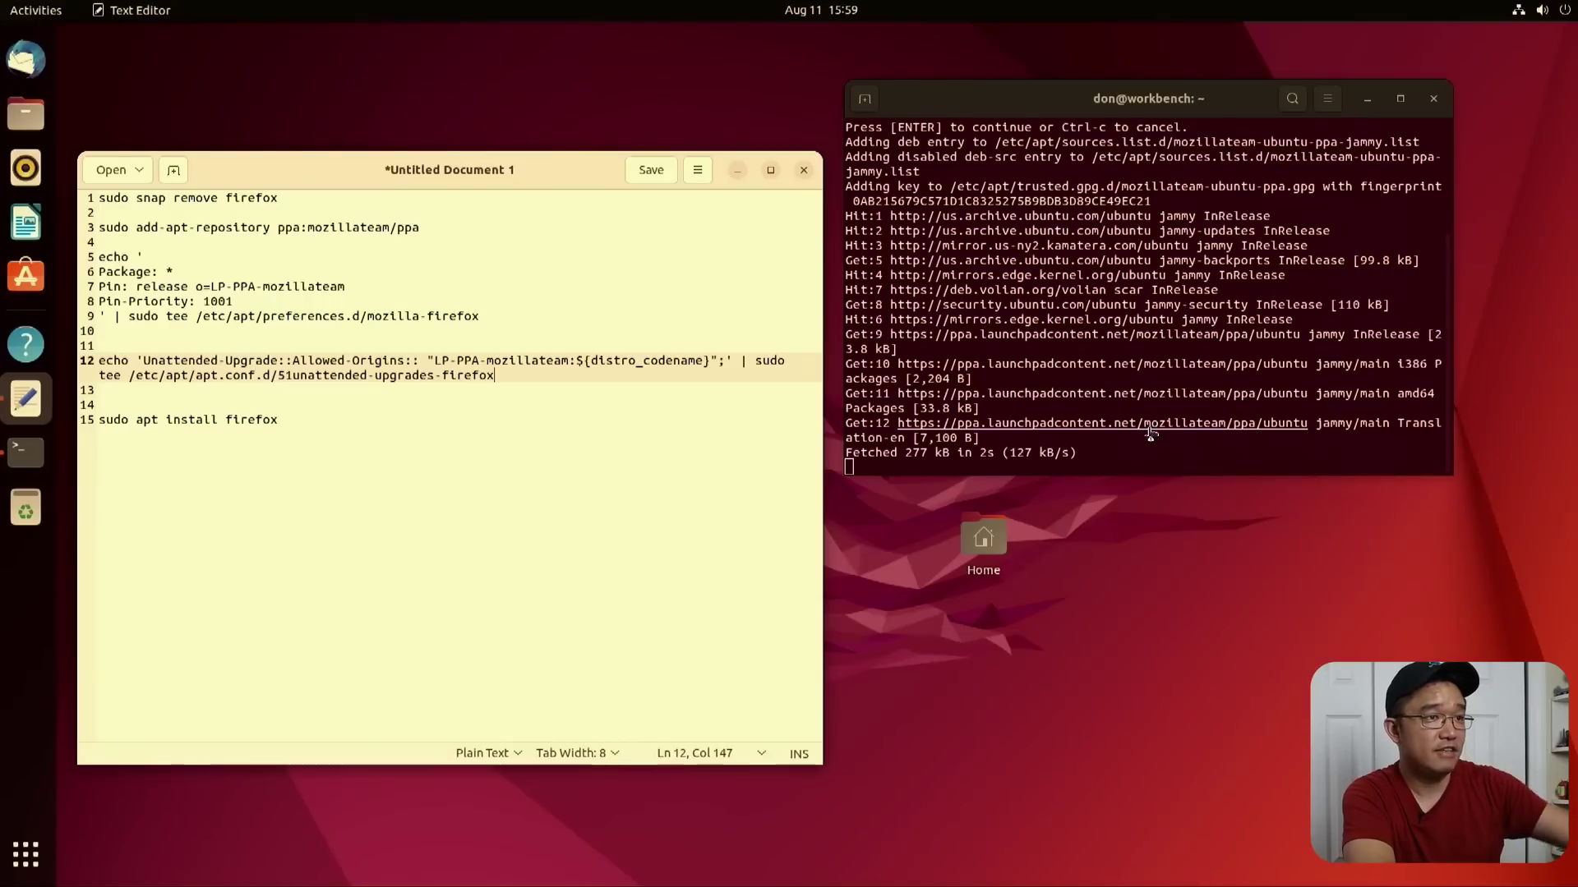
pyautogui.click(308, 365)
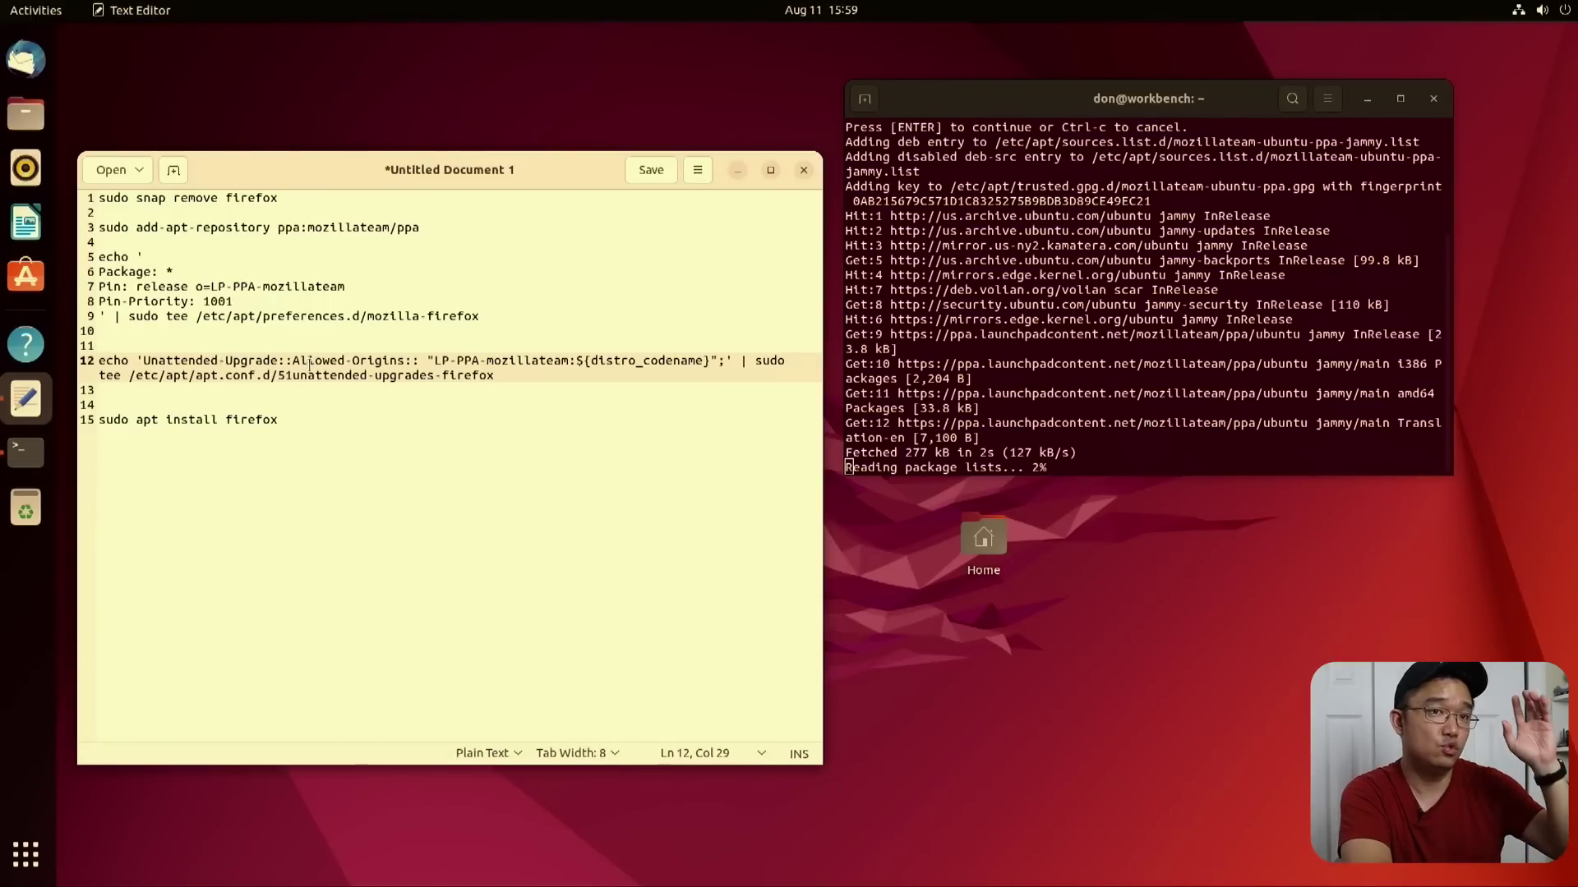
pyautogui.click(1191, 449)
pyautogui.hotkey('ctrl', 'shift', 'v')
pyautogui.press('Return')
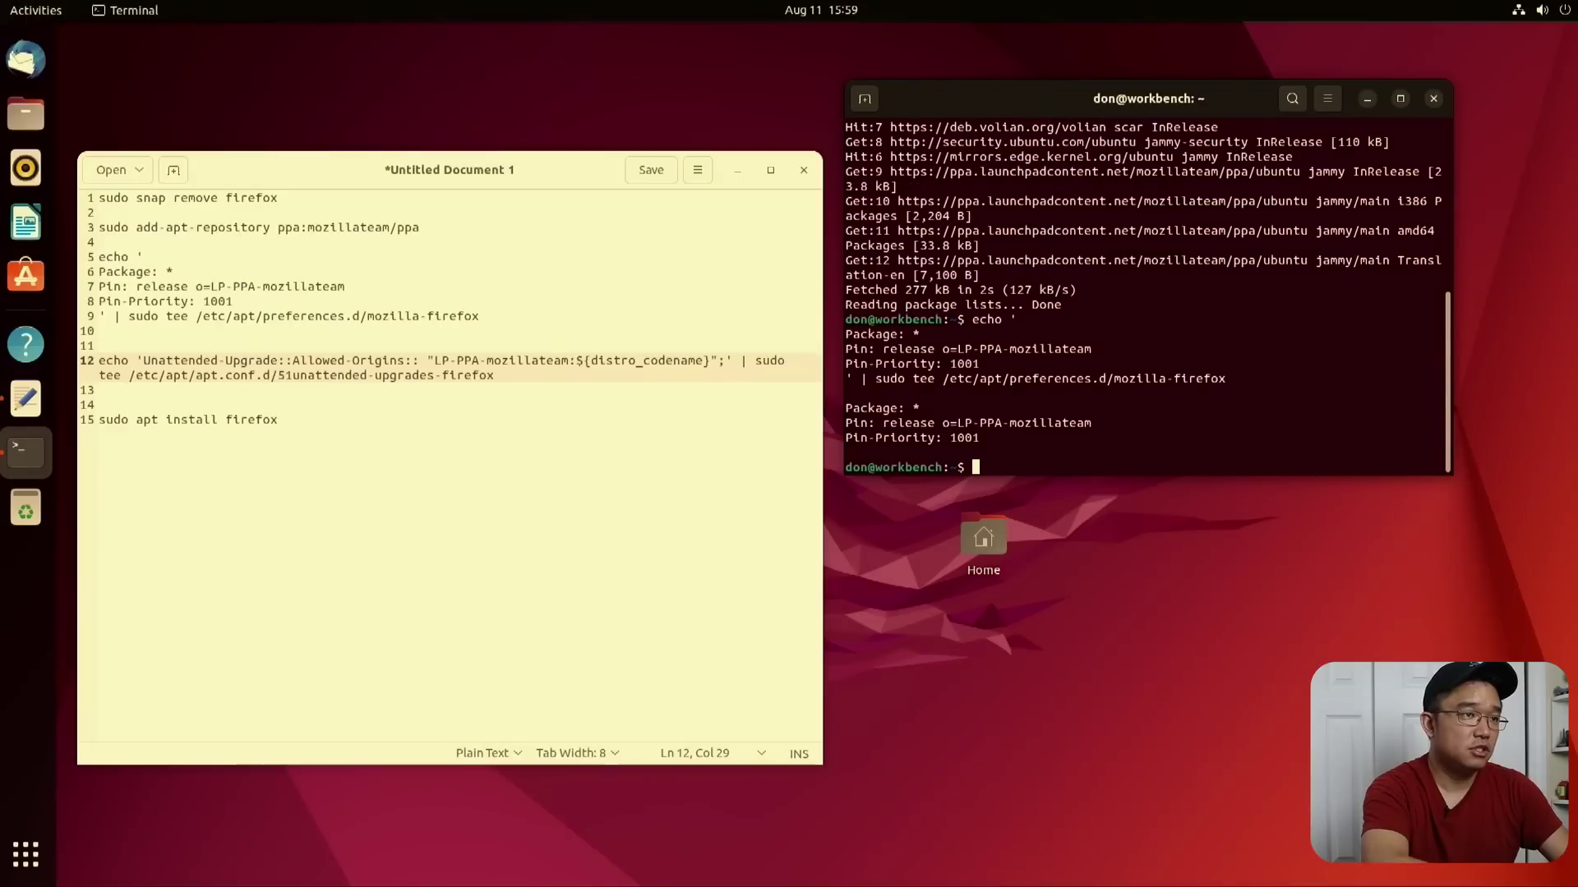
# - Allow the mozillateam PPA for unattended Firefox upgrades
pyautogui.moveTo(520, 383); pyautogui.dragTo(2, 367)
pyautogui.click(1241, 383)
pyautogui.hotkey('ctrl', 'shift', 'v')
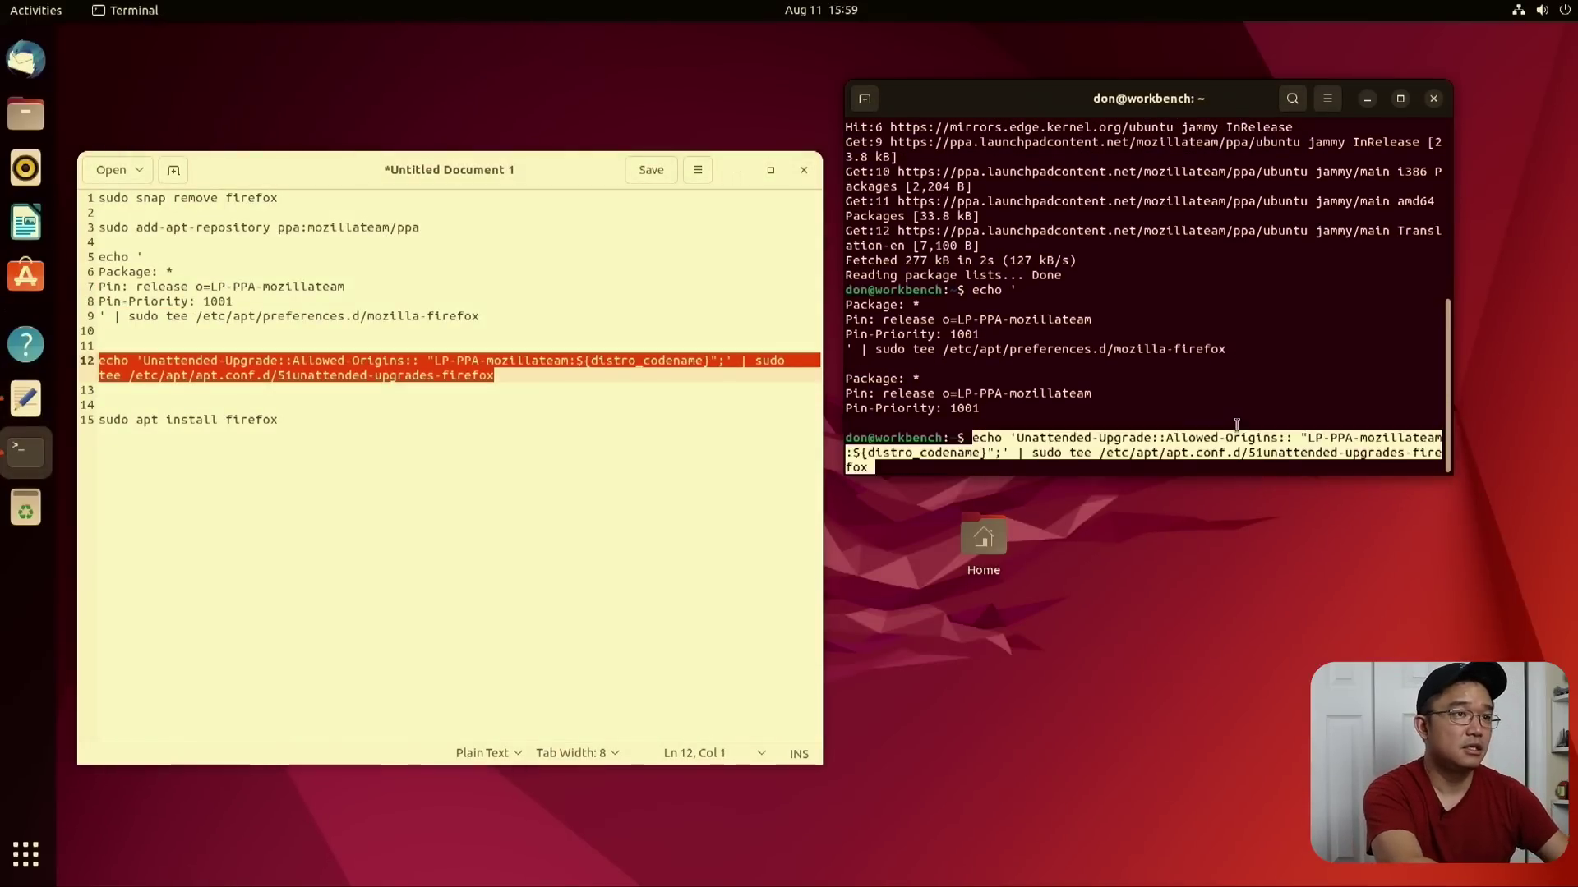
pyautogui.press('Return')
pyautogui.write('sudo nala')
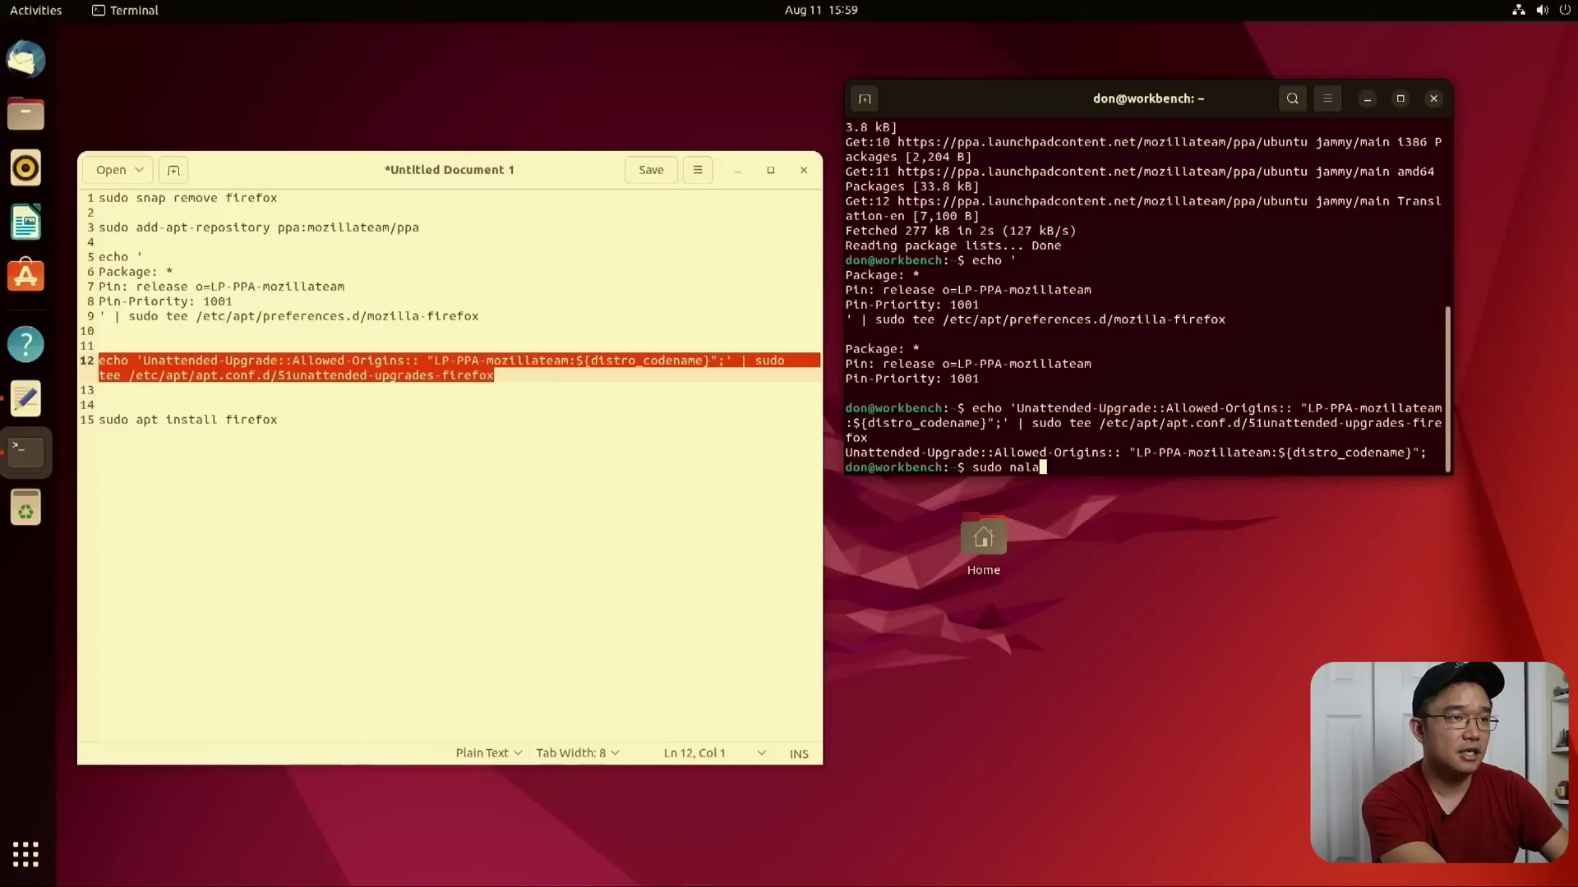
pyautogui.write(' install firefox')
# - Install Firefox from the mozillateam PPA with nala, answering y, and enlarge the terminal
pyautogui.press('Return')
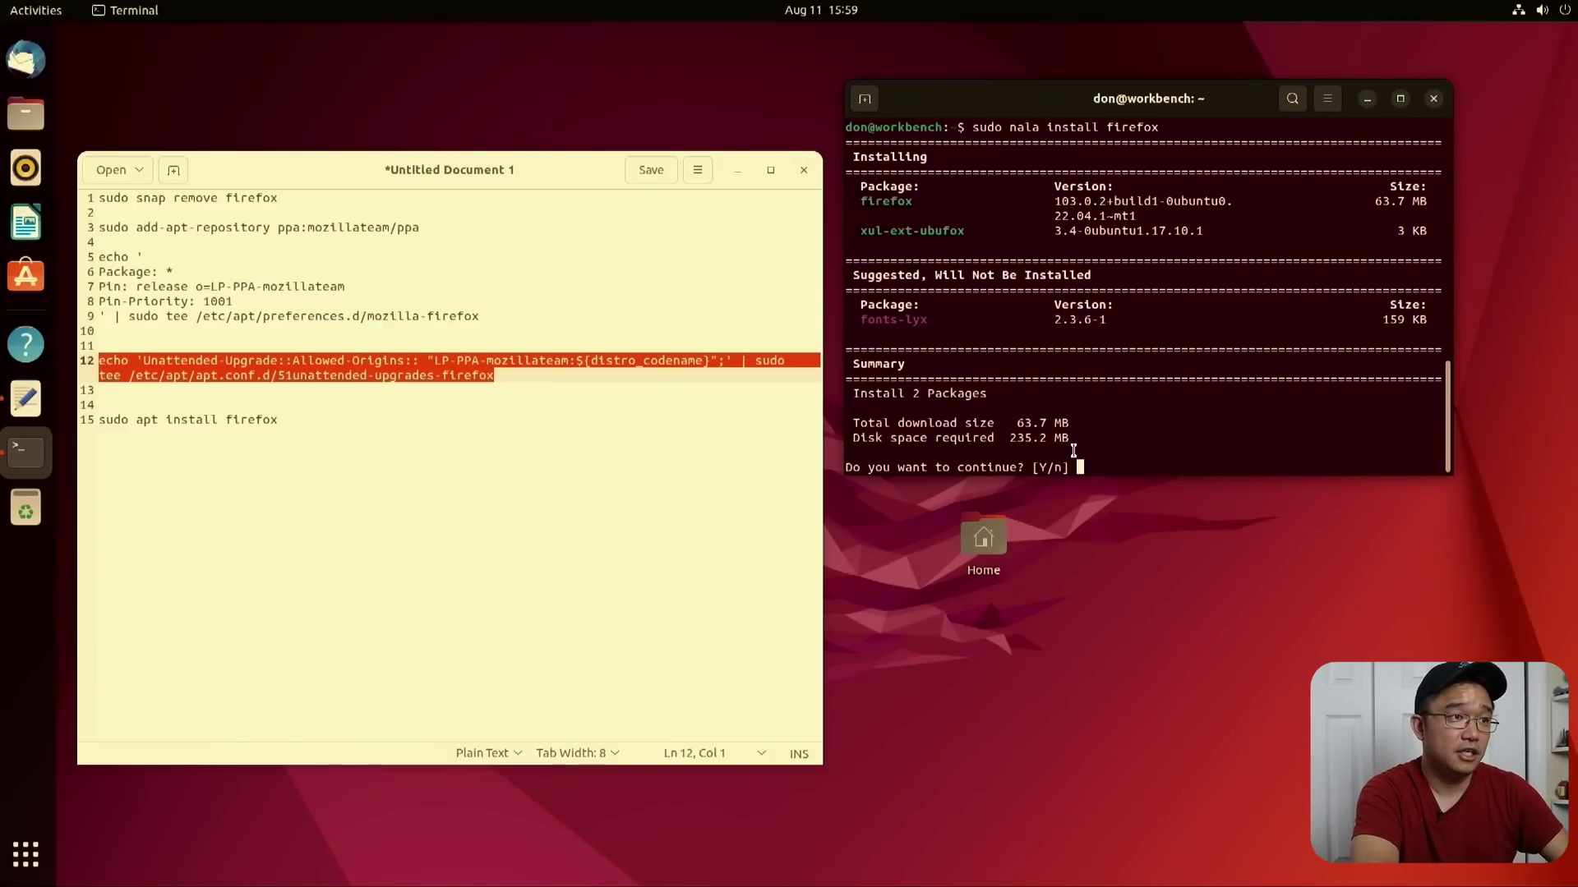
pyautogui.write('y')
pyautogui.press('Return')
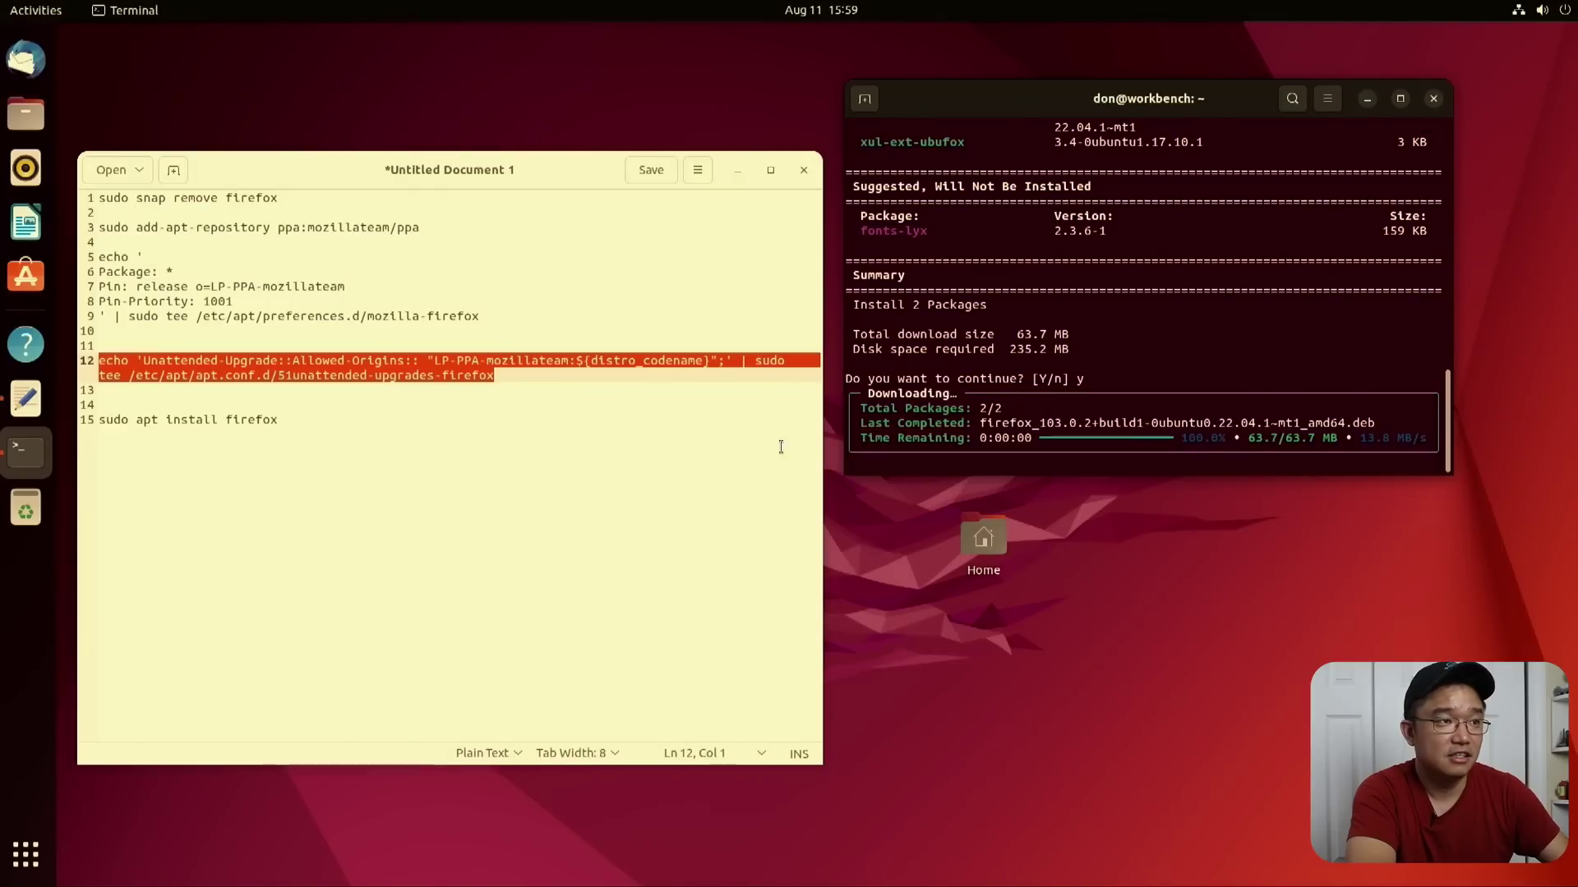
pyautogui.moveTo(845, 475); pyautogui.dragTo(552, 567)
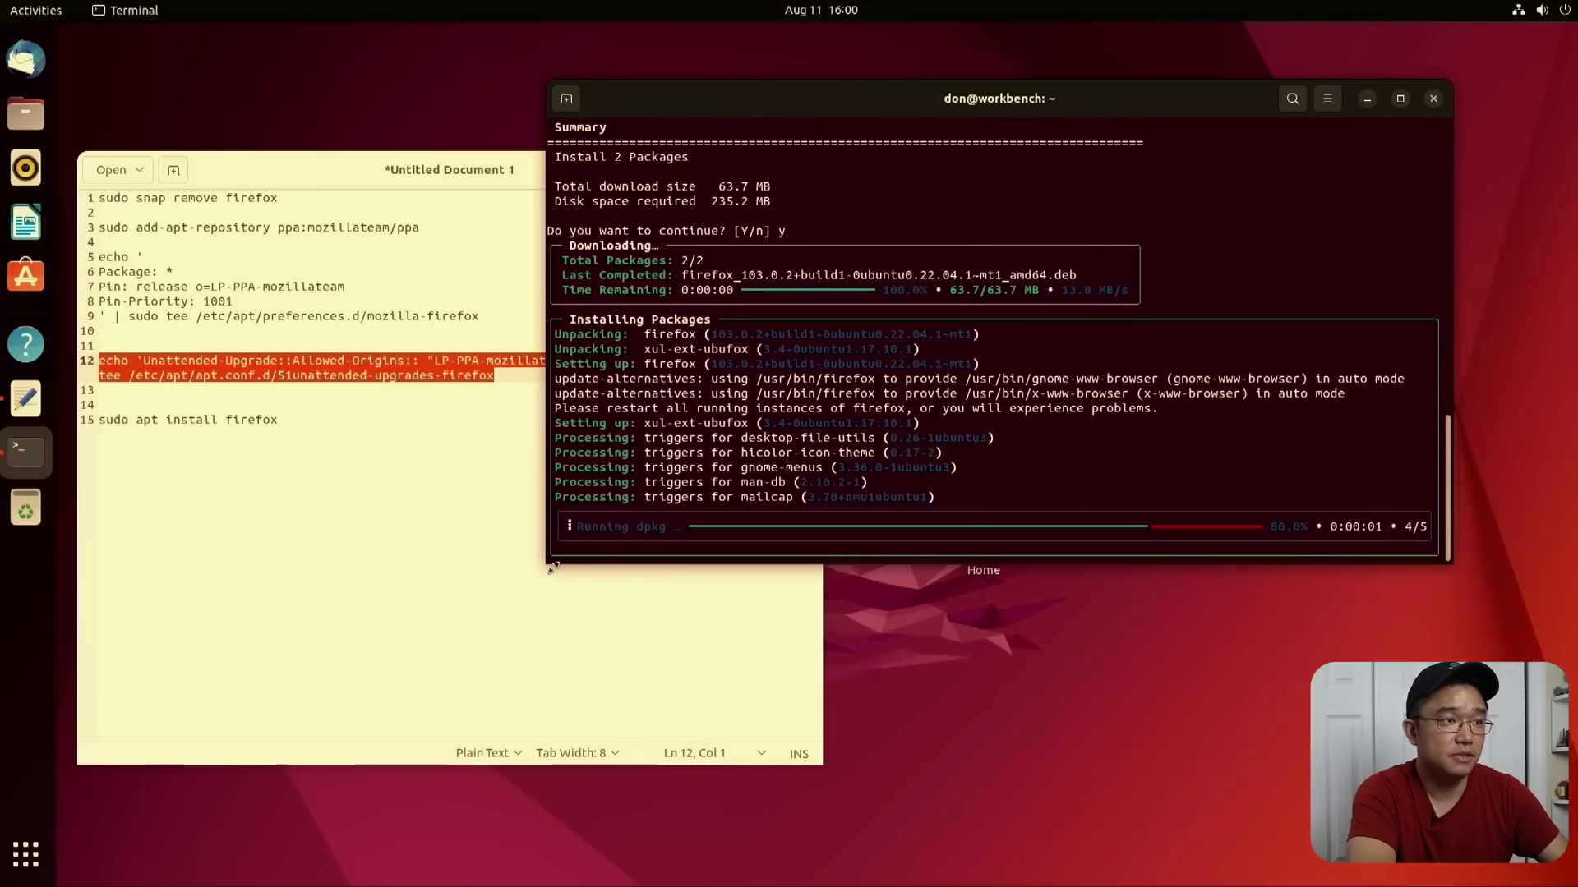
# - Add Firefox Web Browser to the favourites from the app grid and launch it
pyautogui.click(25, 854)
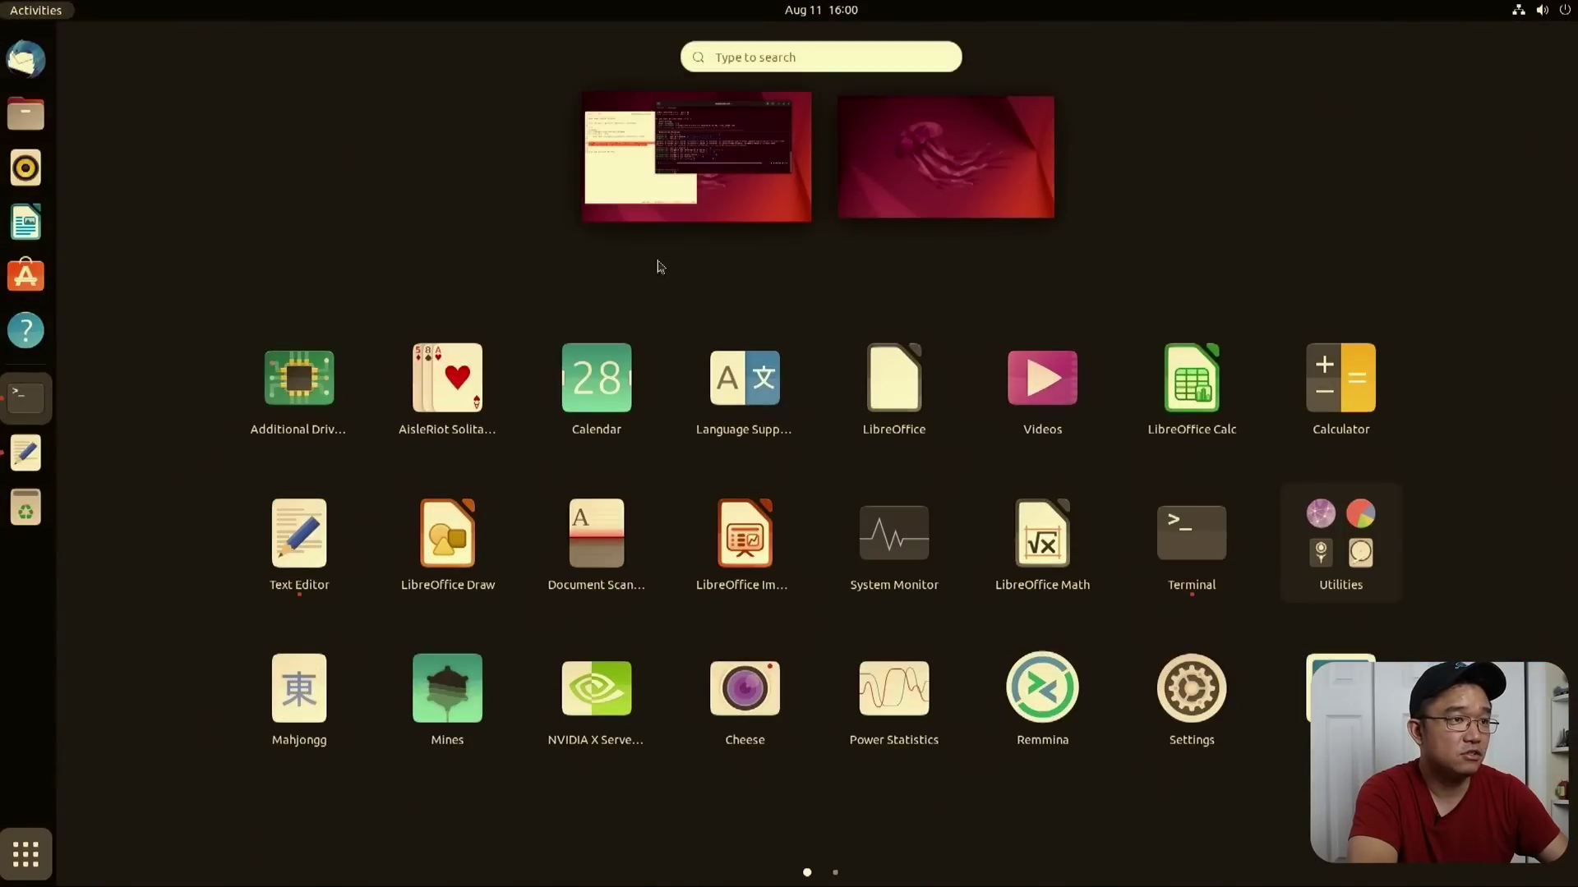
pyautogui.scroll(-1, 1191, 378)
pyautogui.rightClick(1324, 396)
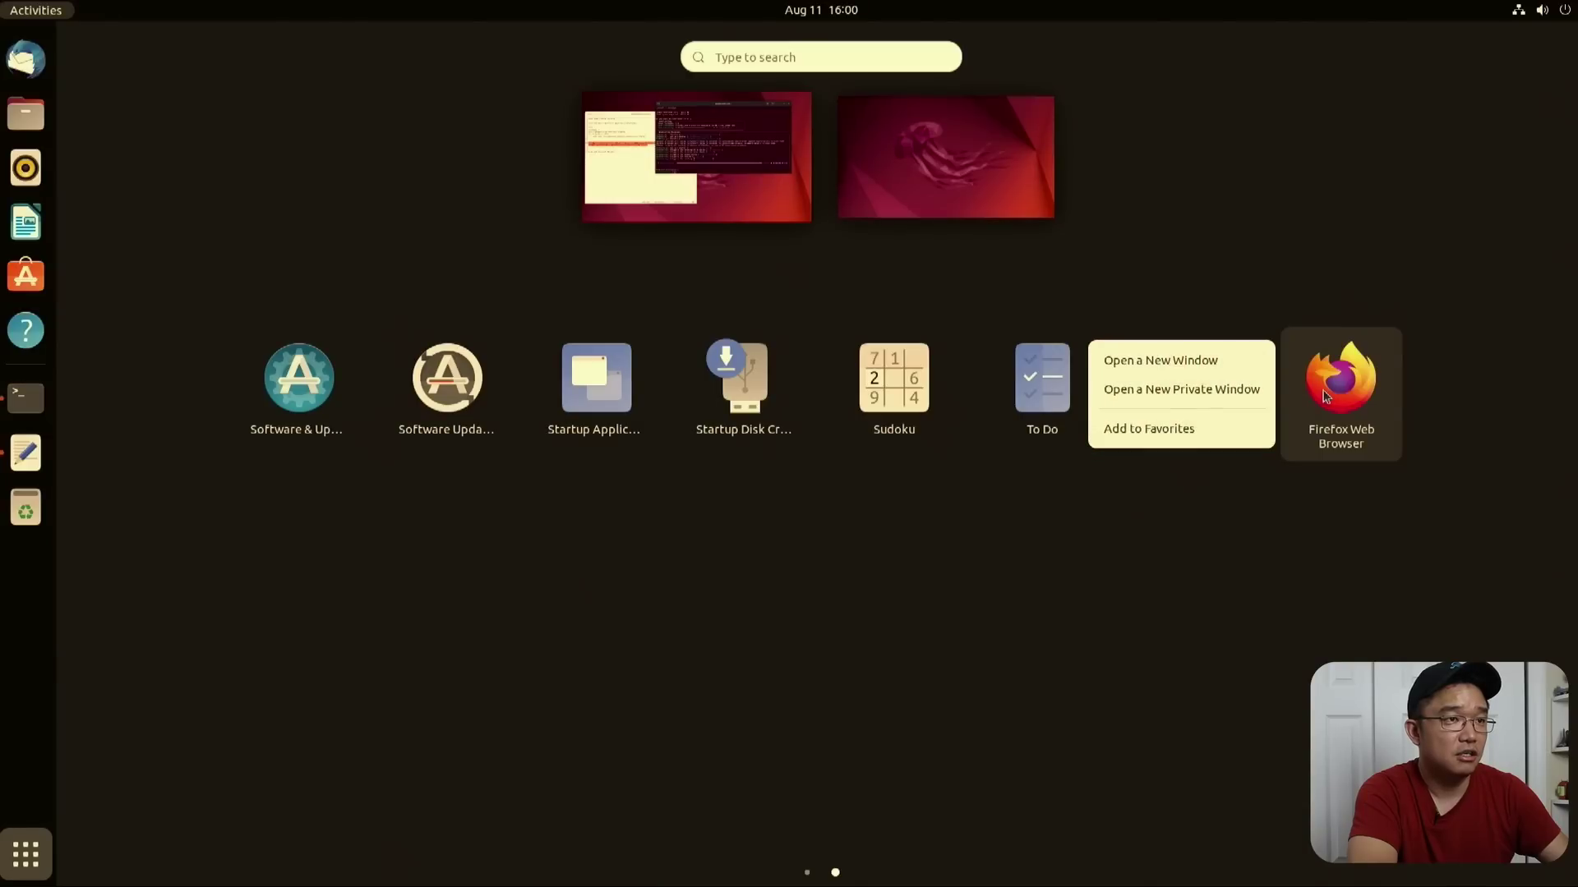
pyautogui.click(1199, 426)
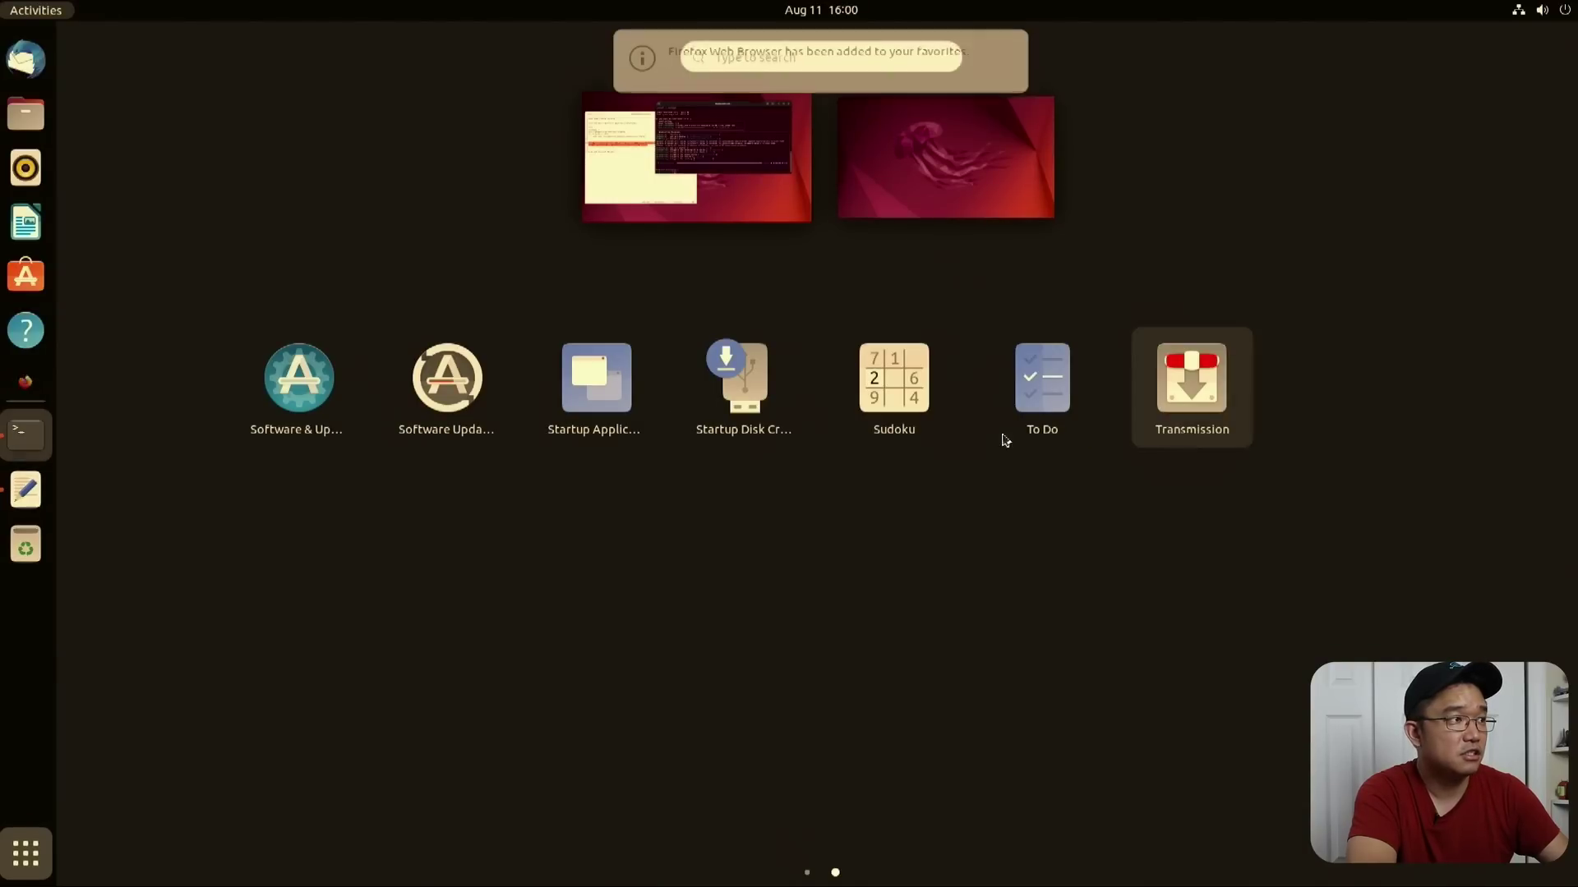
pyautogui.click(25, 384)
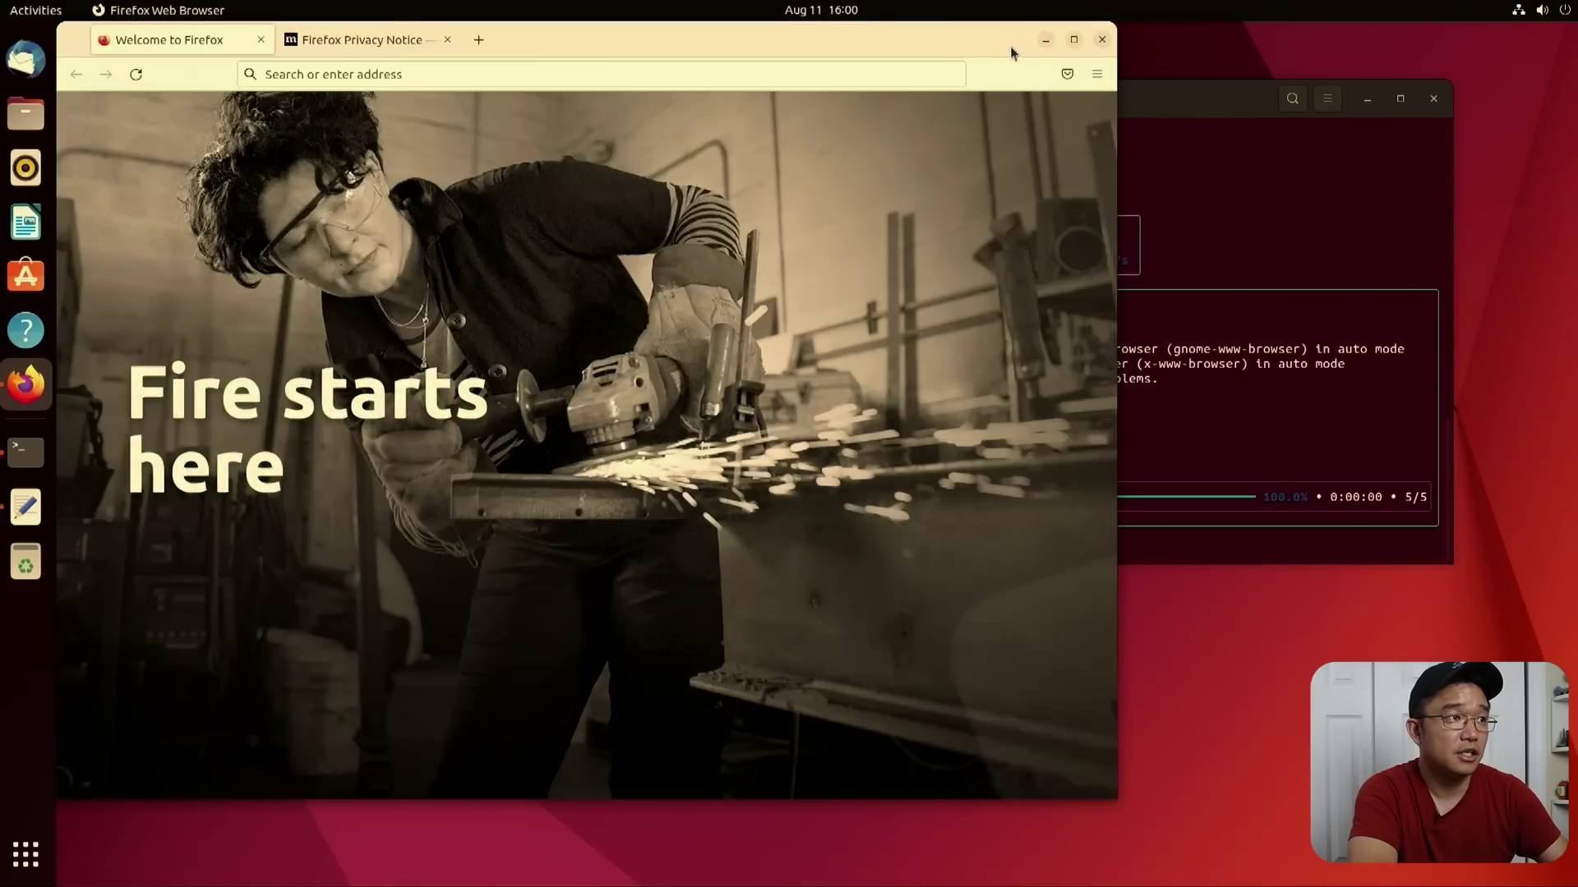
# - Rearrange the windows and close Text Editor without saving the command notes
pyautogui.moveTo(1012, 53); pyautogui.dragTo(1265, 90)
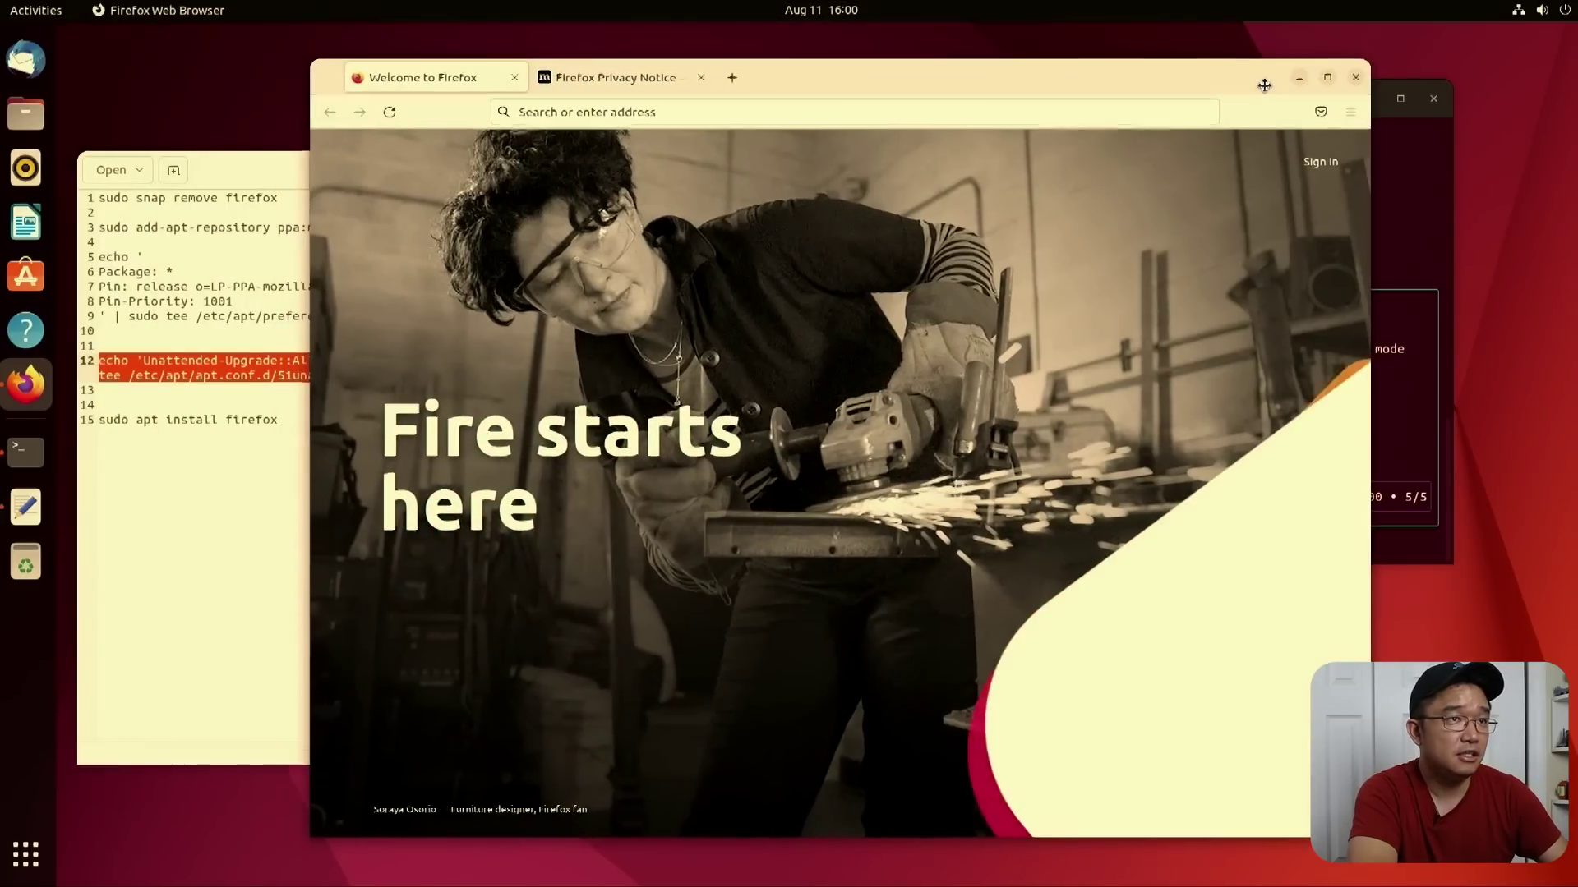
pyautogui.click(1388, 188)
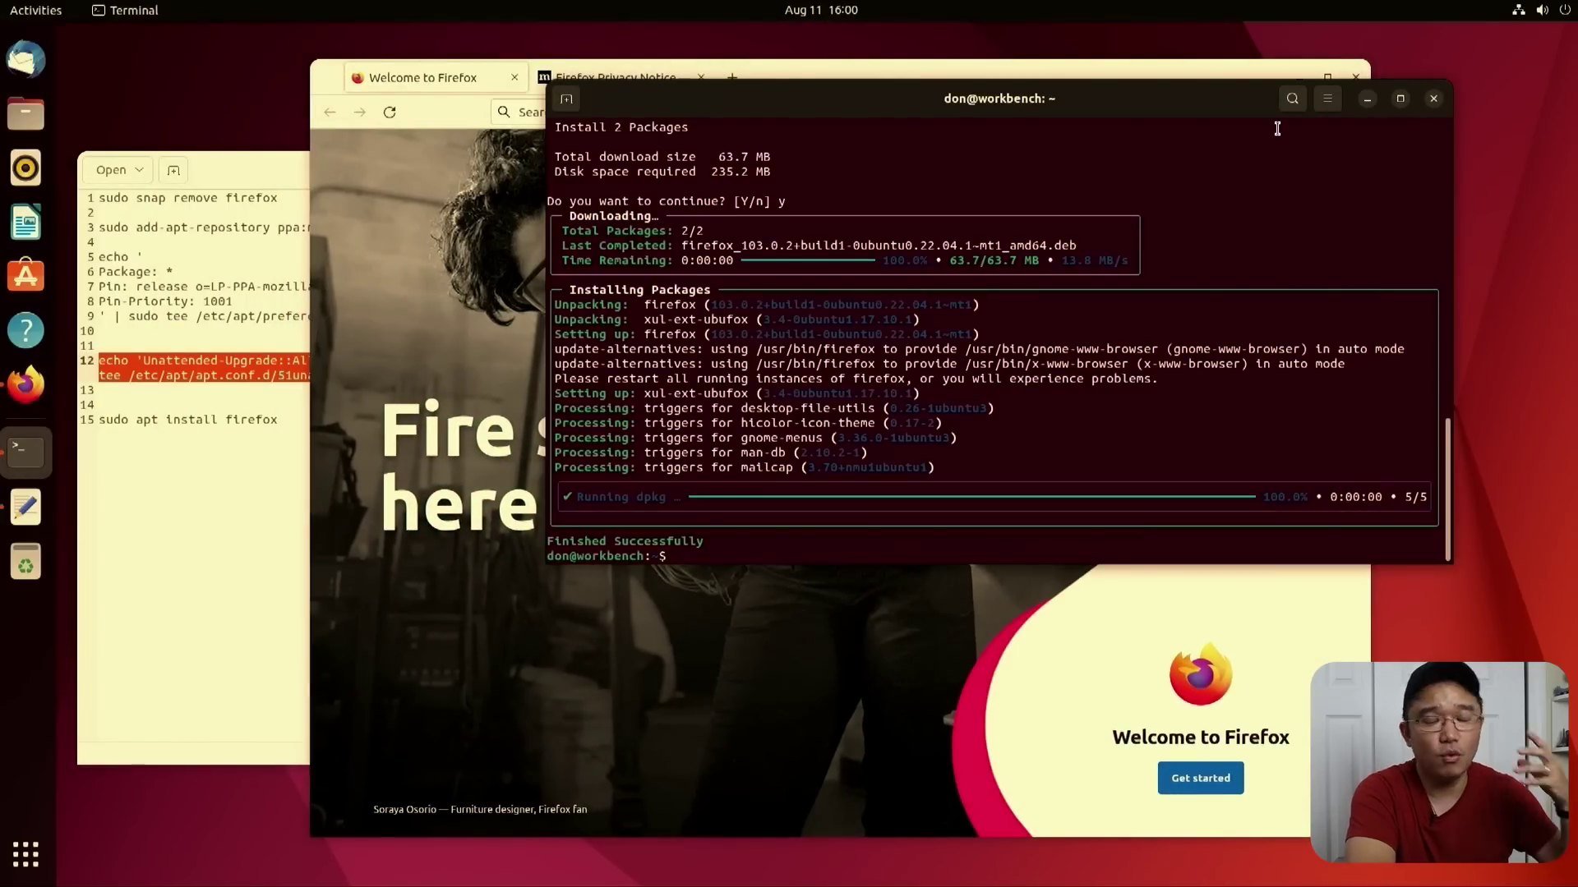
pyautogui.moveTo(1248, 107); pyautogui.dragTo(1323, 91)
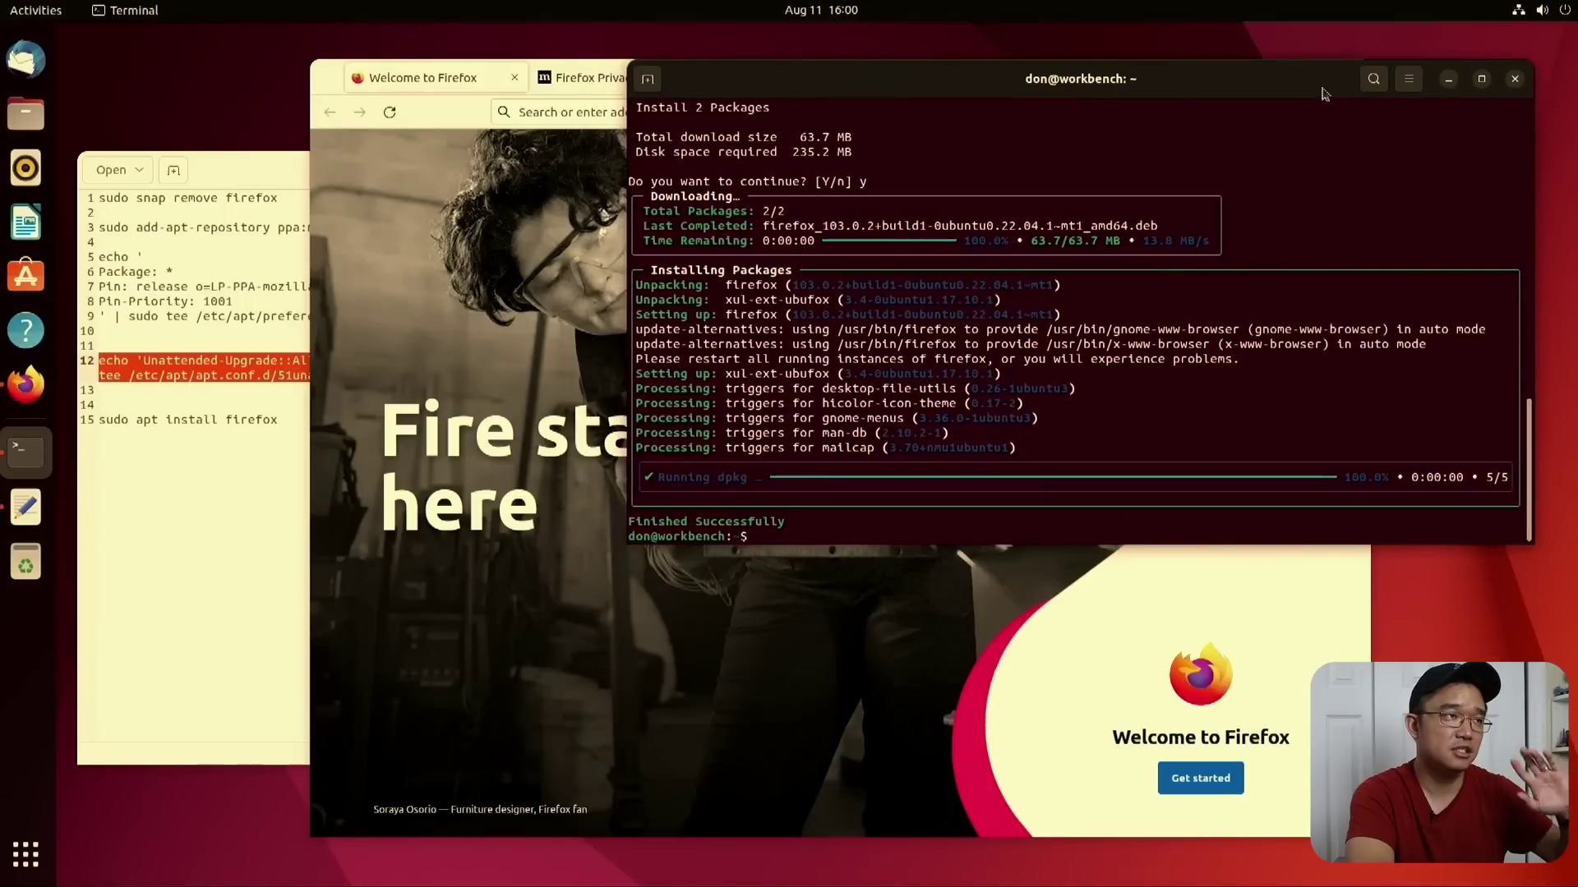
pyautogui.click(388, 183)
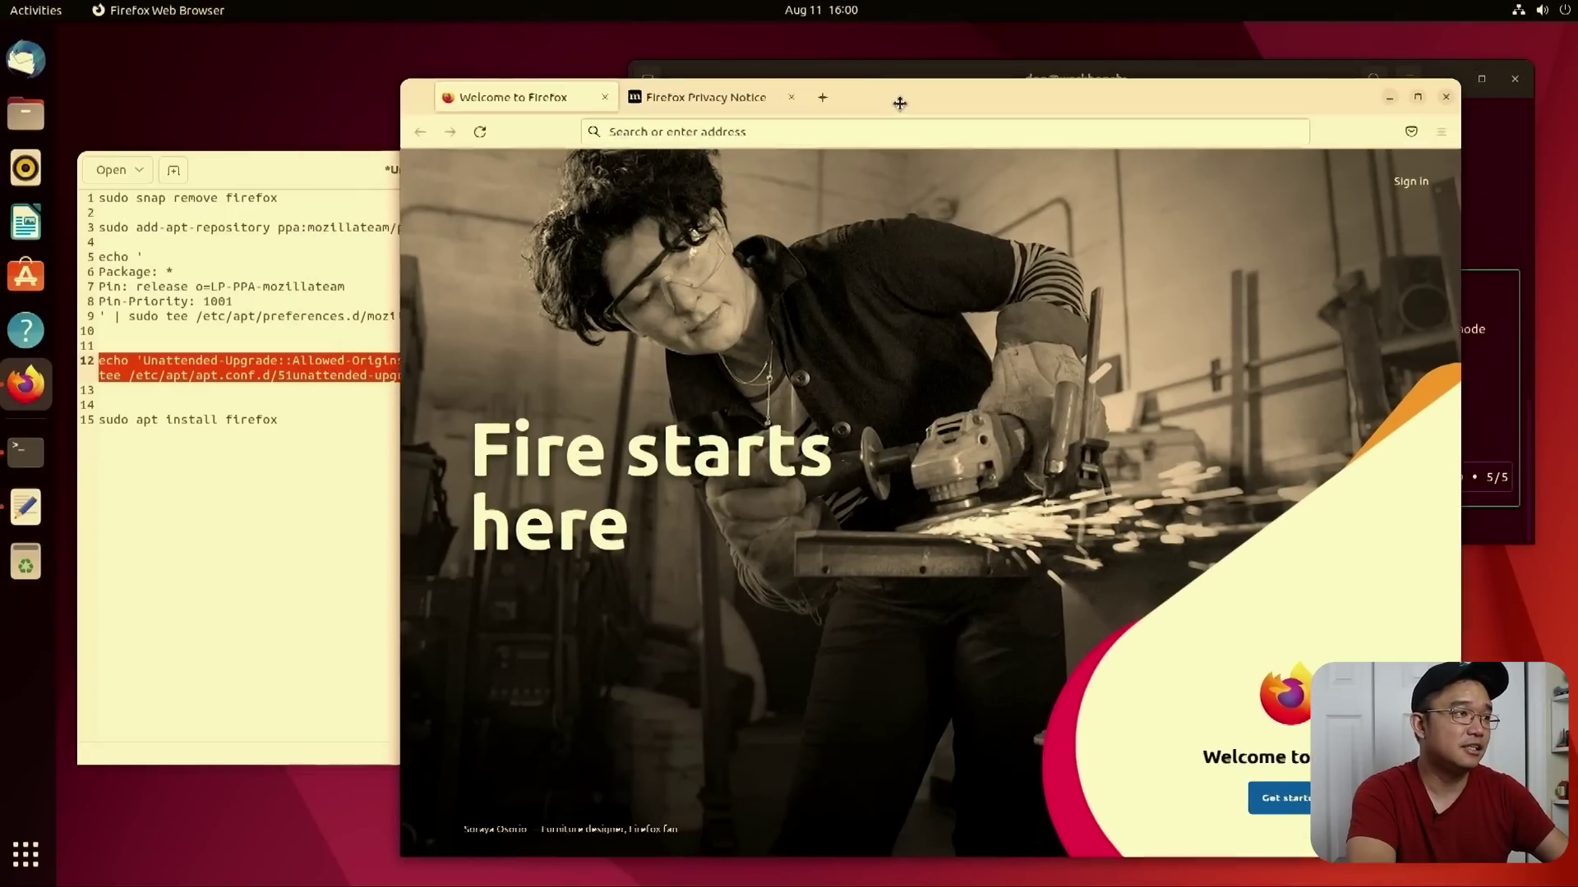
pyautogui.click(304, 581)
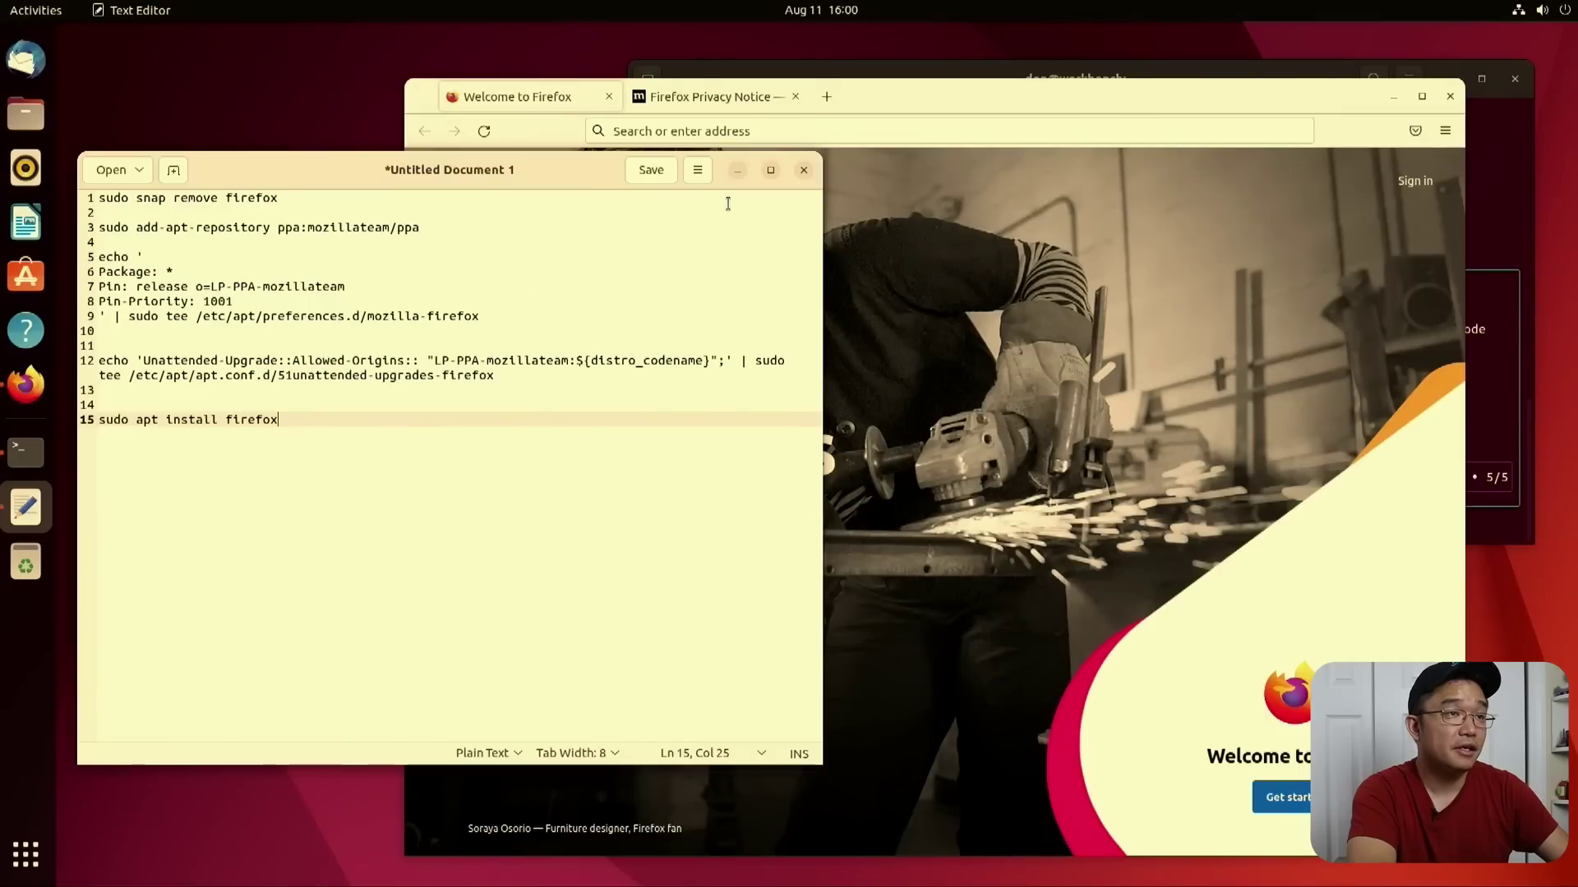
pyautogui.click(803, 171)
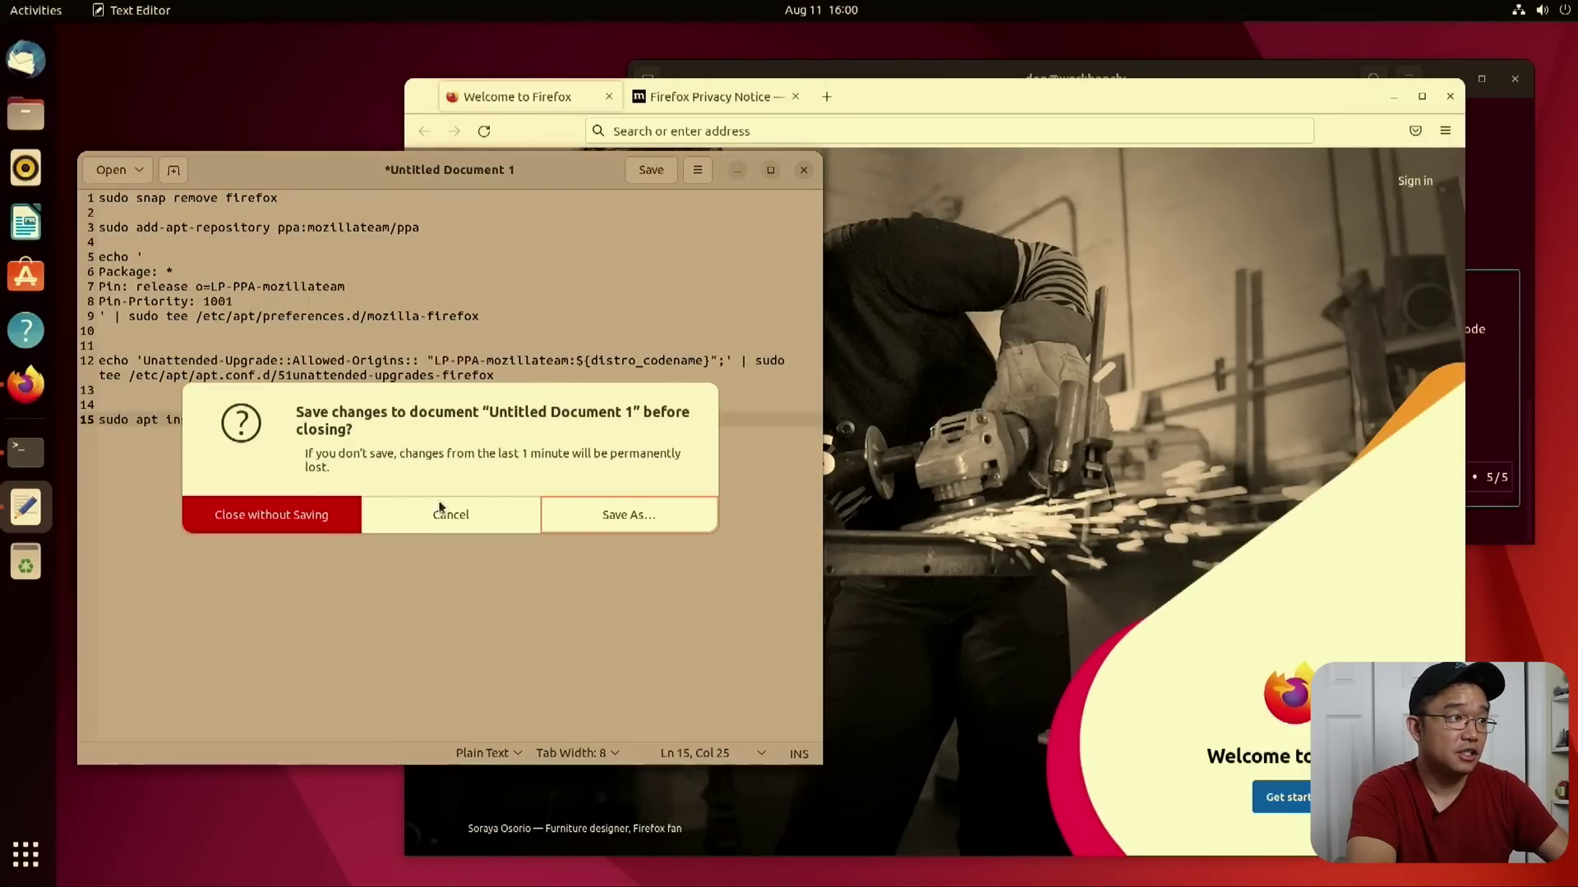
pyautogui.click(272, 515)
pyautogui.moveTo(1198, 73); pyautogui.dragTo(655, 64)
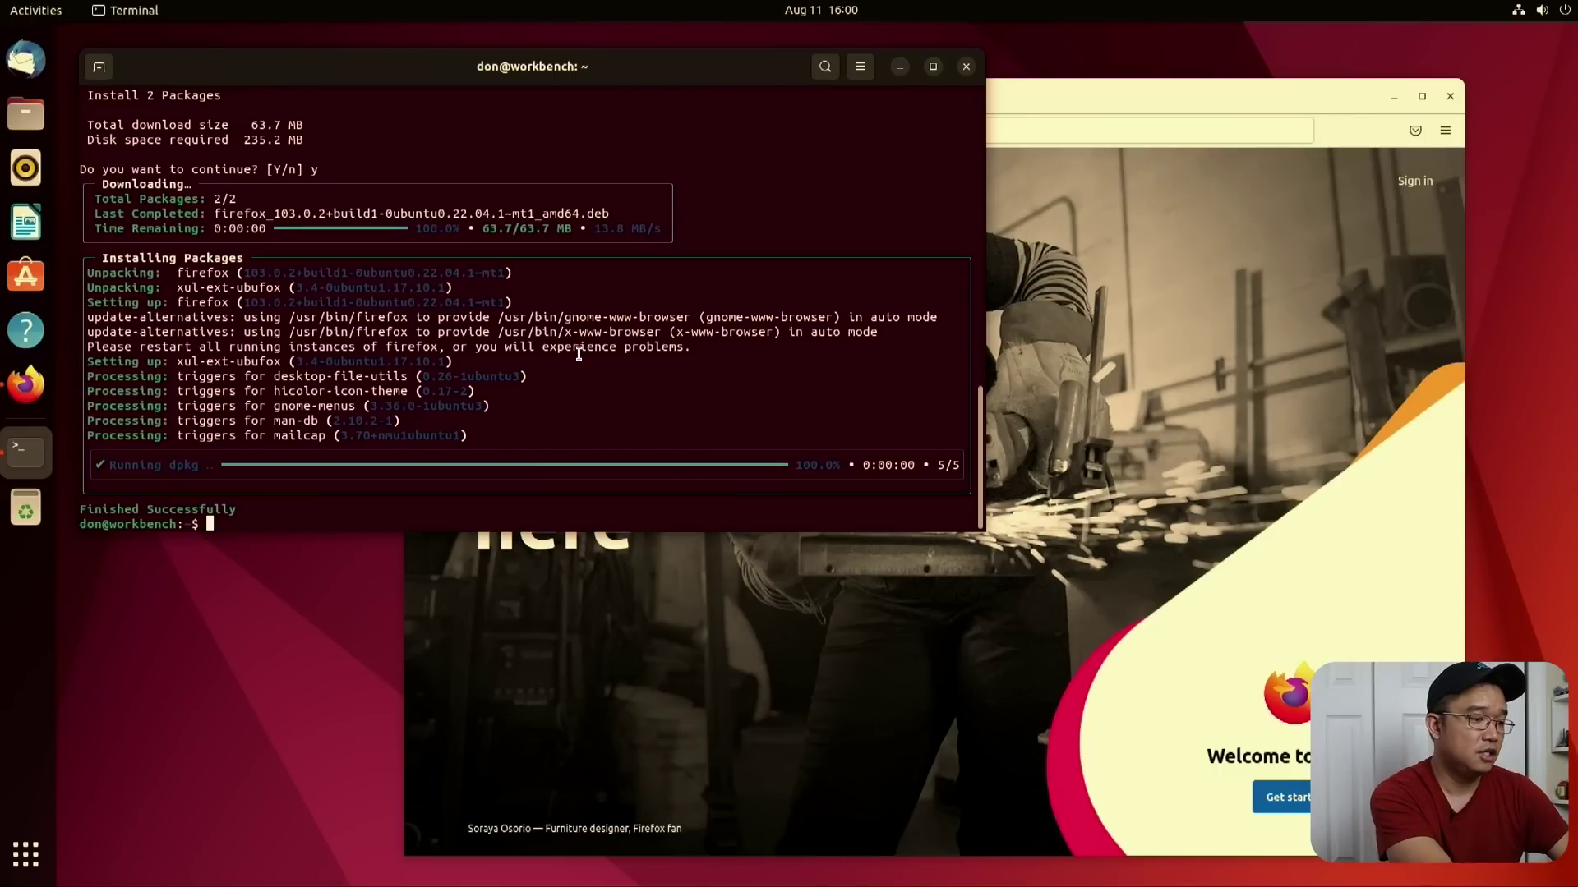
# - Install gnome-shell-extension-manager with sudo nala install, confirming with y
pyautogui.write('sudo nala')
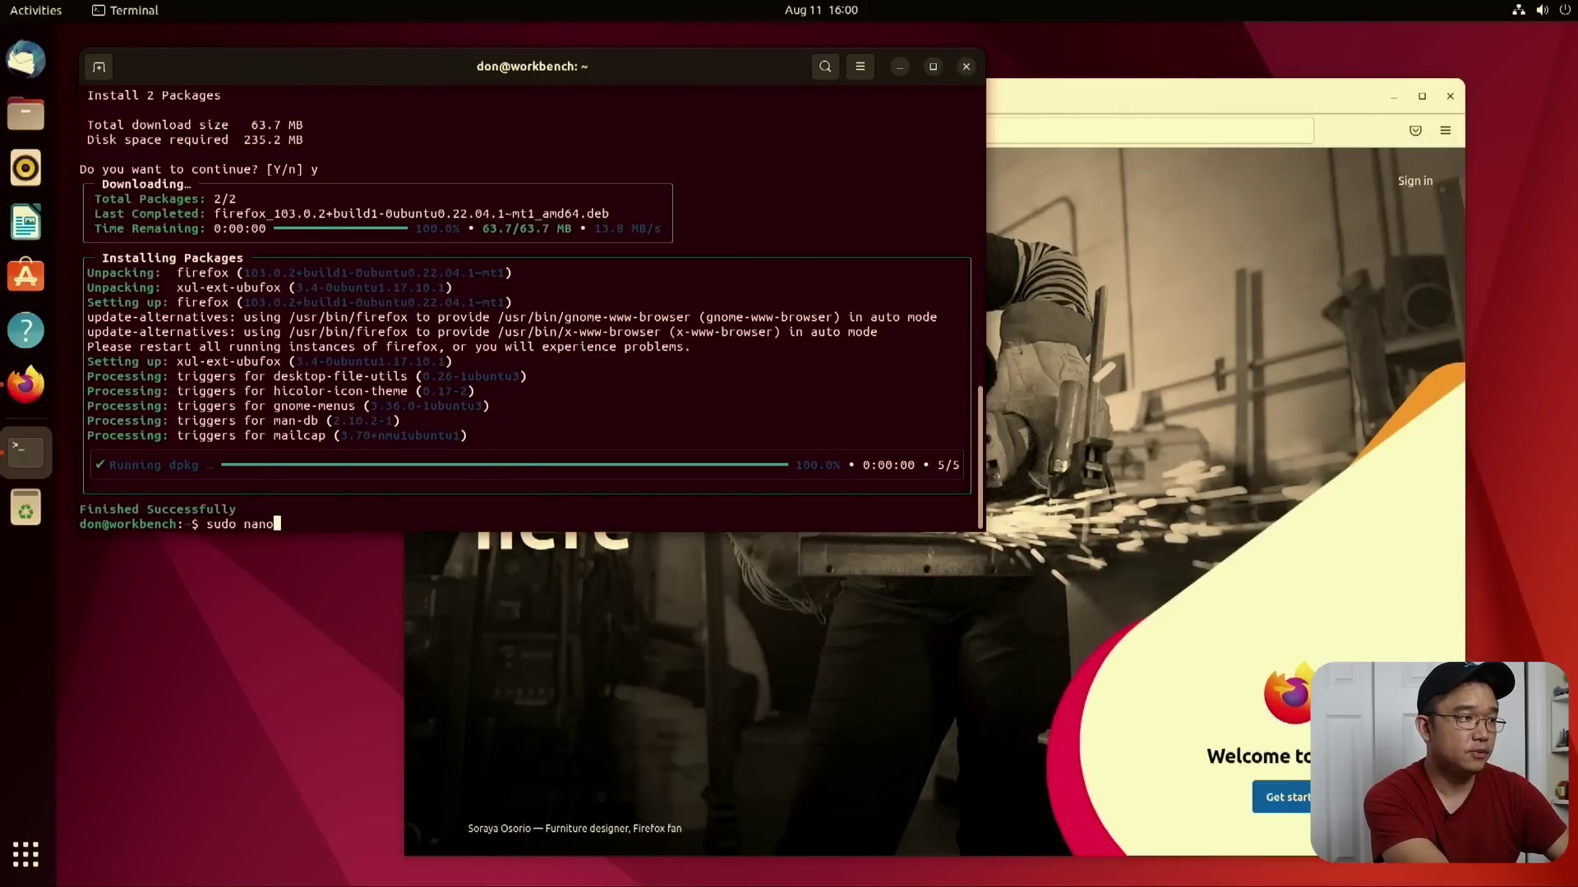
pyautogui.press('BackSpace')
pyautogui.press('BackSpace')
pyautogui.press('BackSpace')
pyautogui.write('ala')
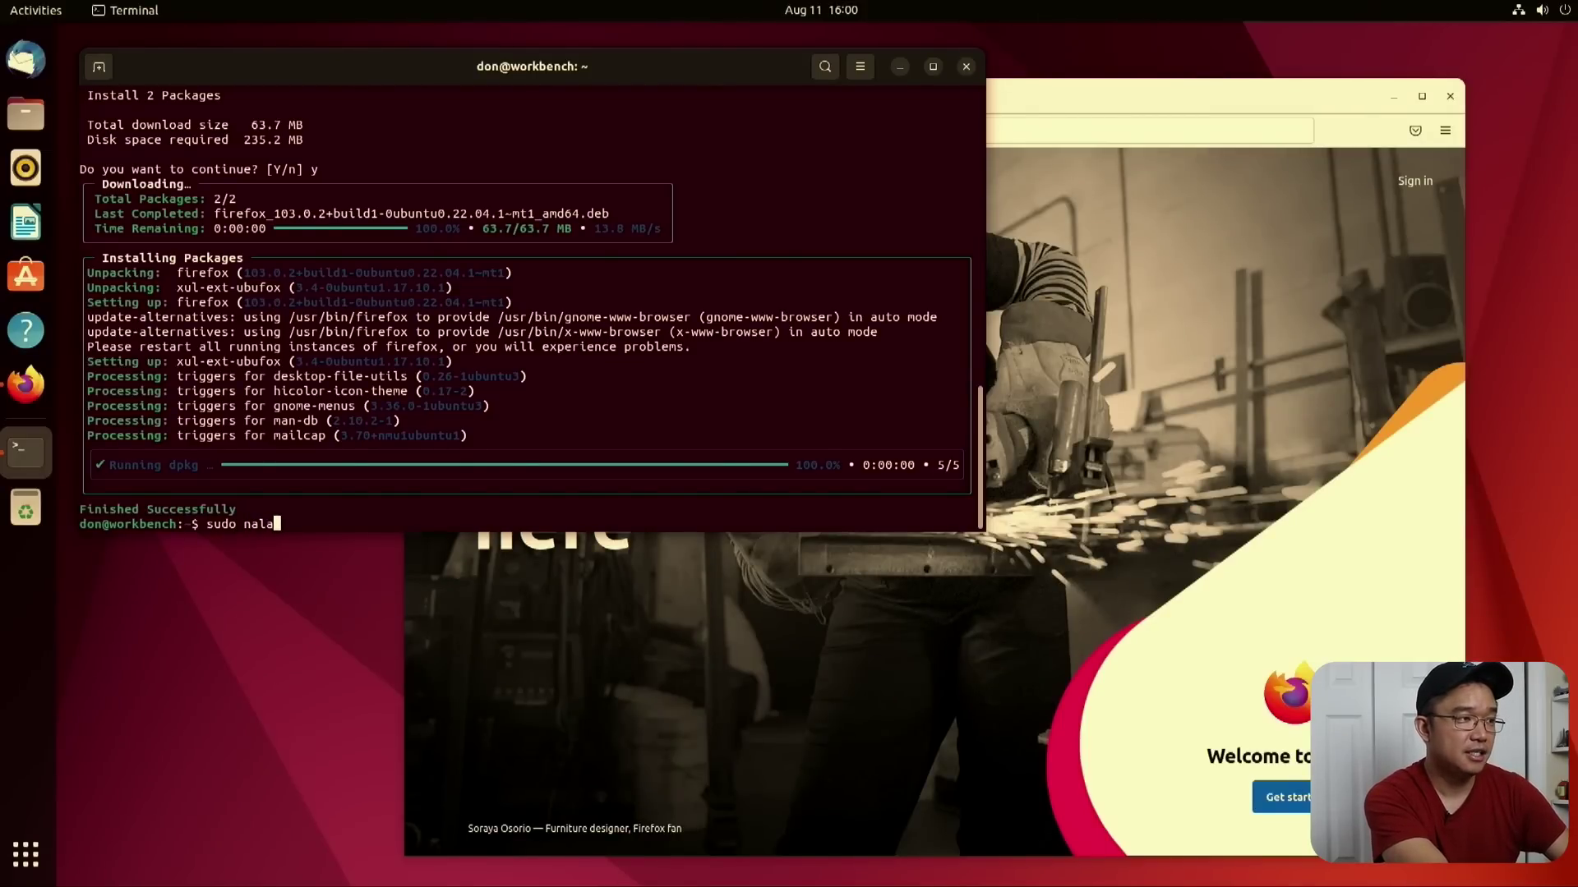
pyautogui.write(' install gnome-sh')
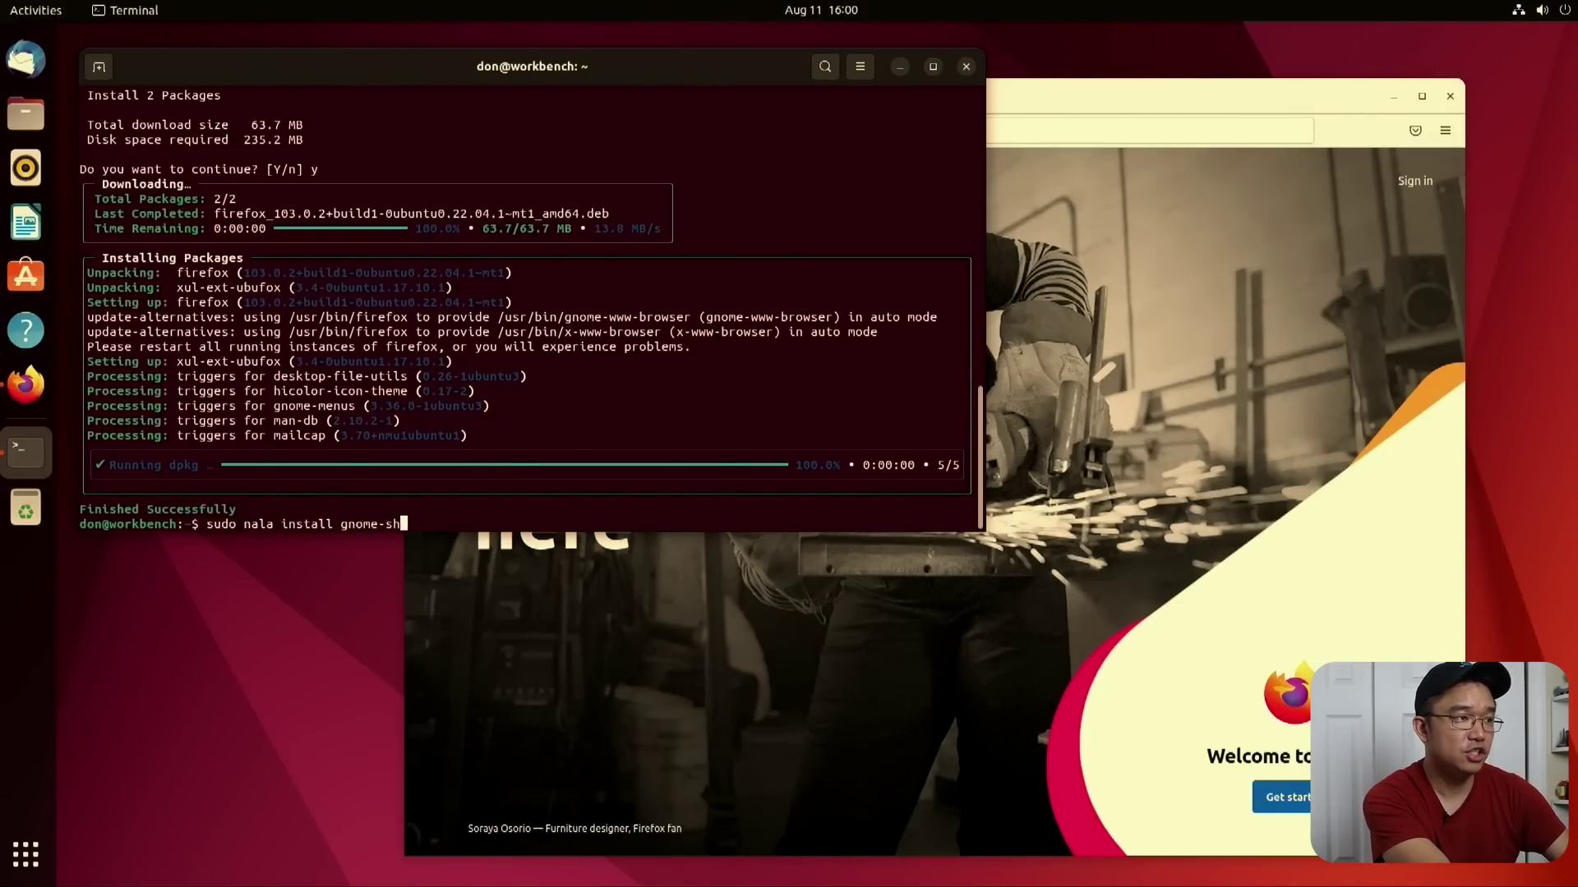
pyautogui.write('ell-exete')
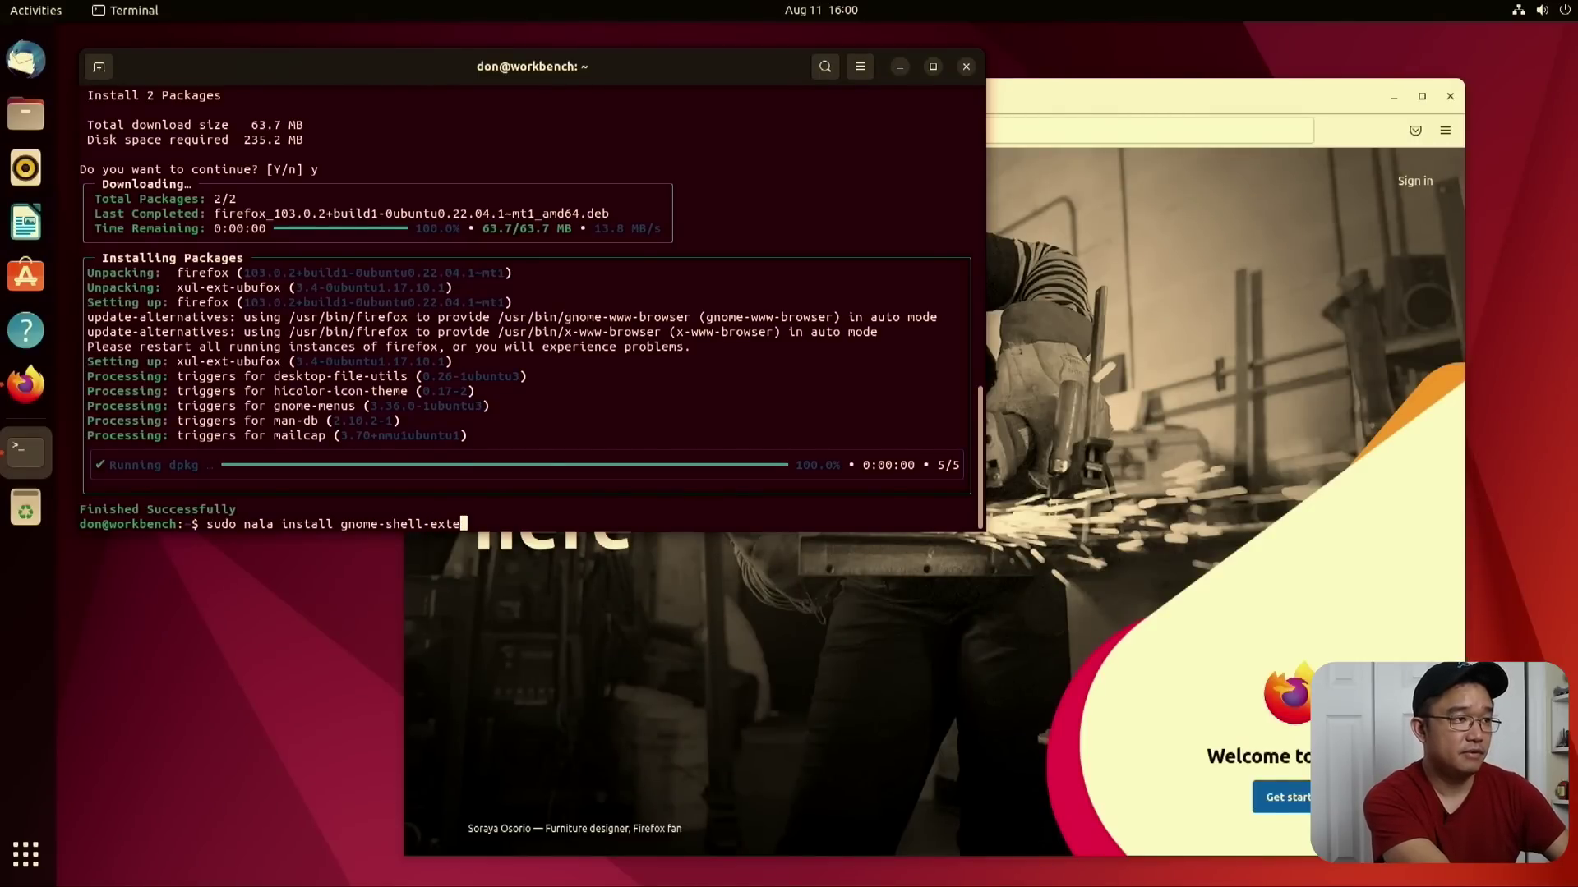
pyautogui.write('nsion-ma')
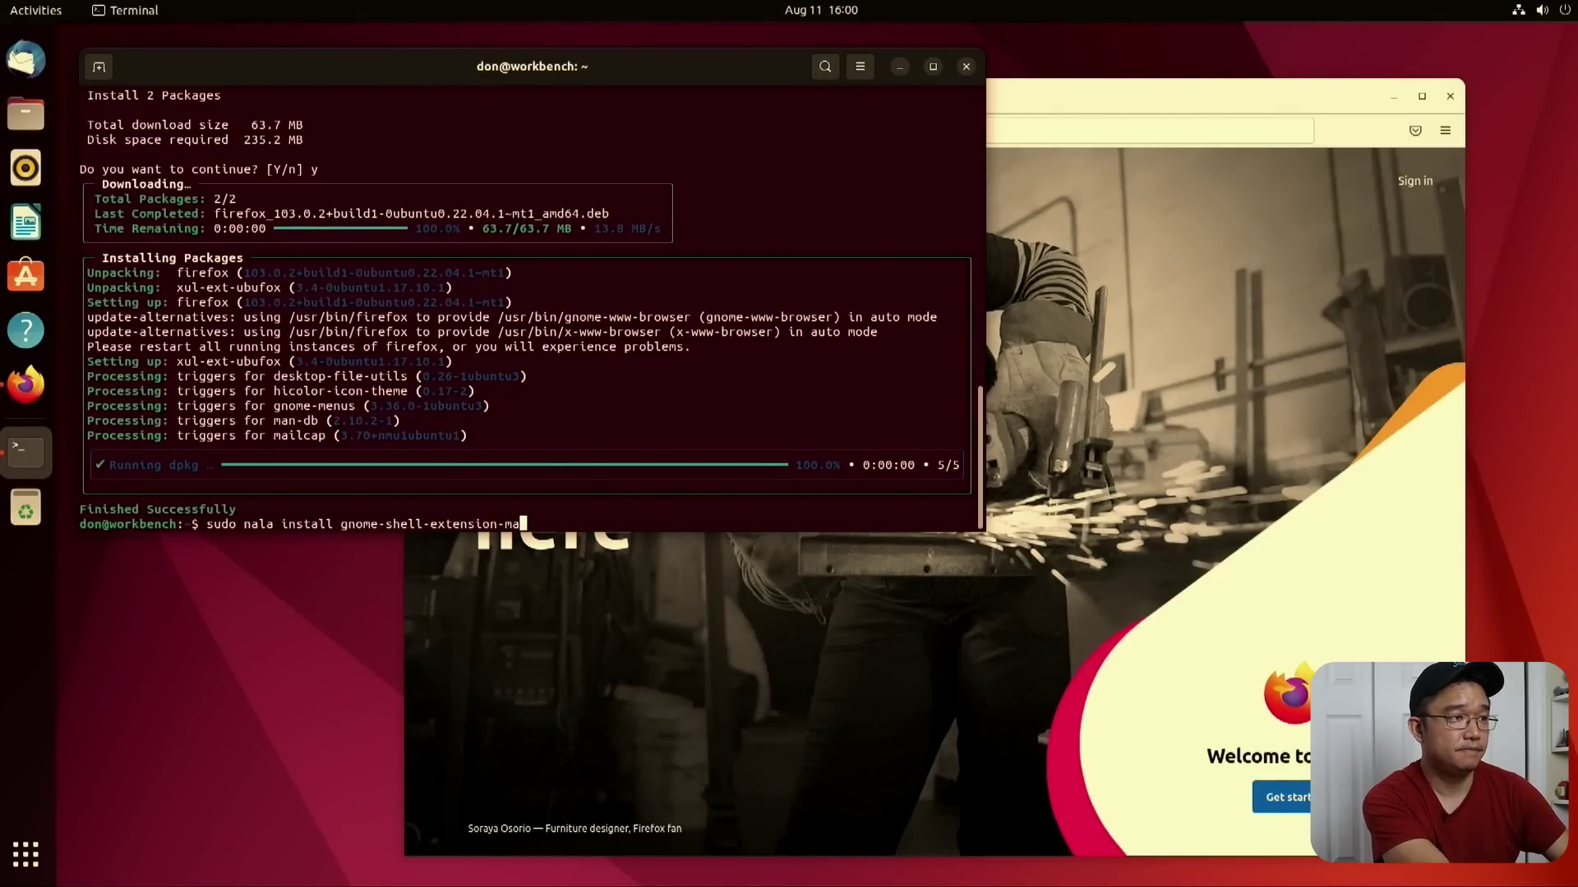
pyautogui.write('nager')
pyautogui.press('Return')
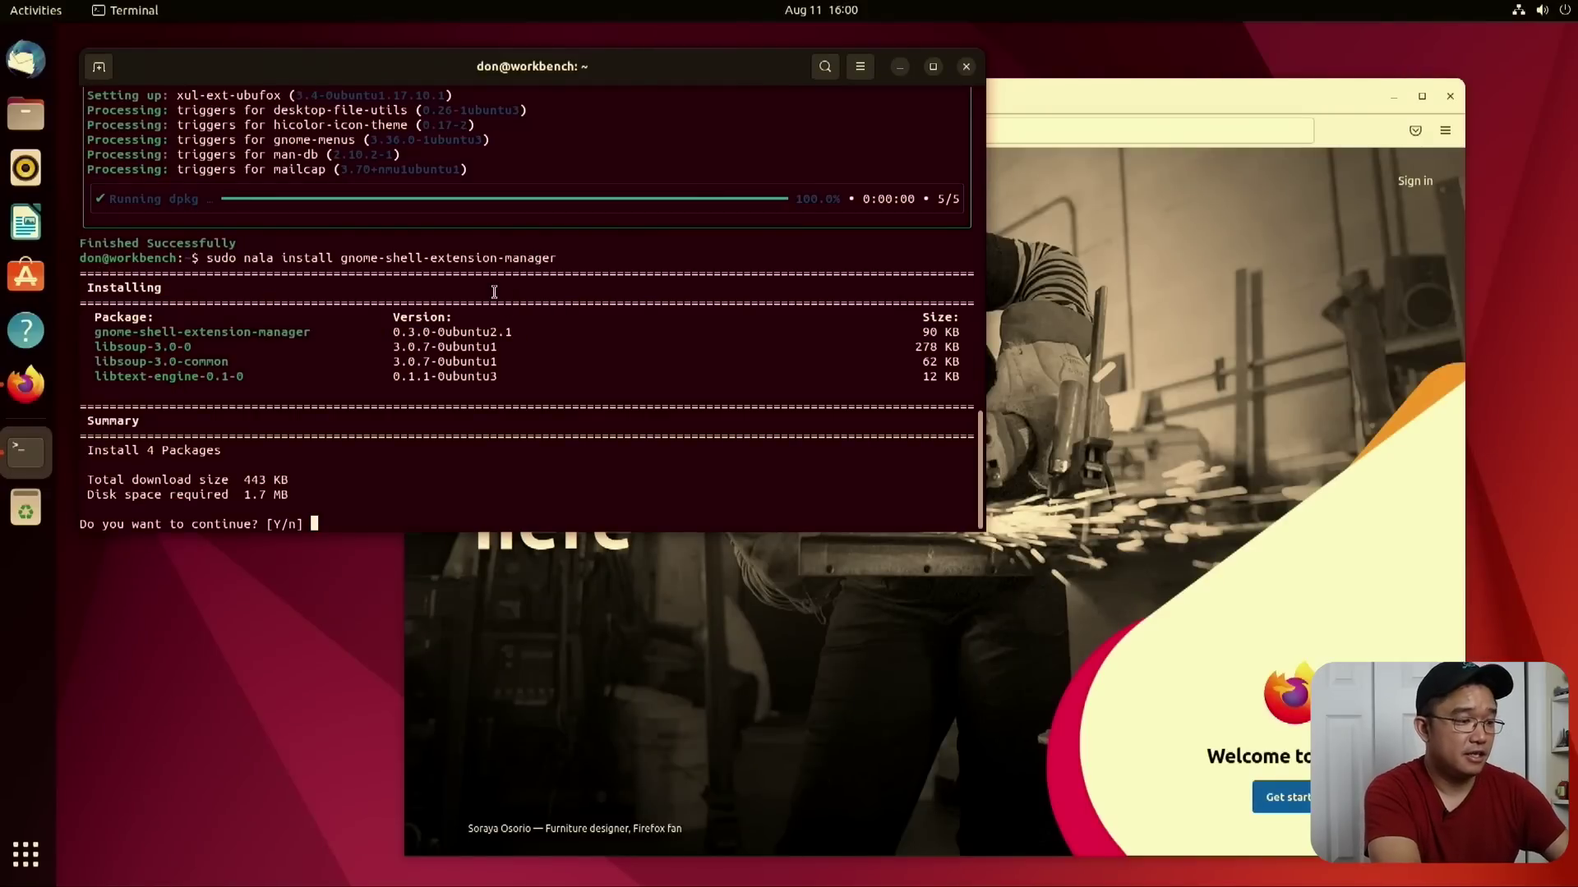
pyautogui.write('y')
pyautogui.press('Return')
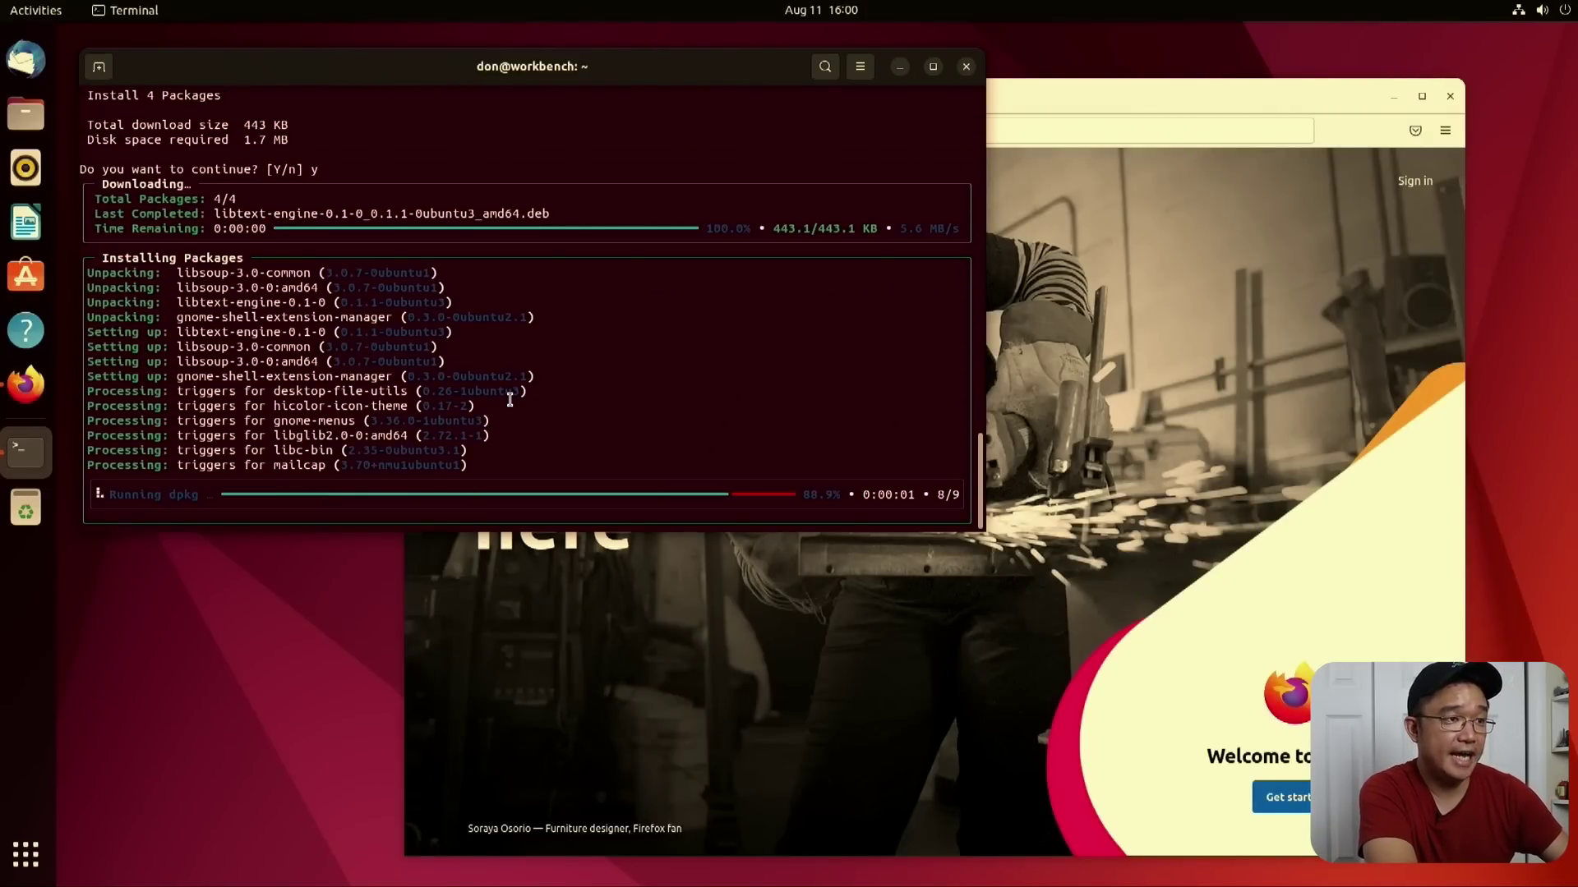
pyautogui.click(26, 854)
# - Launch Extension Manager and install User Themes from the online catalogue
pyautogui.write('ext')
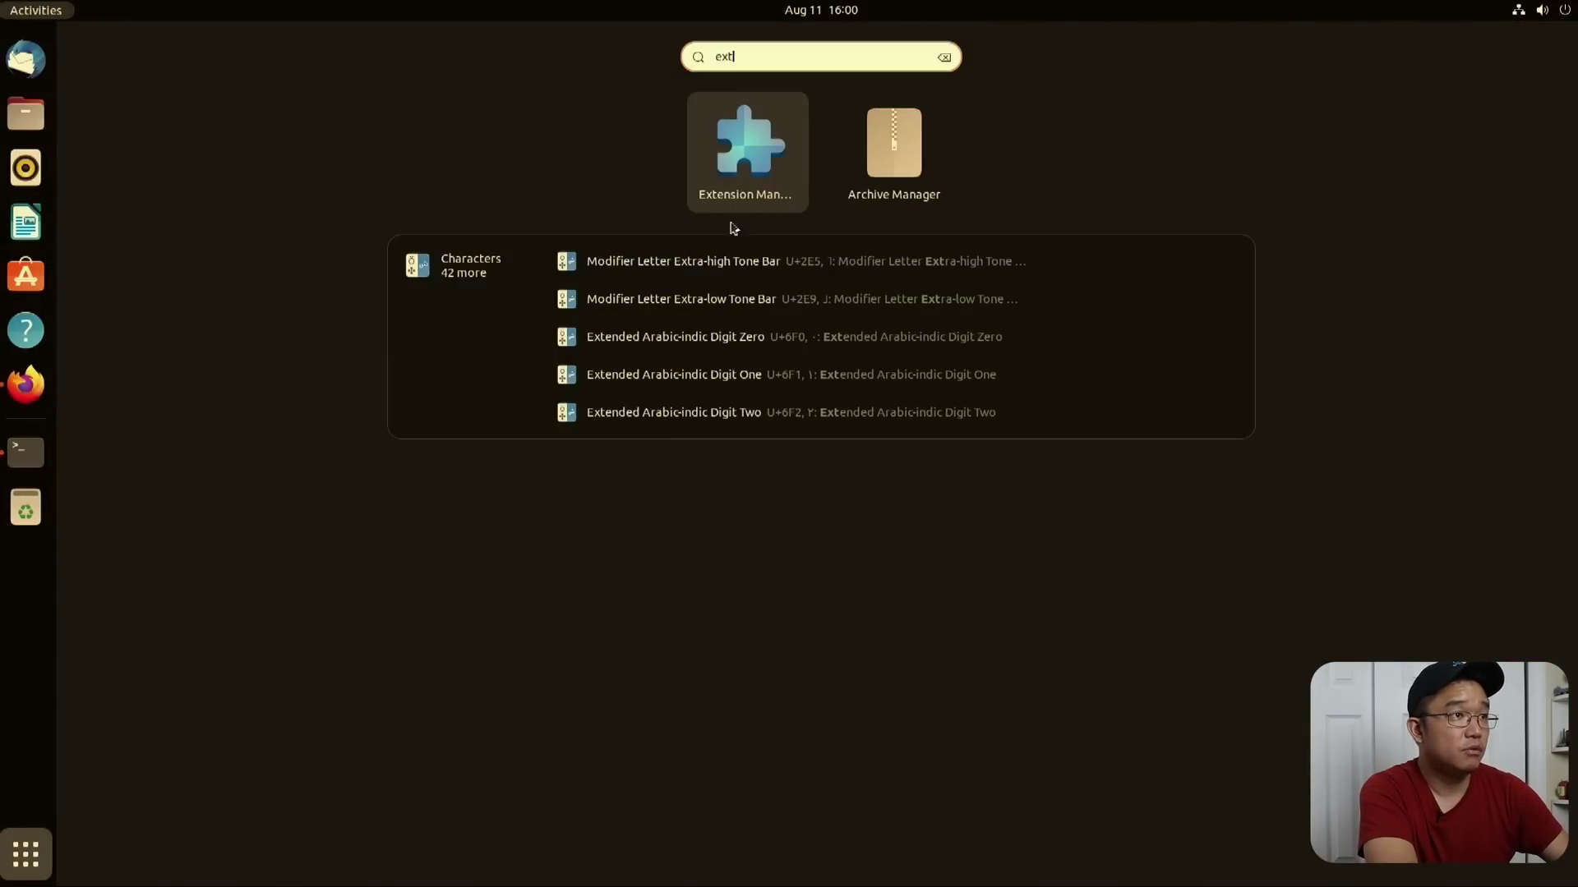
pyautogui.click(746, 175)
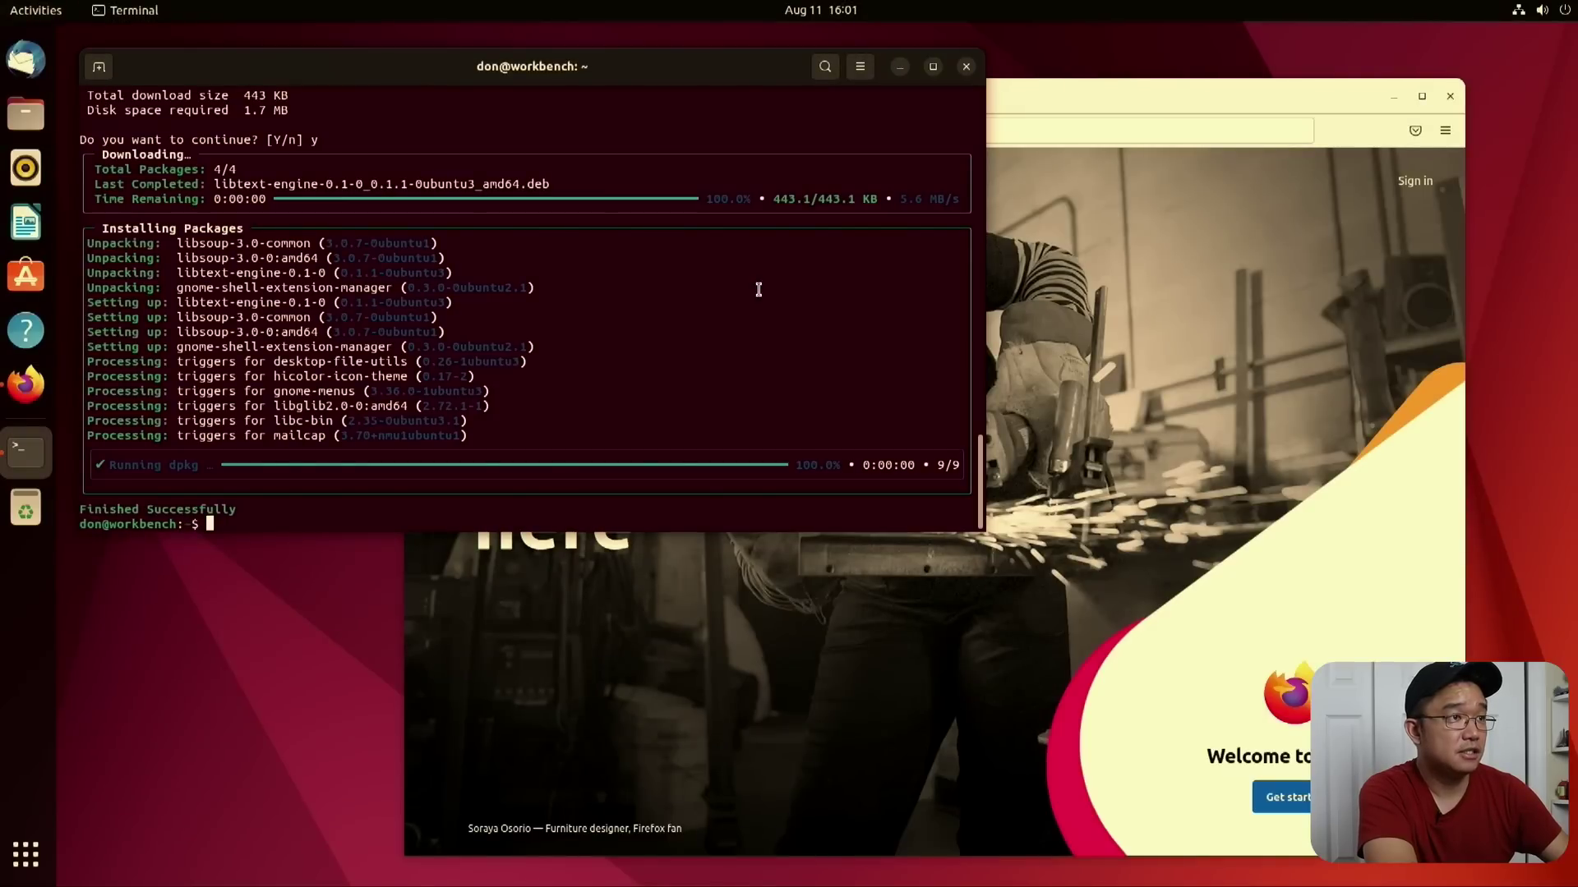
pyautogui.click(287, 319)
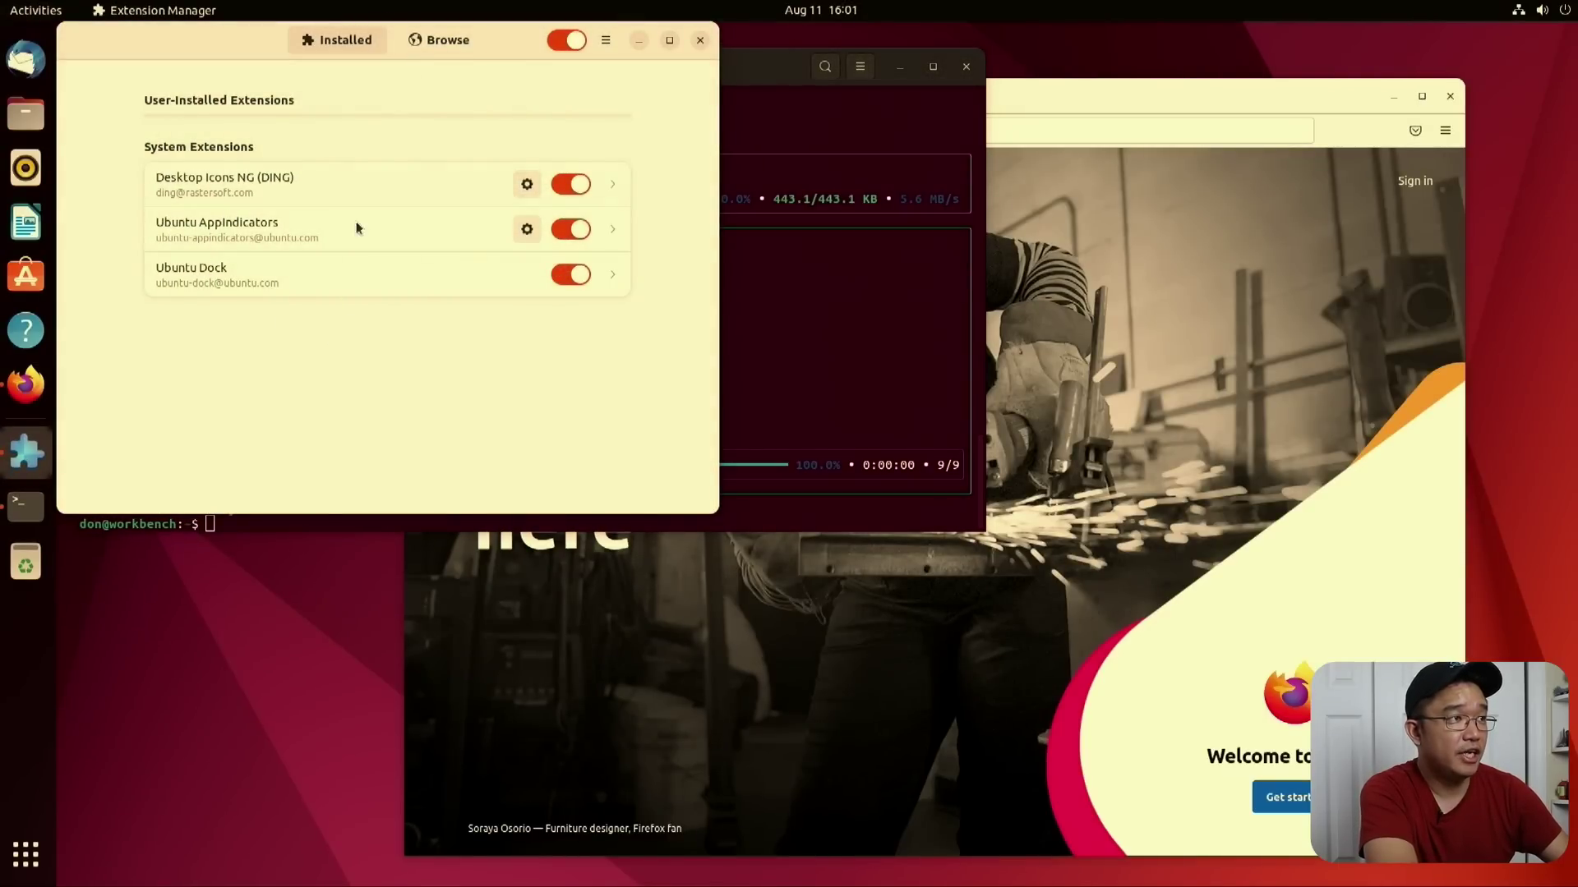
pyautogui.moveTo(511, 51); pyautogui.dragTo(571, 267)
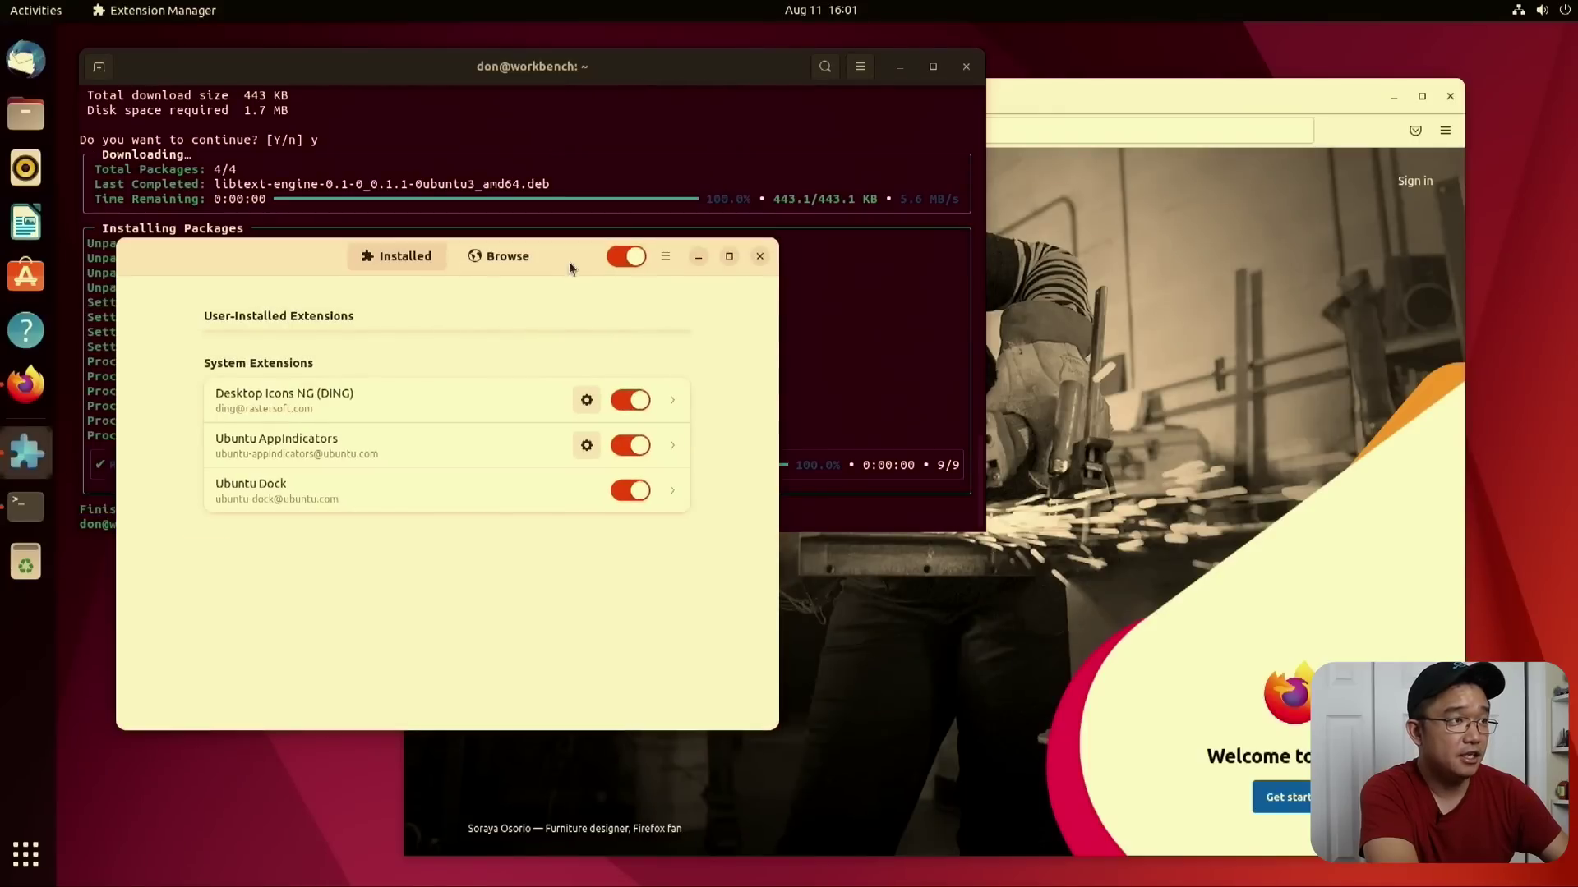
pyautogui.click(496, 263)
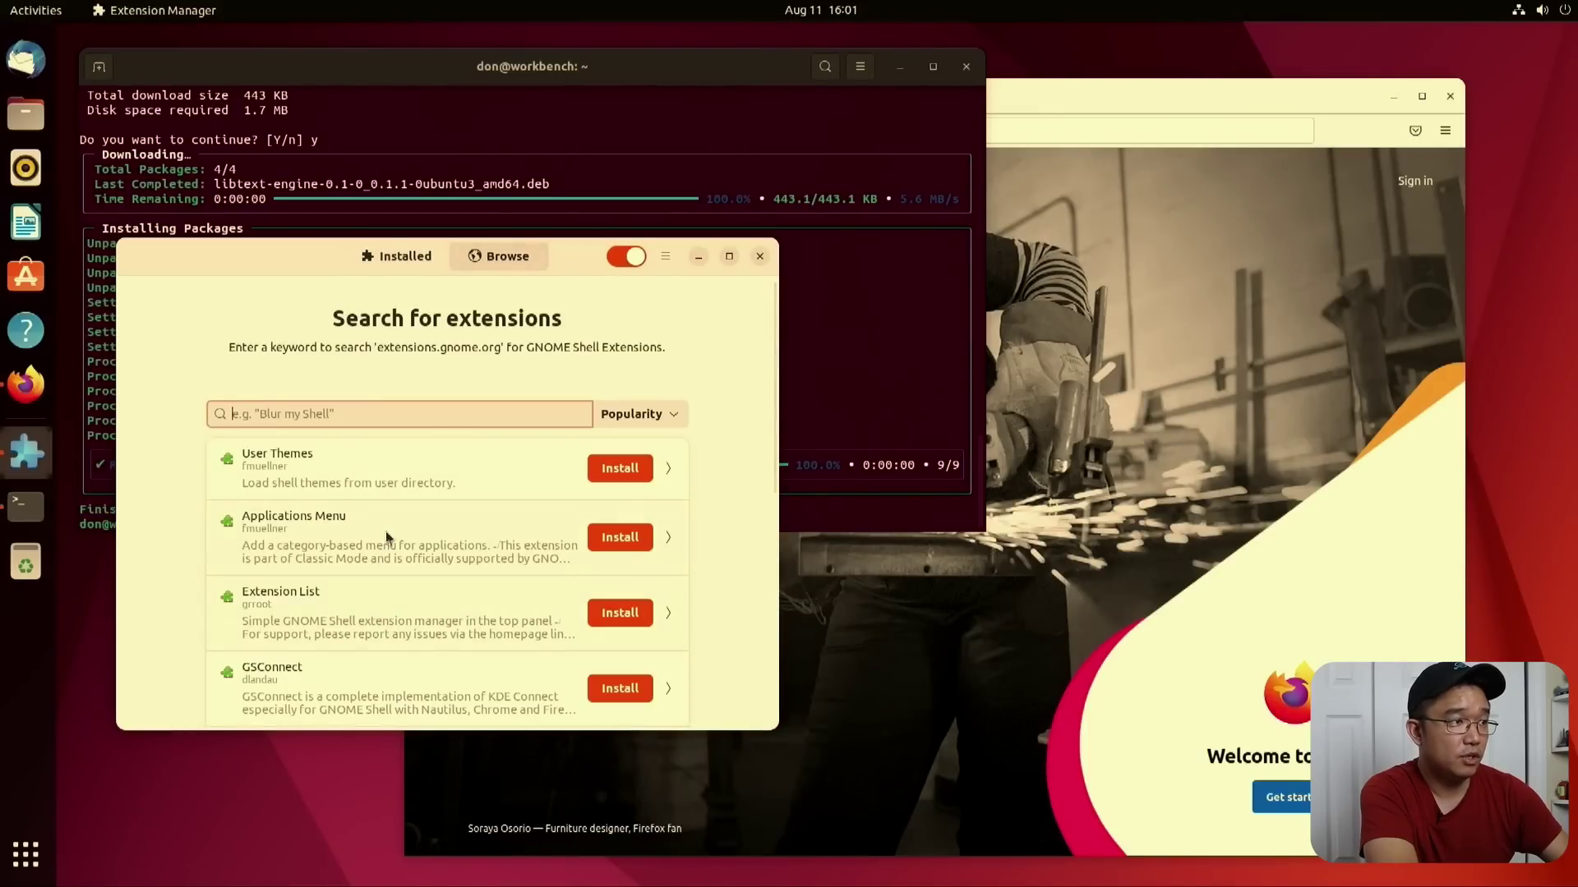
pyautogui.click(613, 476)
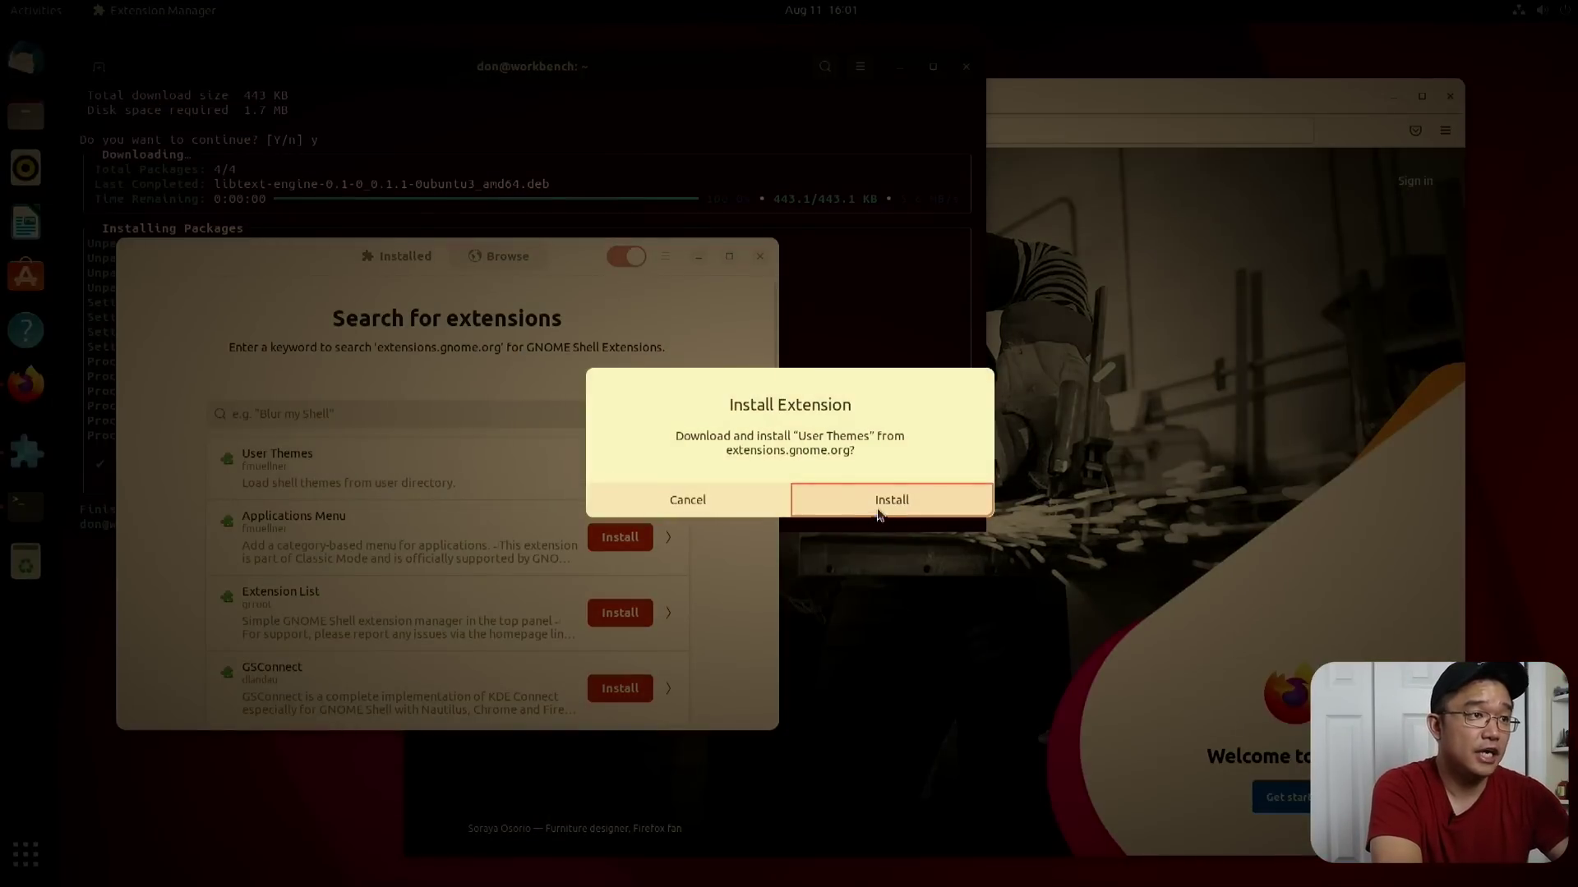
pyautogui.click(887, 497)
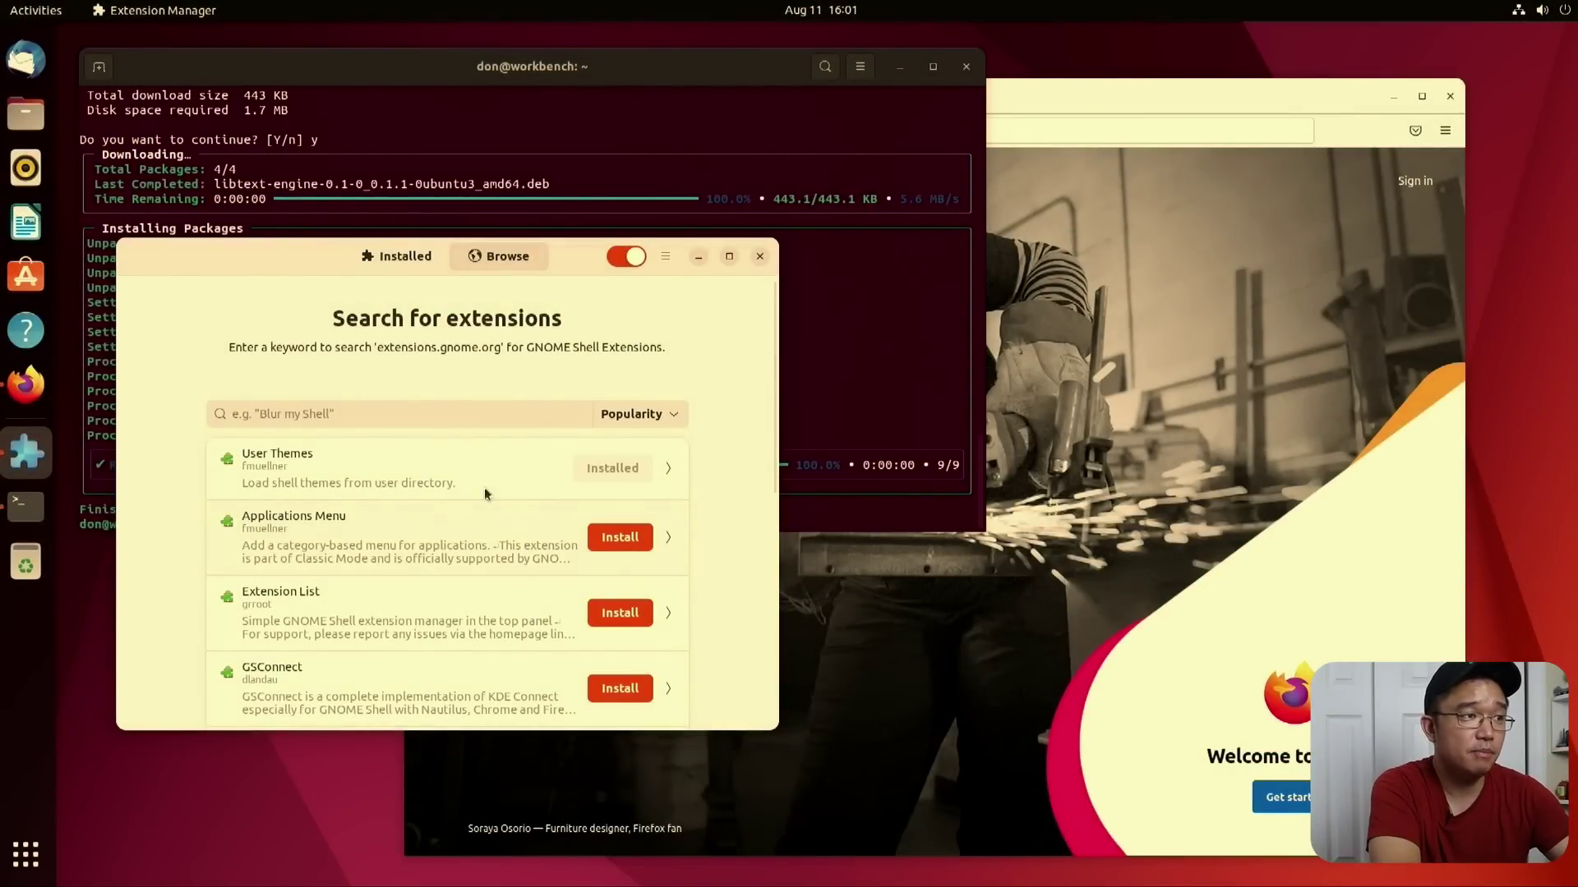
# - Search 'caff', install Caffeine, and switch it on from the top bar
pyautogui.scroll(-10, 514, 474)
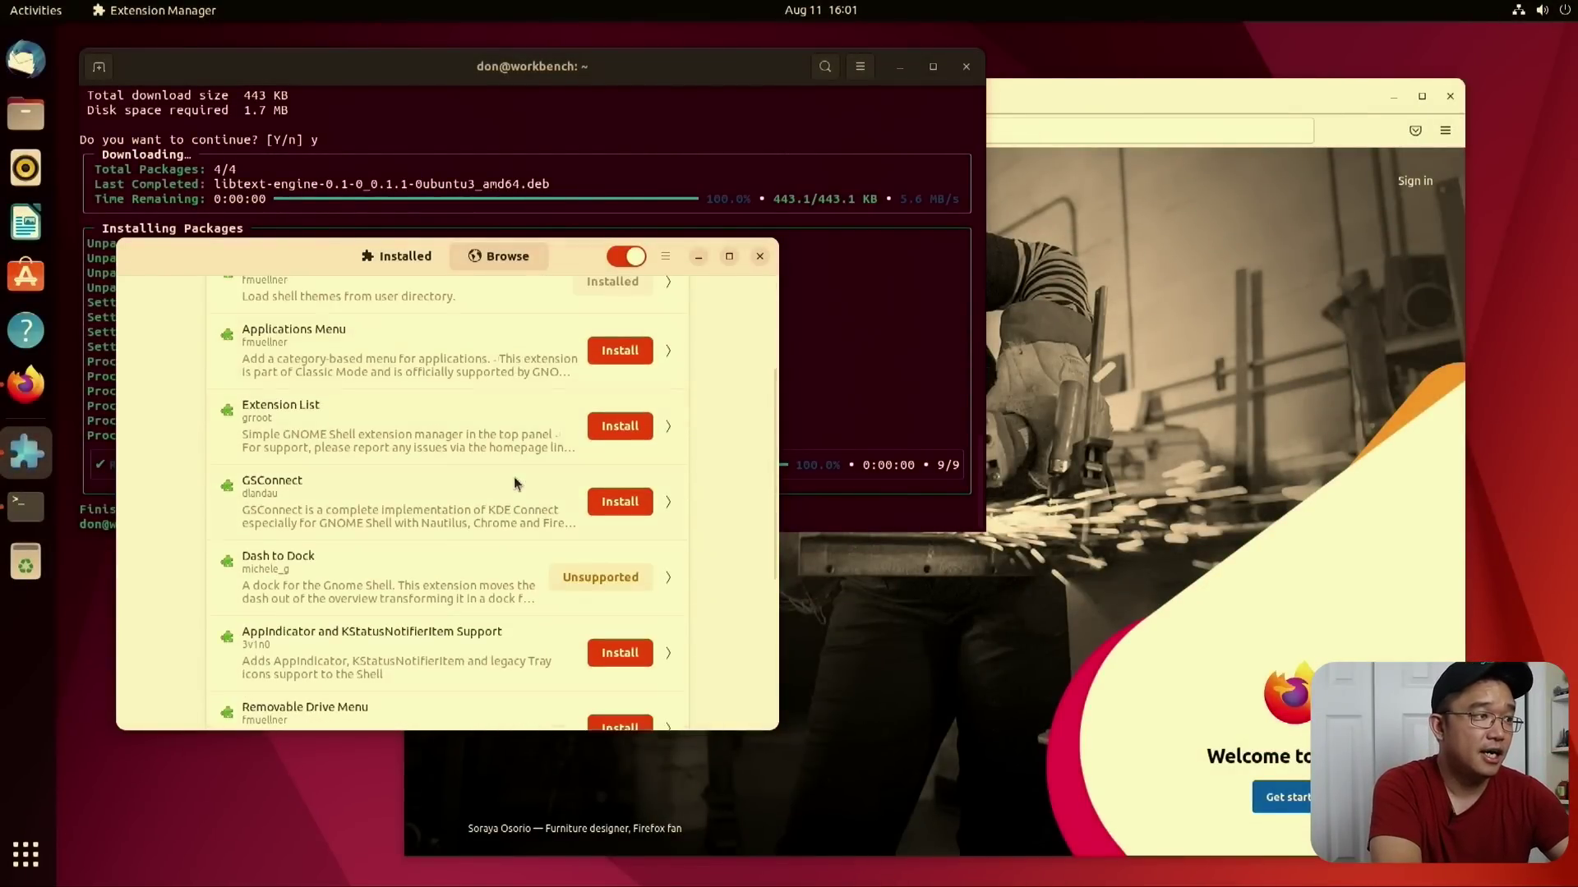
pyautogui.scroll(10, 514, 477)
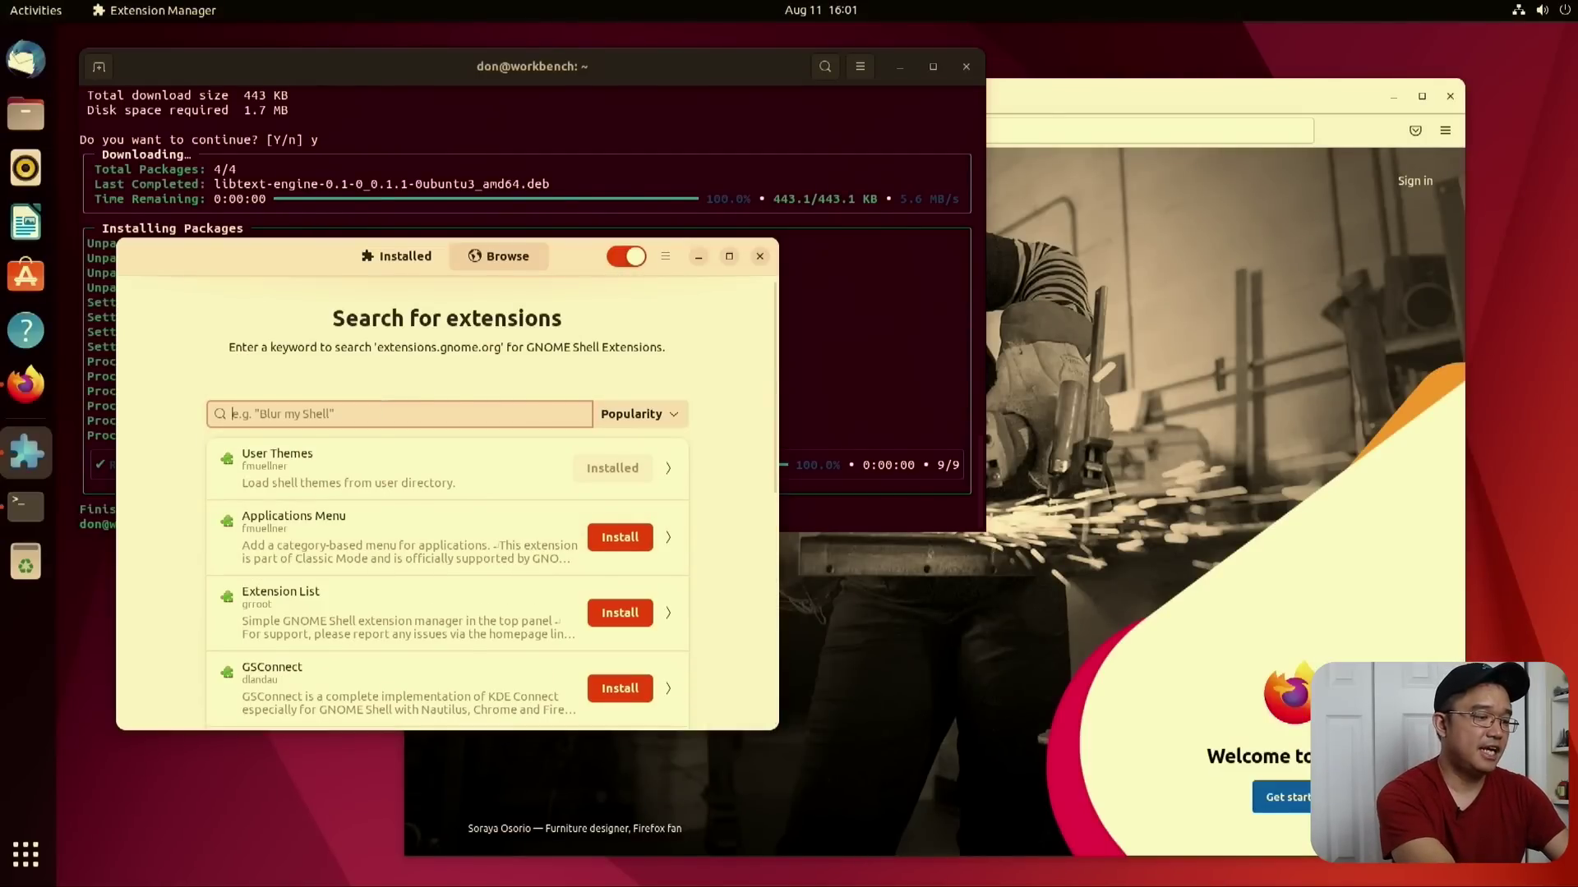
pyautogui.write('caff')
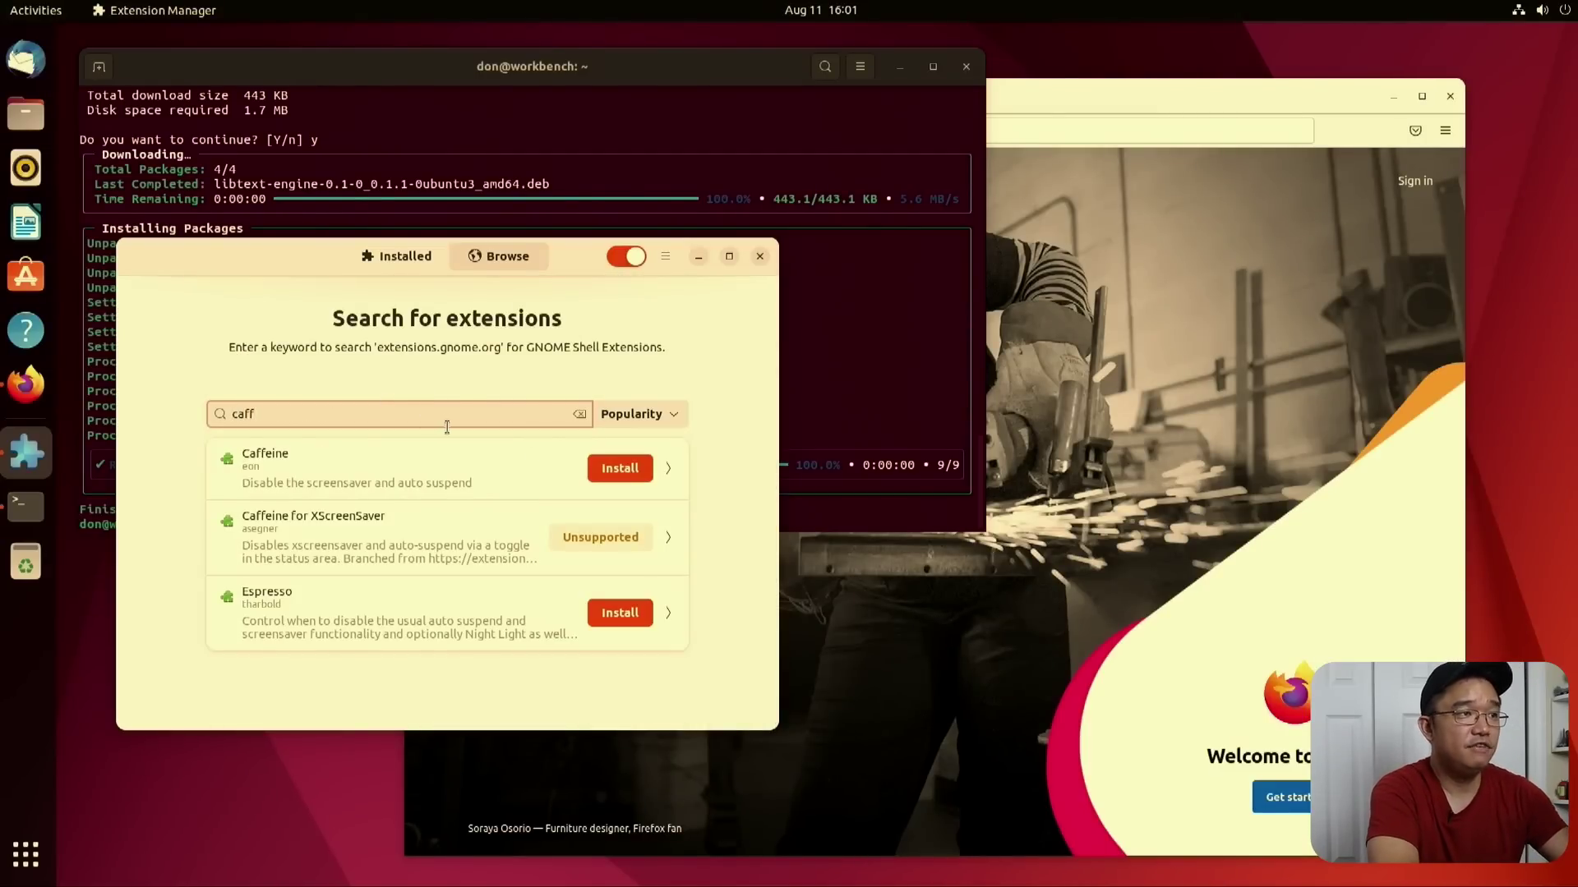
pyautogui.click(620, 468)
pyautogui.click(891, 490)
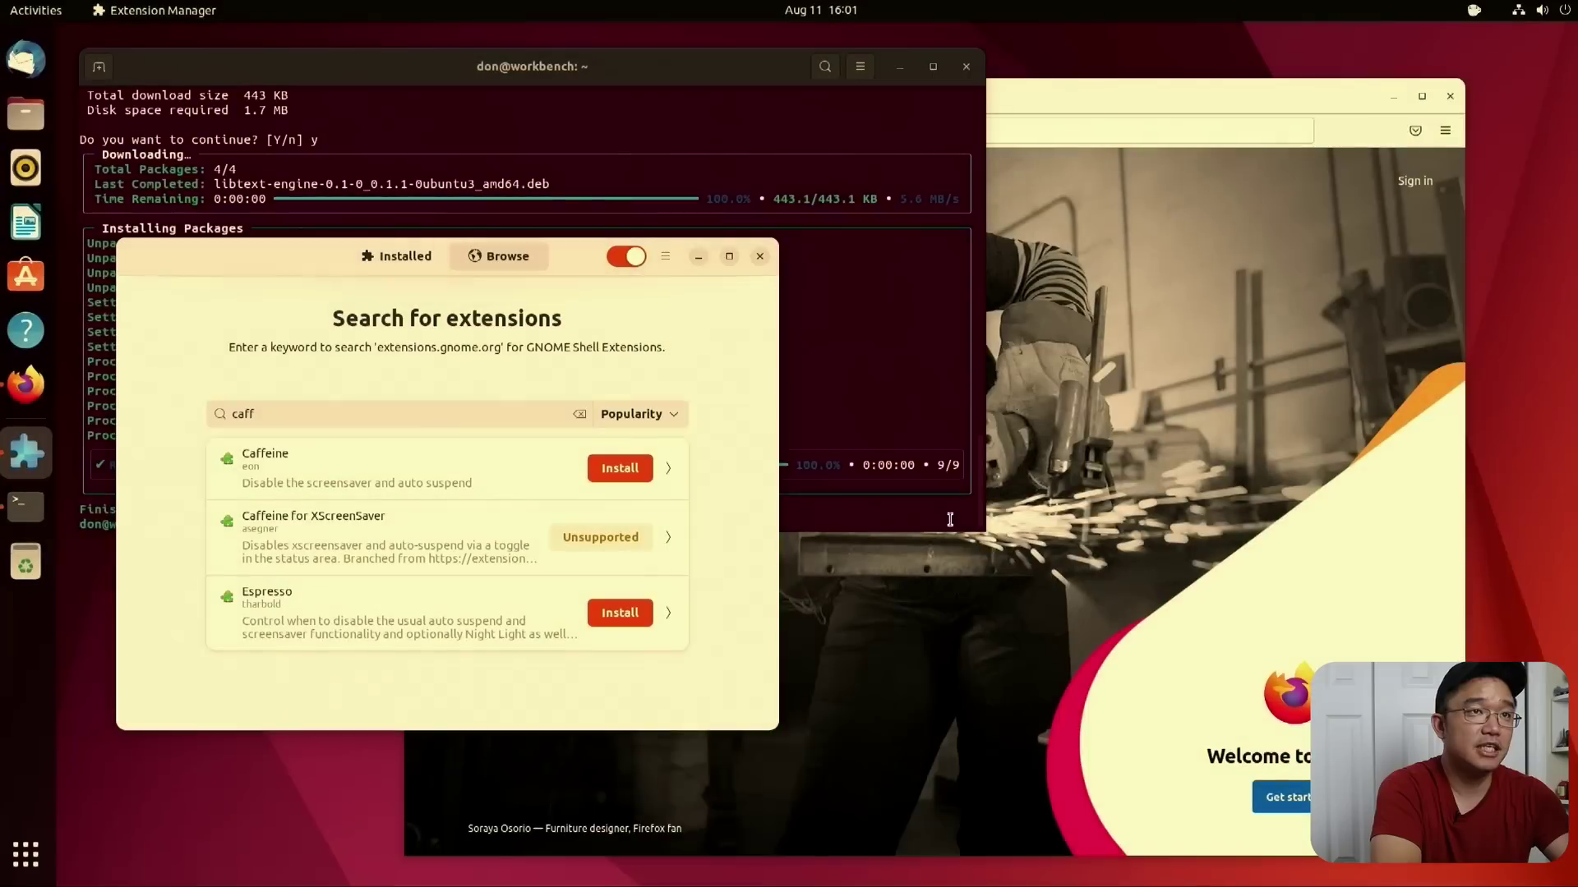
pyautogui.click(1471, 12)
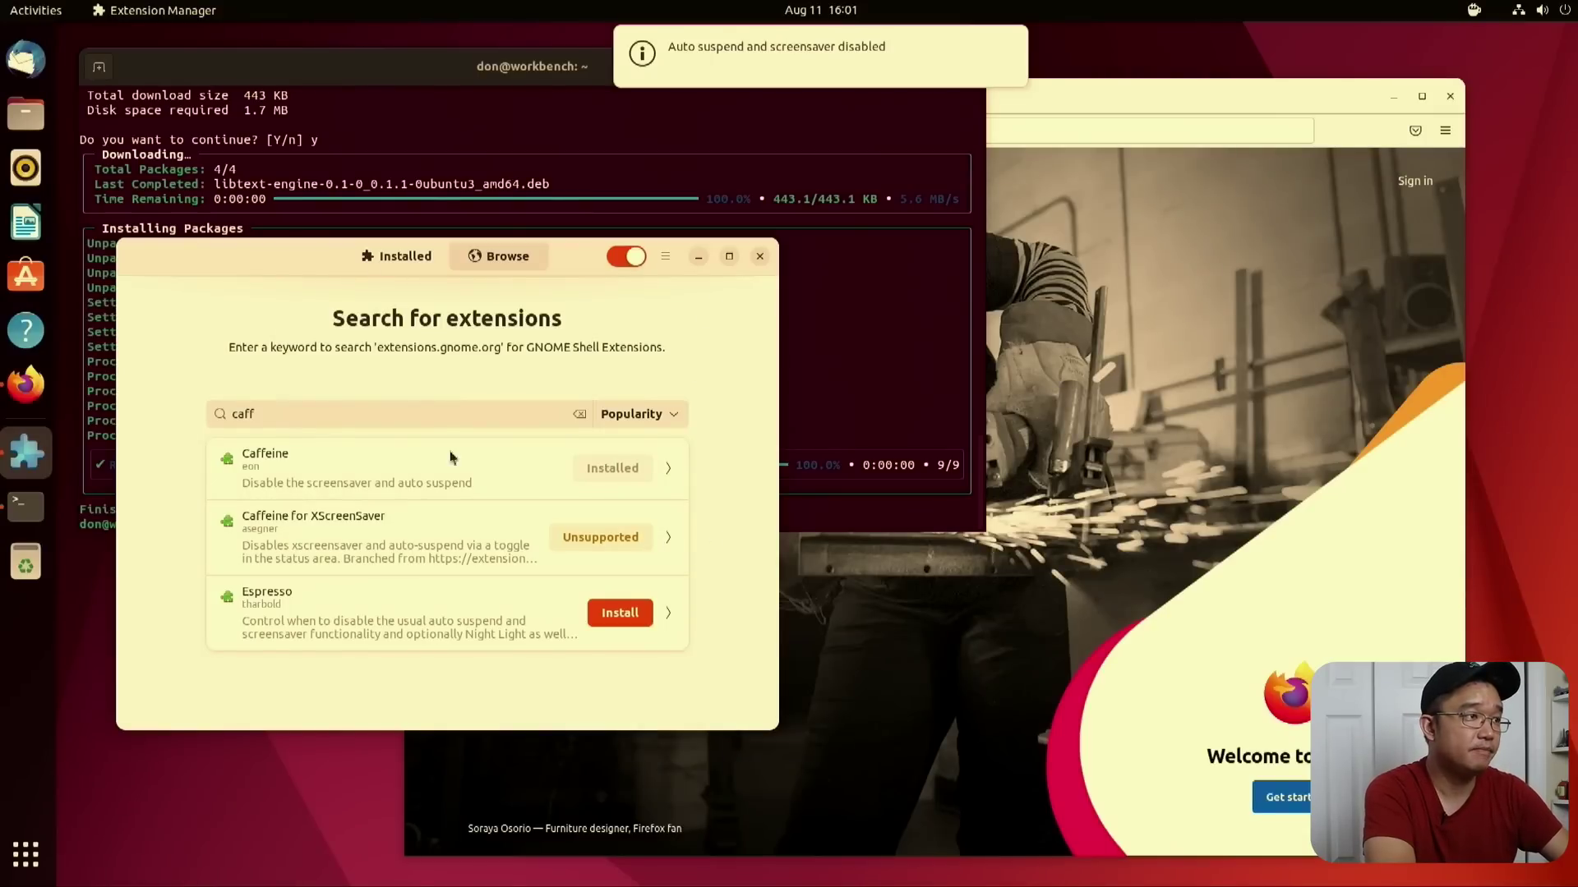
pyautogui.tripleClick(312, 410)
# - Search 'blur my' in the catalogue and install Blur my Shell
pyautogui.write('b')
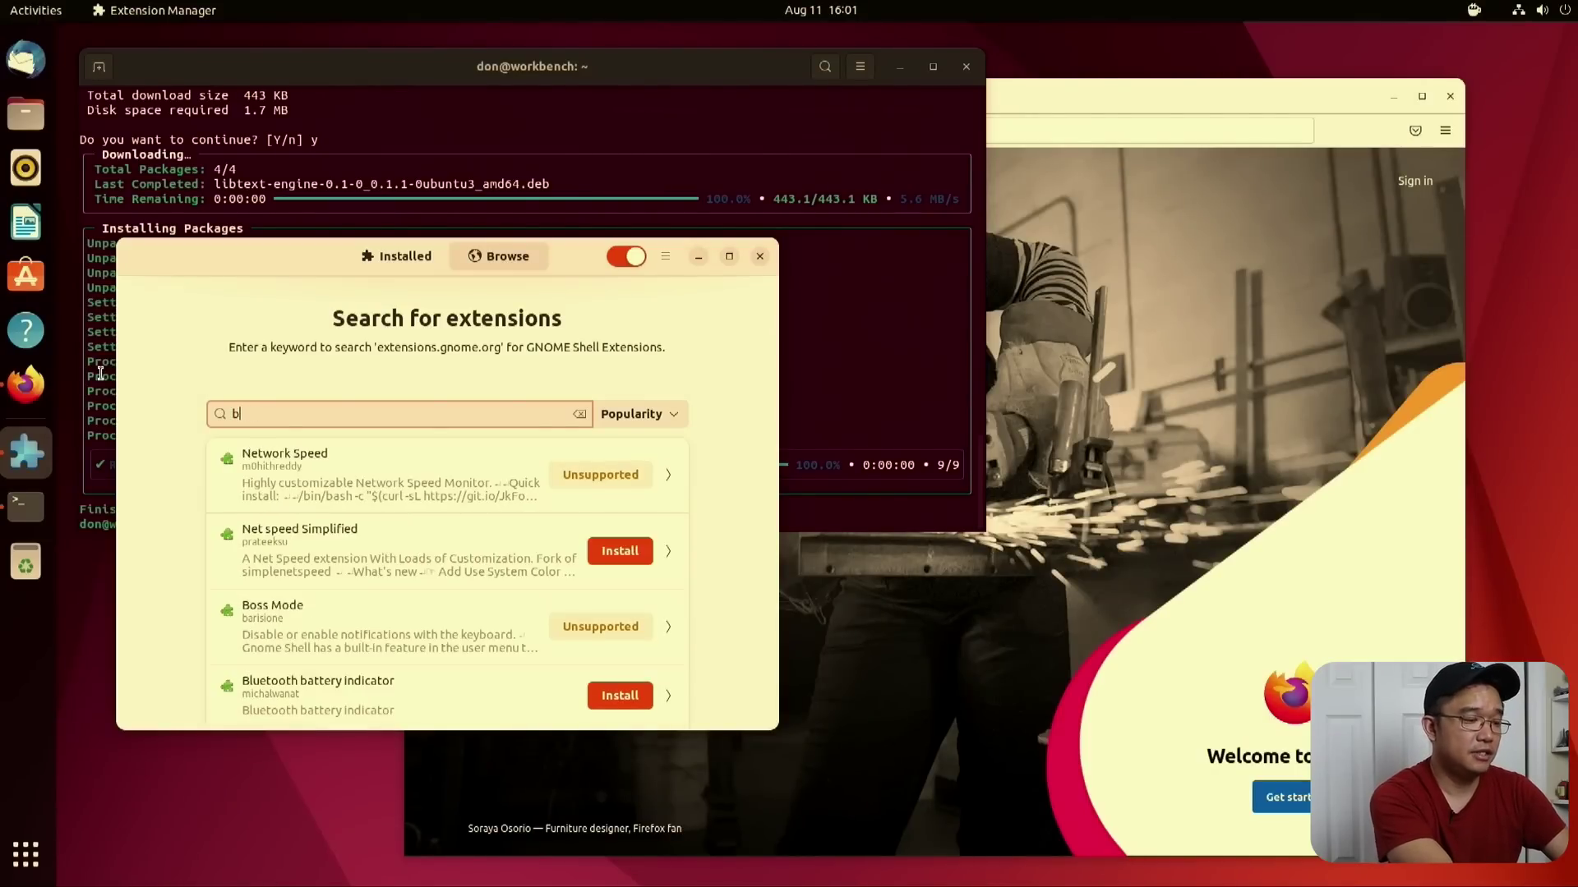
pyautogui.write('lue my')
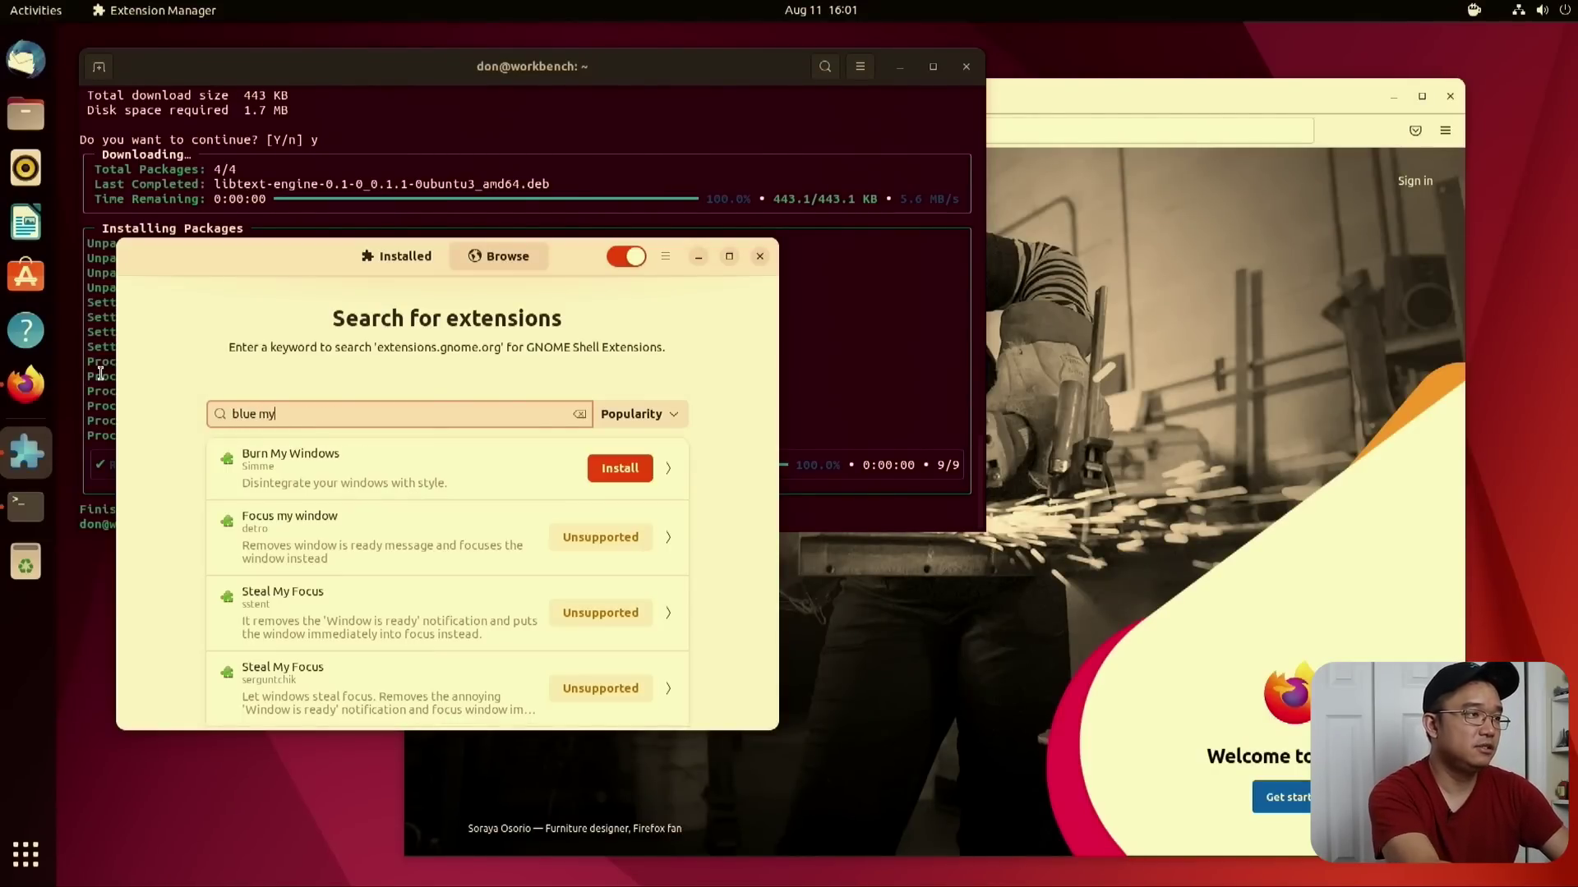
pyautogui.write('s')
pyautogui.press('BackSpace')
pyautogui.press('BackSpace')
pyautogui.press('BackSpace')
pyautogui.press('BackSpace')
pyautogui.press('BackSpace')
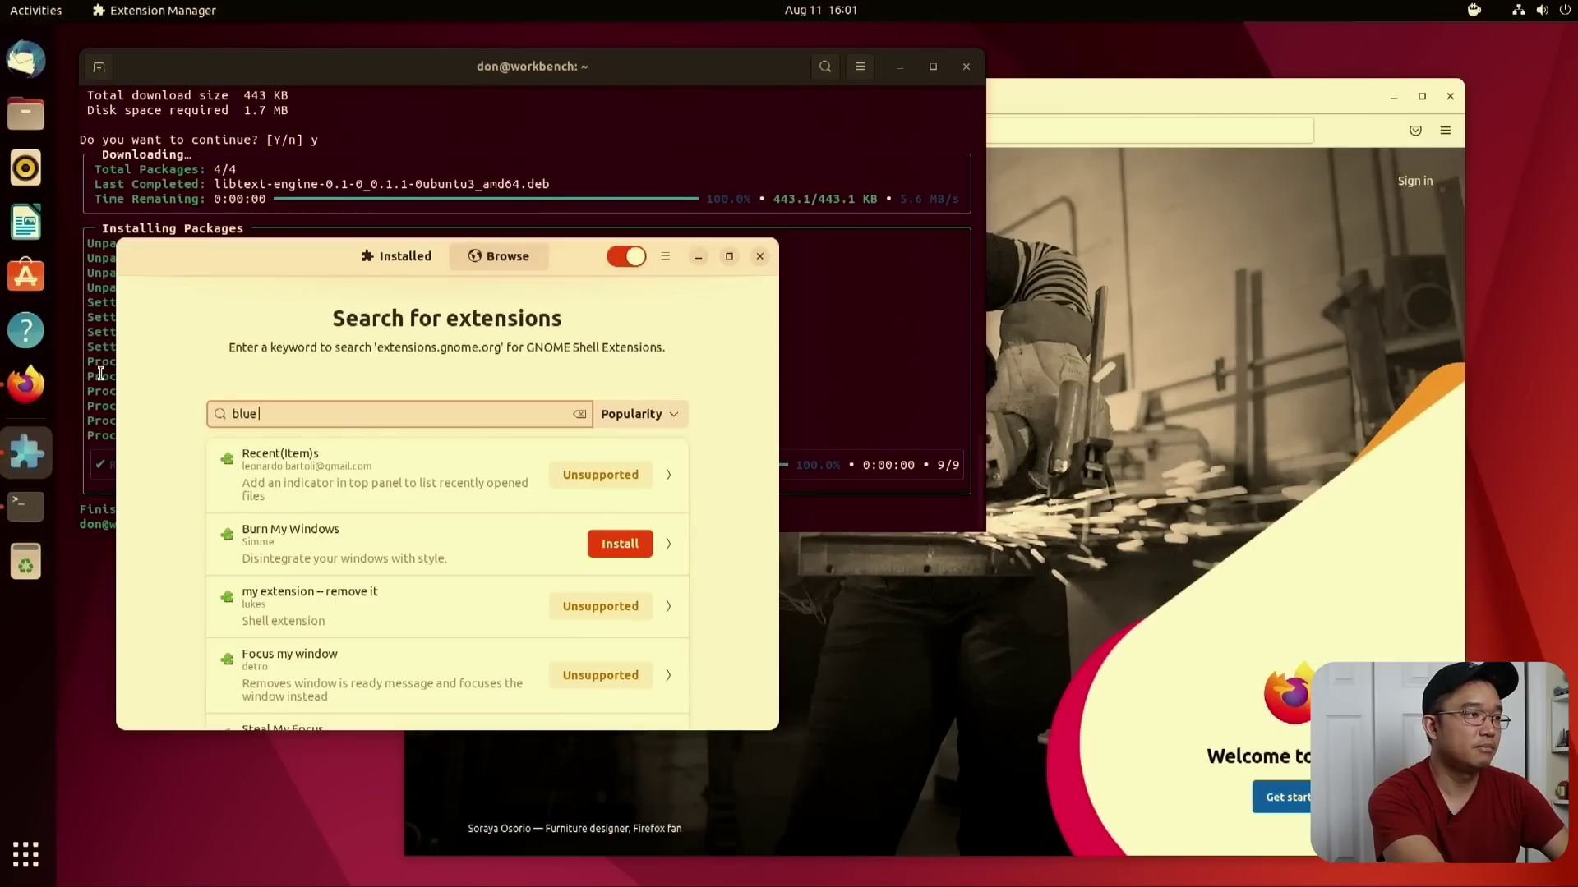
pyautogui.write('r my')
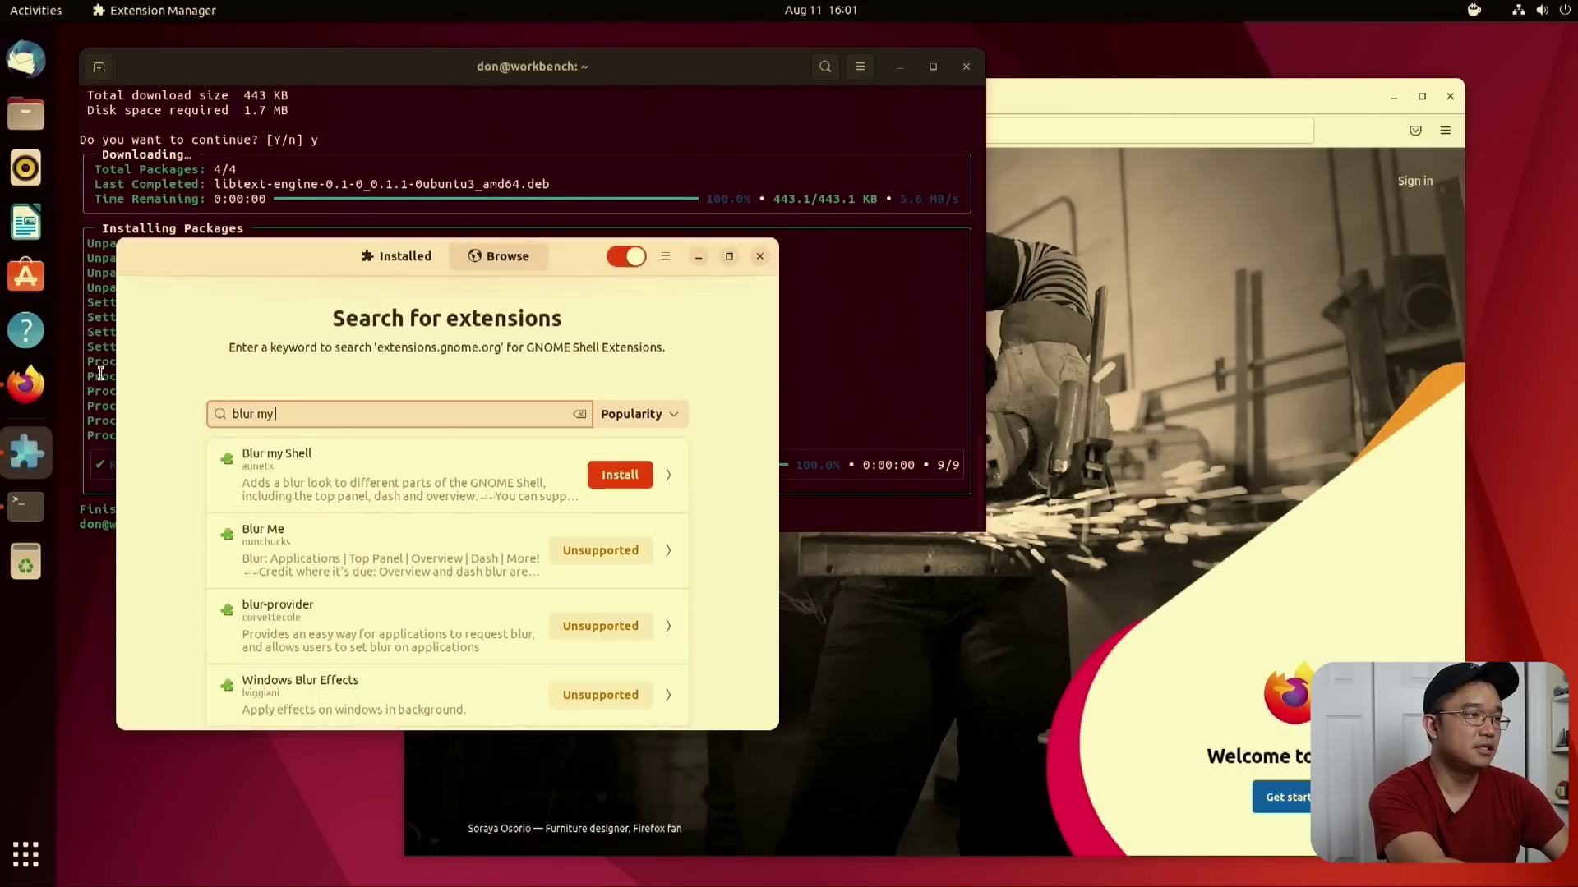
pyautogui.click(630, 485)
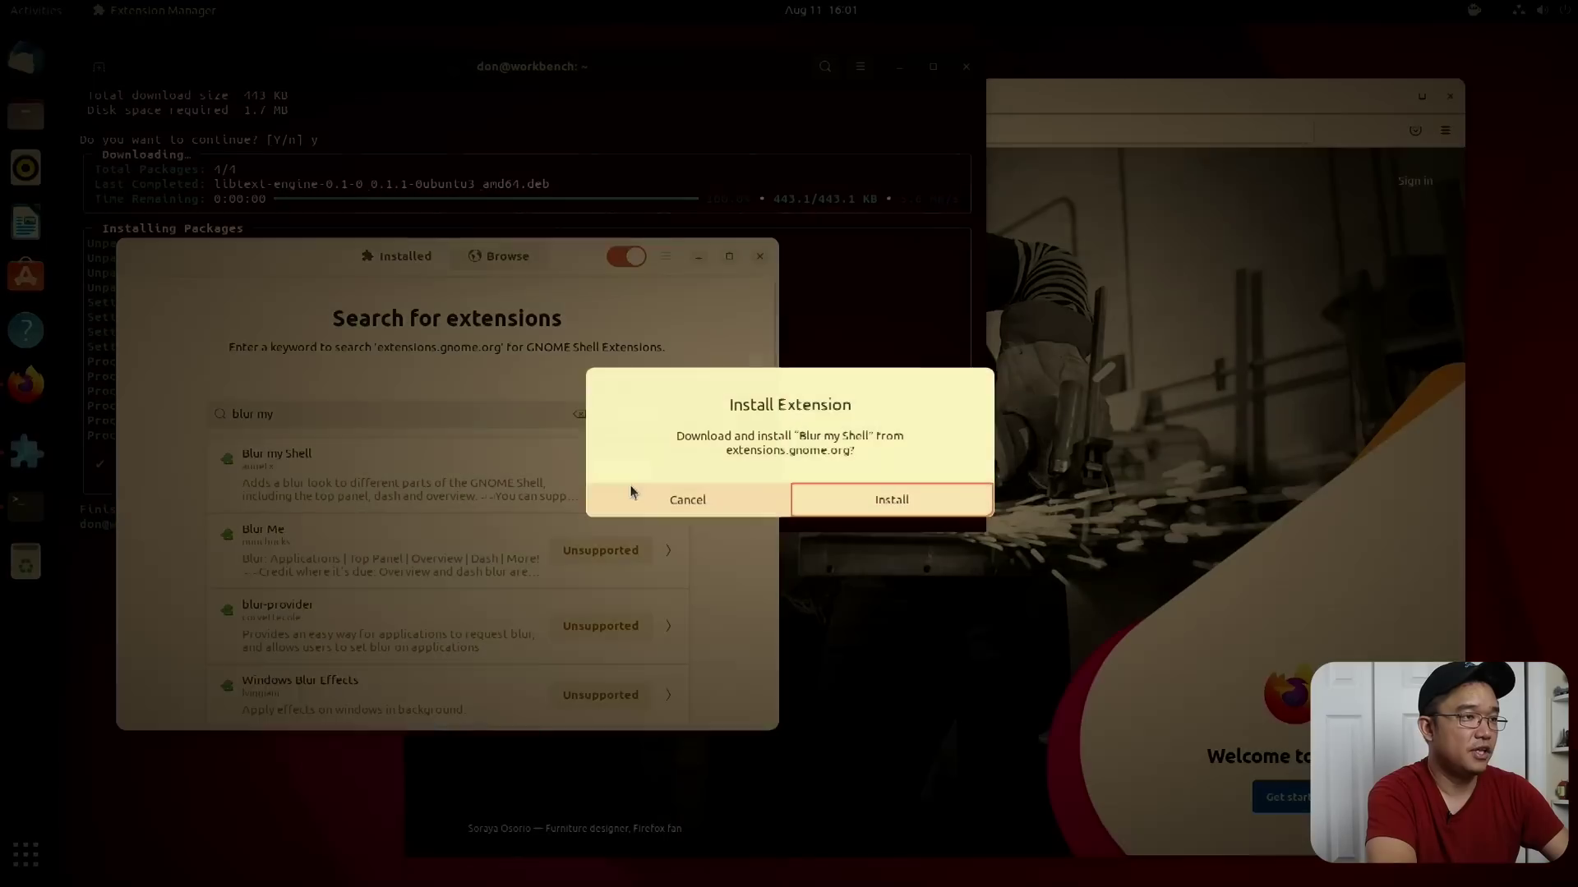
pyautogui.click(856, 491)
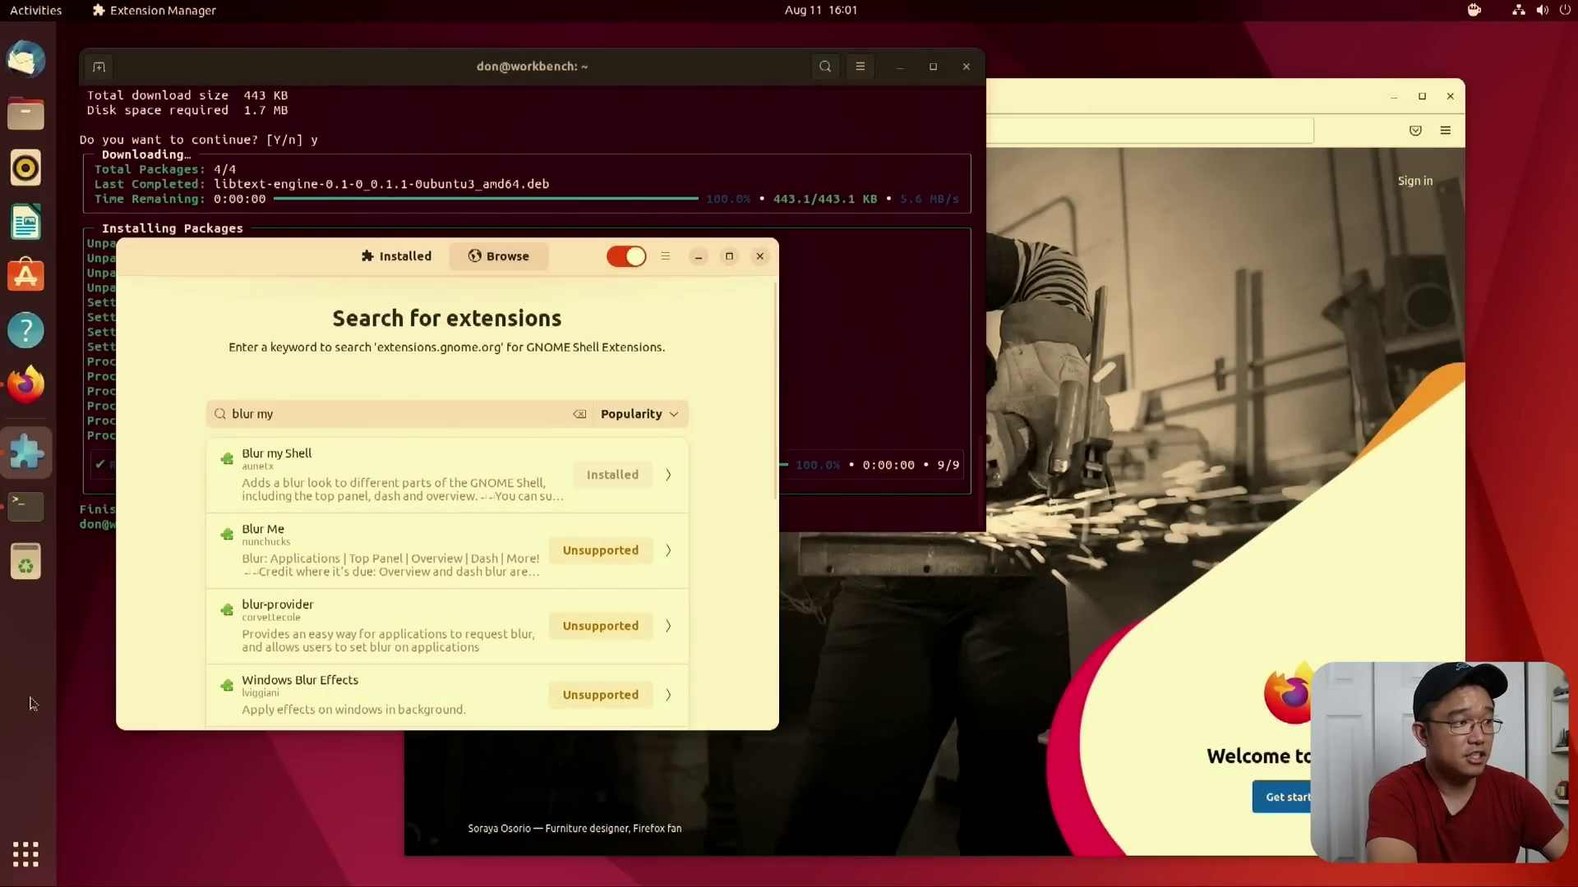
pyautogui.click(39, 877)
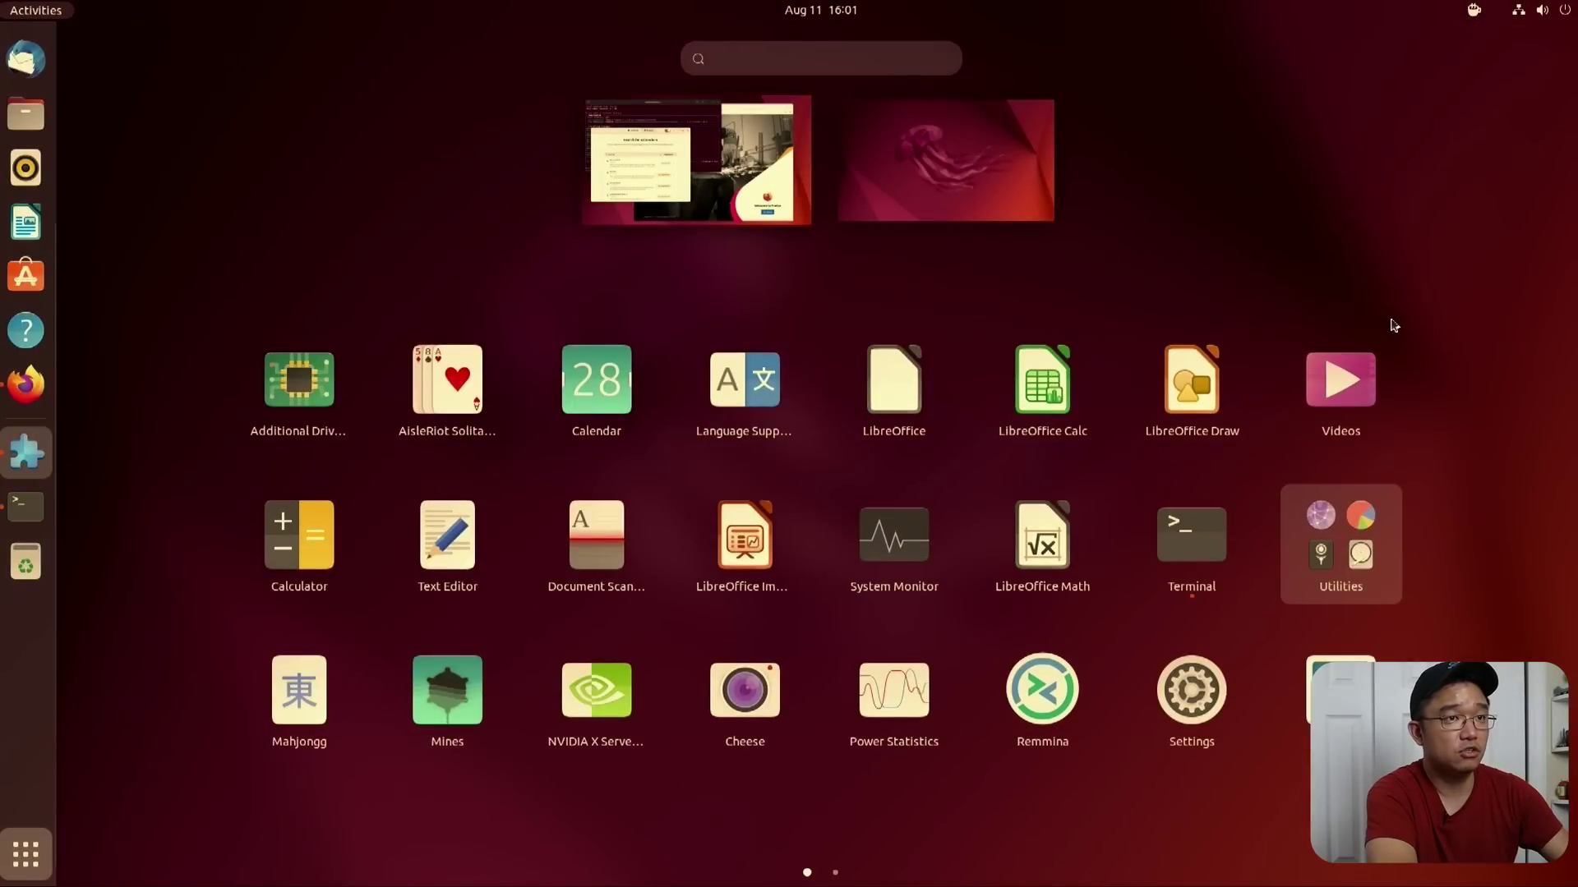
pyautogui.click(27, 861)
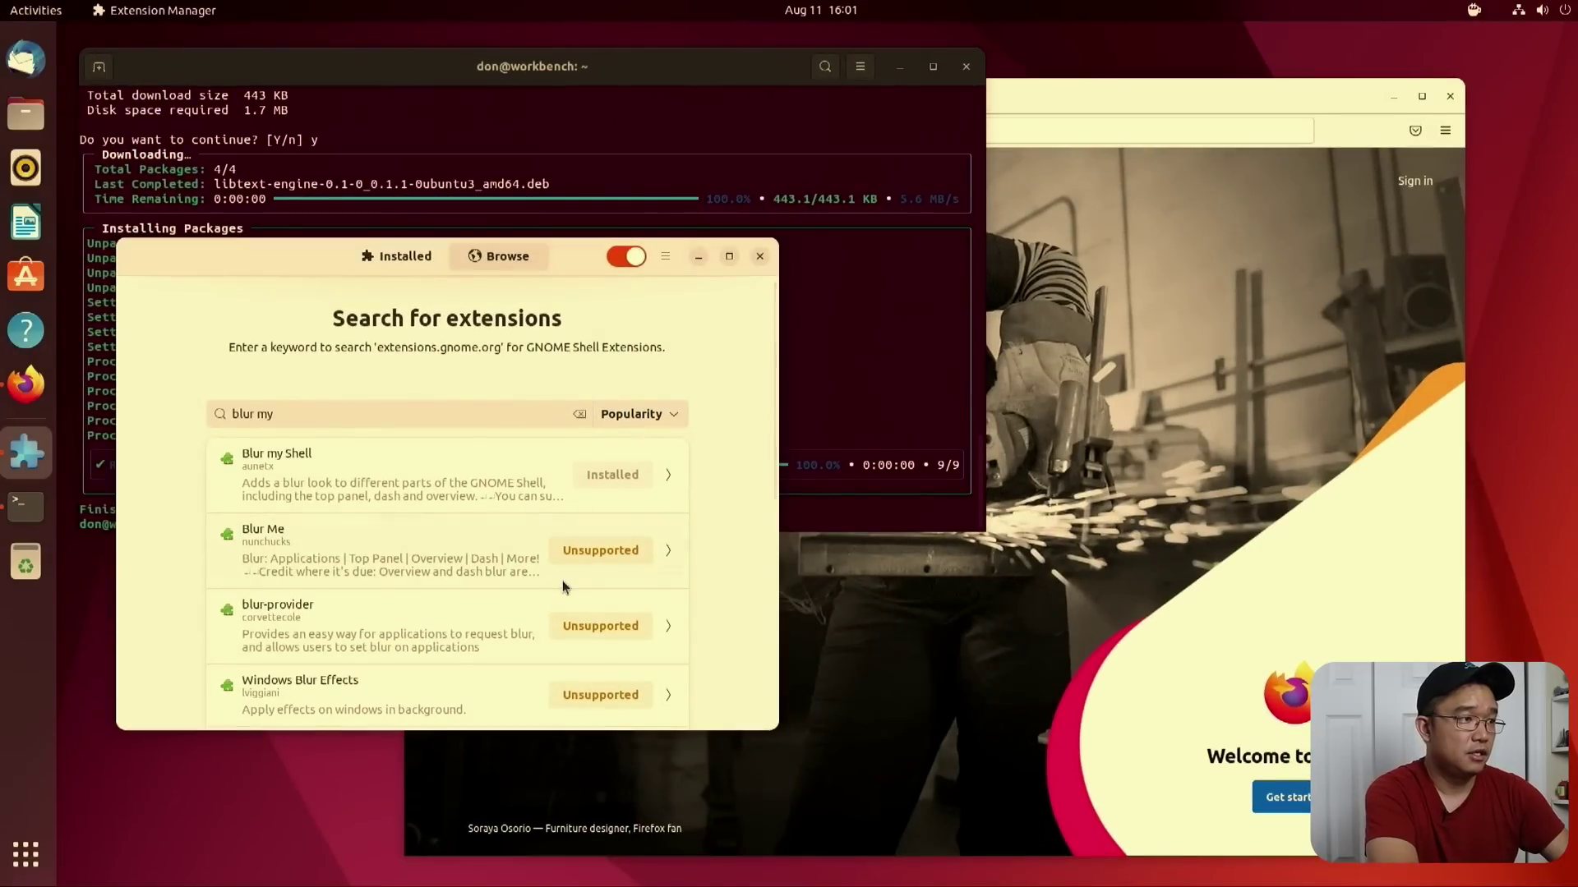
pyautogui.click(294, 404)
# - Search 'cpuf', install the cpufreq extension and check it in the Installed list
pyautogui.hotkey('ctrl', 'a')
pyautogui.press('BackSpace')
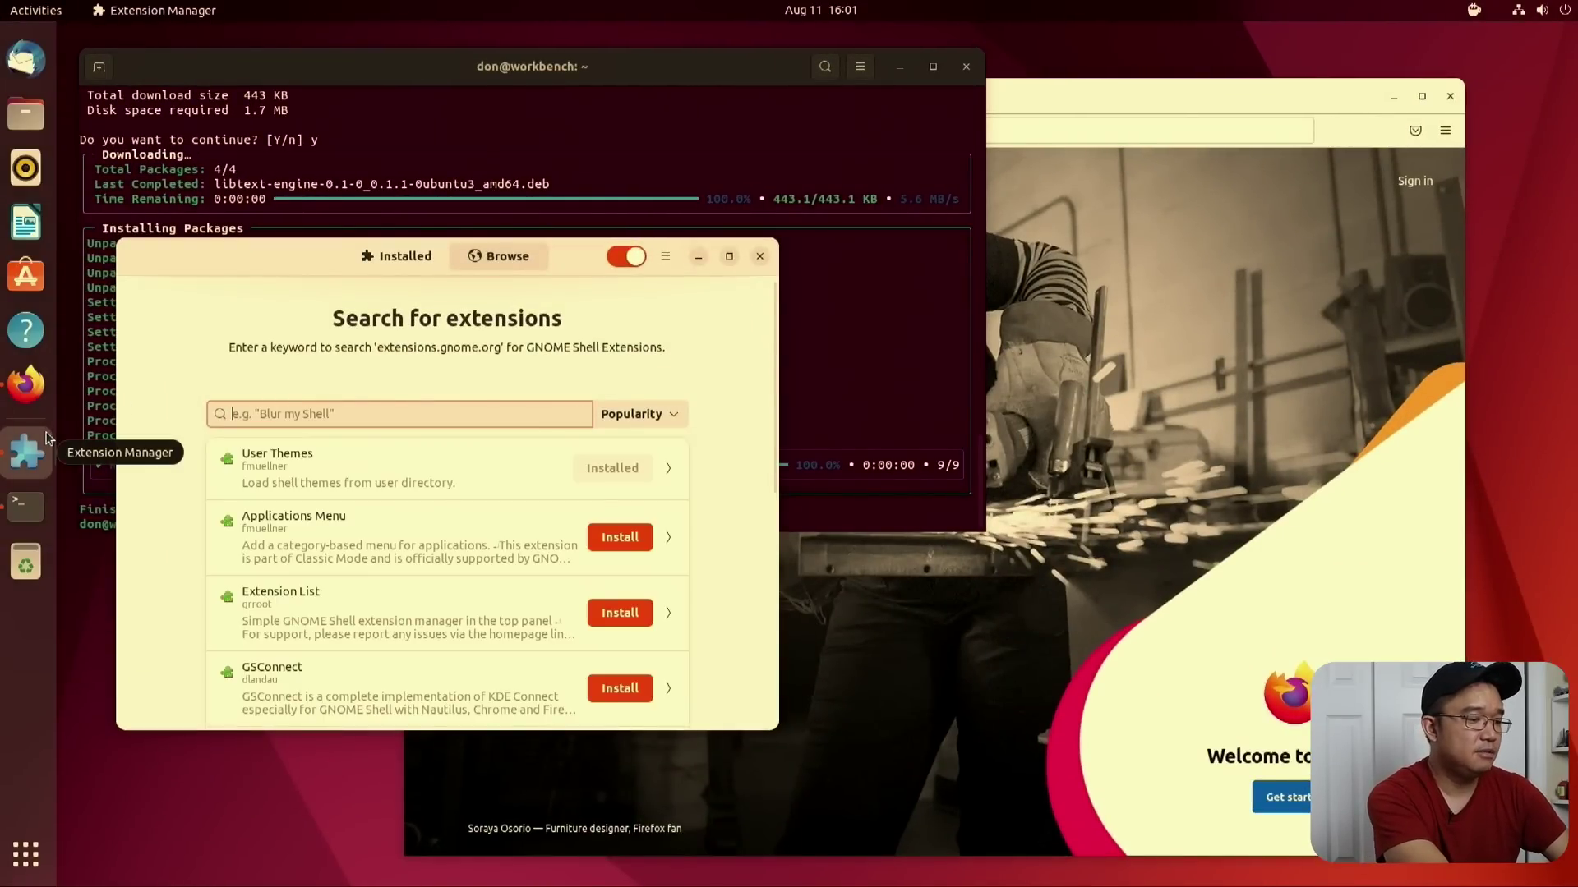
pyautogui.write('cpuf')
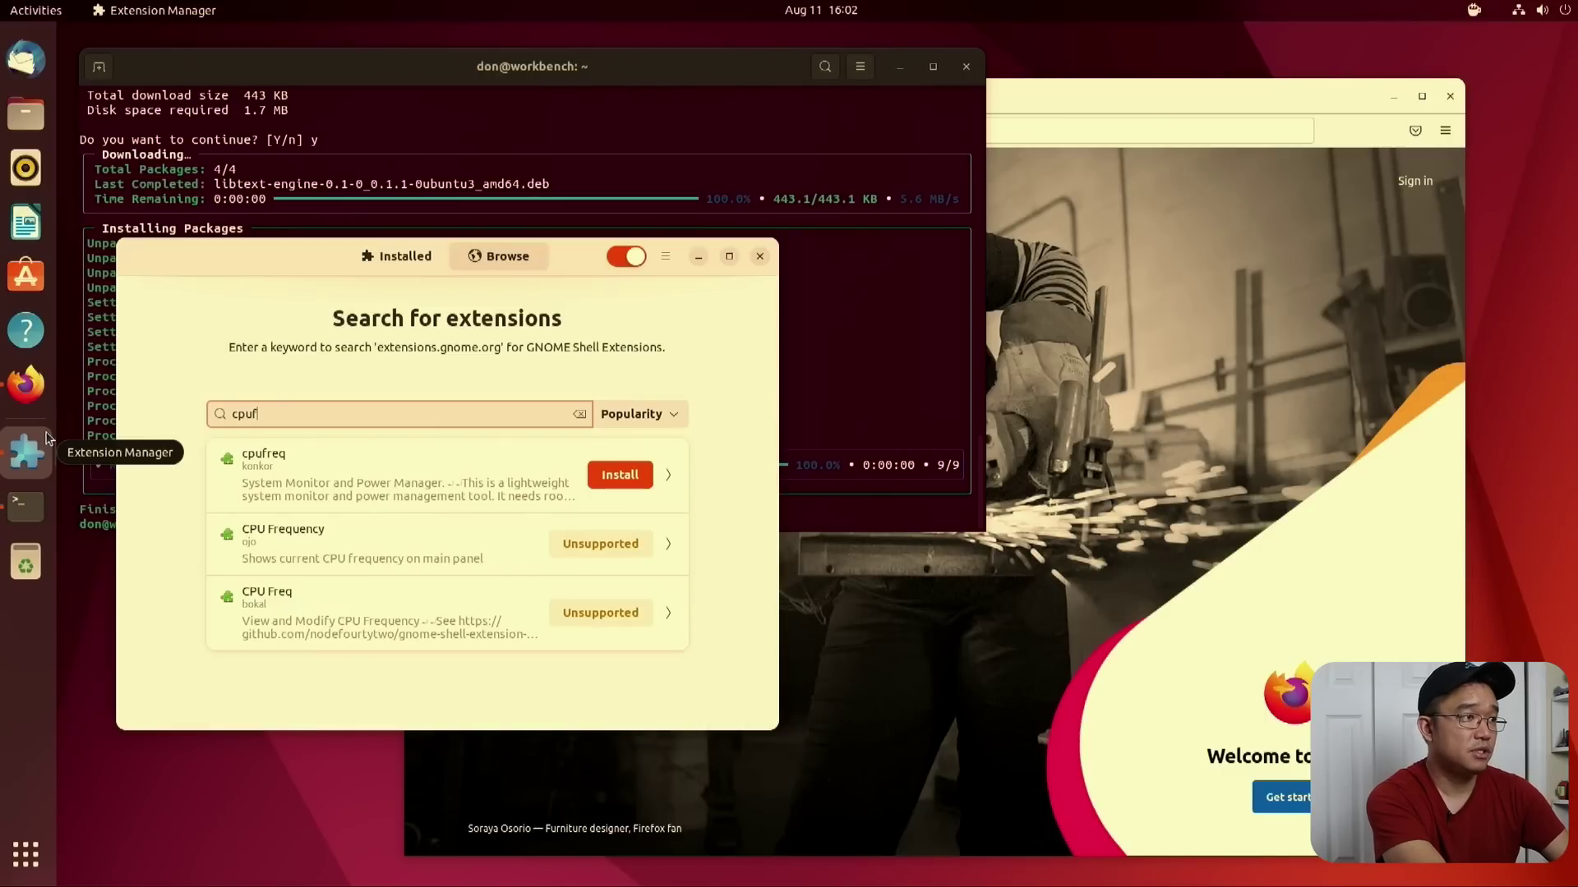
pyautogui.click(620, 476)
pyautogui.click(901, 481)
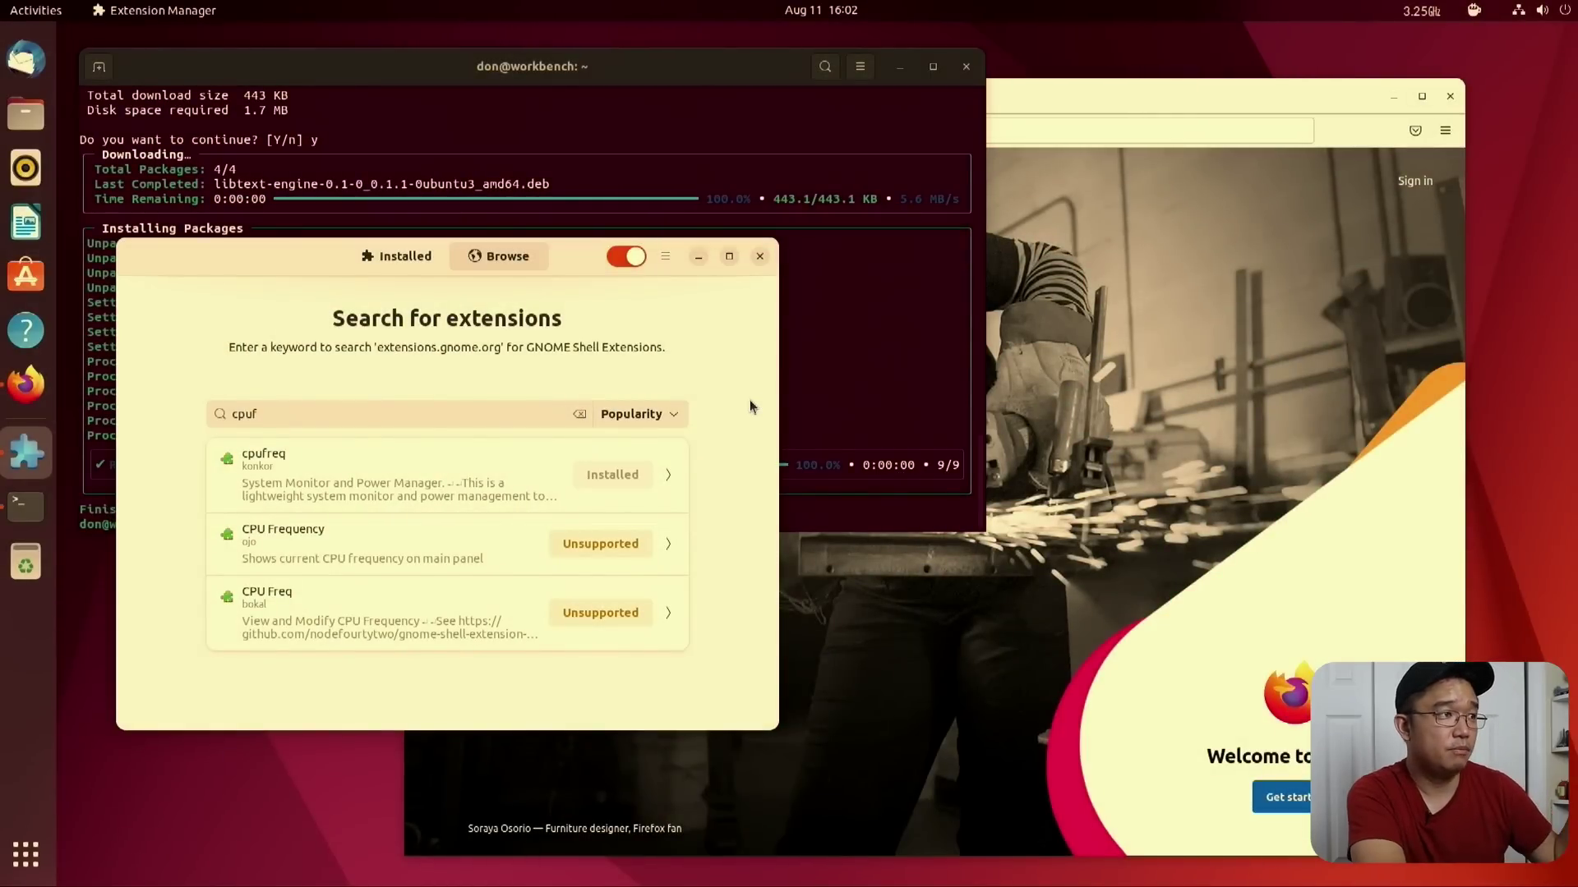
pyautogui.click(385, 257)
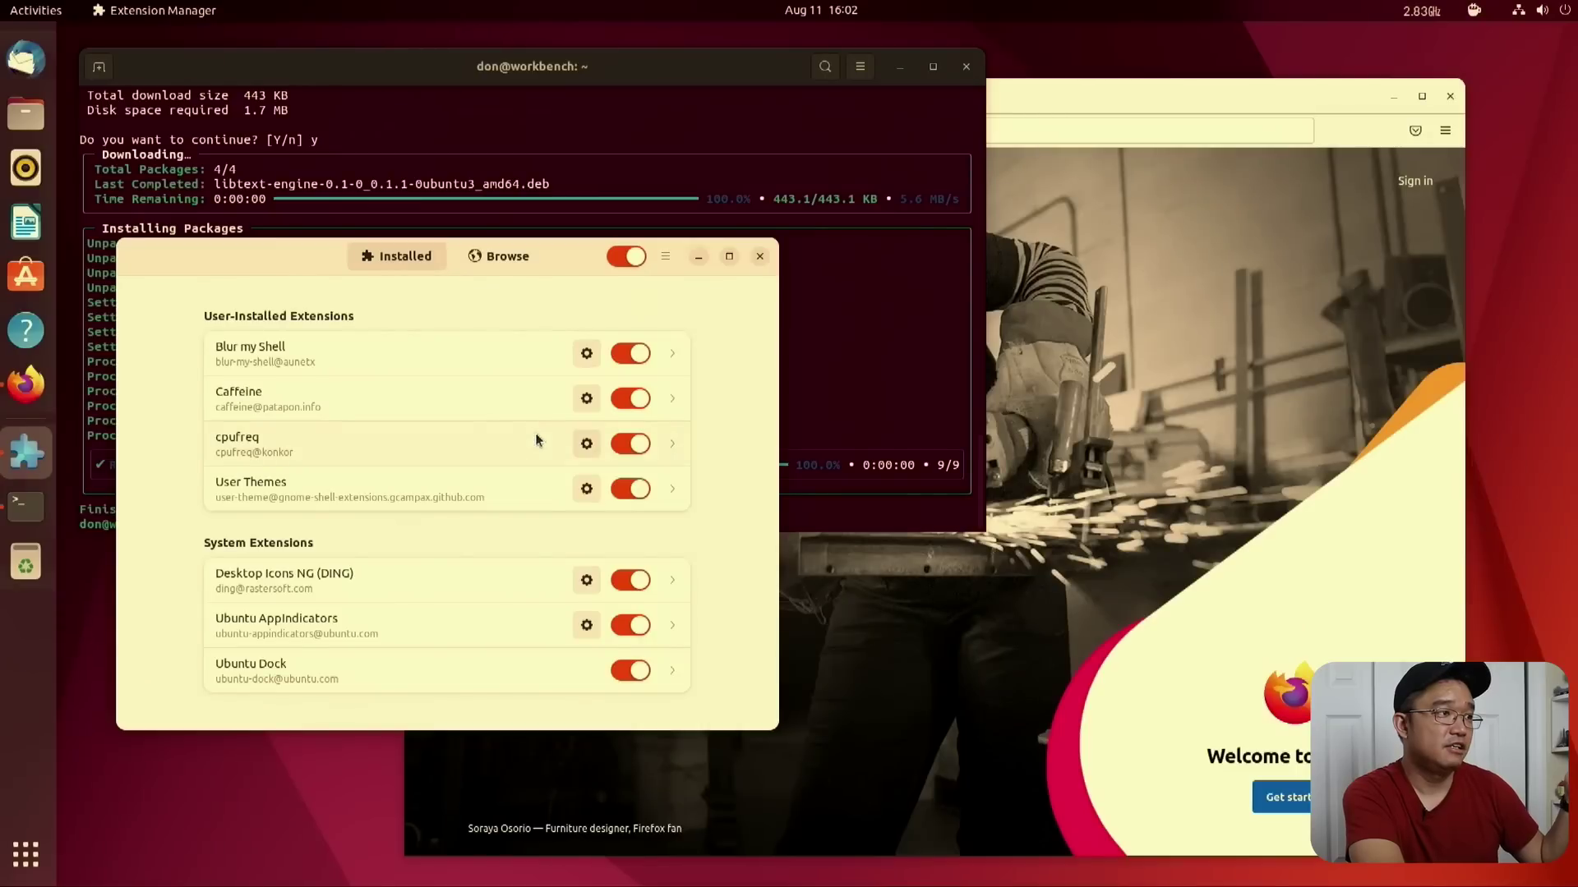
pyautogui.click(502, 256)
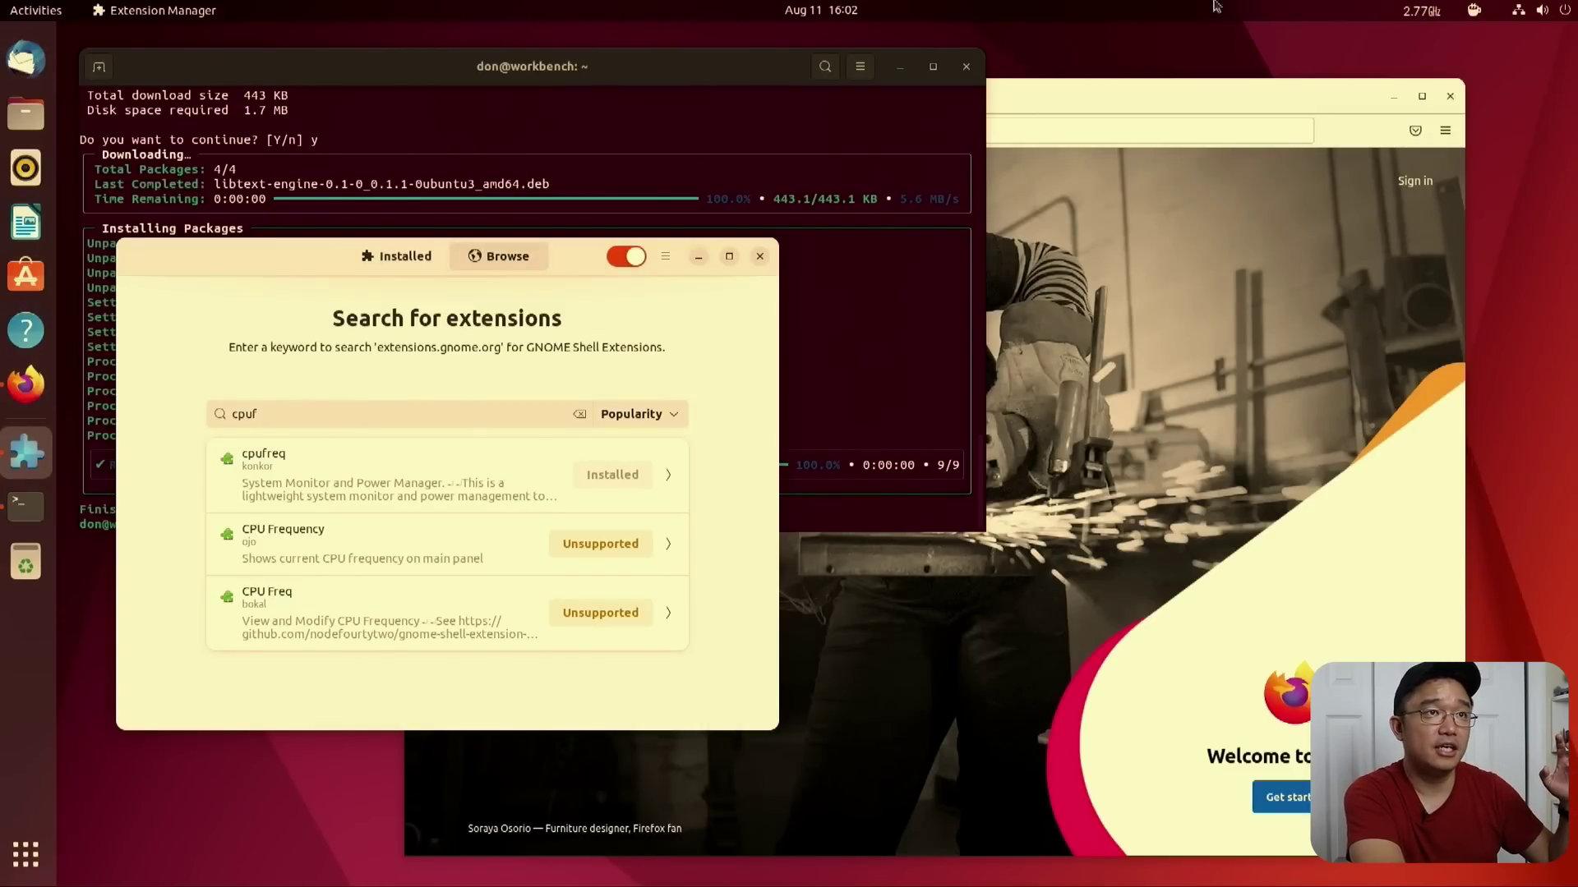
# - Open the cpufreq top-bar panel, approve its required system components and authenticate with the account password
pyautogui.click(1422, 10)
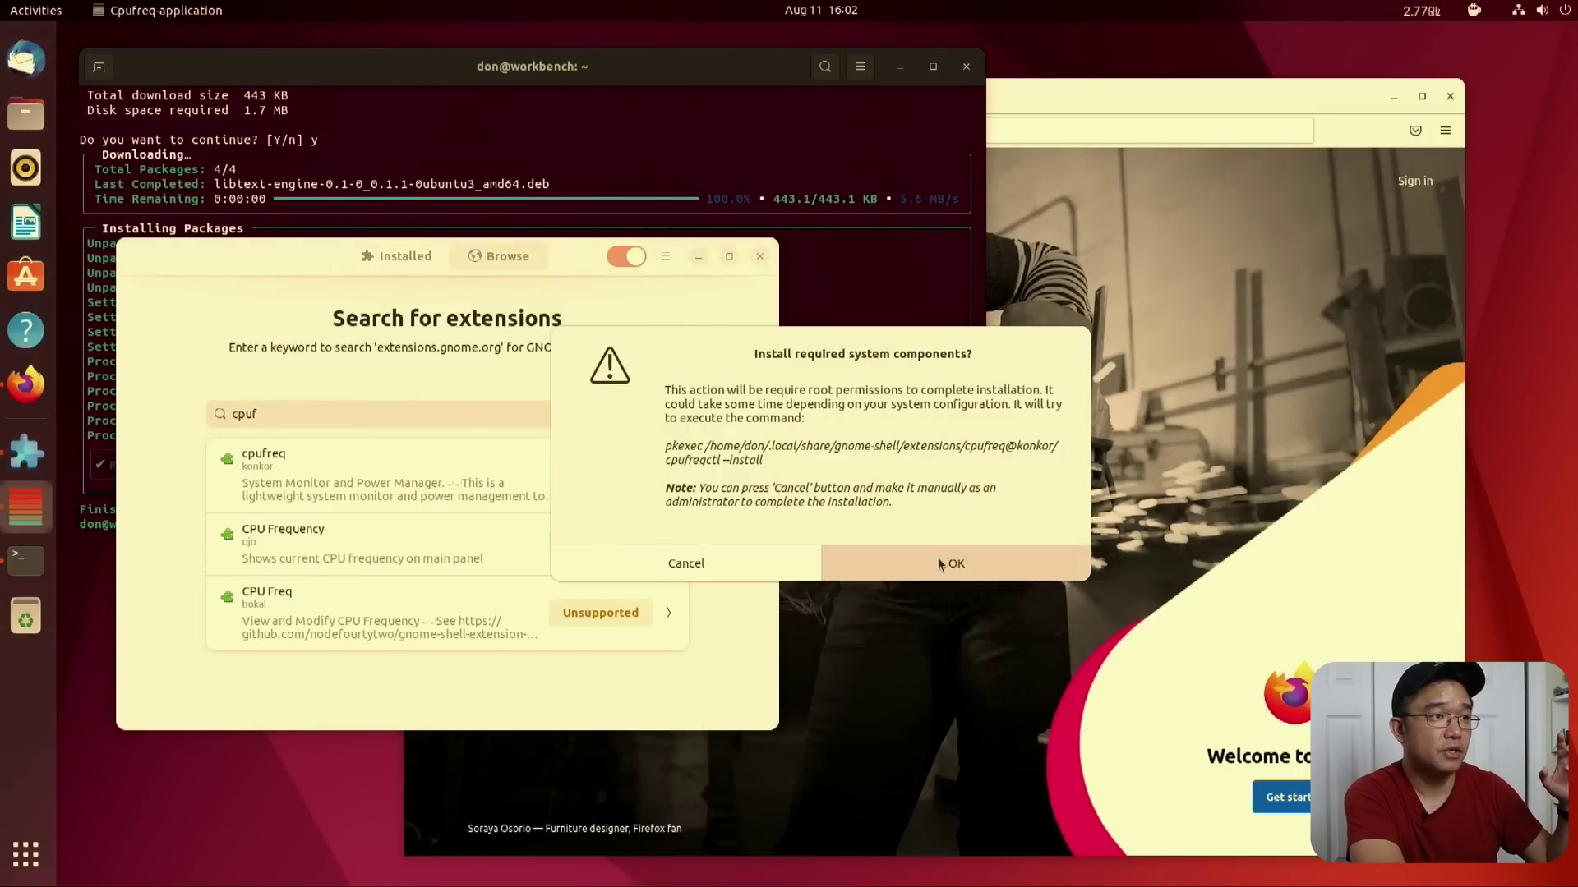
pyautogui.click(941, 564)
pyautogui.write('*******')
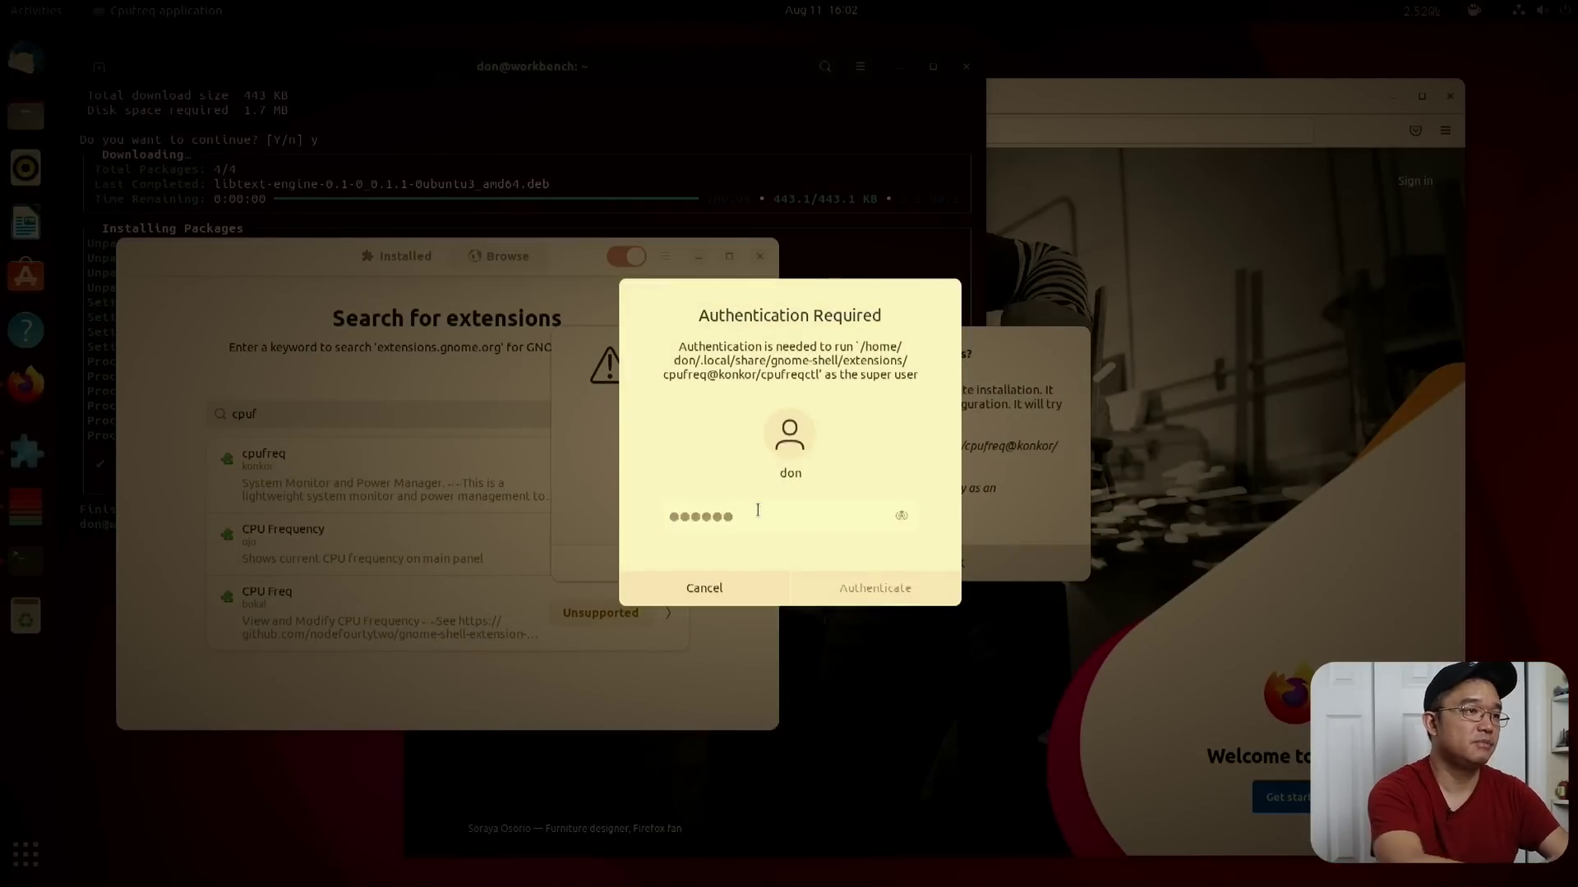
pyautogui.press('Return')
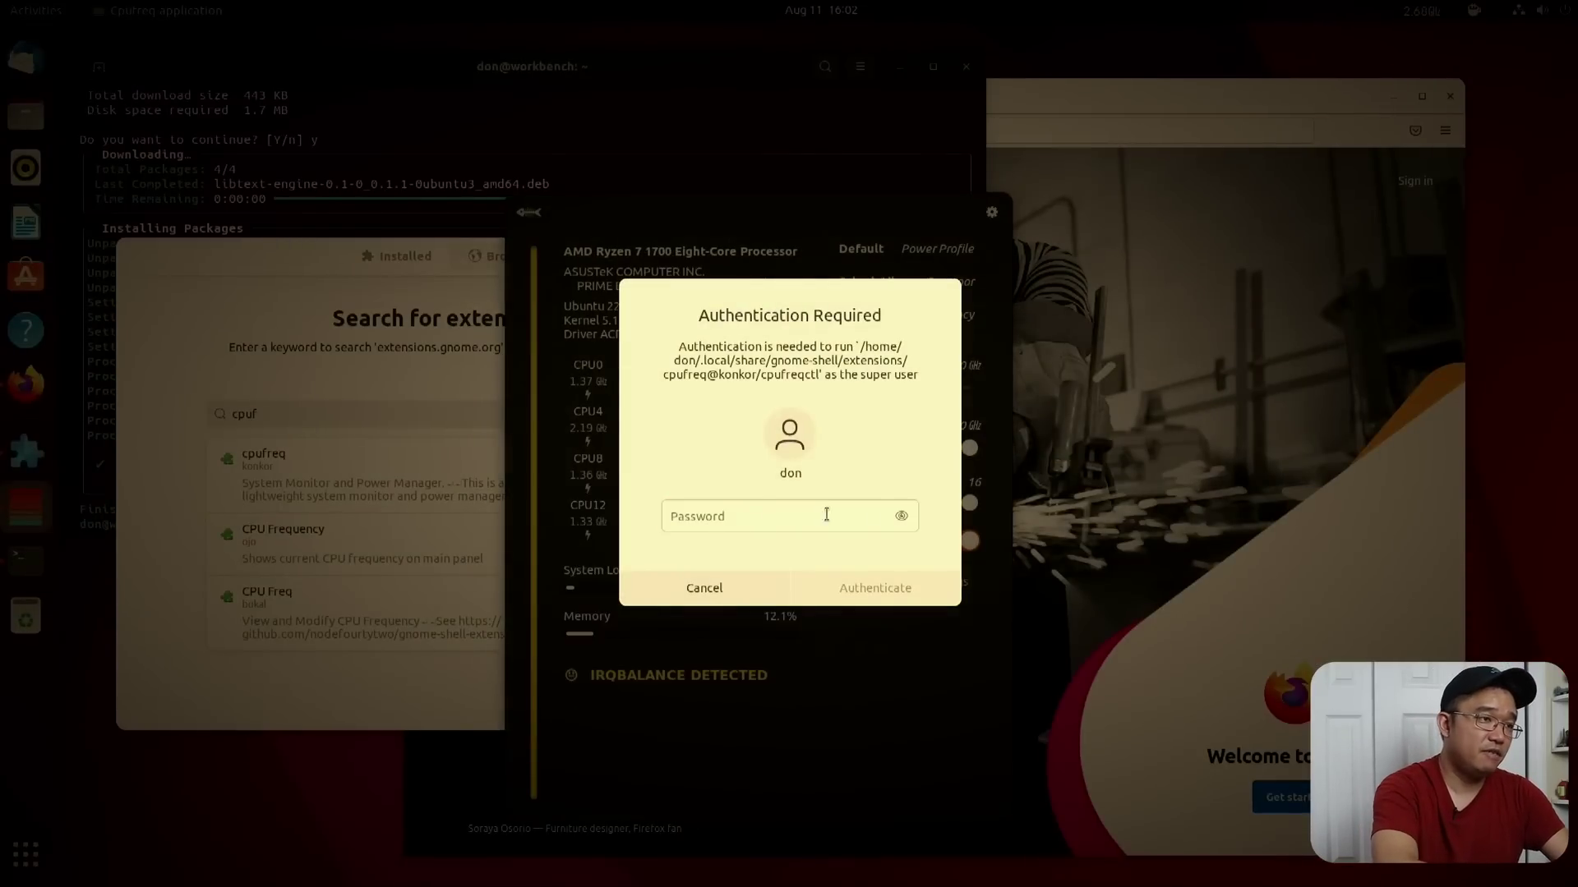
pyautogui.write('*******')
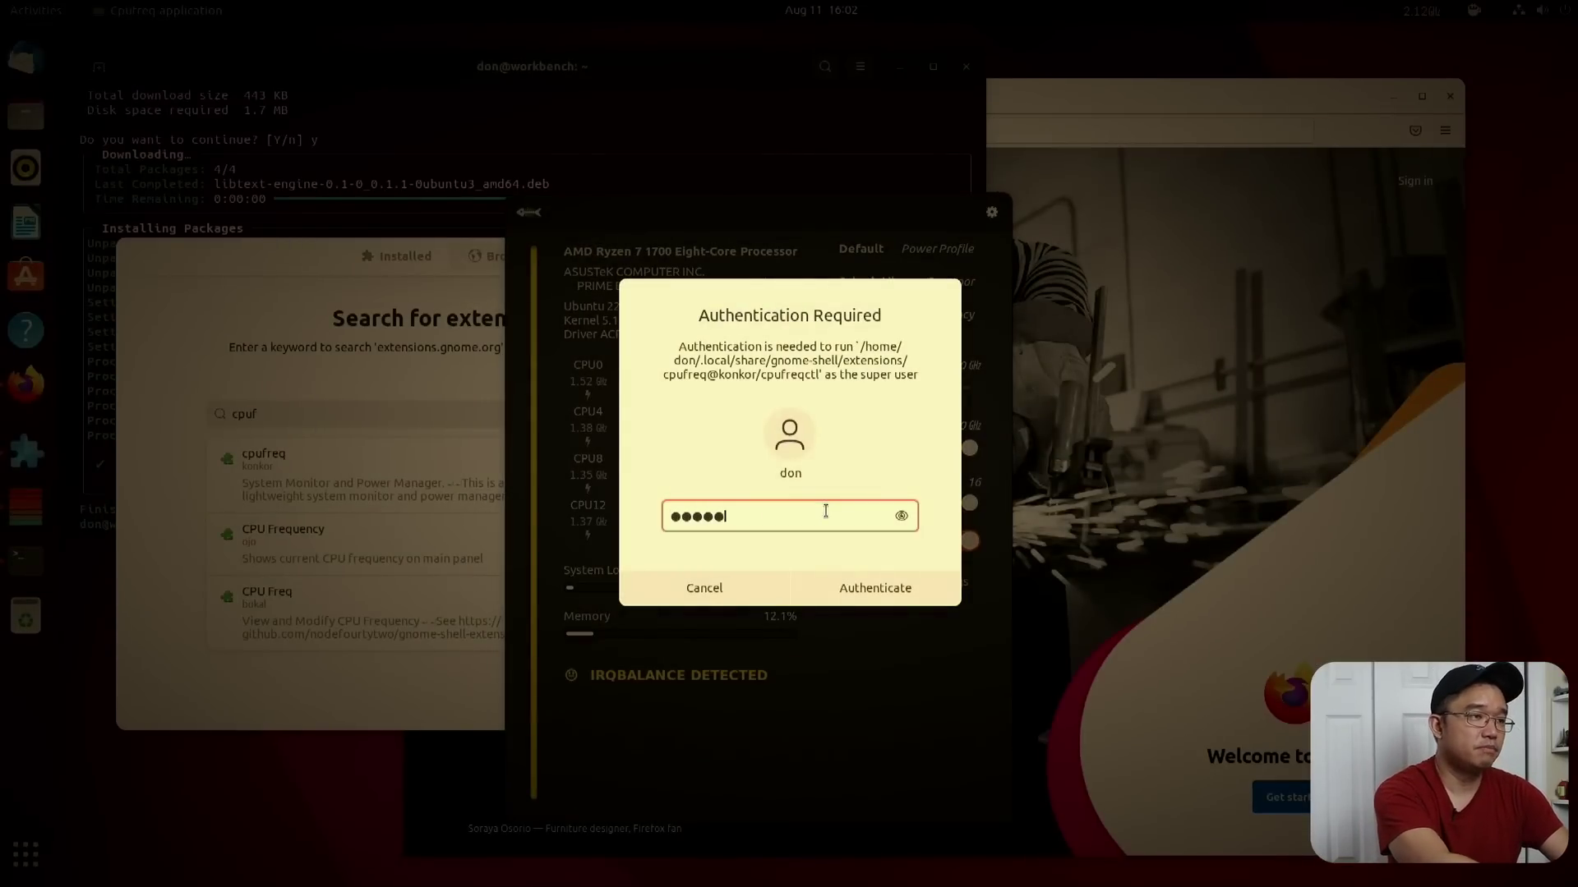
pyautogui.press('Return')
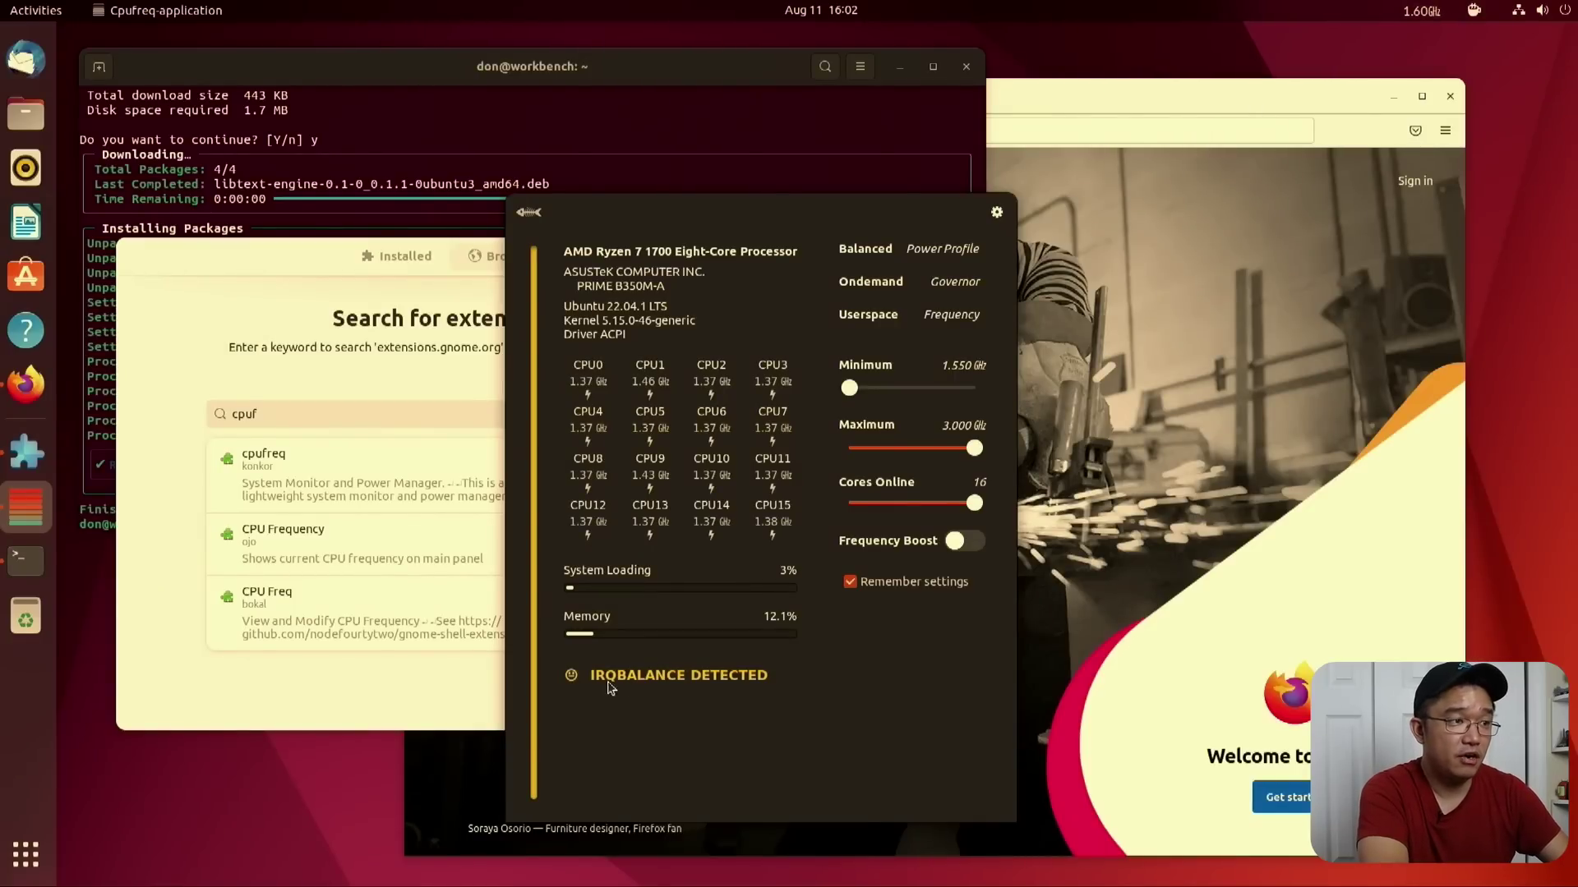
# - Run 'sudo nala remove irqbalance', confirm the removal, then reposition the browser window
pyautogui.click(630, 135)
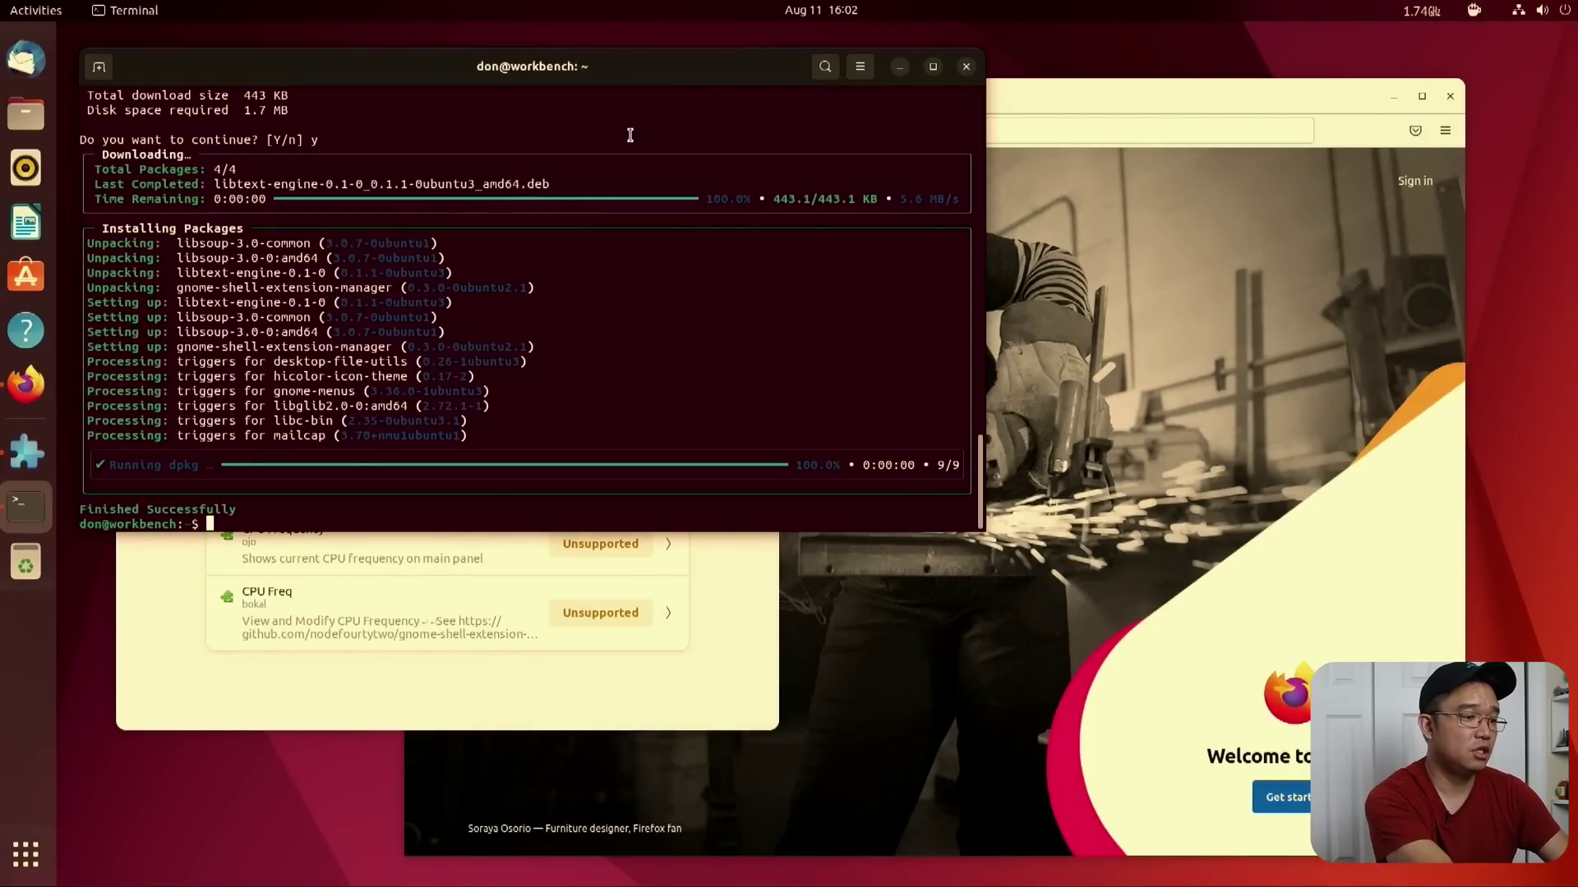
pyautogui.write('sudo n')
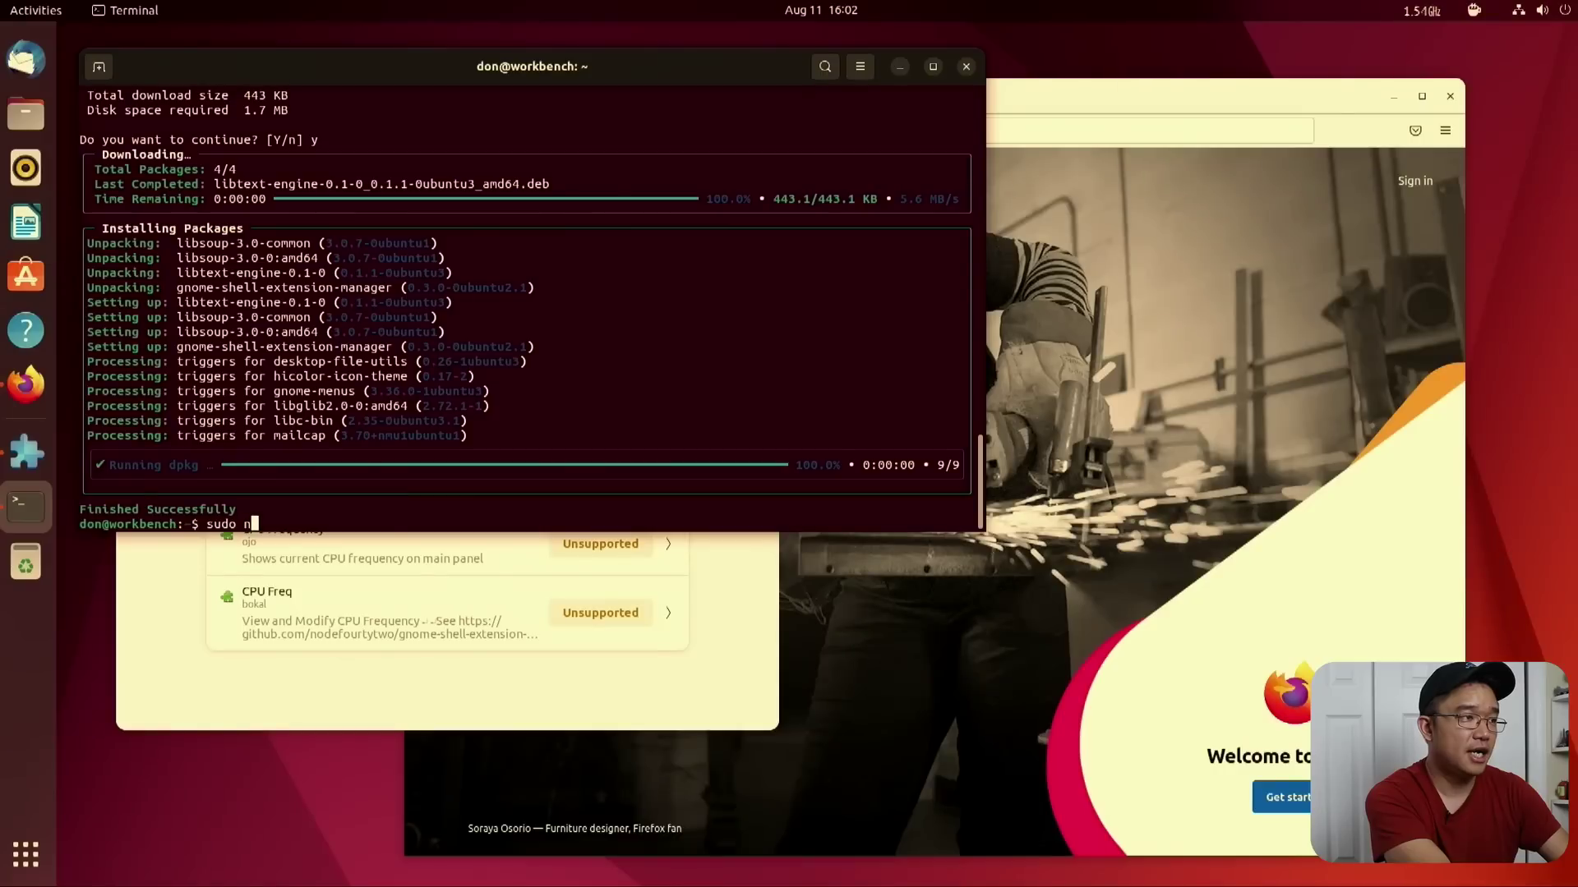
pyautogui.write('ala rem')
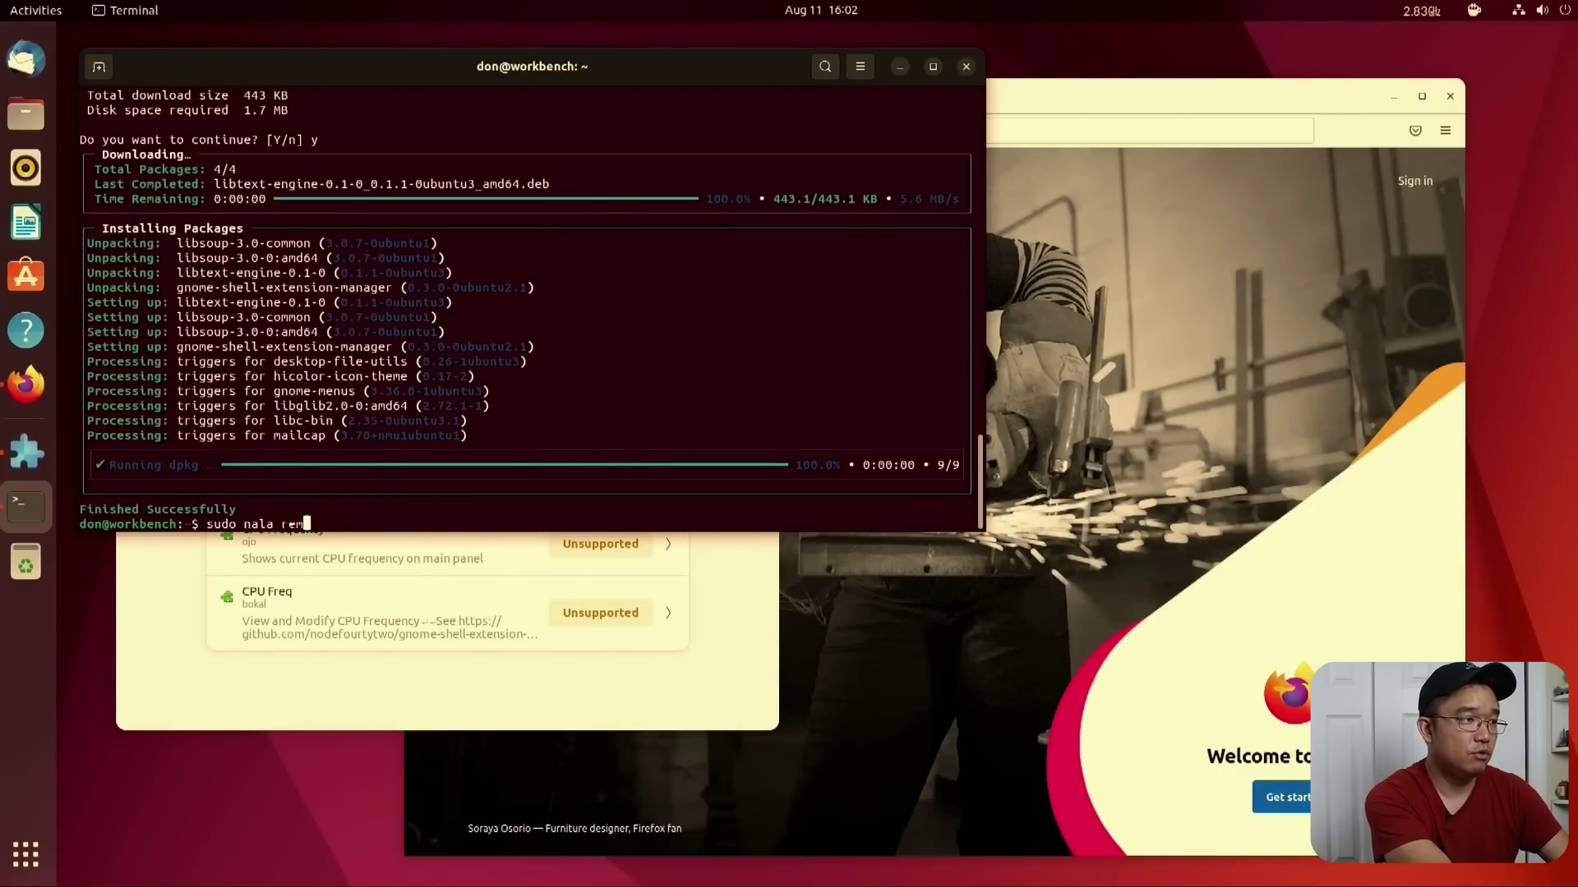
pyautogui.write('ove irq-')
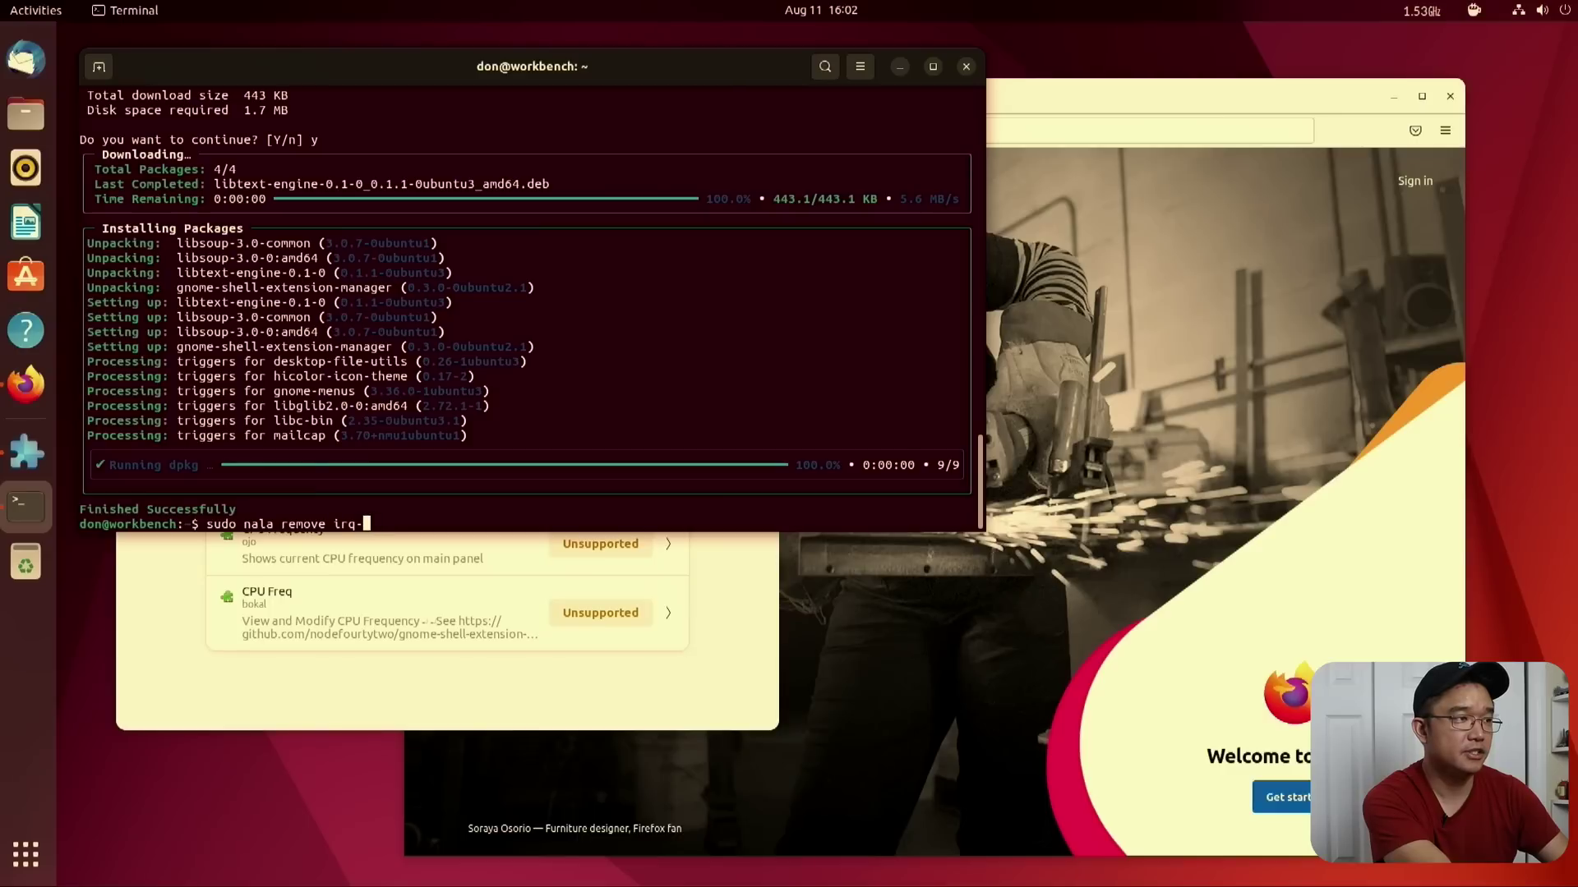
pyautogui.press('BackSpace')
pyautogui.write('ba')
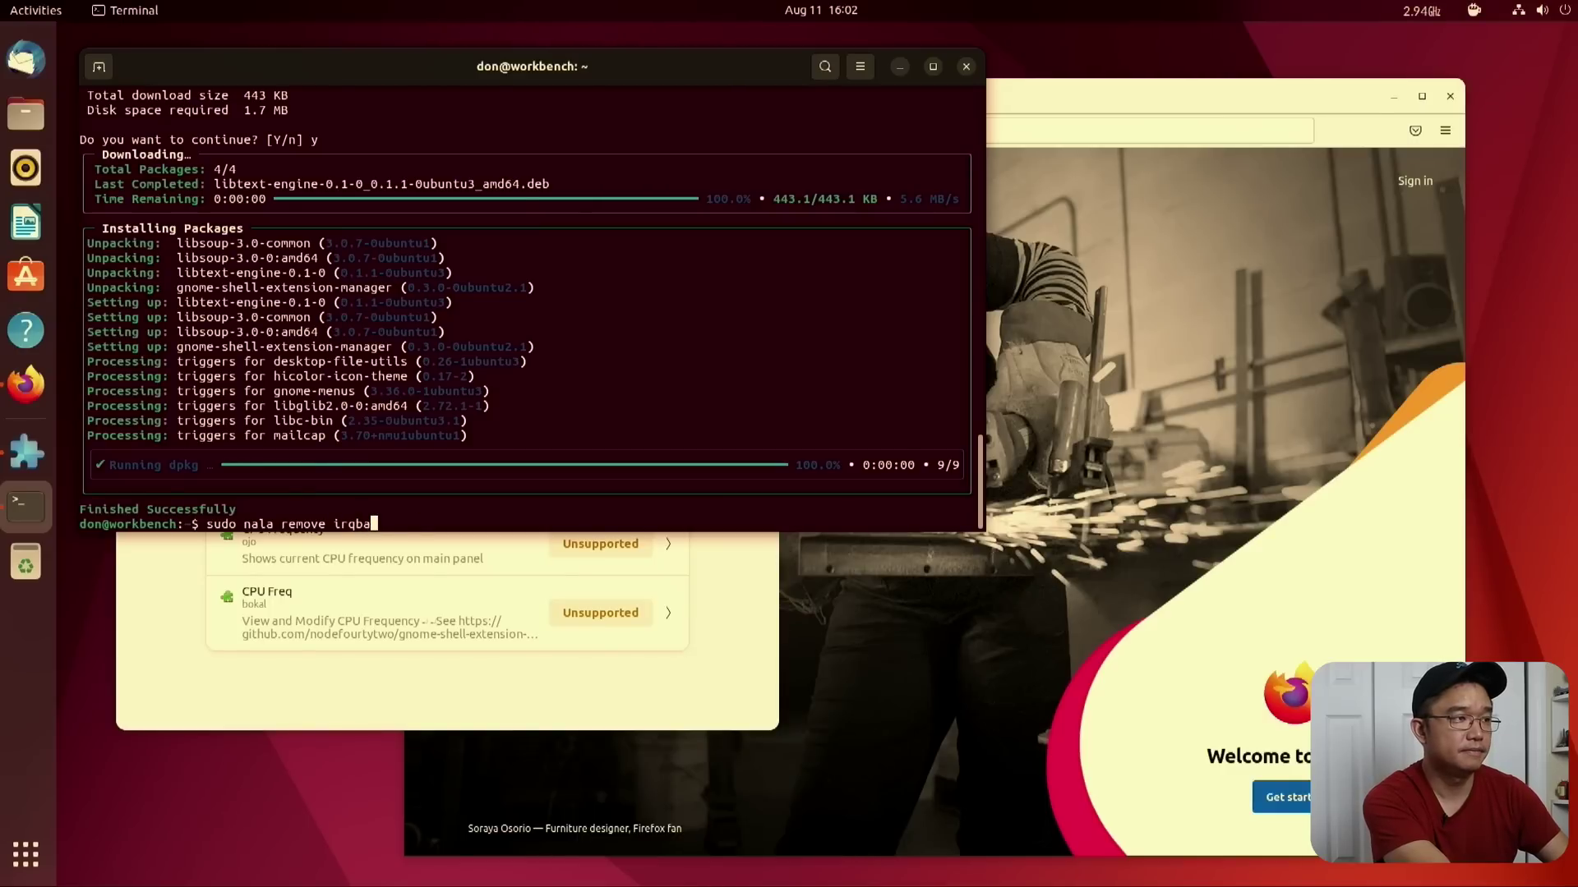
pyautogui.press('Tab')
pyautogui.press('Return')
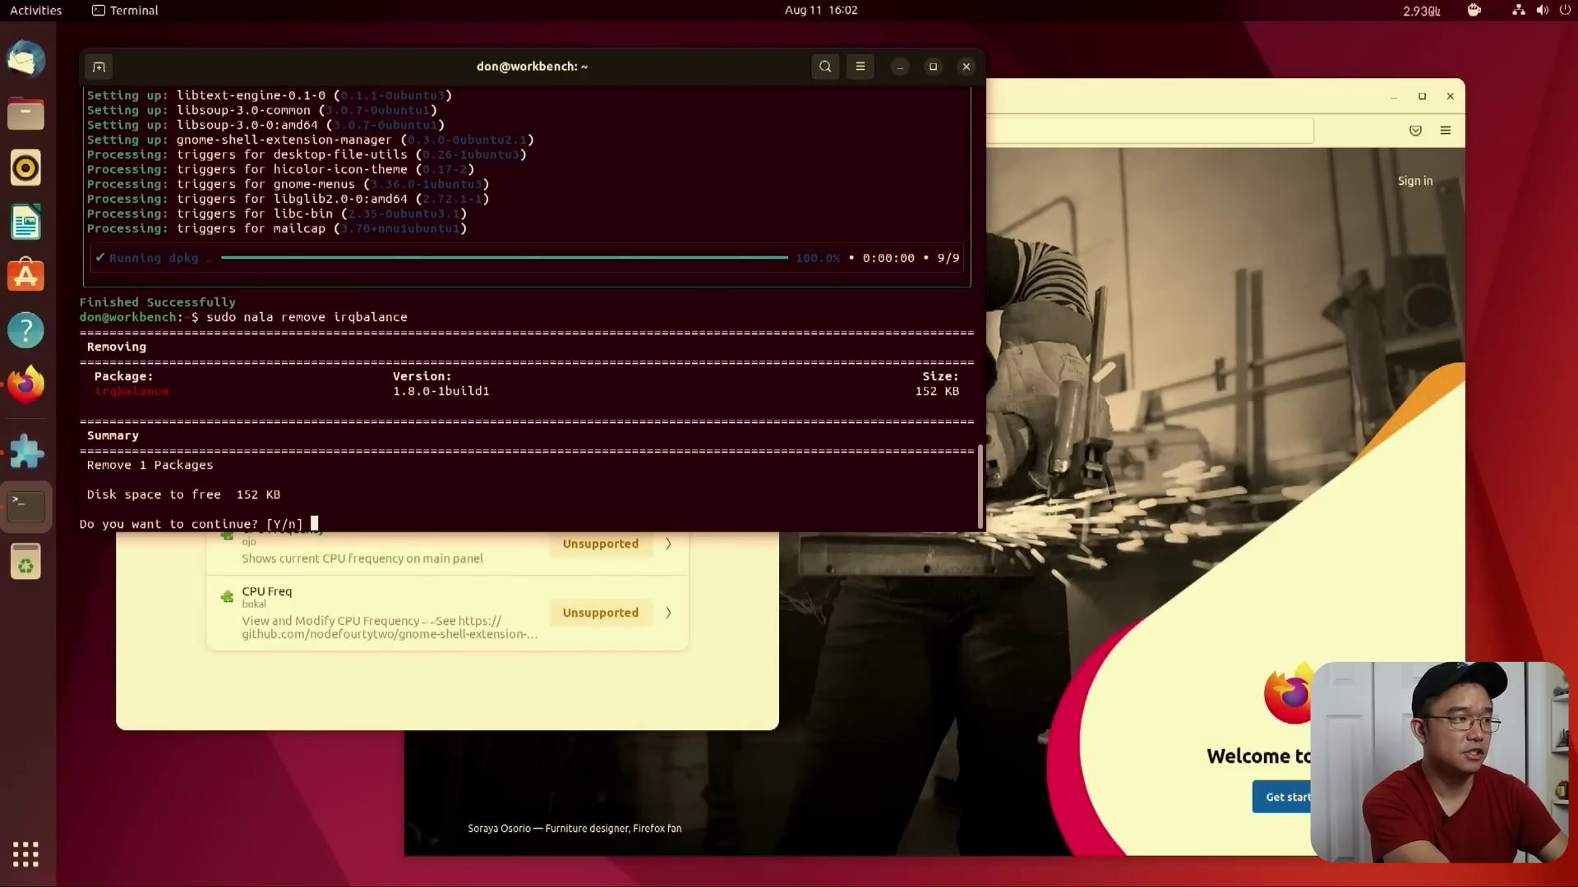
pyautogui.press('Return')
pyautogui.moveTo(364, 83); pyautogui.dragTo(470, 262)
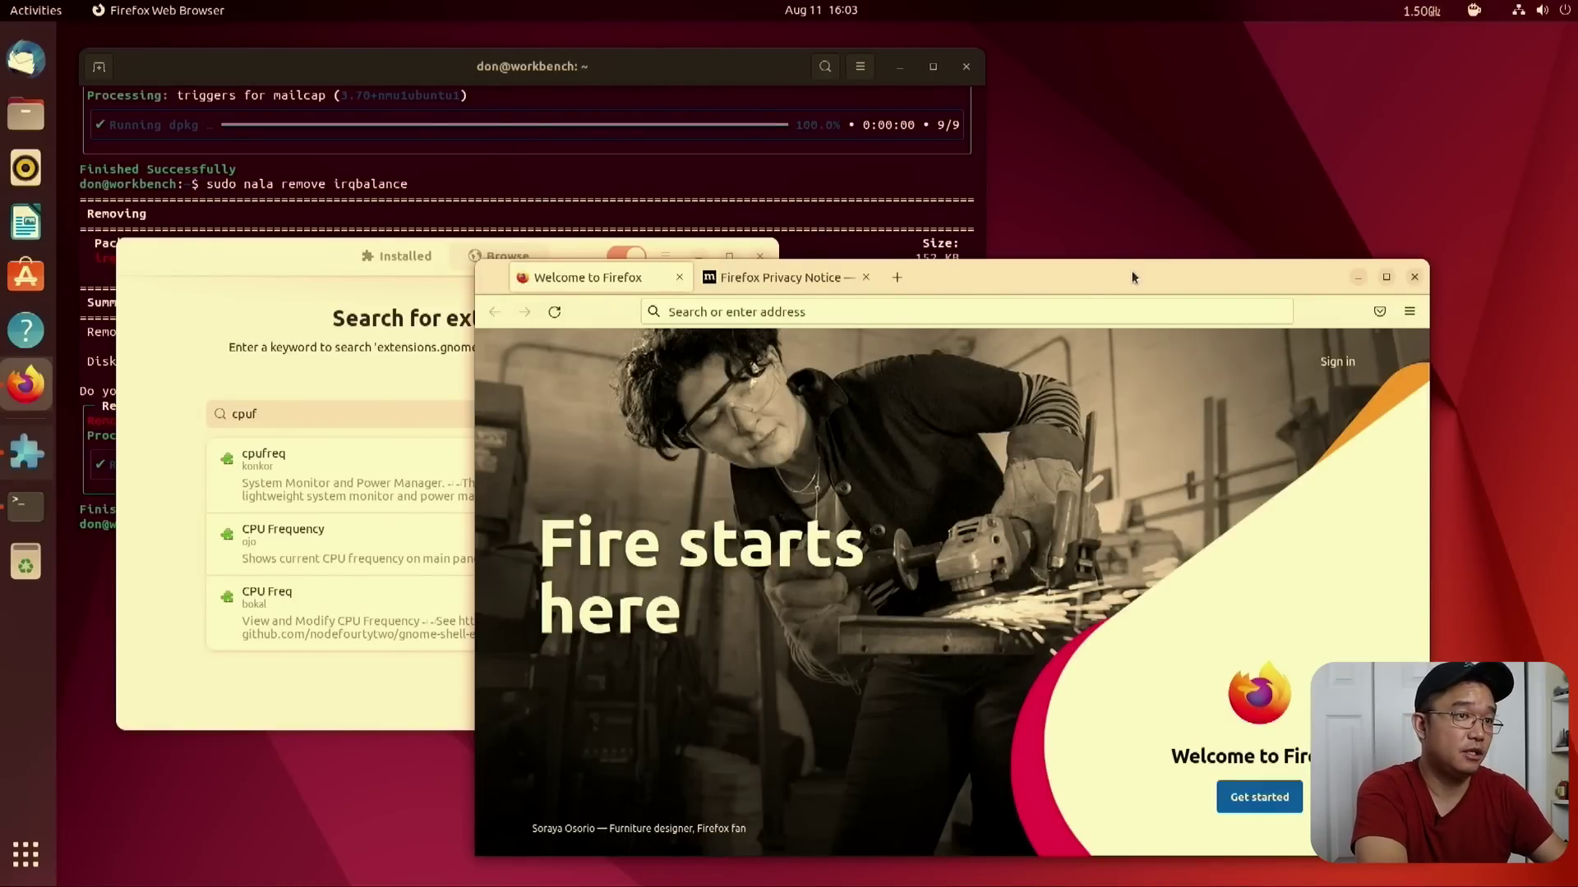
pyautogui.moveTo(1132, 277); pyautogui.dragTo(1257, 279)
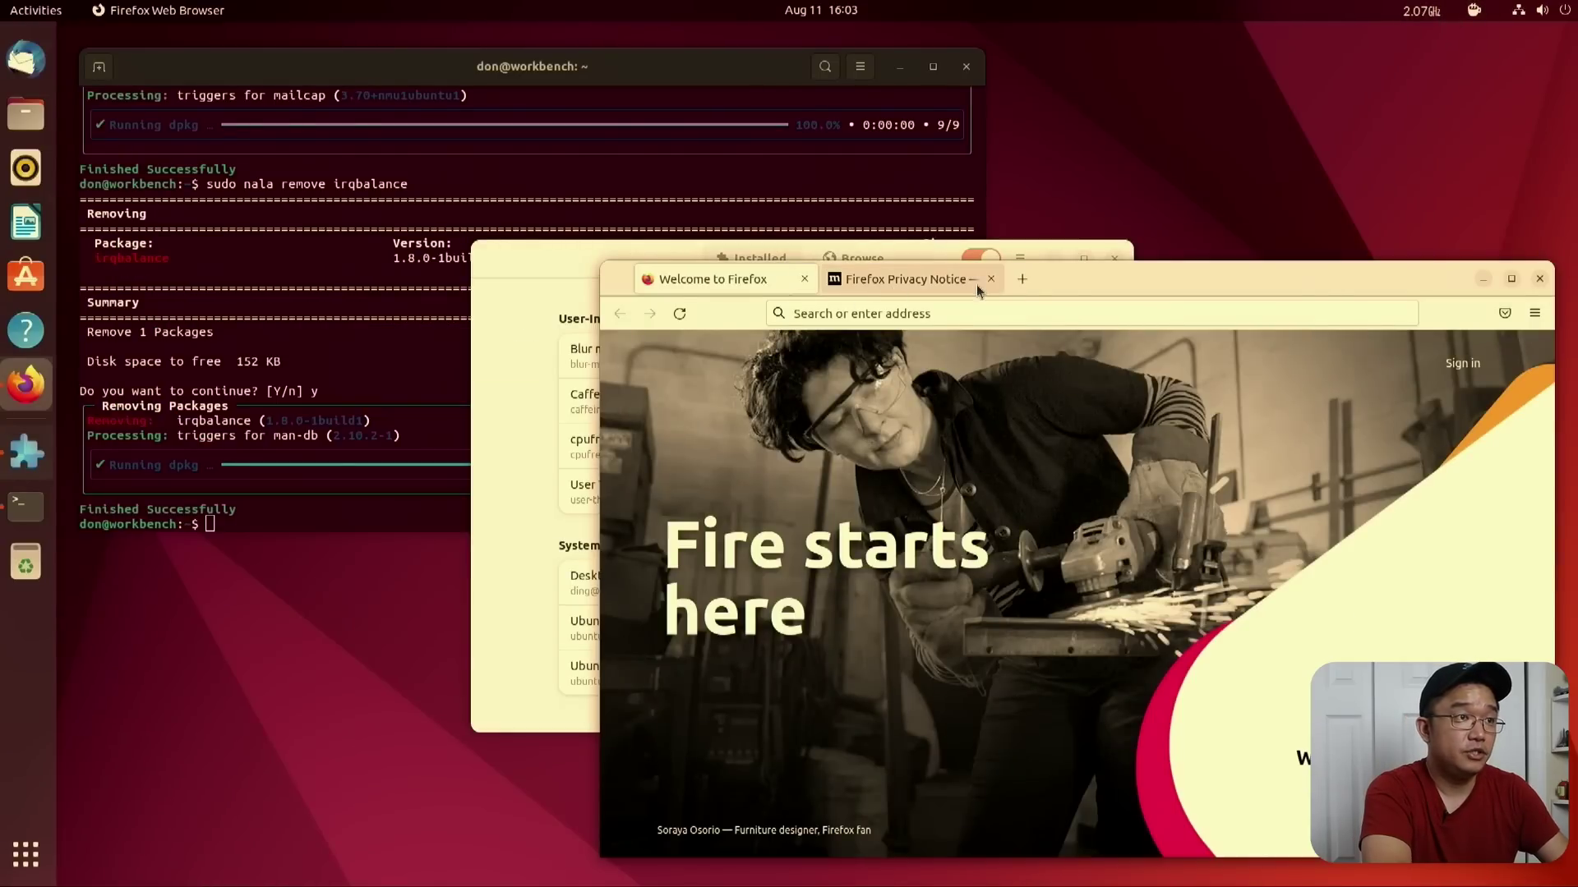
# - Go to github.com/novaspirit/ and open its rpi_ubu64_desktop repository
pyautogui.click(976, 284)
pyautogui.click(933, 310)
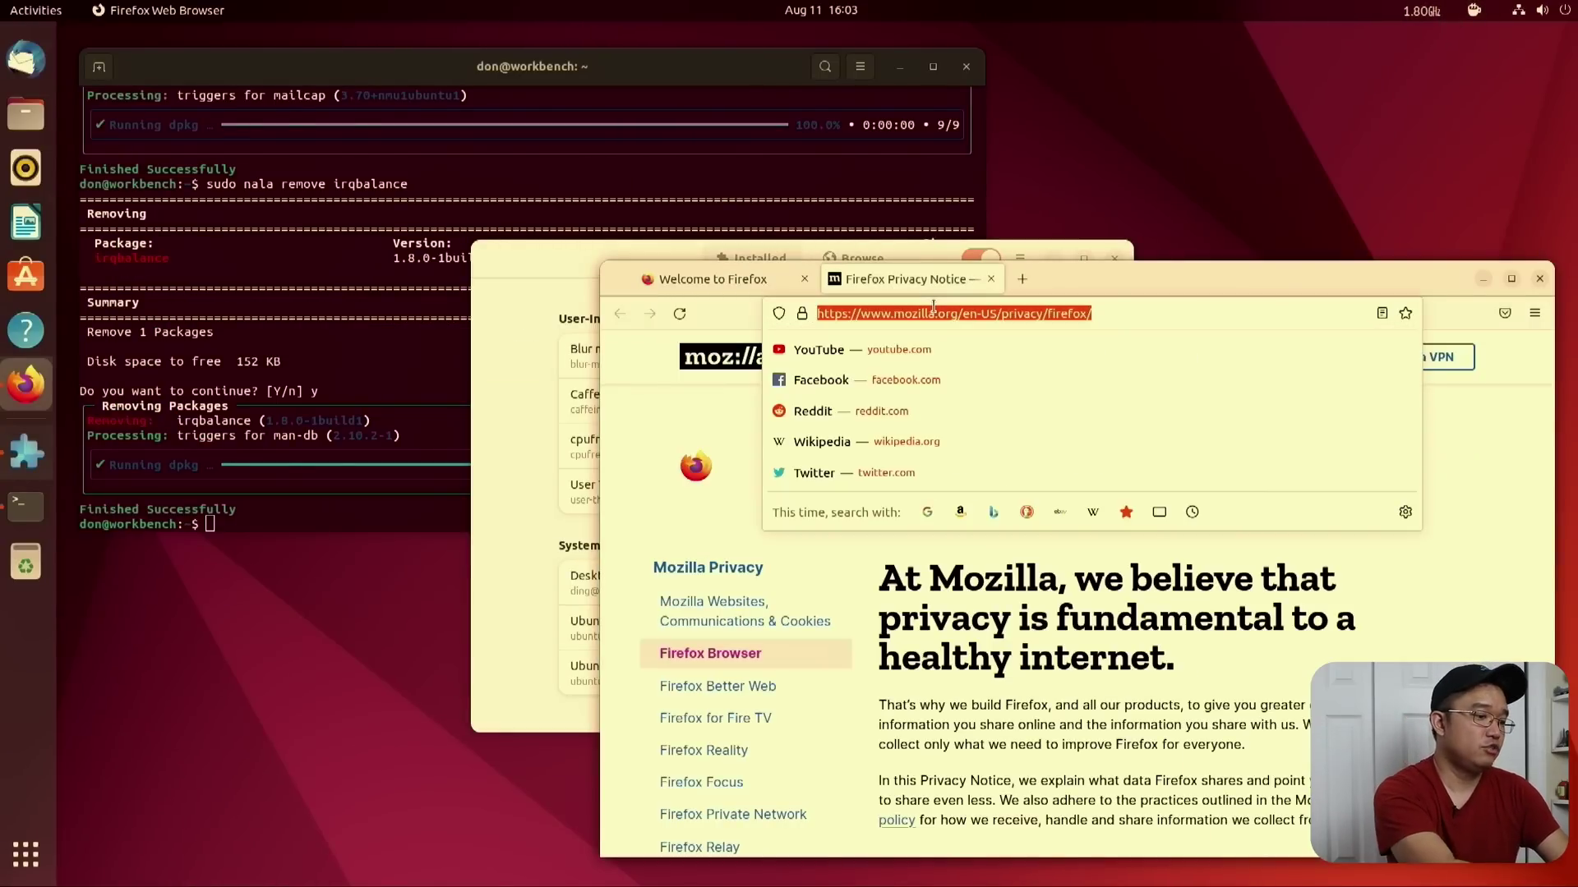
pyautogui.write('github.com')
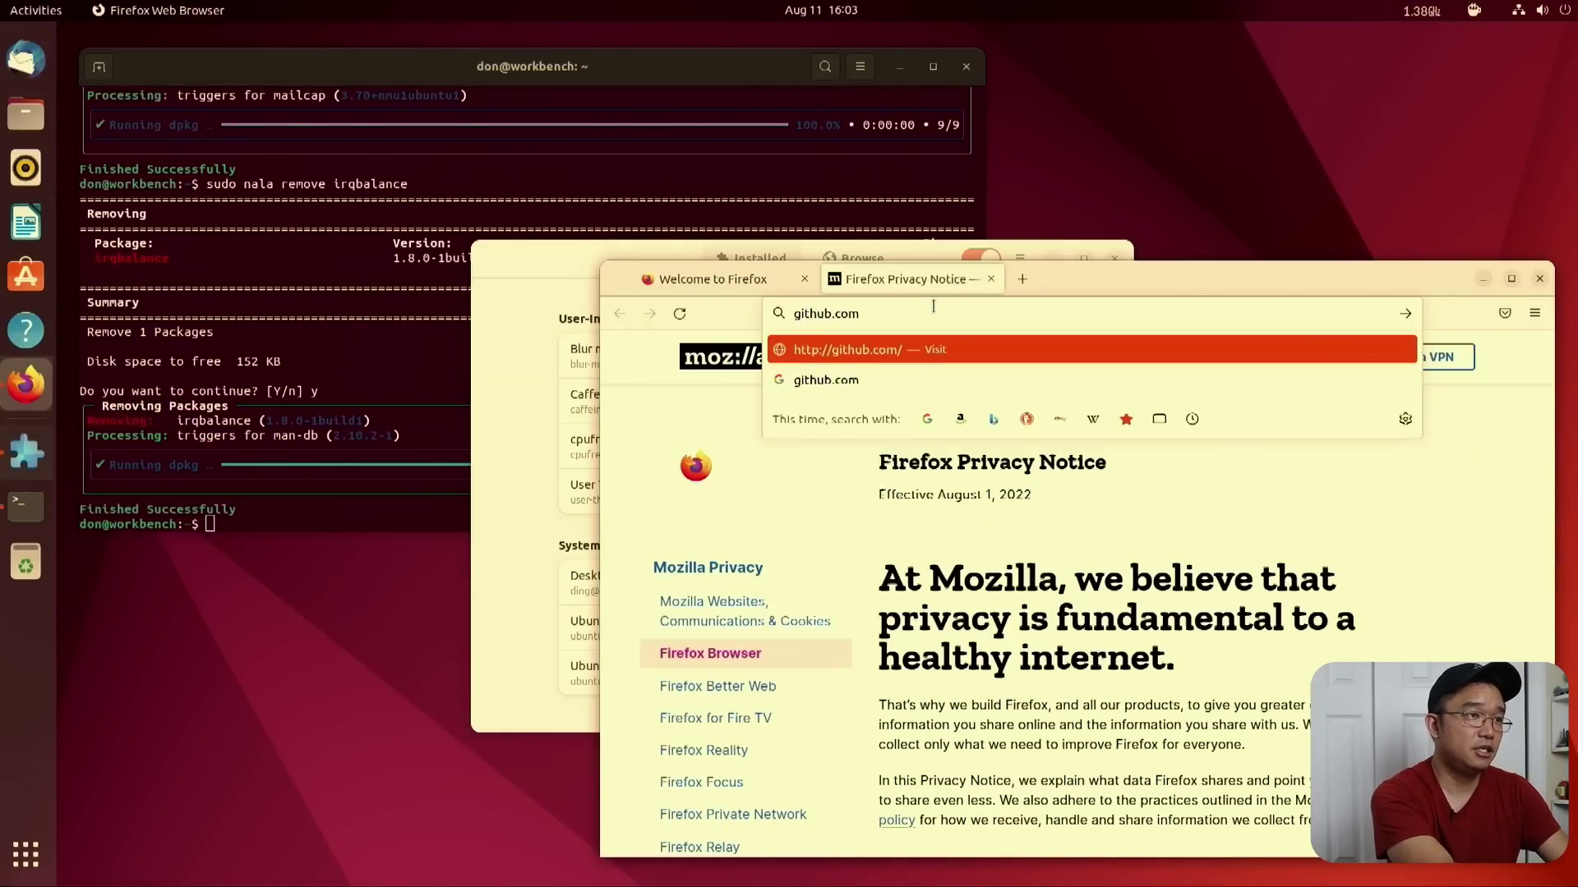
pyautogui.write('/novaspirit/')
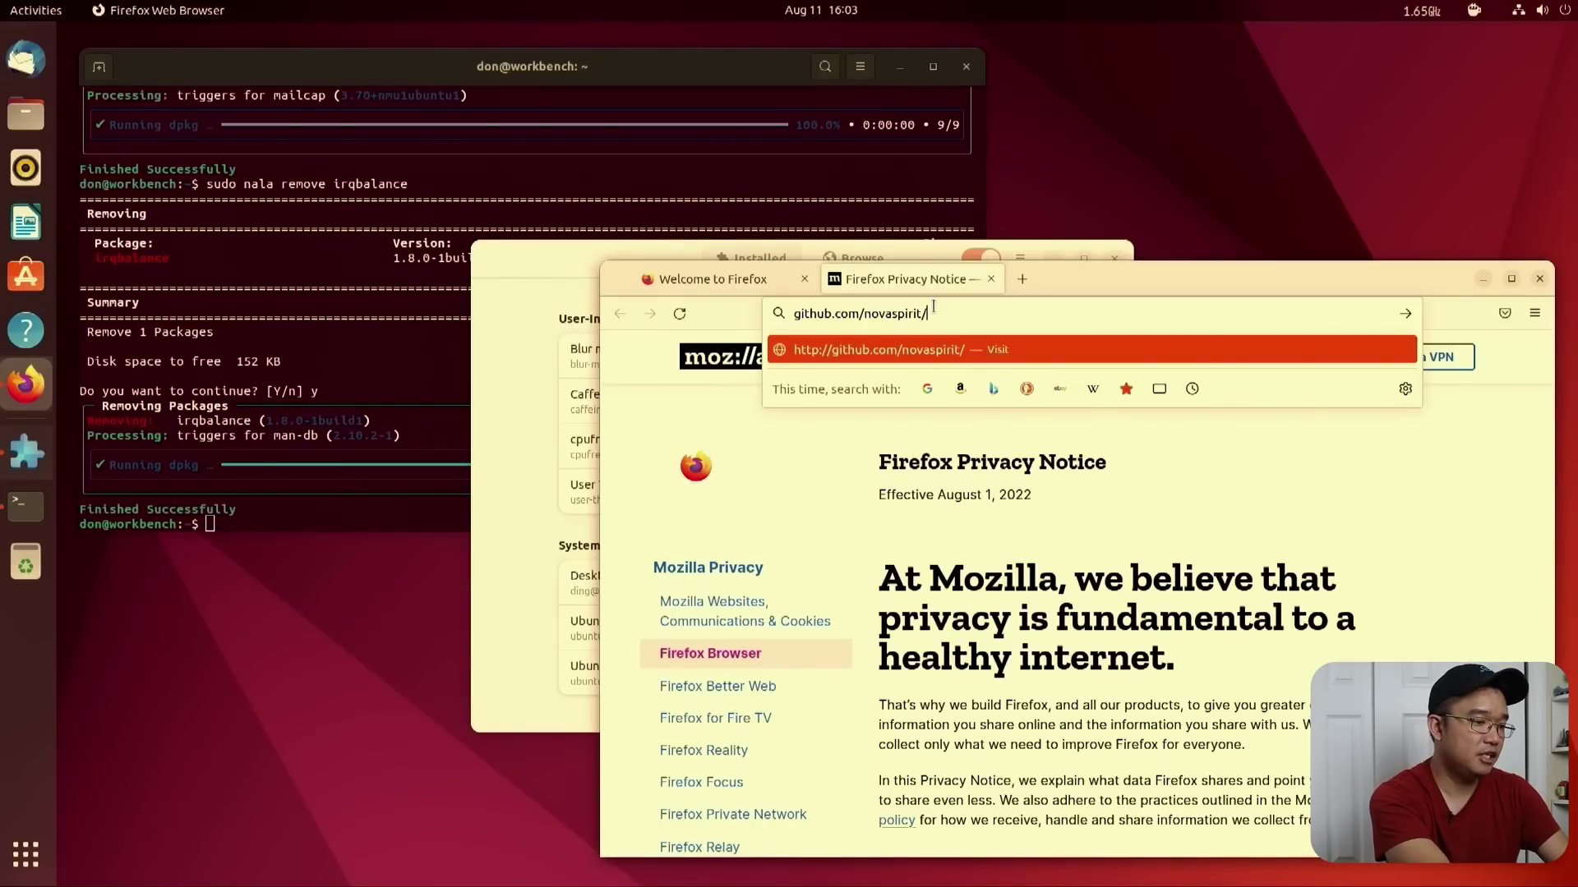
pyautogui.press('Return')
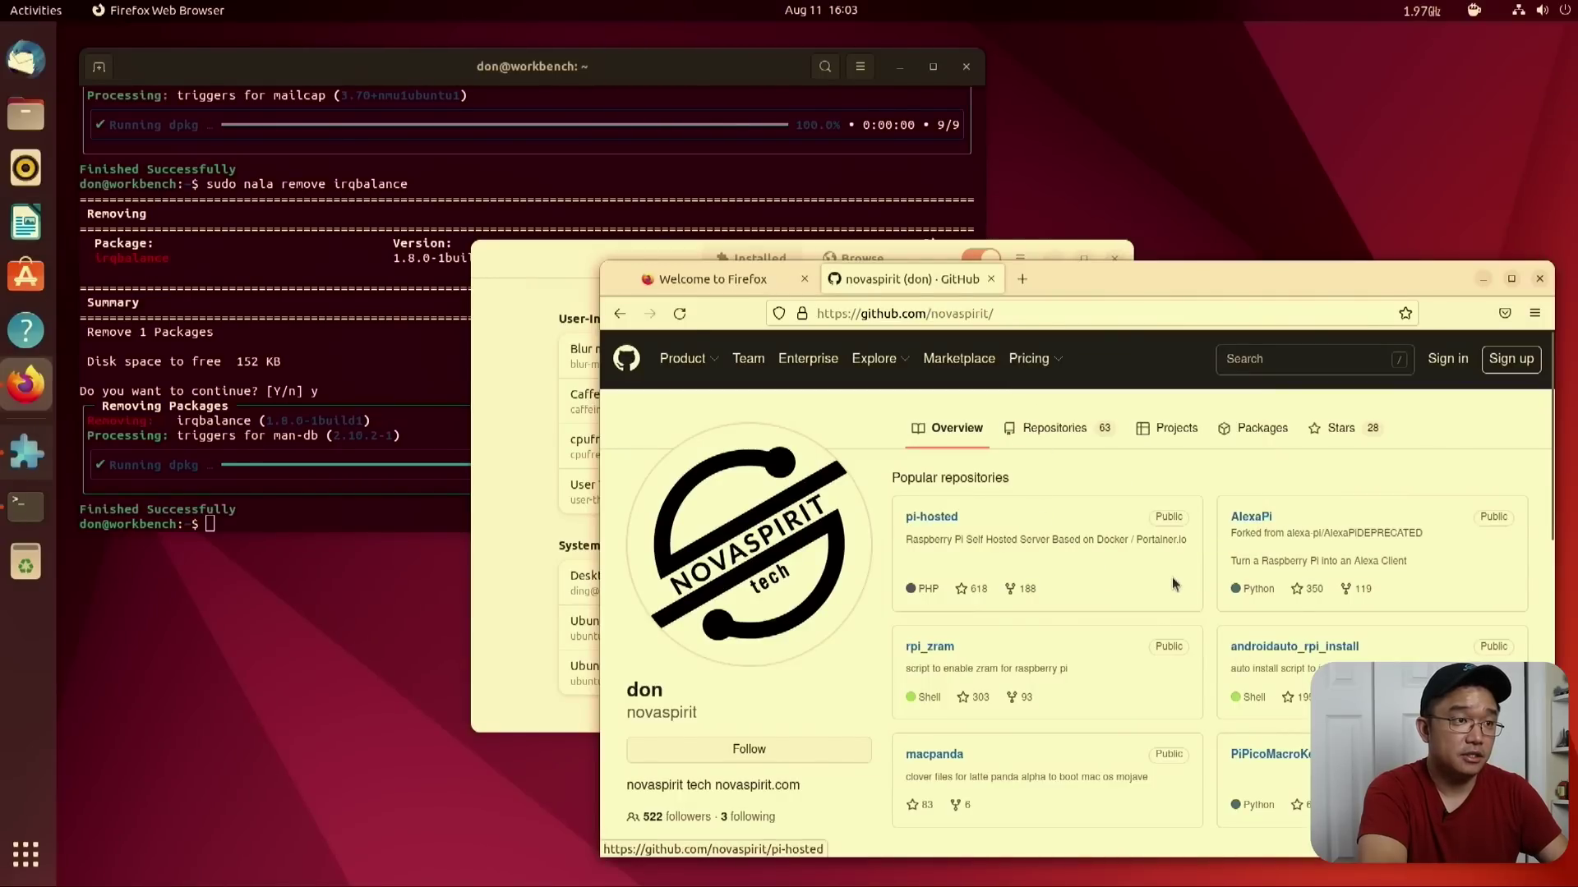
pyautogui.click(1055, 429)
pyautogui.scroll(-3, 1101, 735)
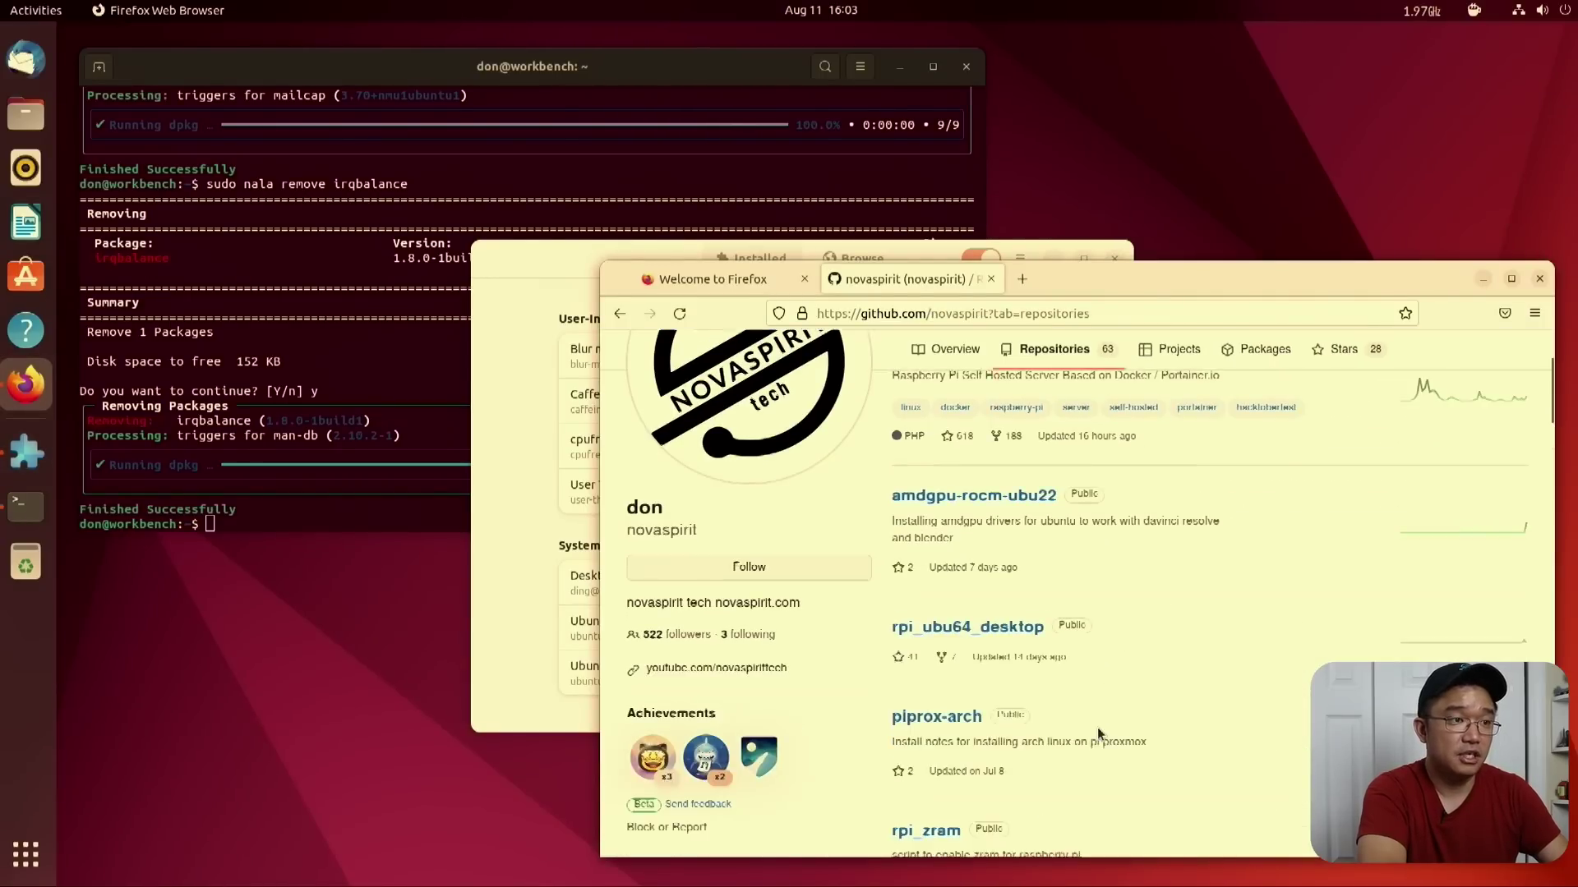
pyautogui.click(999, 625)
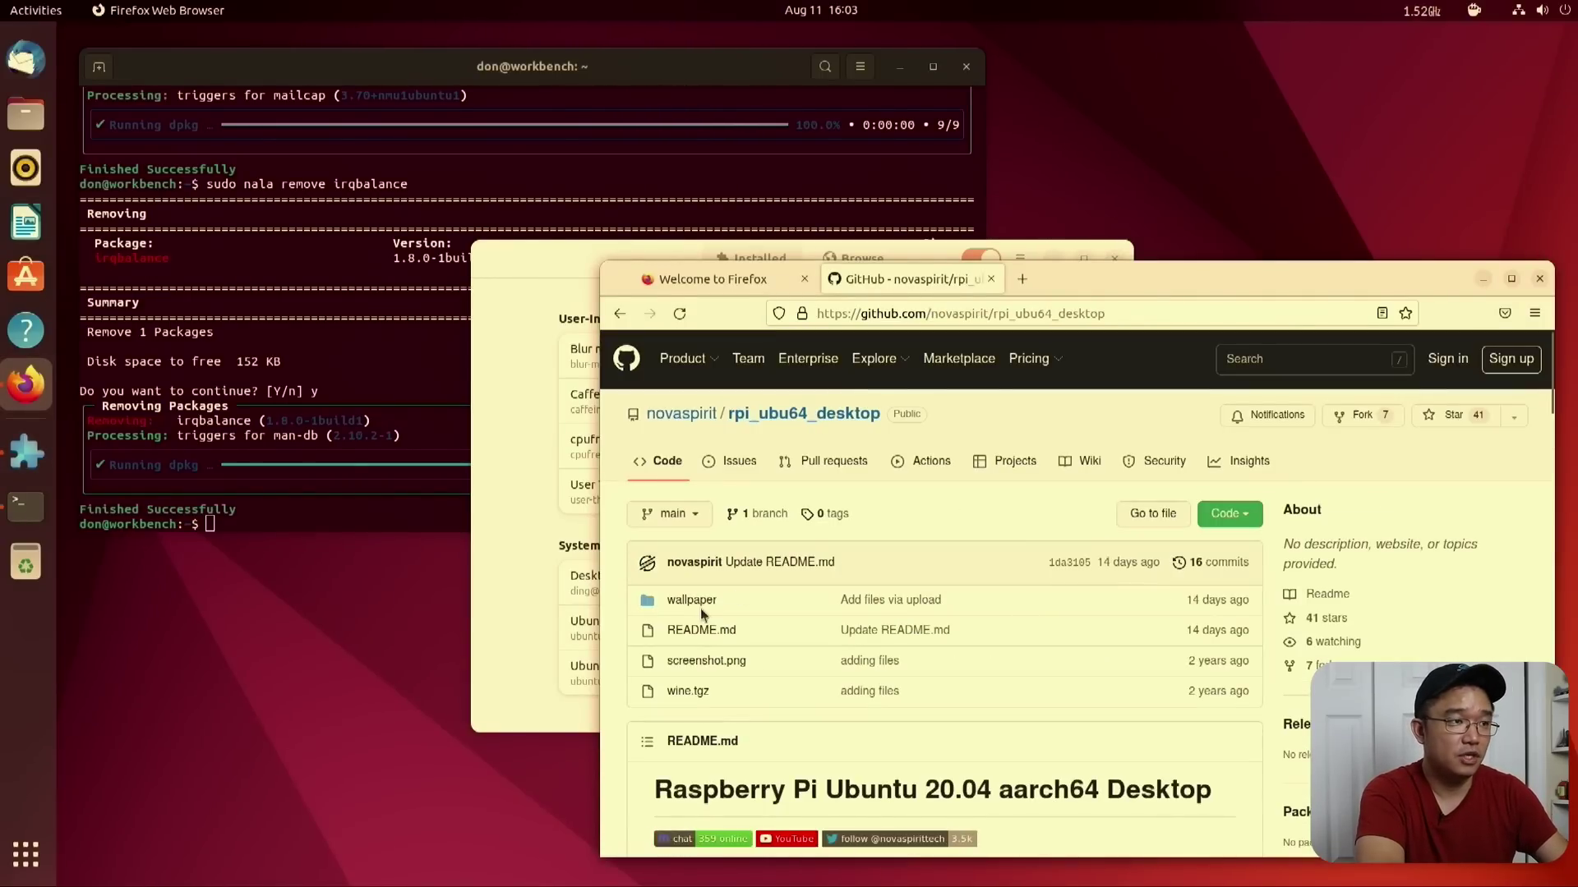
# - Download wallpaper/1079333.png and show the downloaded file in its folder
pyautogui.click(694, 602)
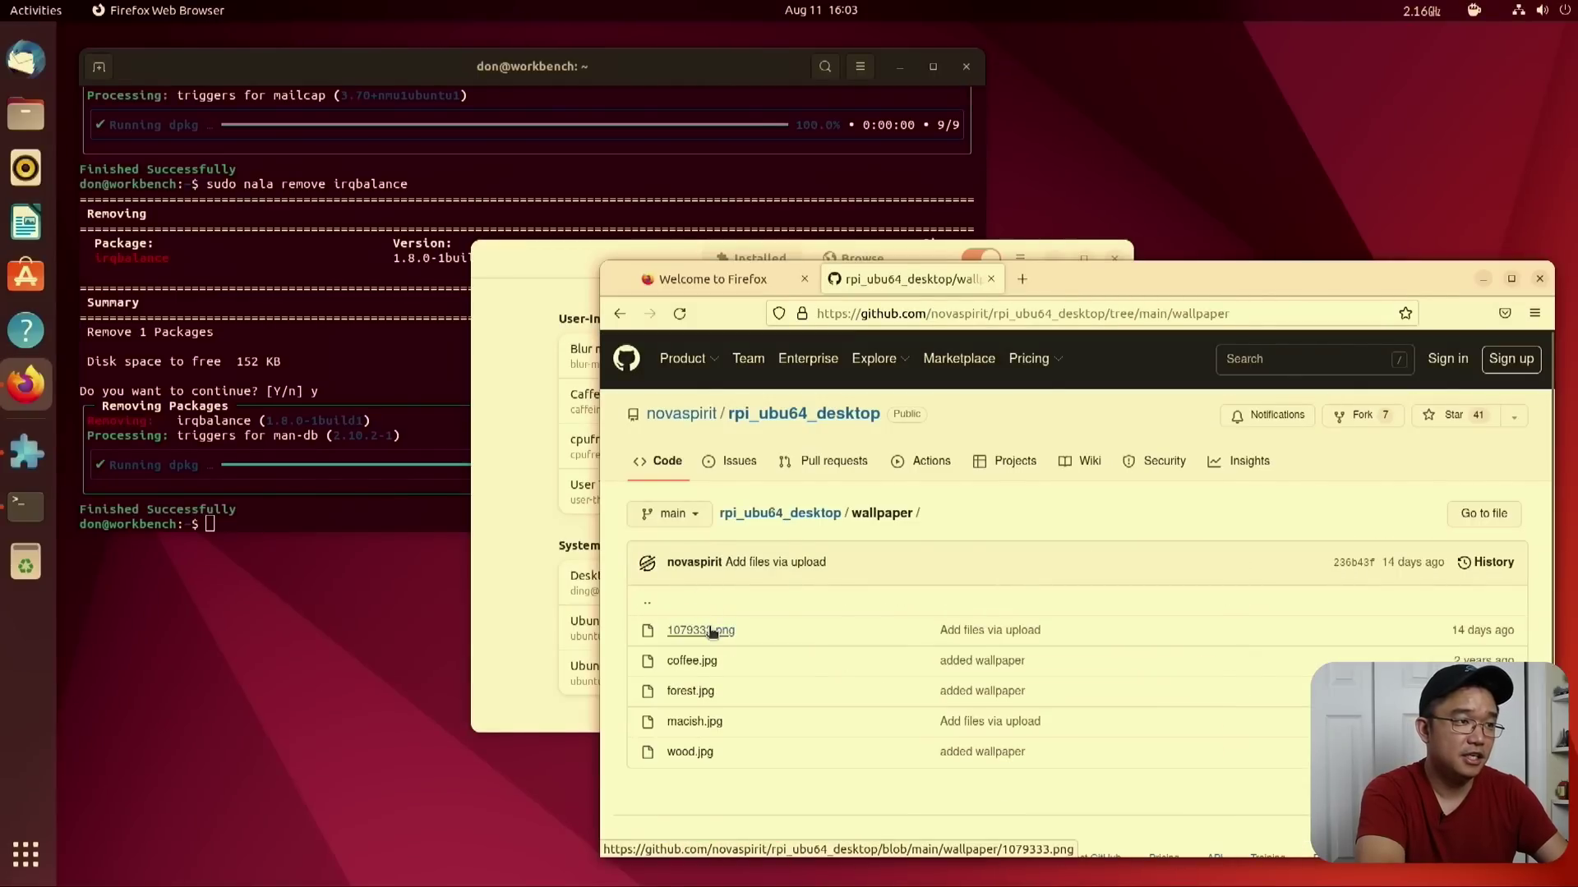
pyautogui.click(711, 631)
pyautogui.scroll(-3, 1070, 635)
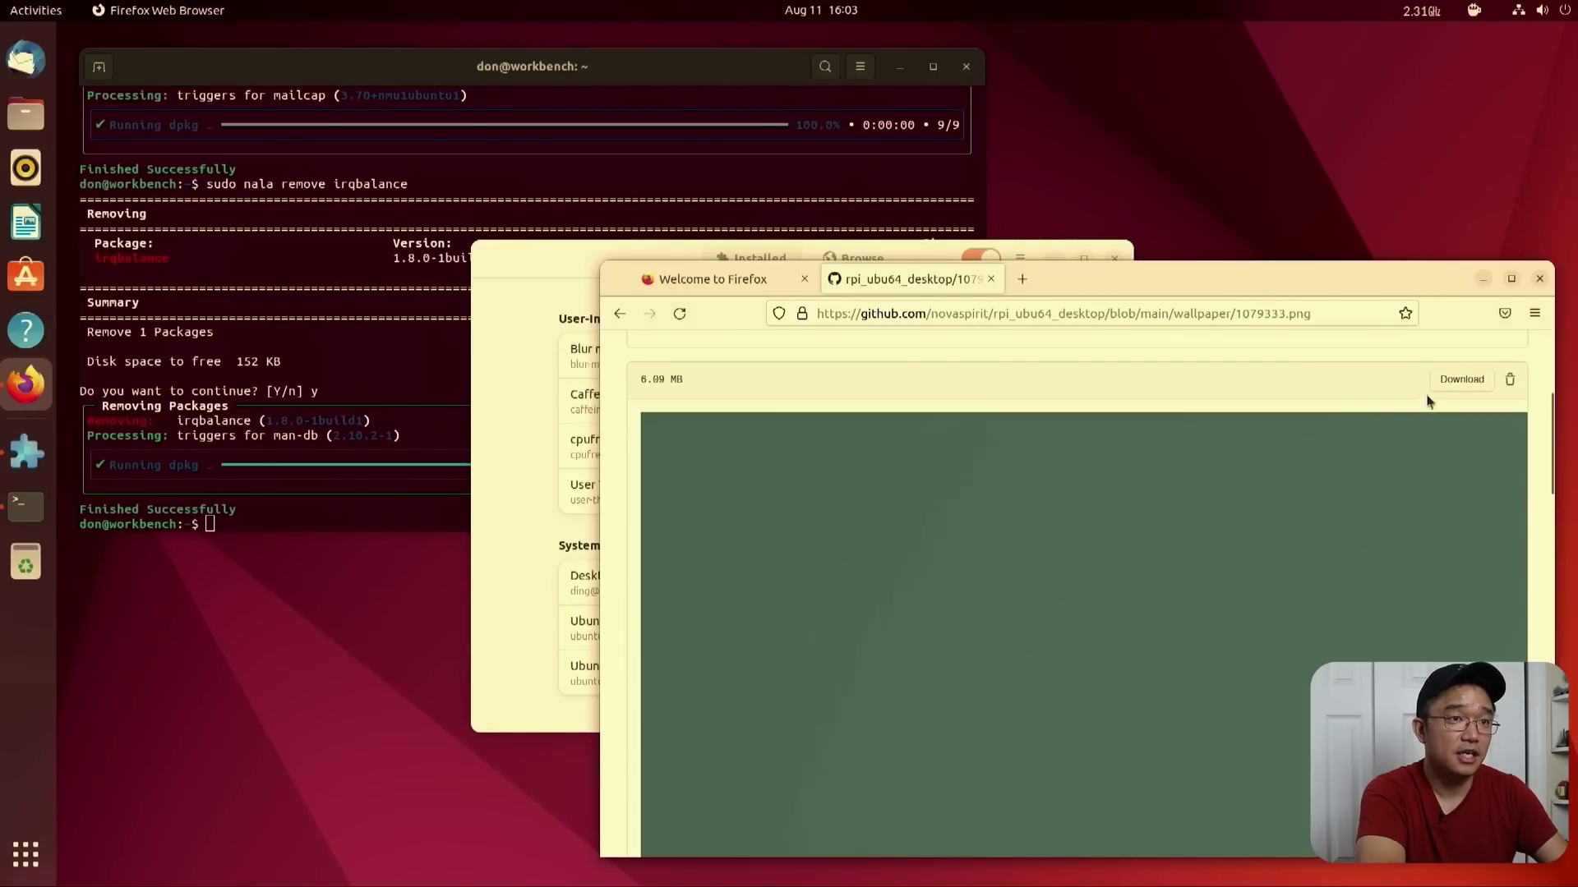
pyautogui.click(1456, 387)
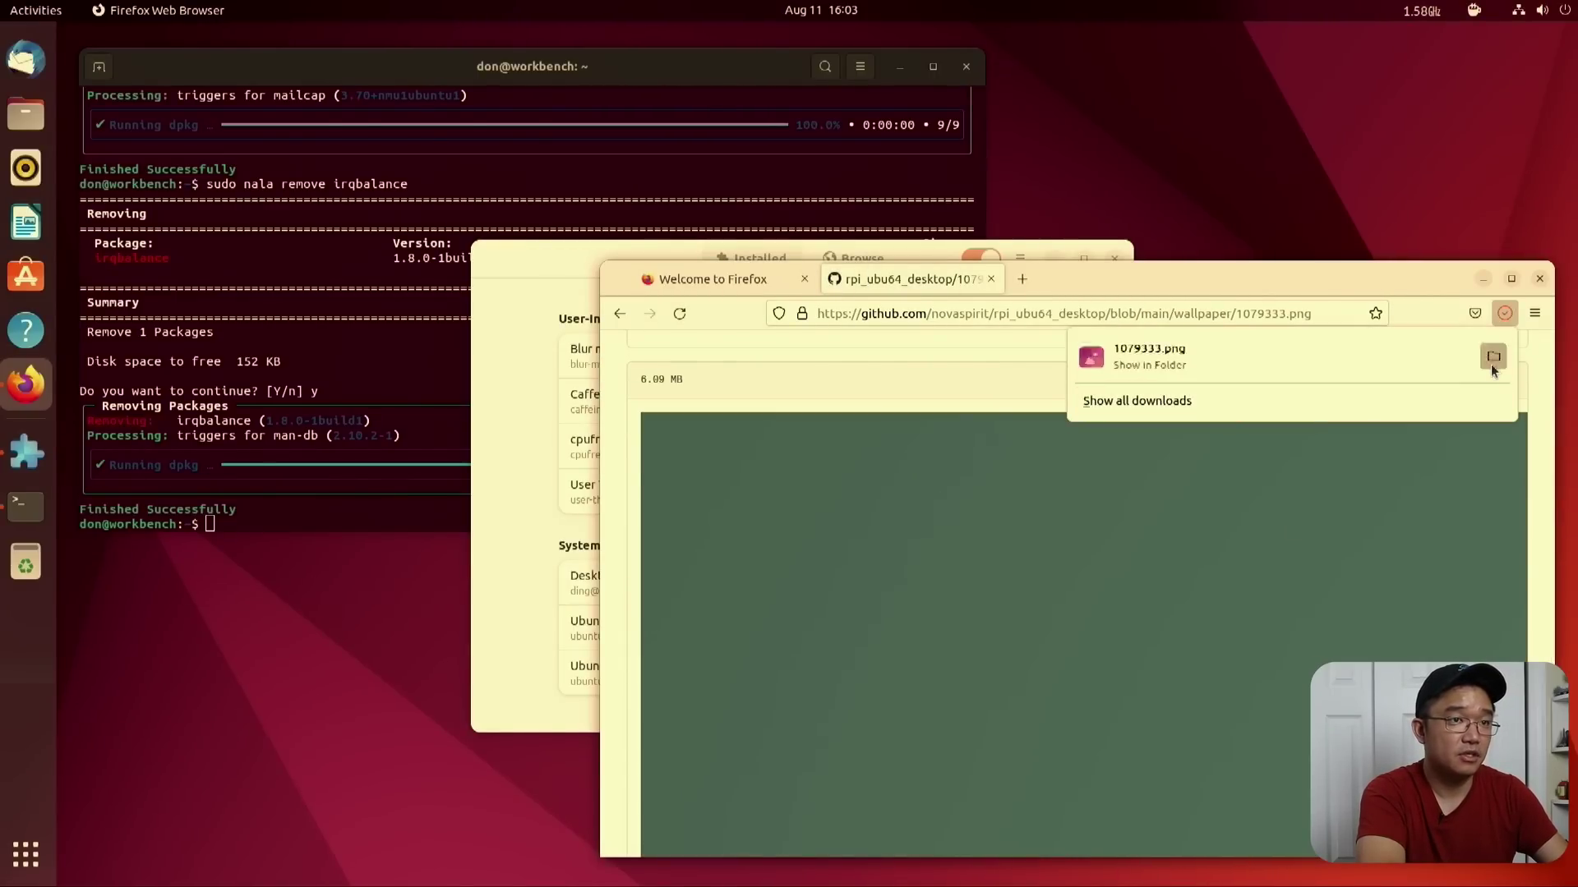
pyautogui.click(1492, 361)
# - Set 1079333.png as the desktop wallpaper and close Files
pyautogui.rightClick(410, 100)
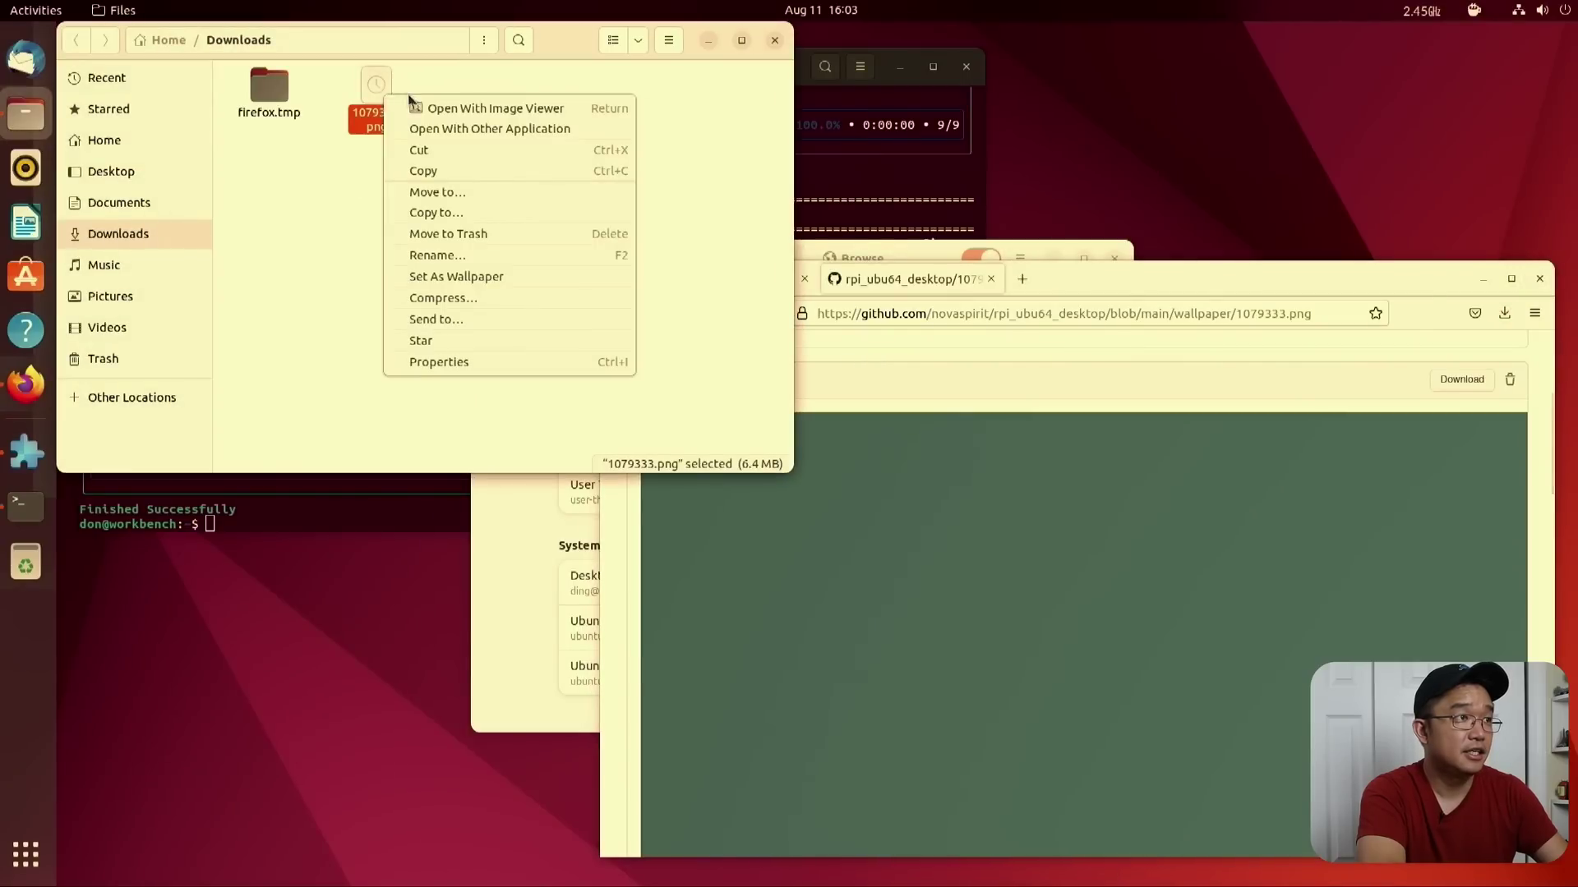
pyautogui.click(467, 277)
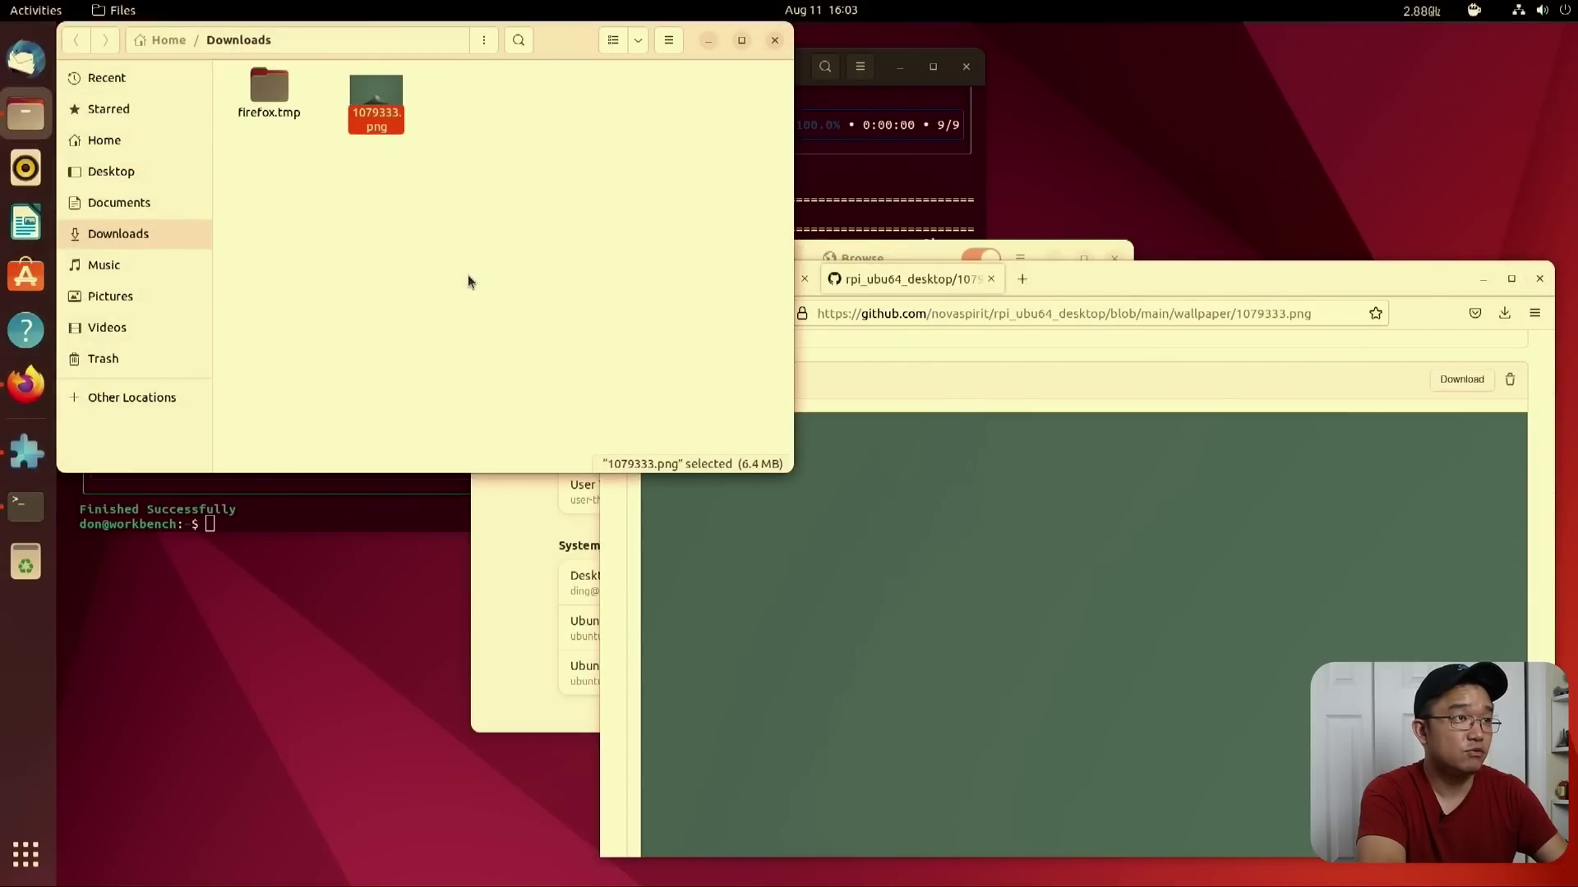
pyautogui.click(774, 39)
# - Minimize the browser, Extension Manager and terminal, and move the Home icon to the top-left
pyautogui.click(1483, 279)
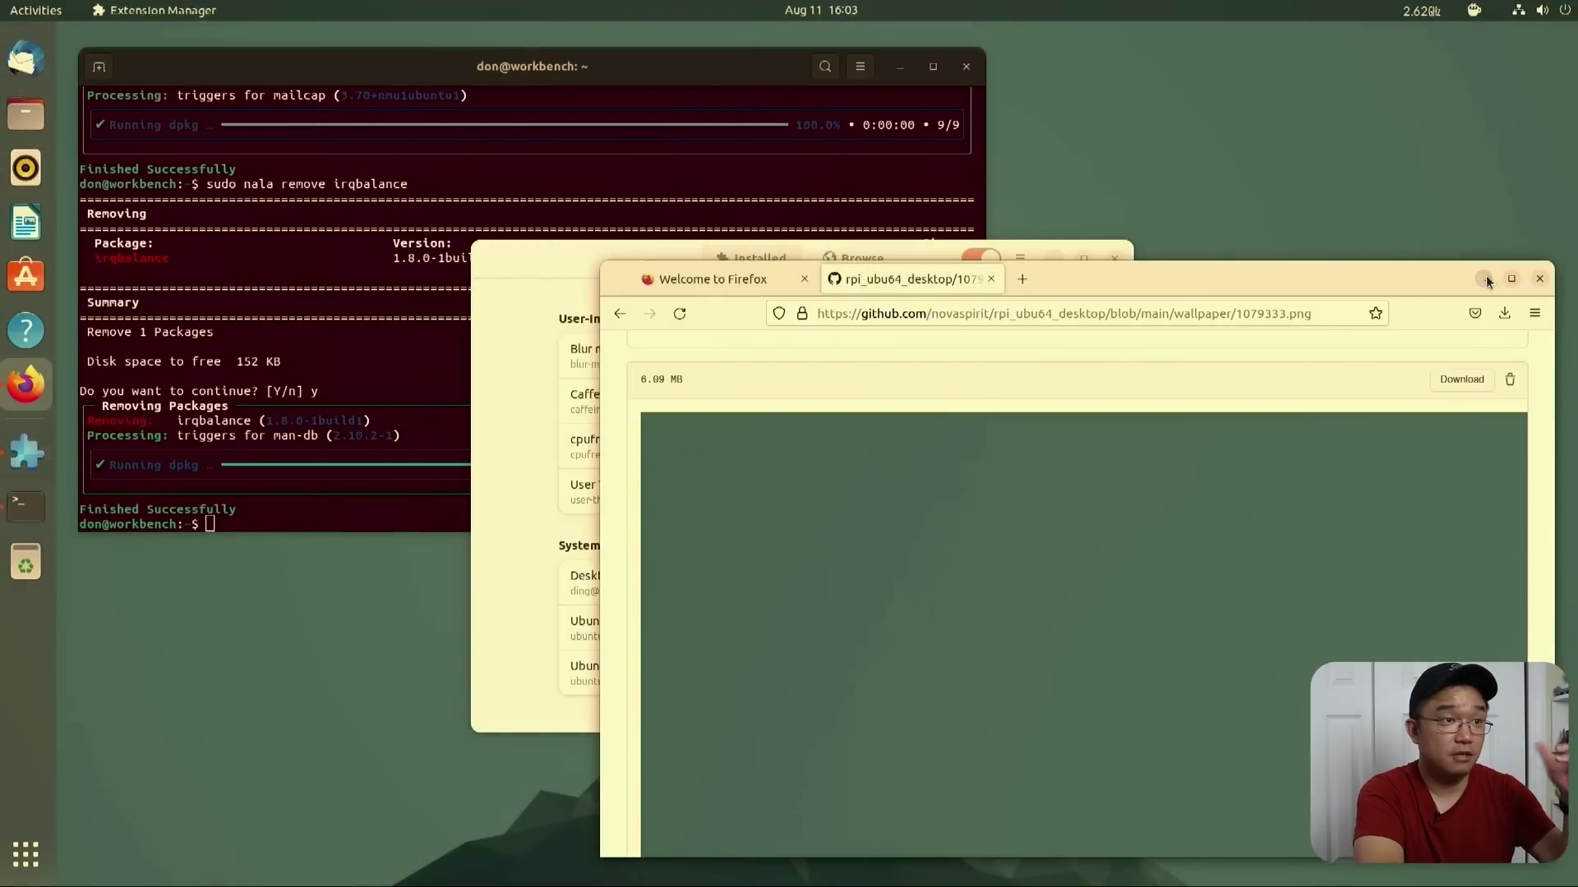
pyautogui.click(1053, 258)
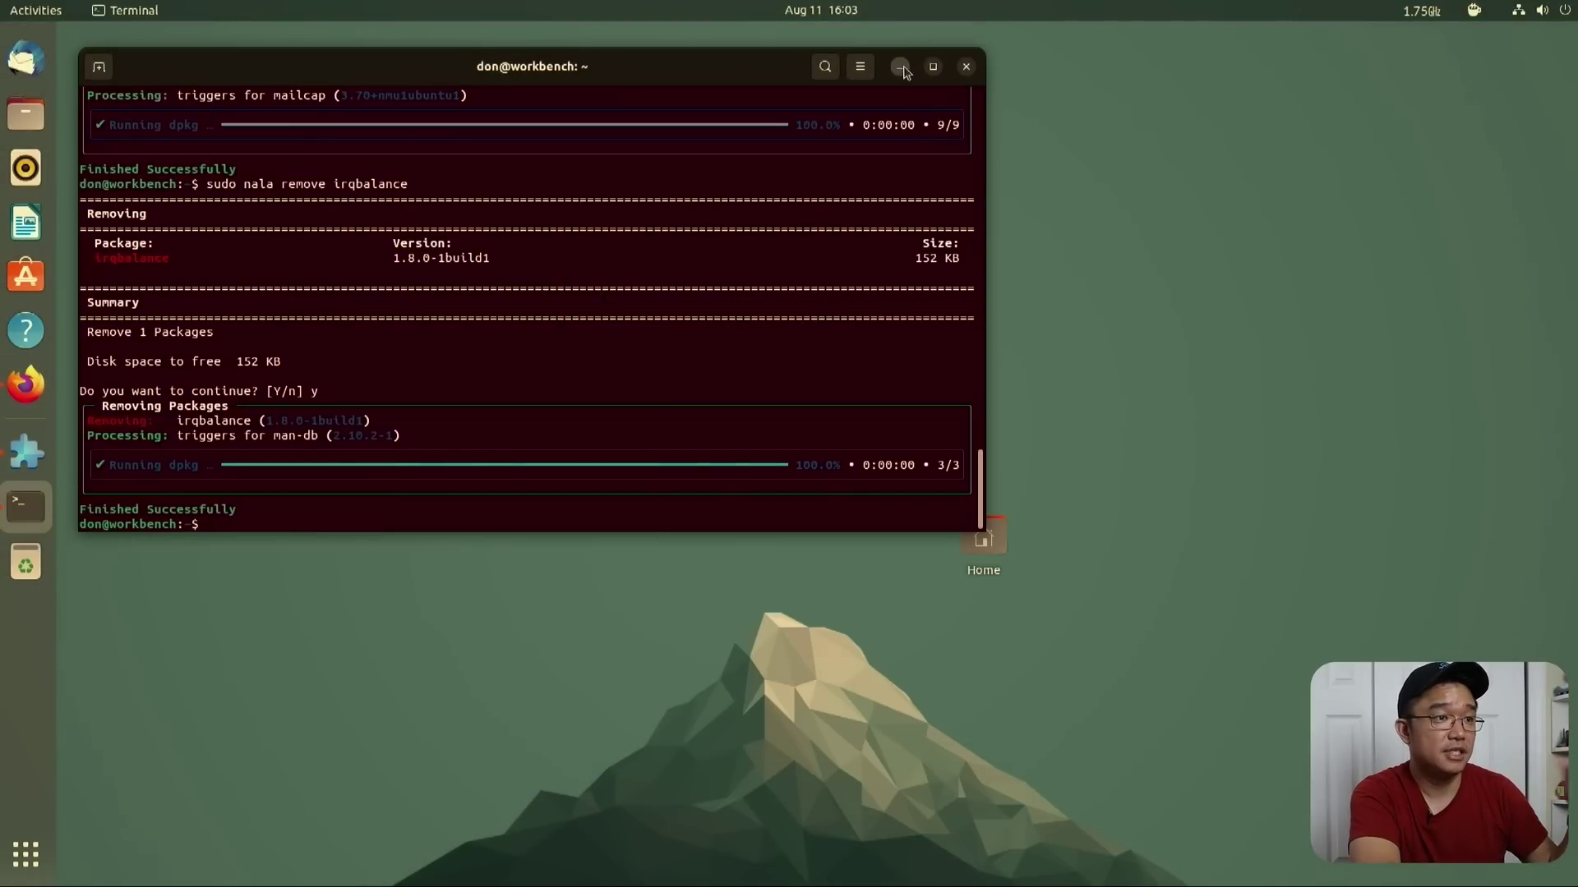
pyautogui.click(901, 67)
pyautogui.moveTo(983, 536); pyautogui.dragTo(130, 81)
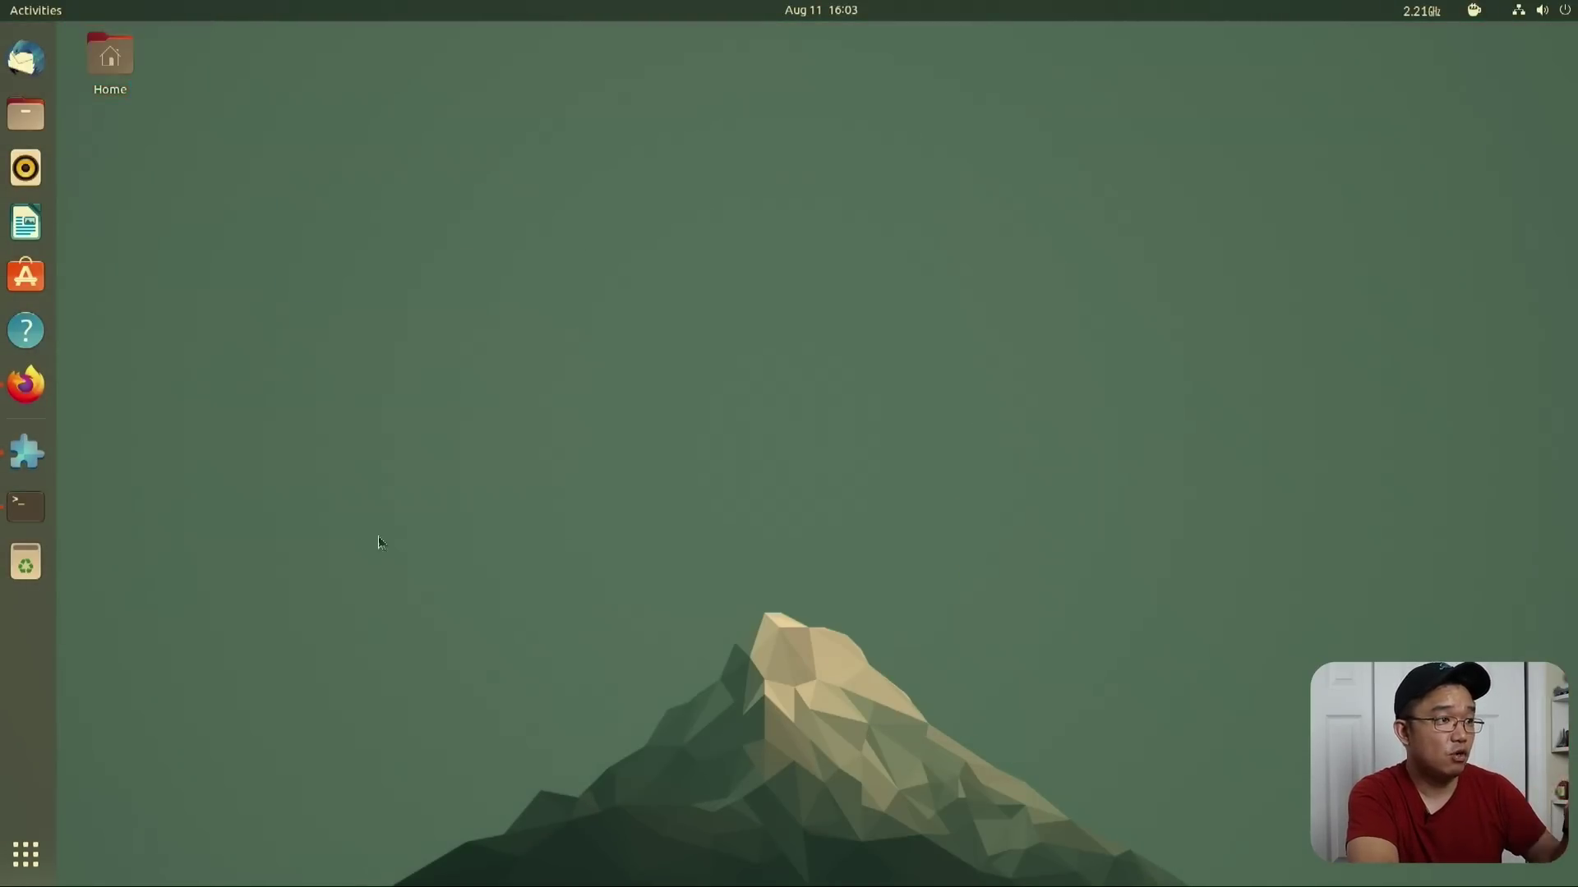
pyautogui.click(25, 854)
# - Launch Settings via the 'sett' search and set the Appearance accent colour to teal
pyautogui.write('sdet')
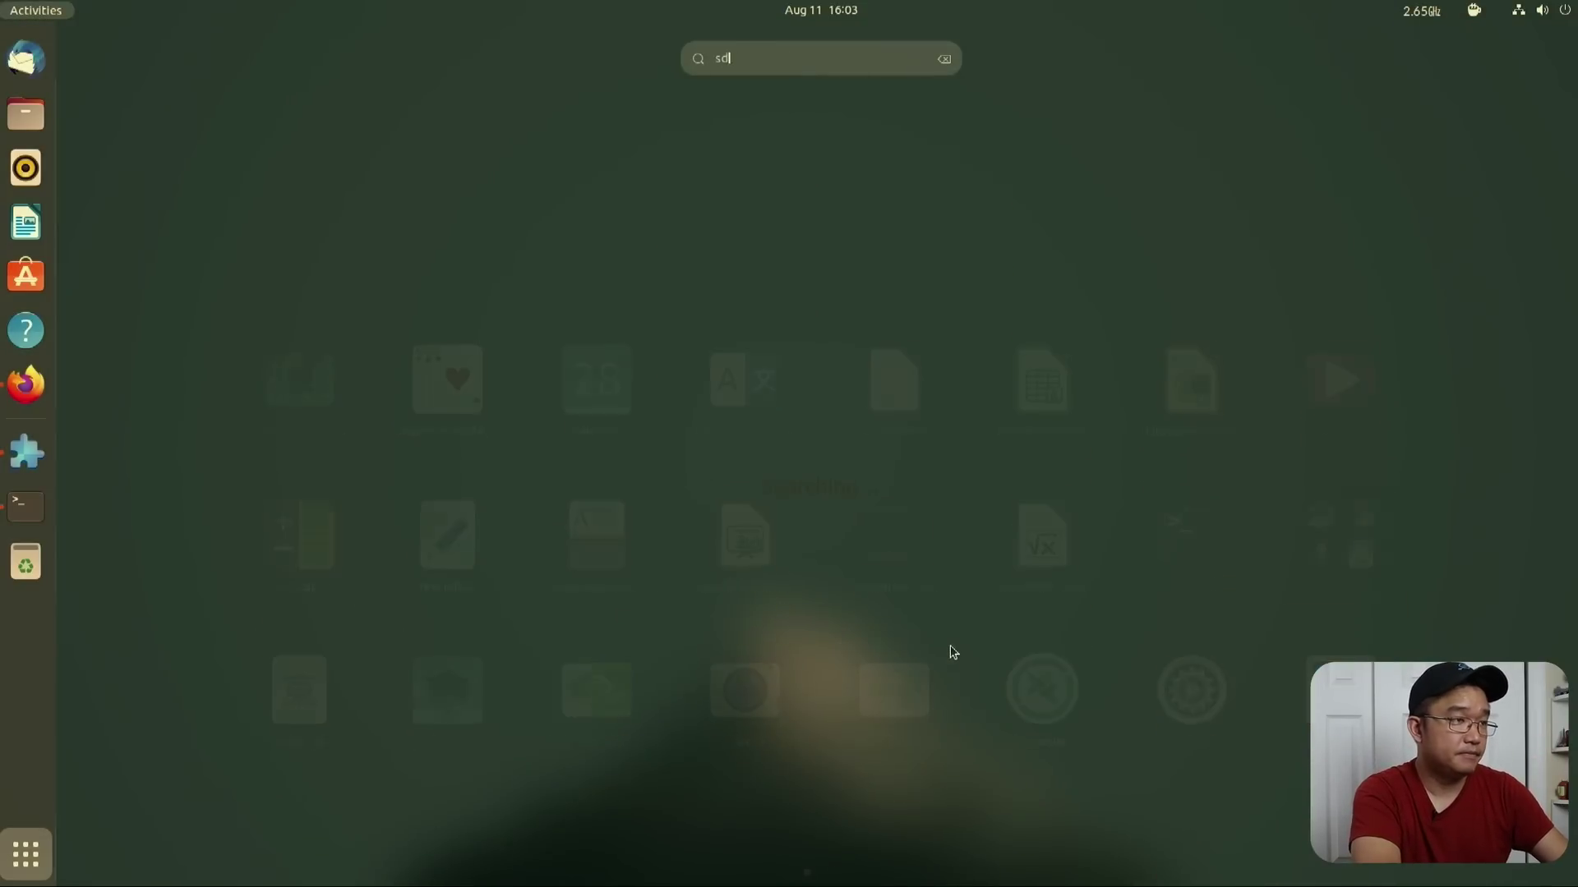
pyautogui.press('BackSpace')
pyautogui.press('BackSpace')
pyautogui.write('ett')
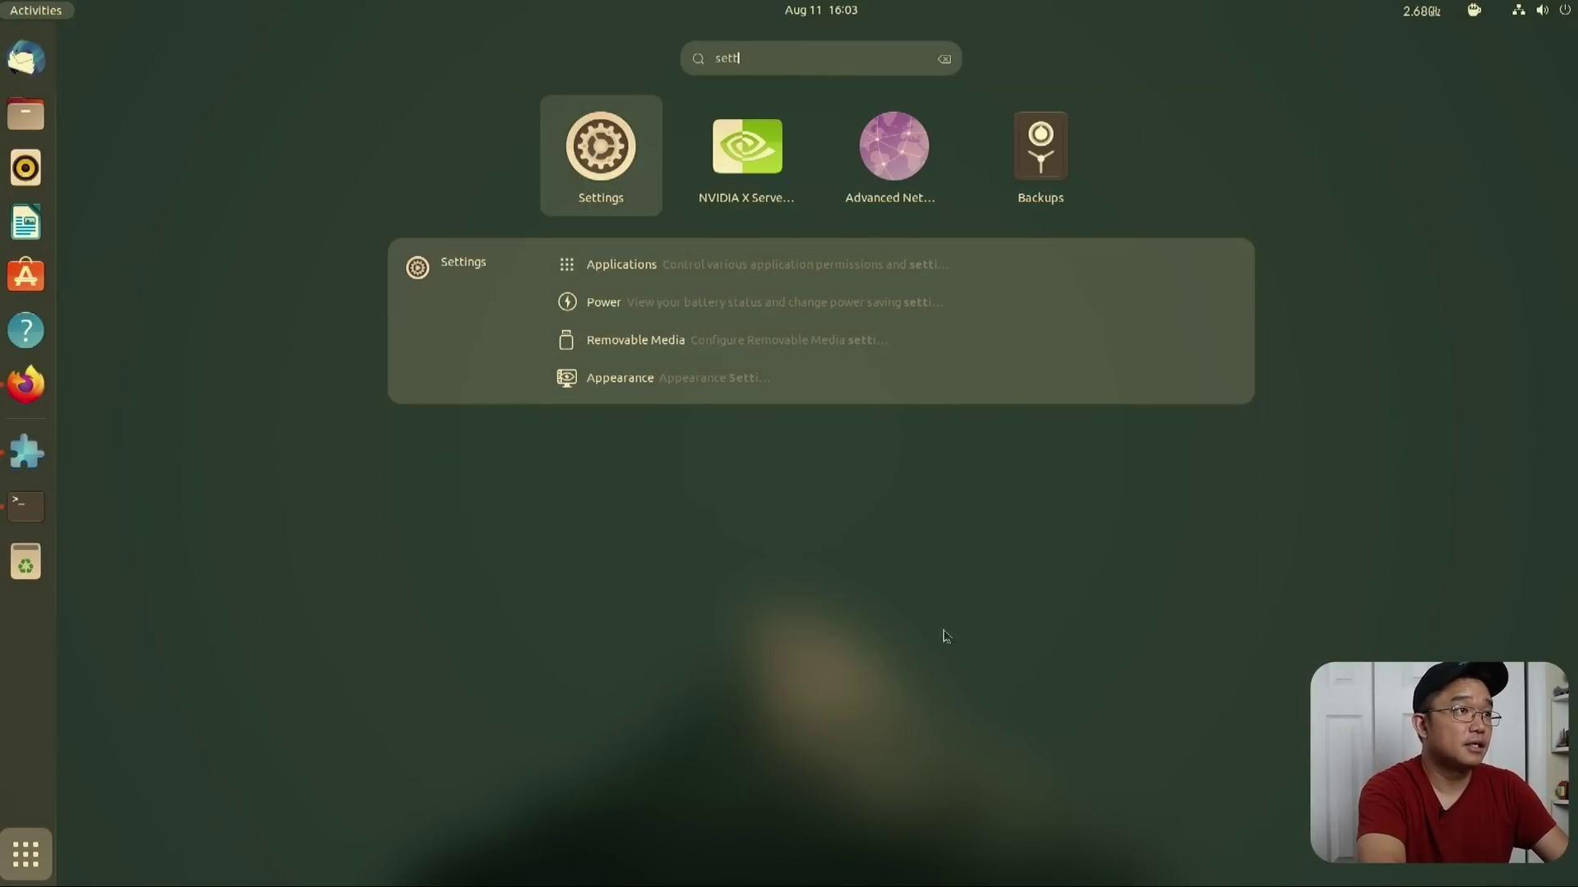
pyautogui.click(624, 173)
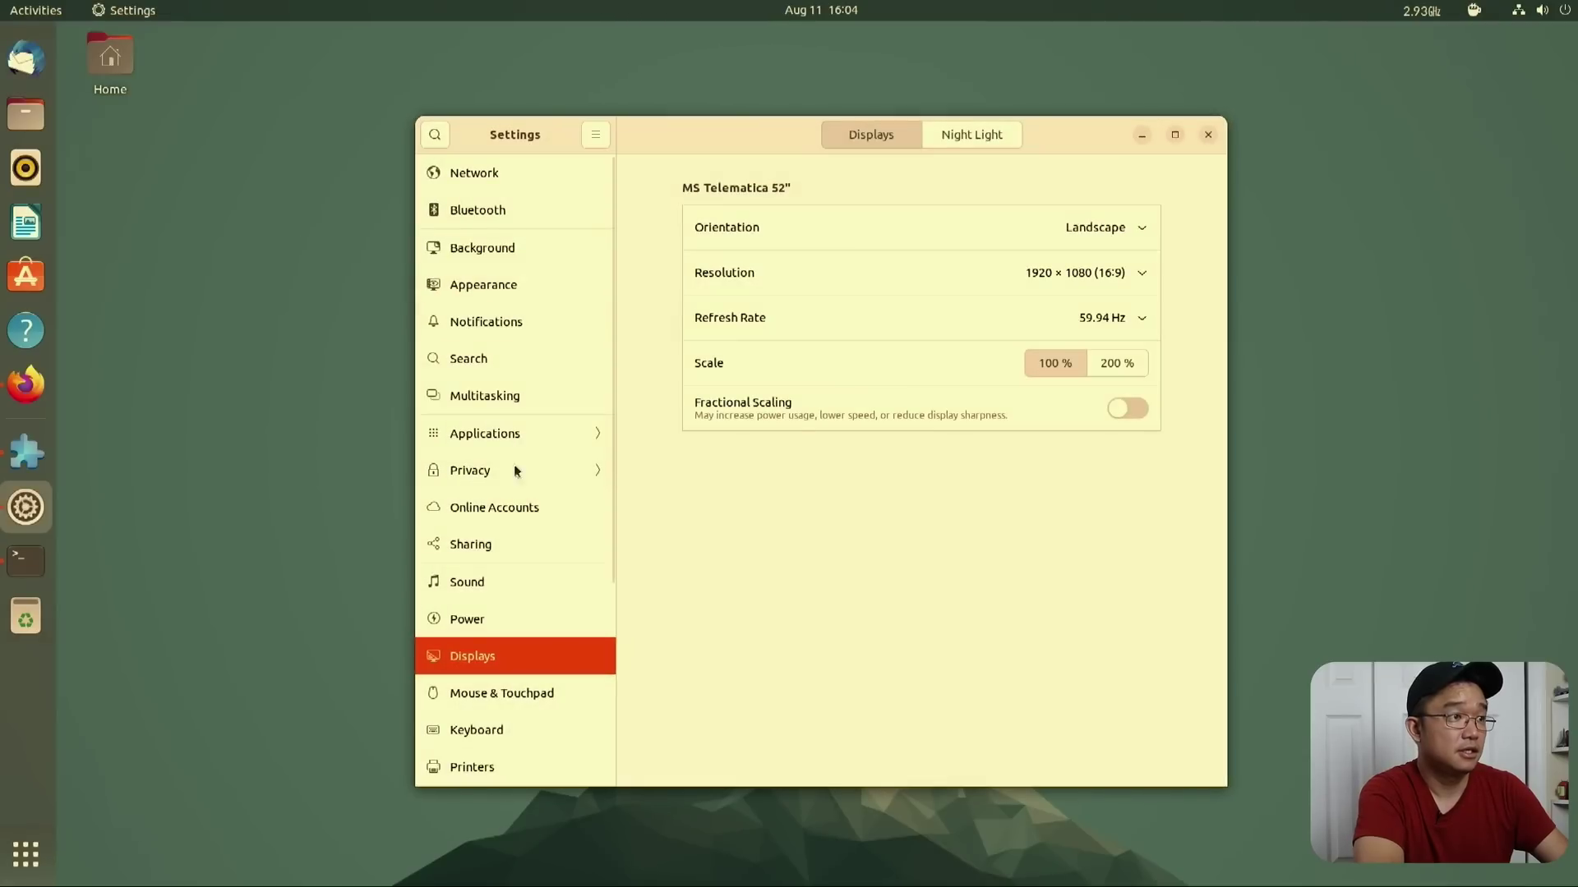
pyautogui.click(496, 286)
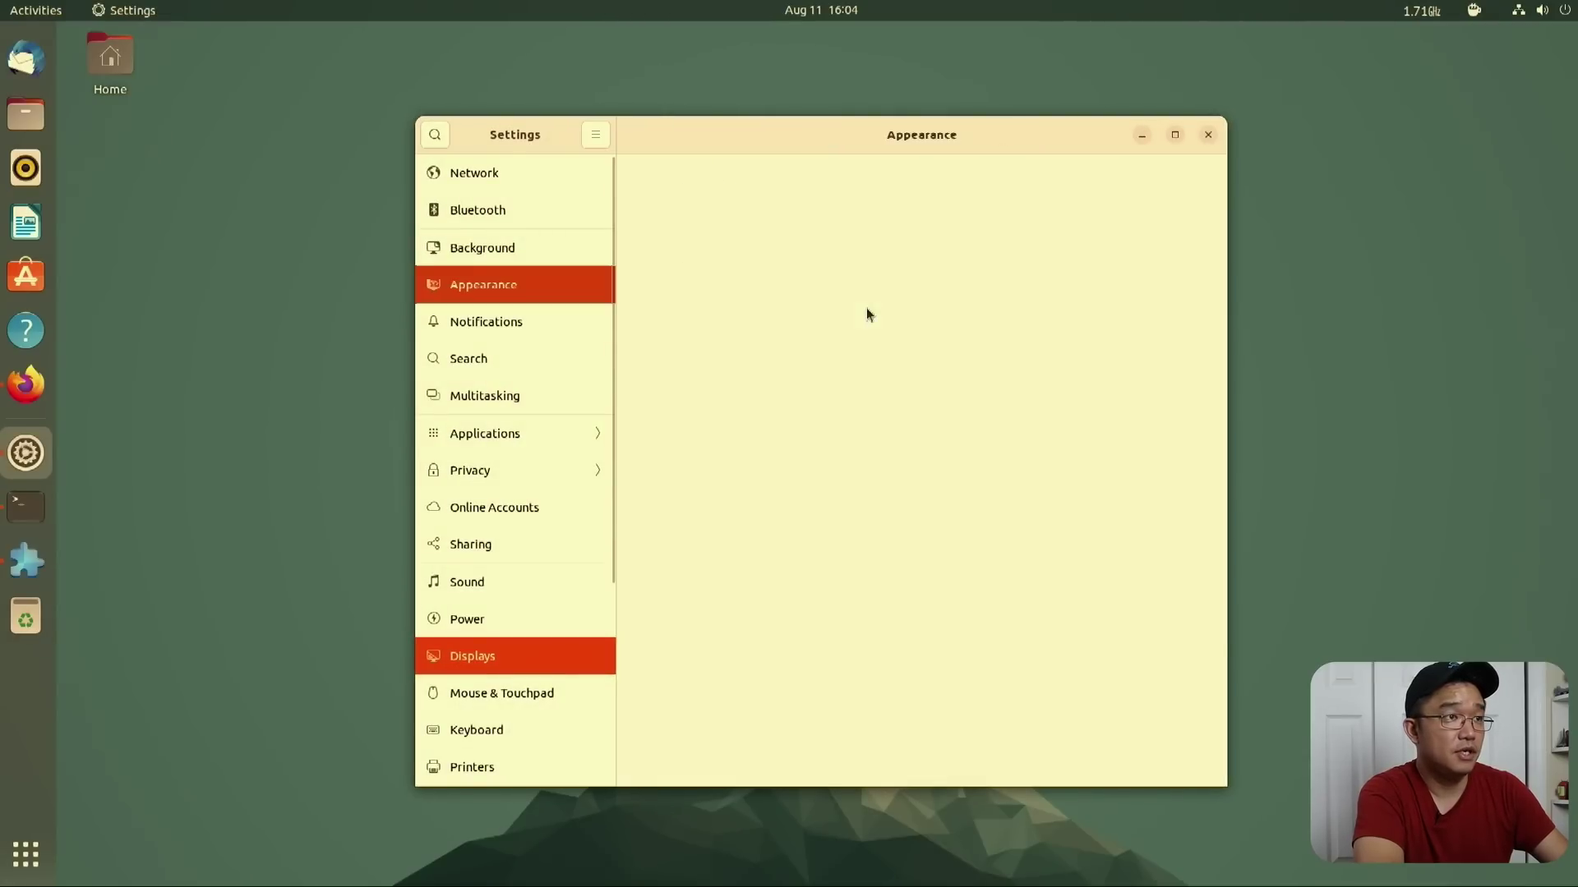
pyautogui.click(970, 404)
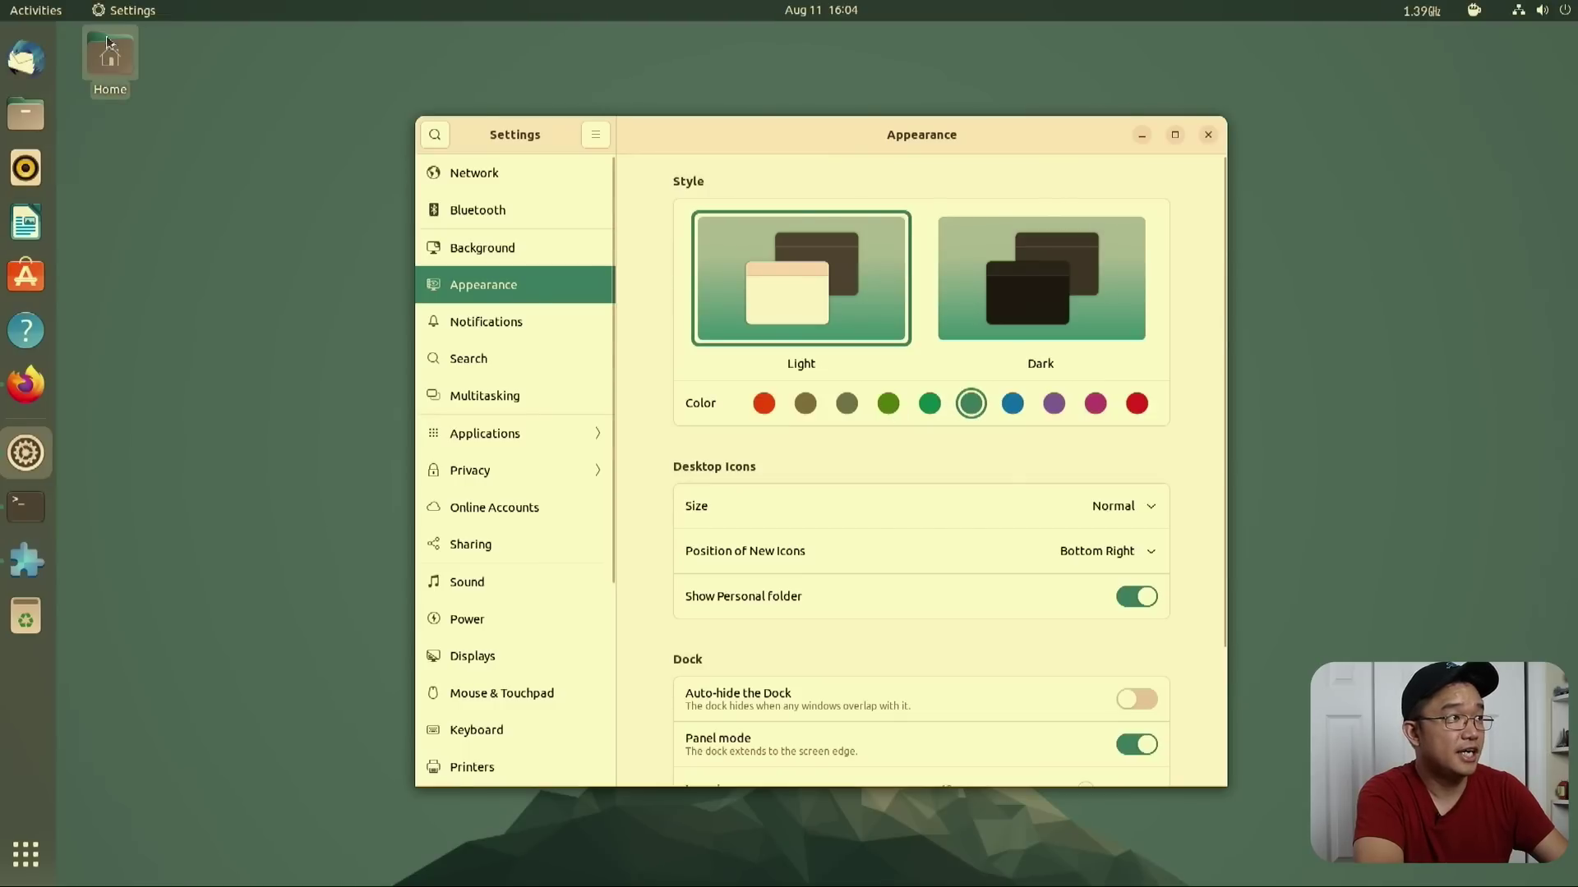
# - Return to the Settings window, move it aside and close it
pyautogui.click(26, 854)
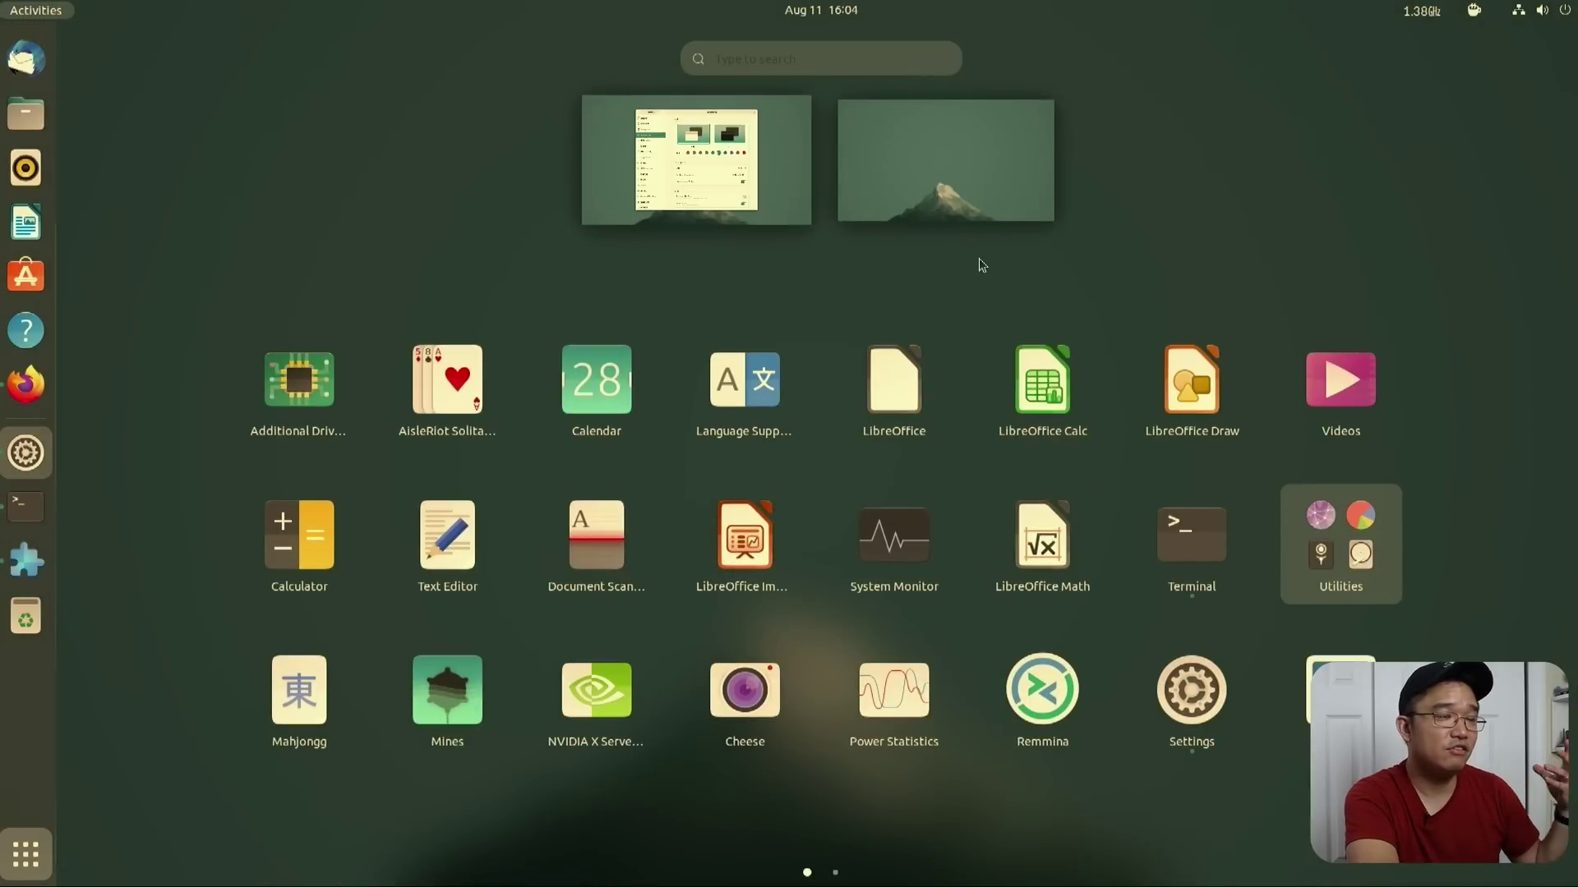
pyautogui.click(25, 855)
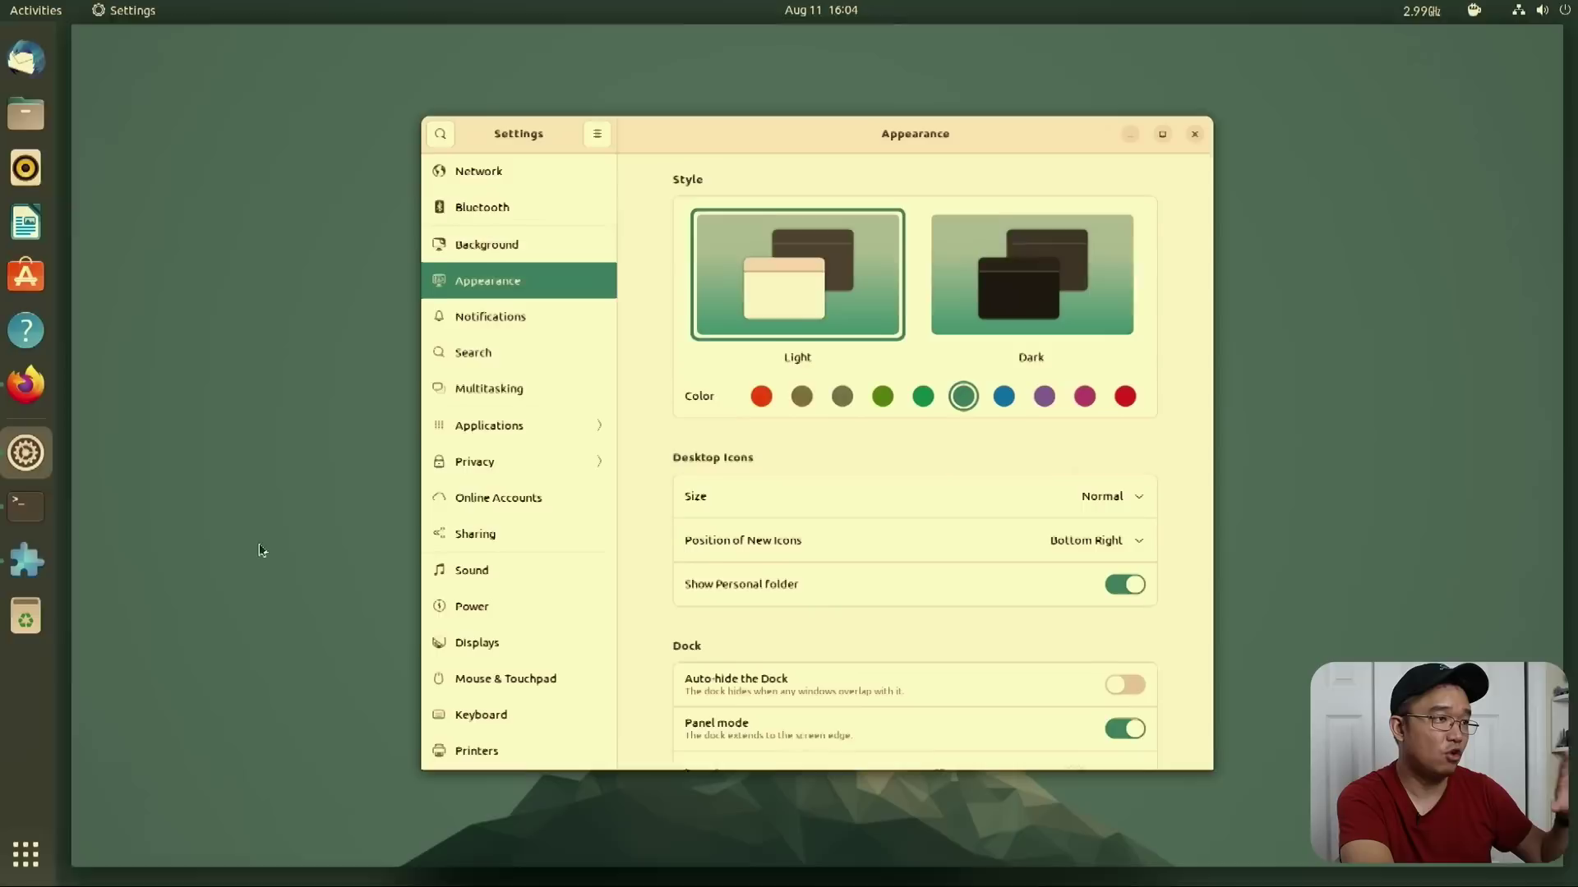
pyautogui.moveTo(945, 127); pyautogui.dragTo(1150, 145)
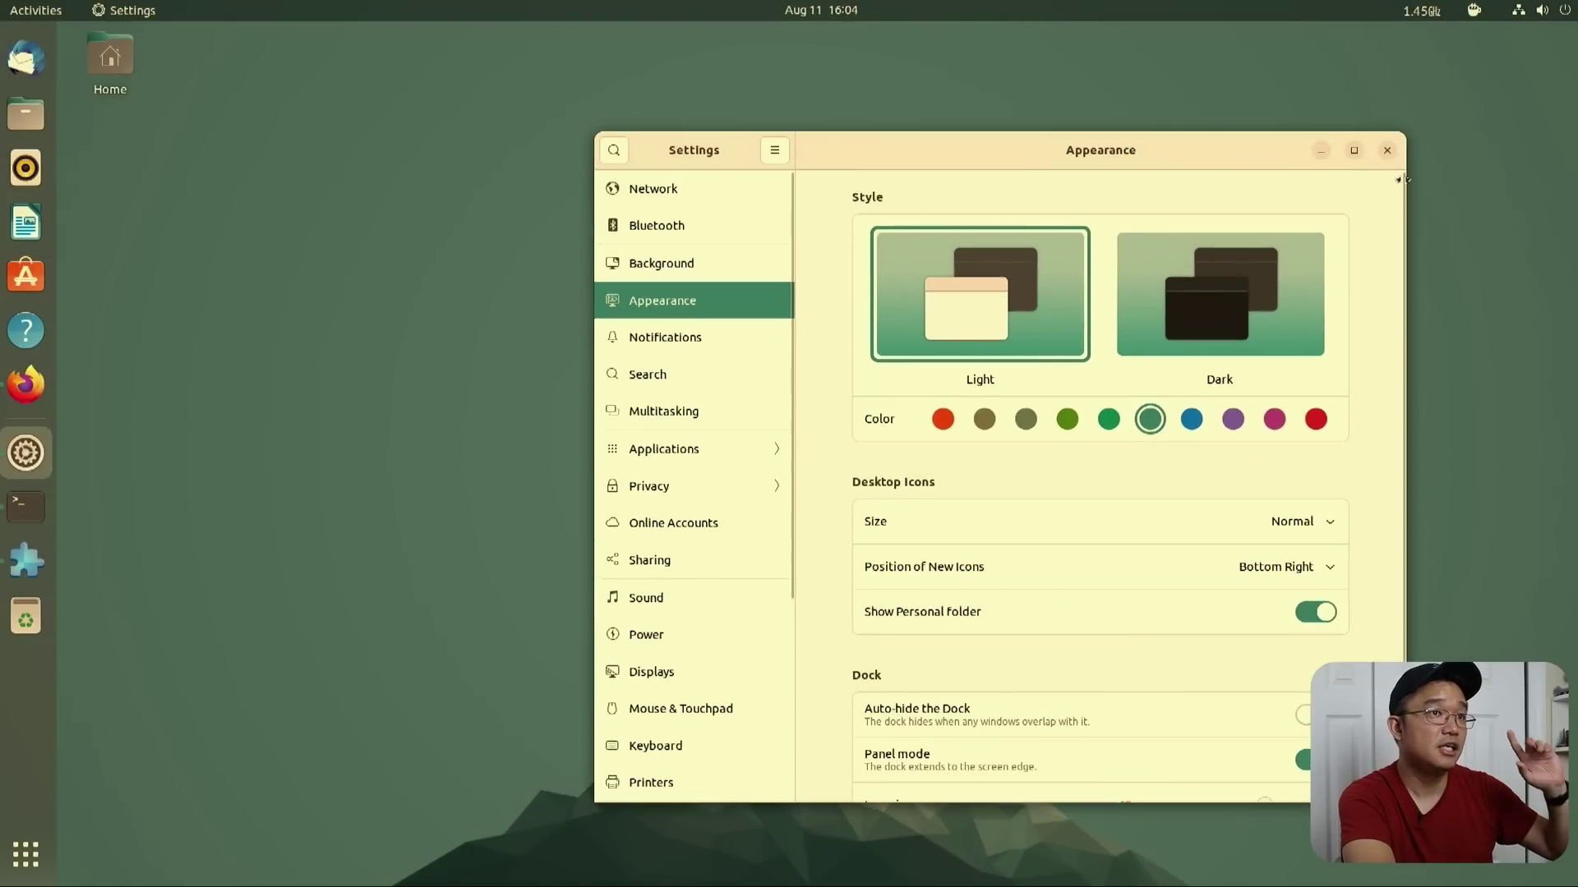
pyautogui.click(1387, 151)
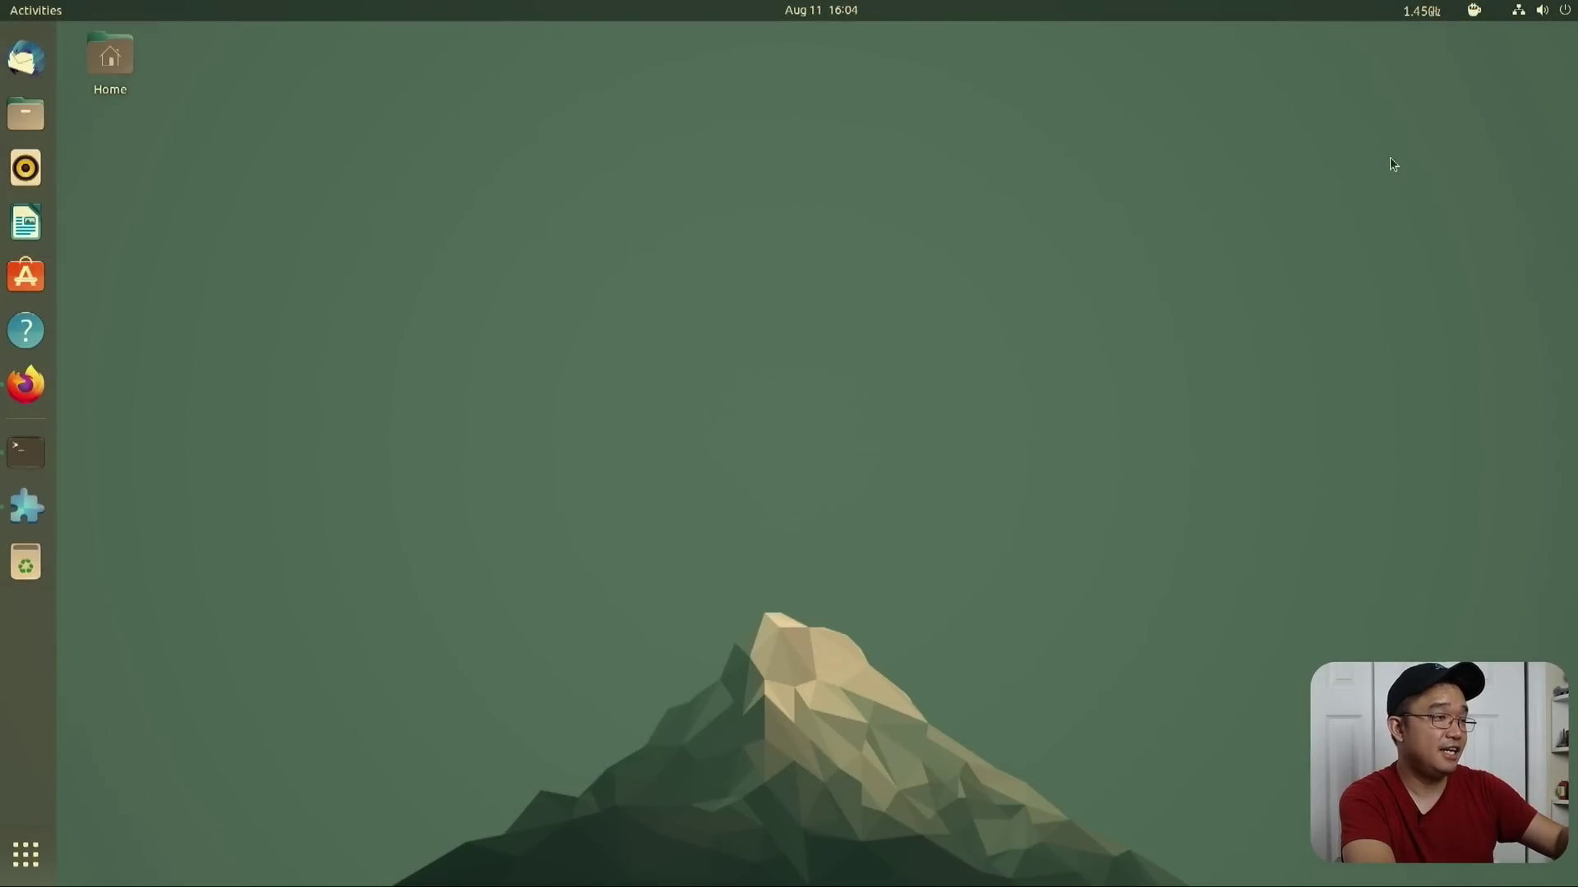
pyautogui.click(20, 853)
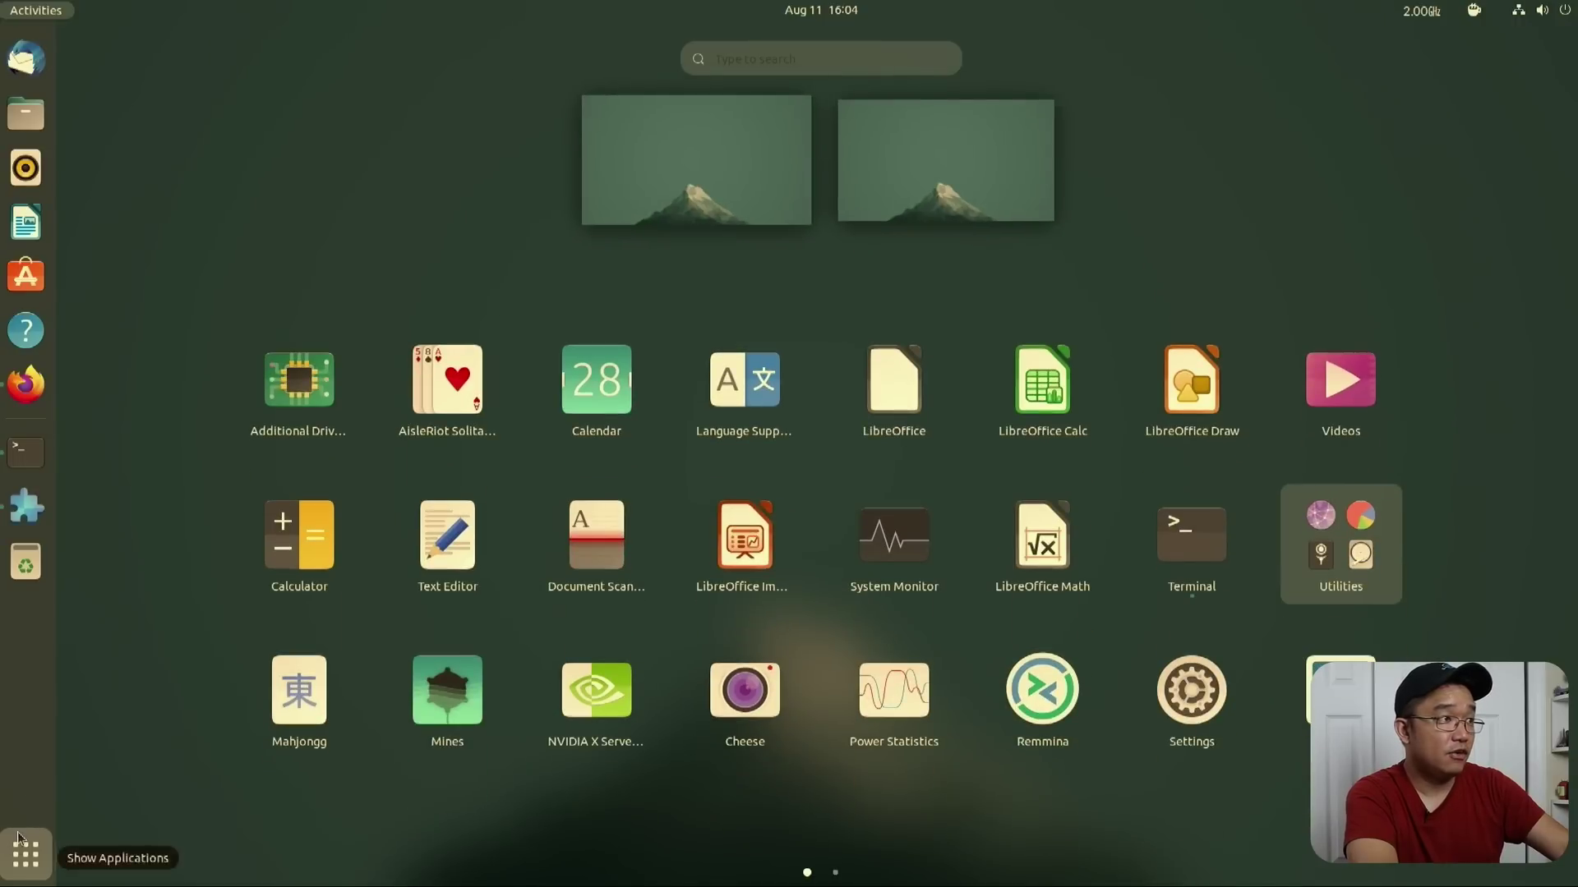
# - Bring up the terminal and open the Unnamed profile's Colors preferences
pyautogui.click(180, 98)
pyautogui.moveTo(712, 74); pyautogui.dragTo(1037, 201)
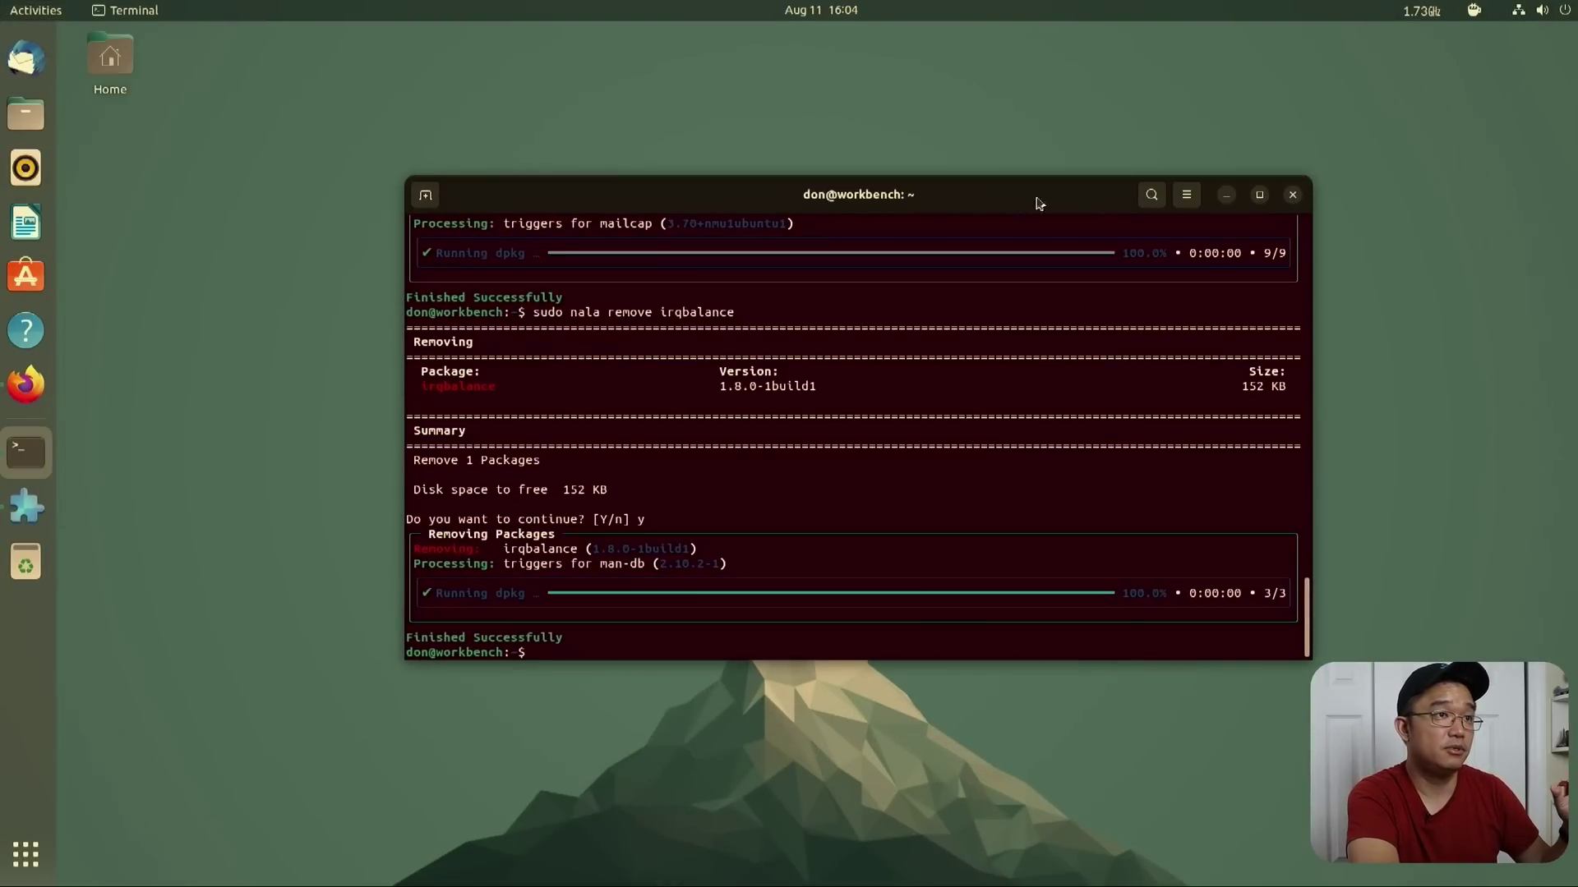
pyautogui.click(1186, 195)
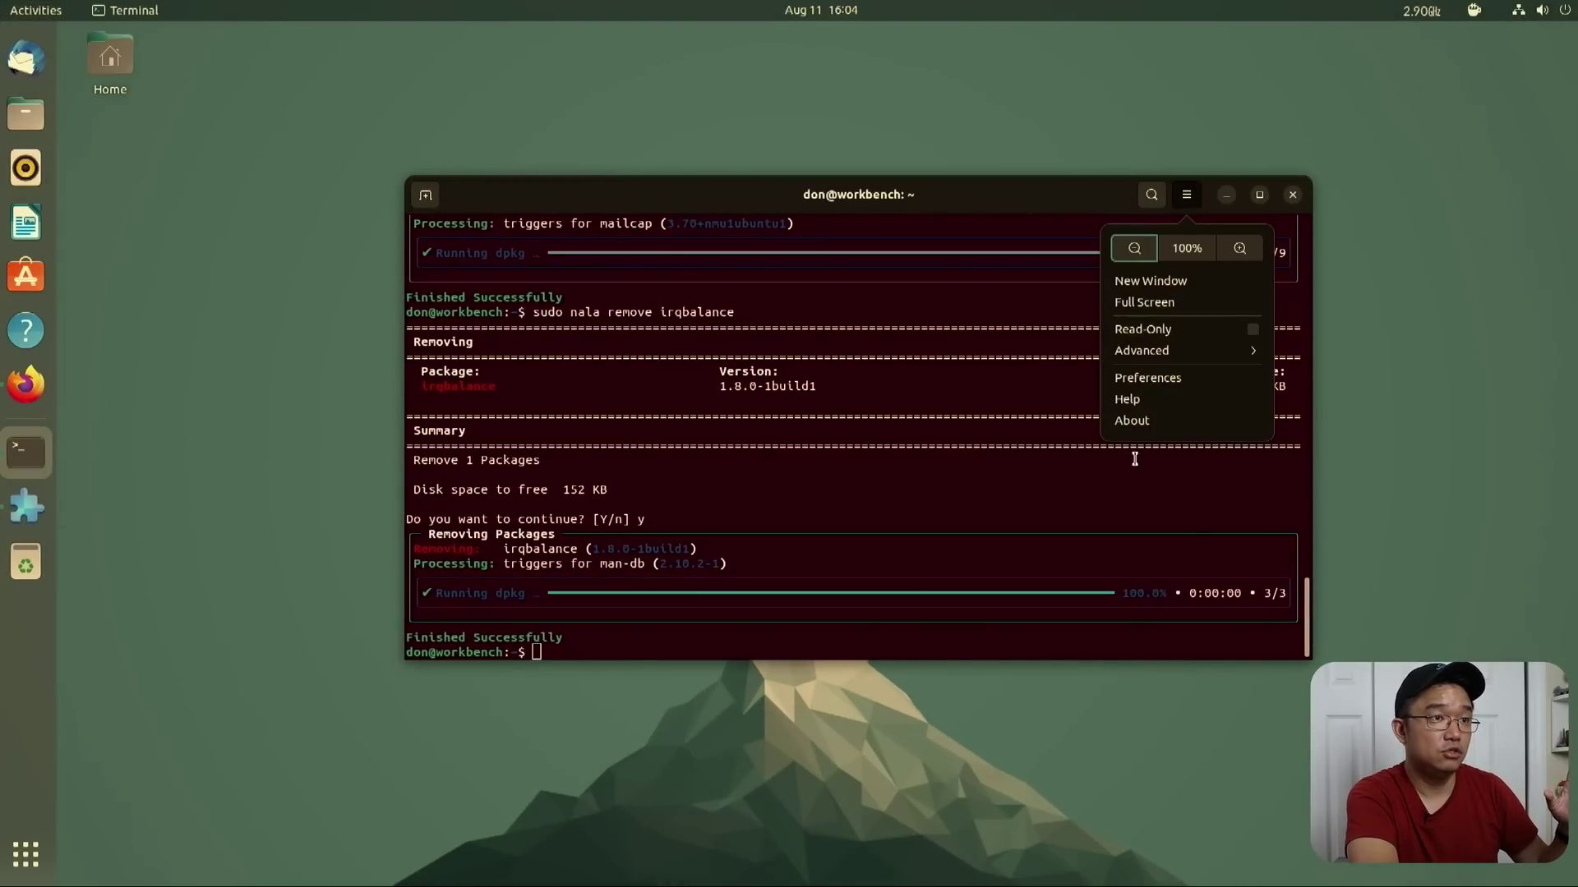
pyautogui.click(1142, 379)
pyautogui.click(130, 241)
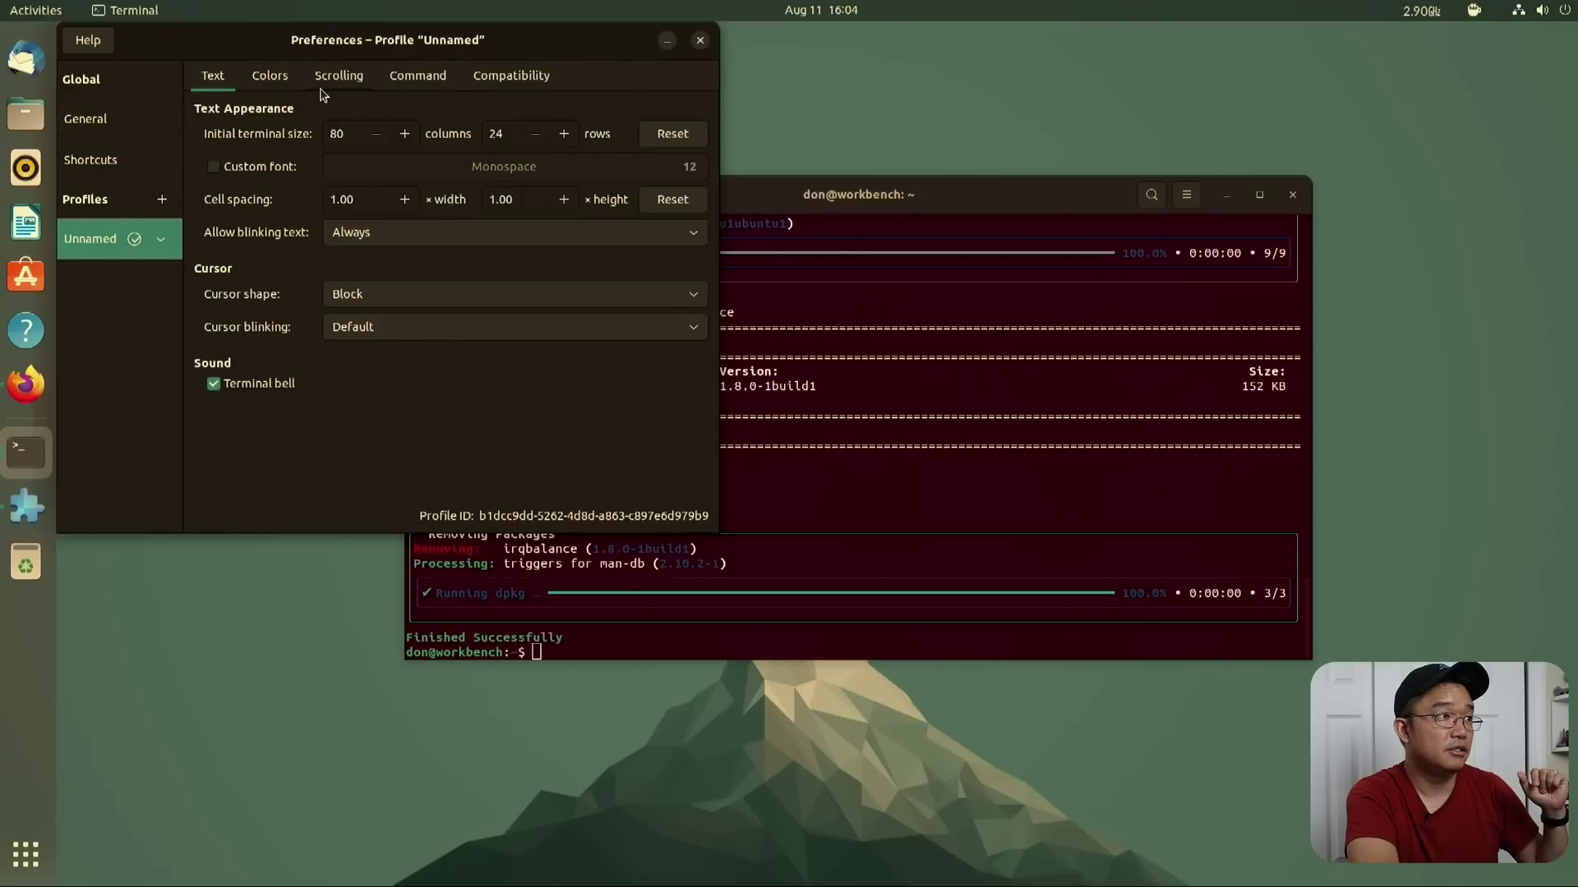
pyautogui.click(269, 85)
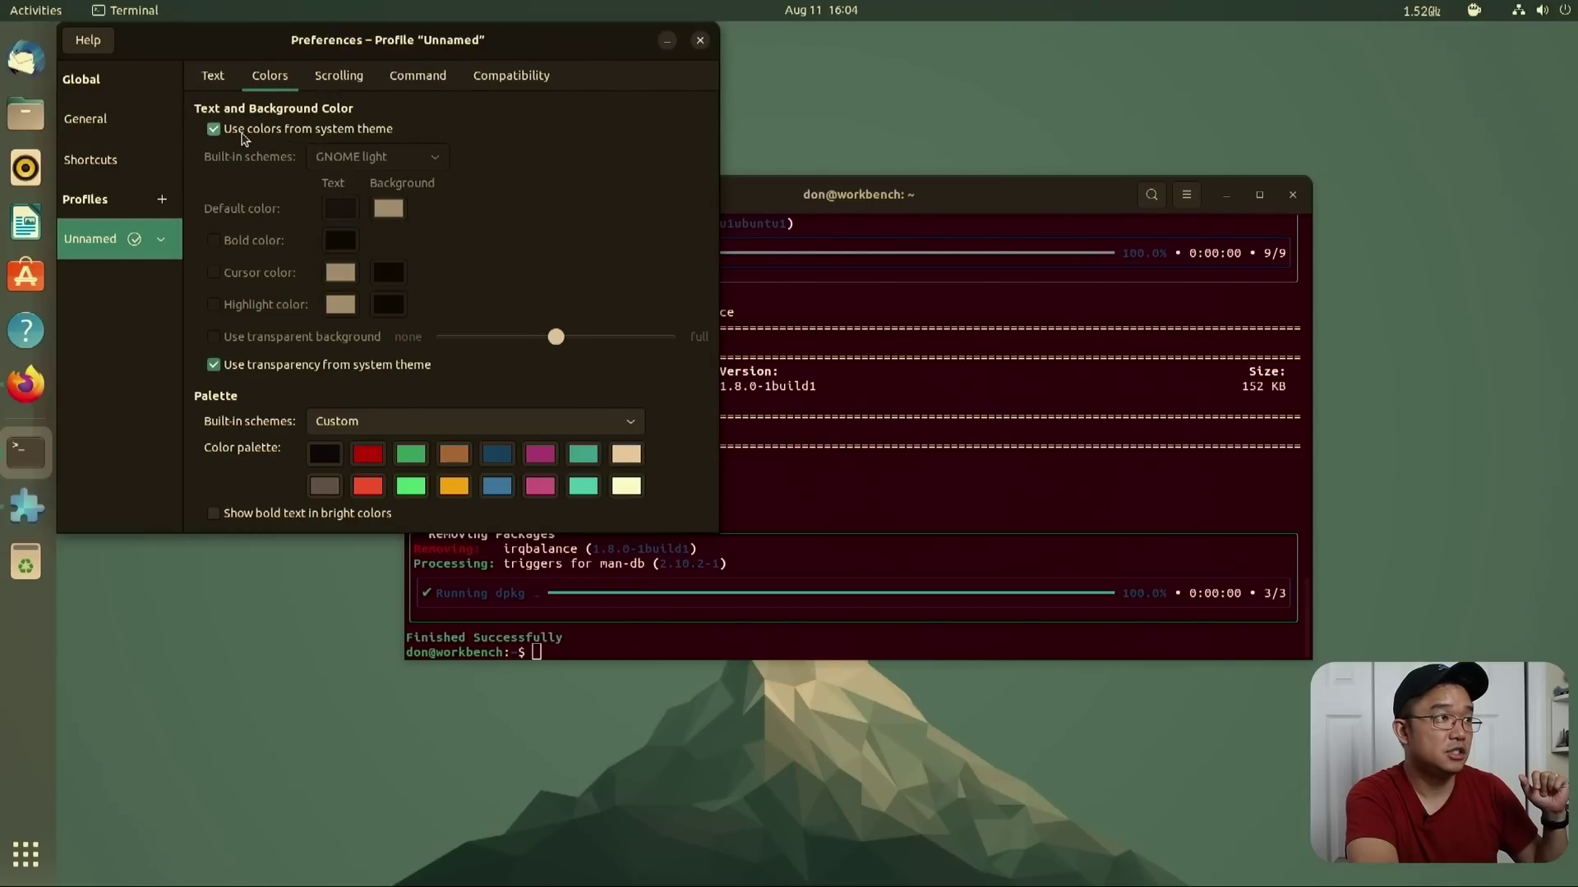
# - Replace system theme colours with Tango dark and a slightly transparent background
pyautogui.click(239, 130)
pyautogui.click(386, 160)
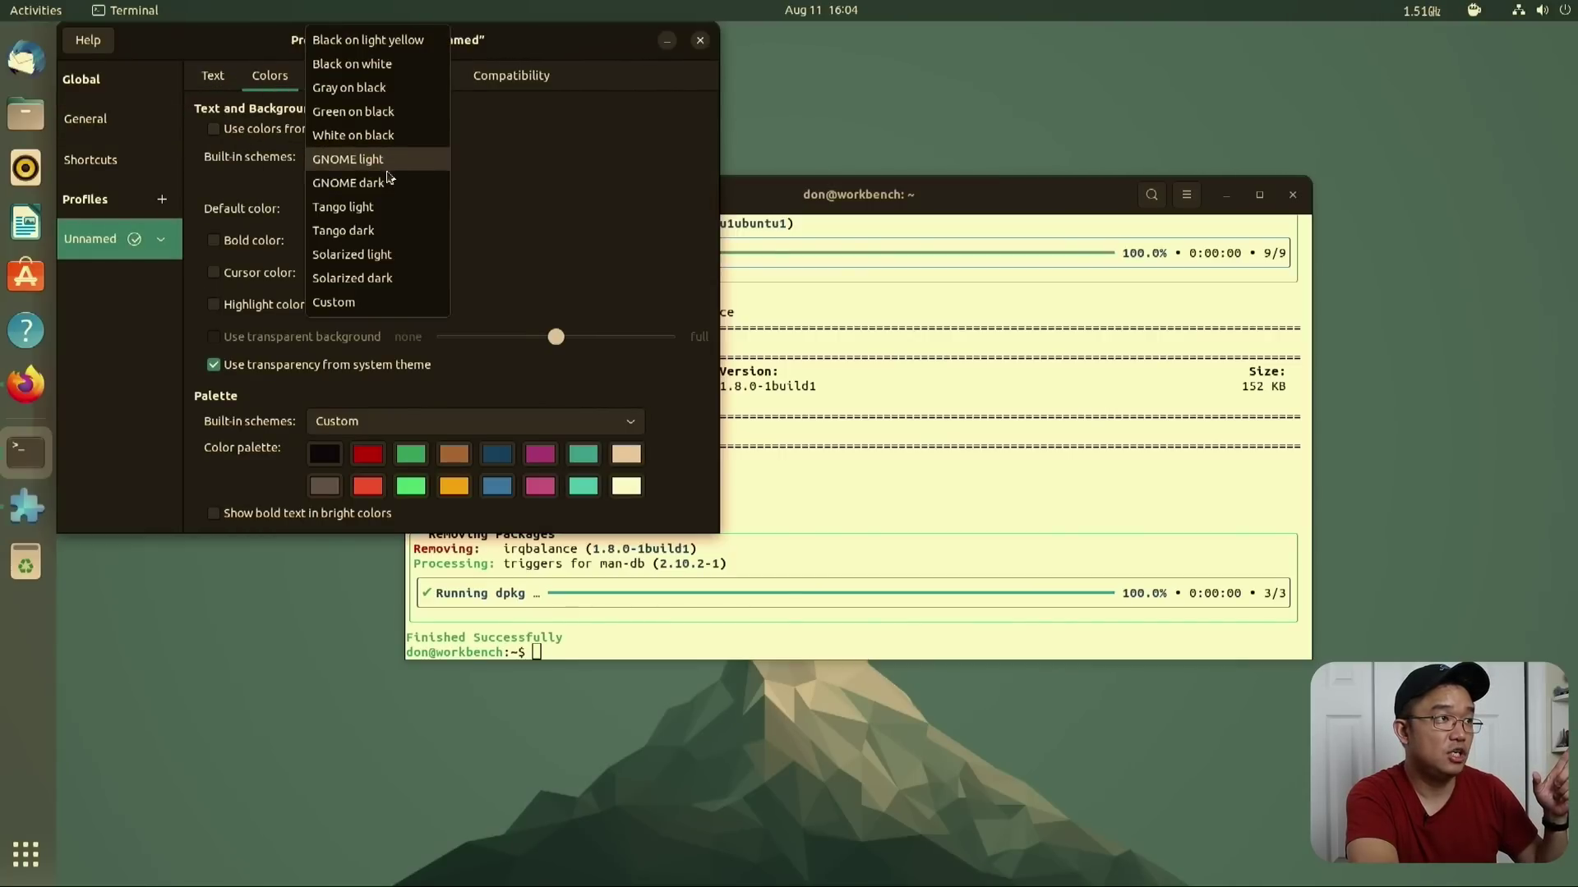
pyautogui.click(390, 230)
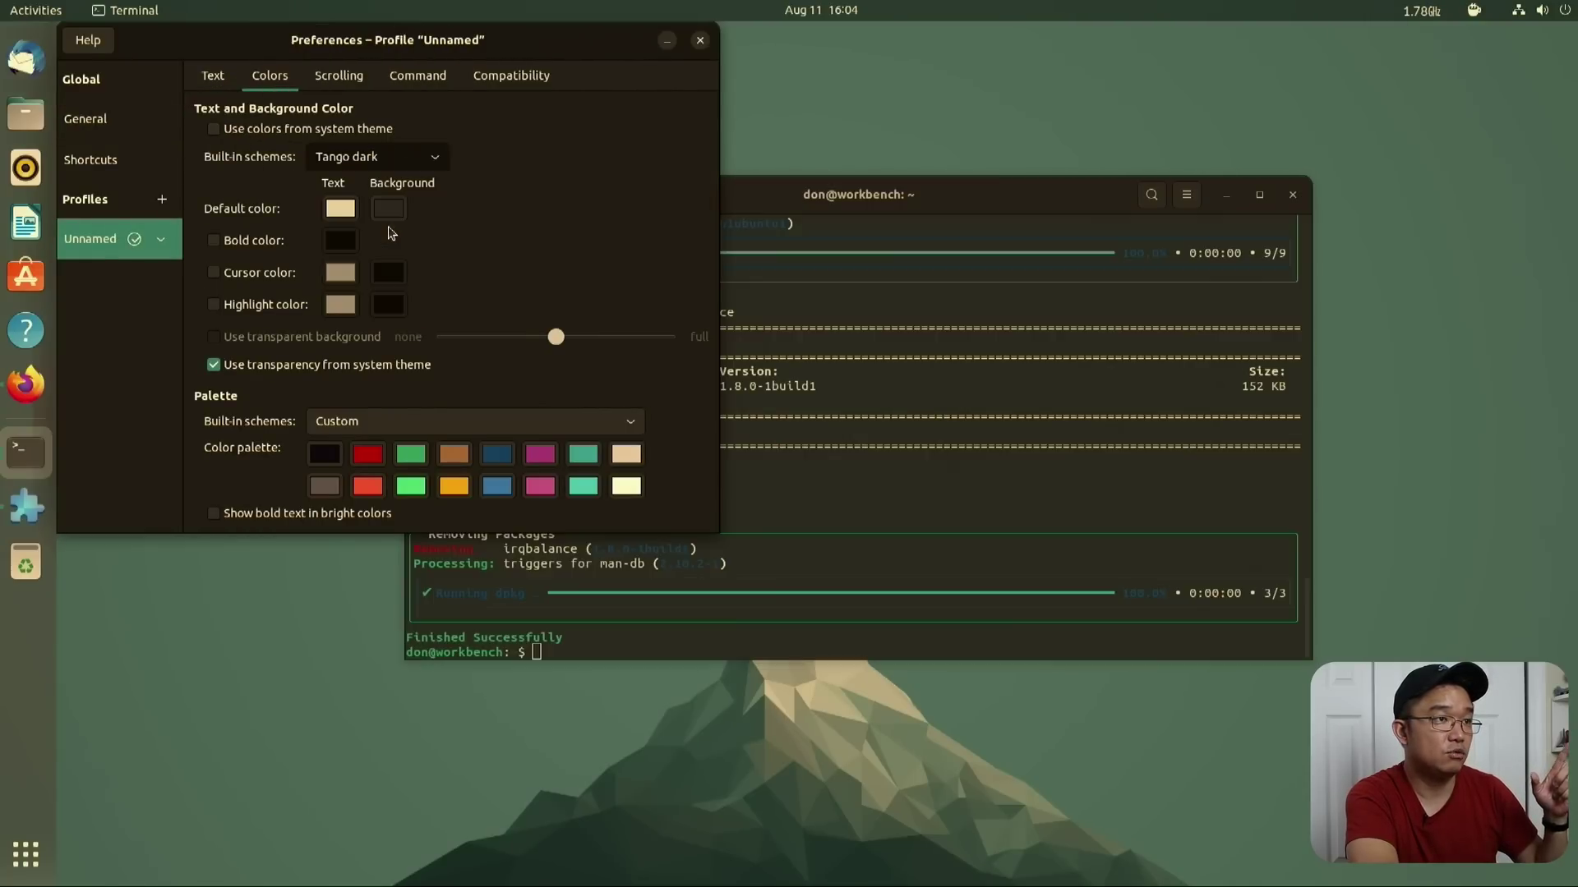
pyautogui.click(215, 366)
pyautogui.click(213, 337)
pyautogui.click(456, 338)
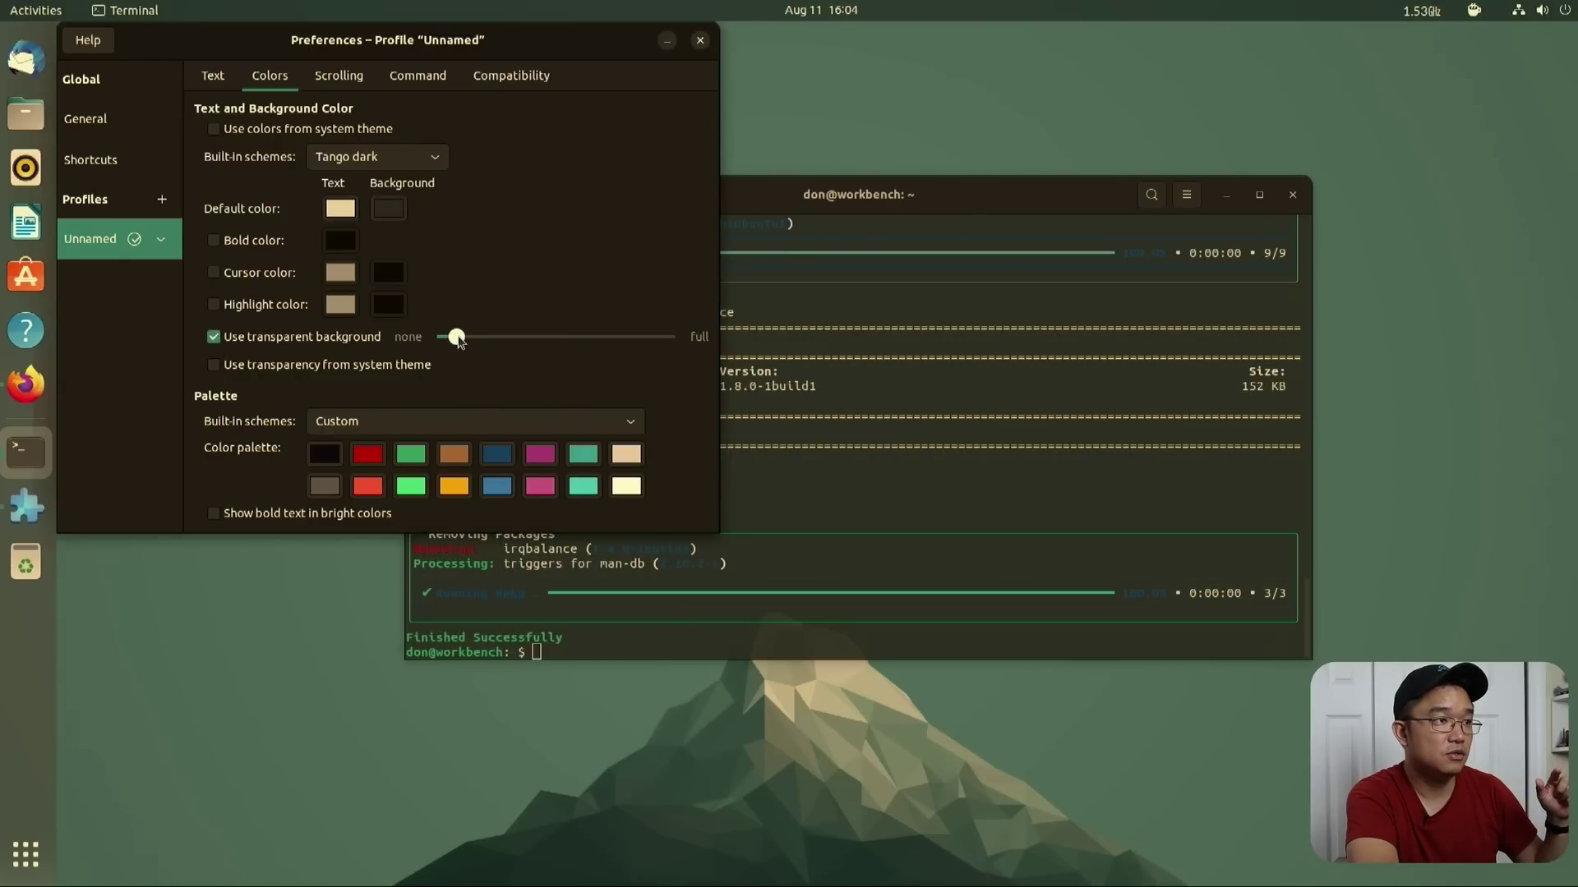
pyautogui.moveTo(1032, 209)
pyautogui.mouseDown()
pyautogui.moveTo(1004, 211)
pyautogui.moveTo(860, 116)
pyautogui.moveTo(661, 114)
pyautogui.moveTo(961, 171)
pyautogui.moveTo(1056, 212)
pyautogui.mouseUp()
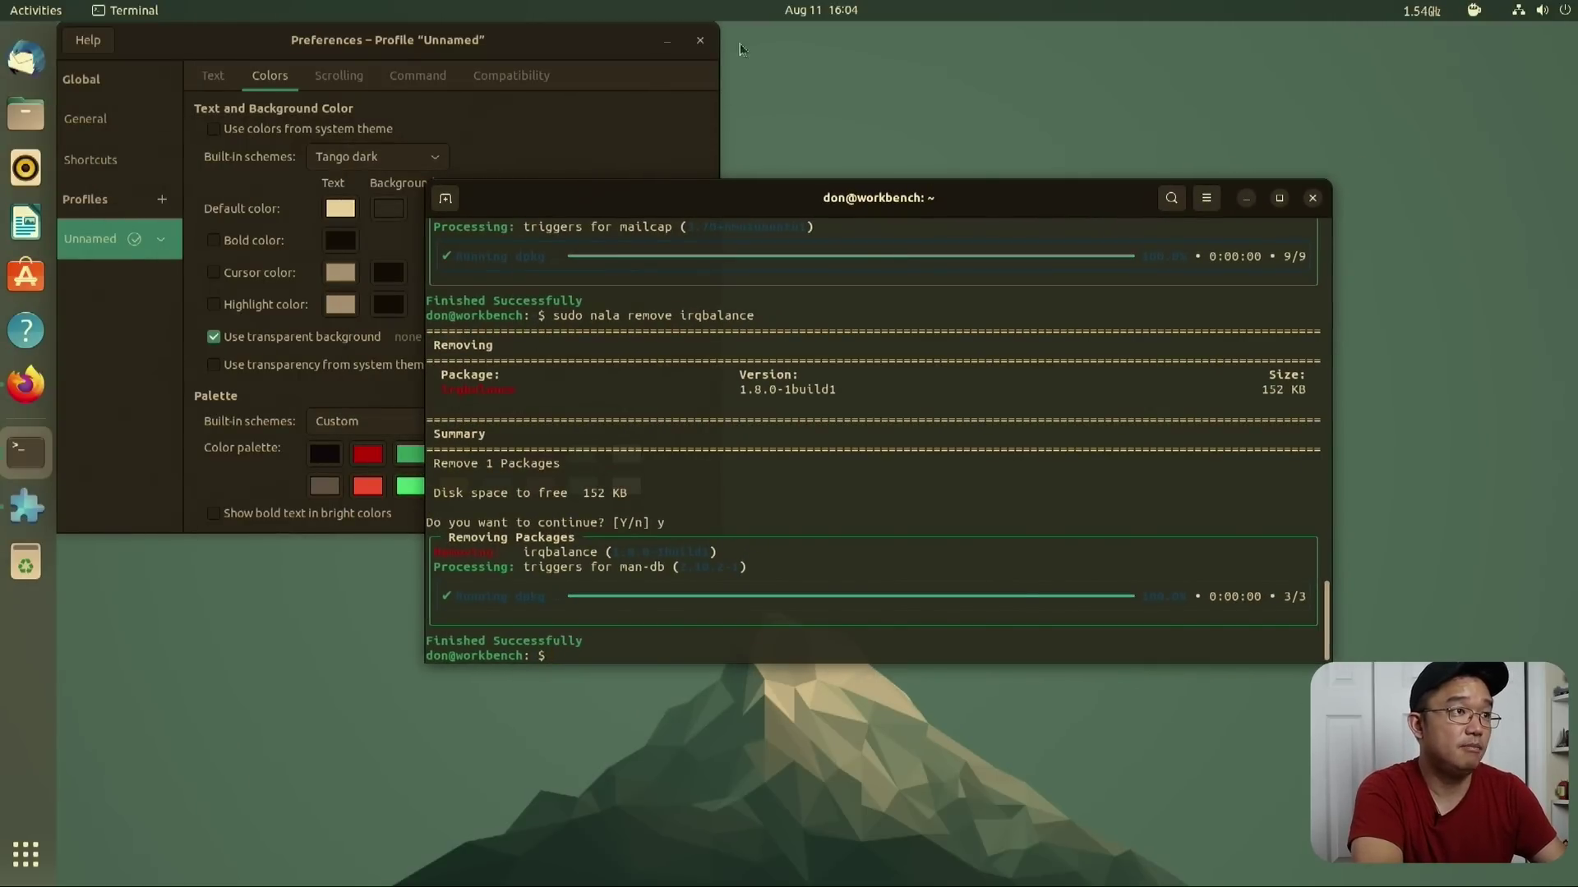
# - Close the terminal preferences and window, then launch Extension Manager
pyautogui.click(696, 43)
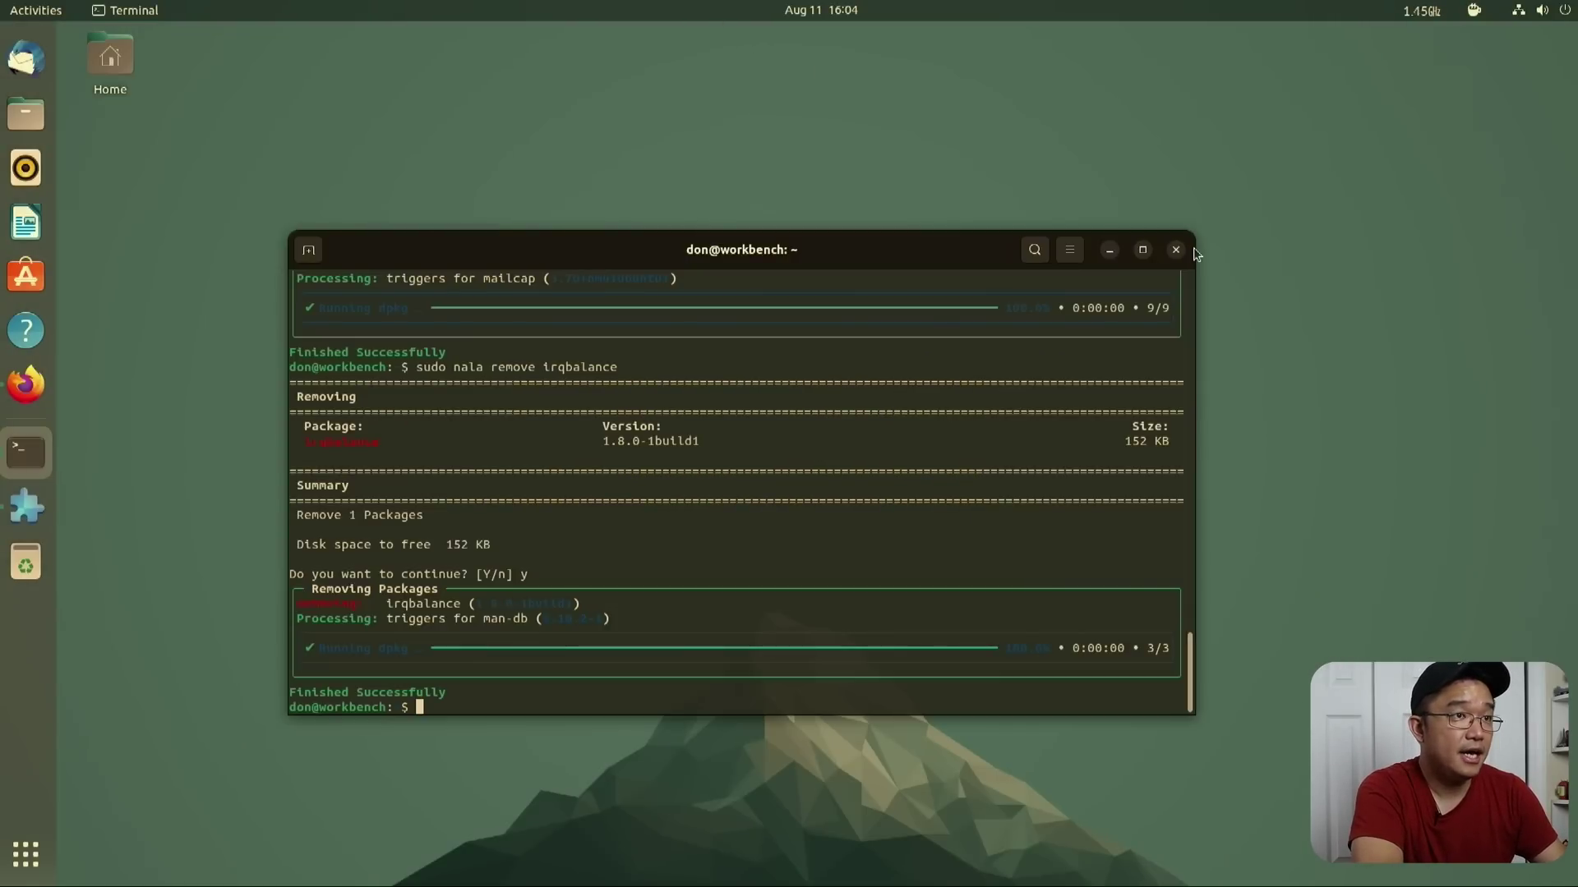
pyautogui.click(1189, 249)
pyautogui.click(25, 855)
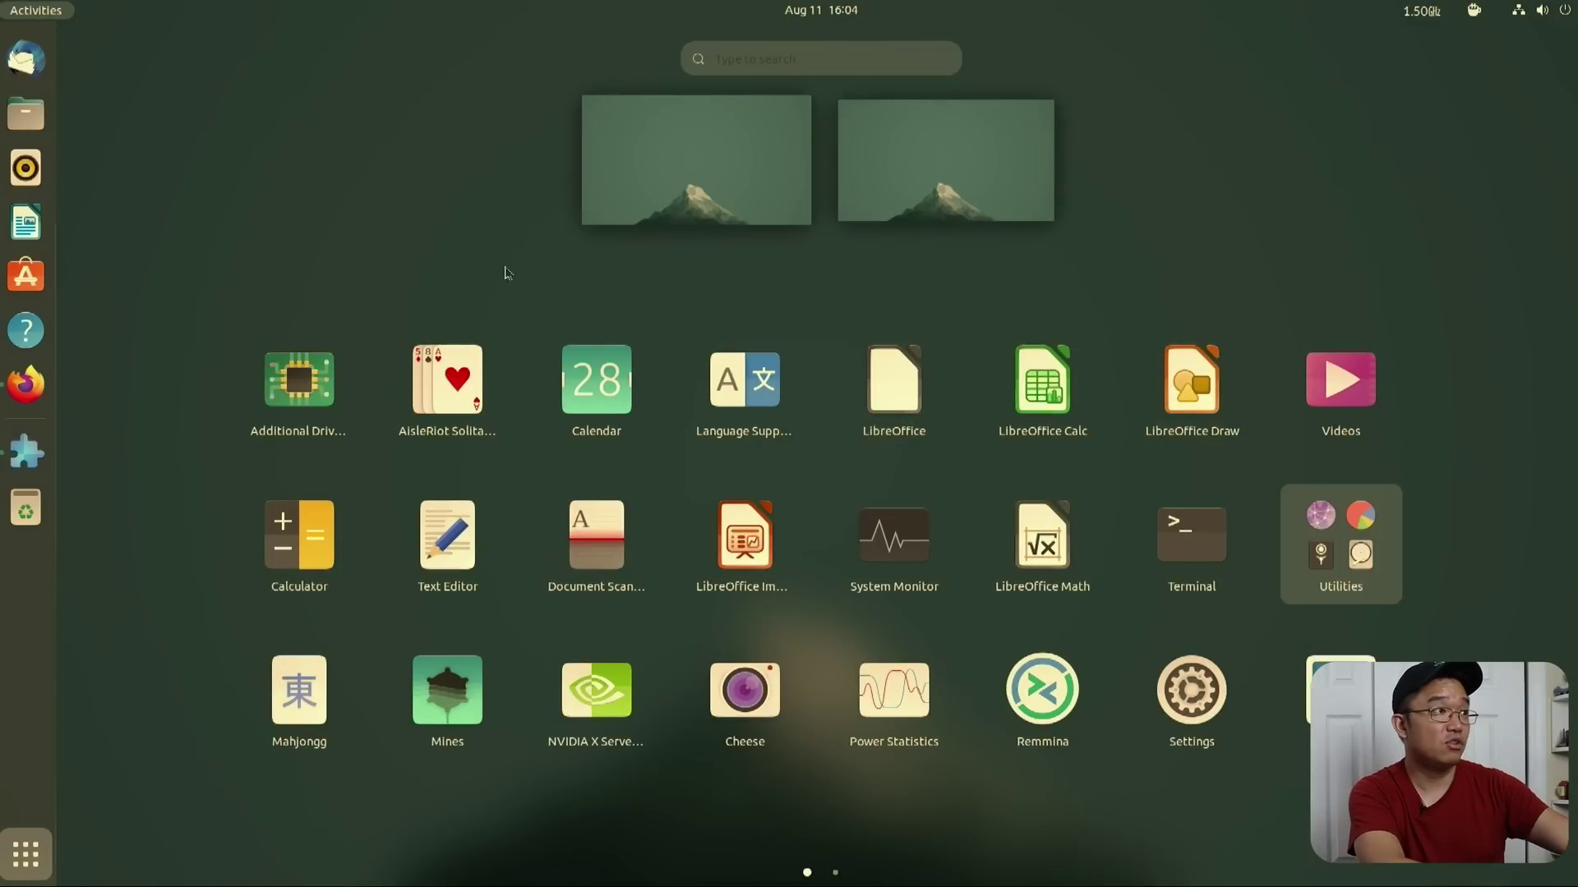
pyautogui.click(85, 259)
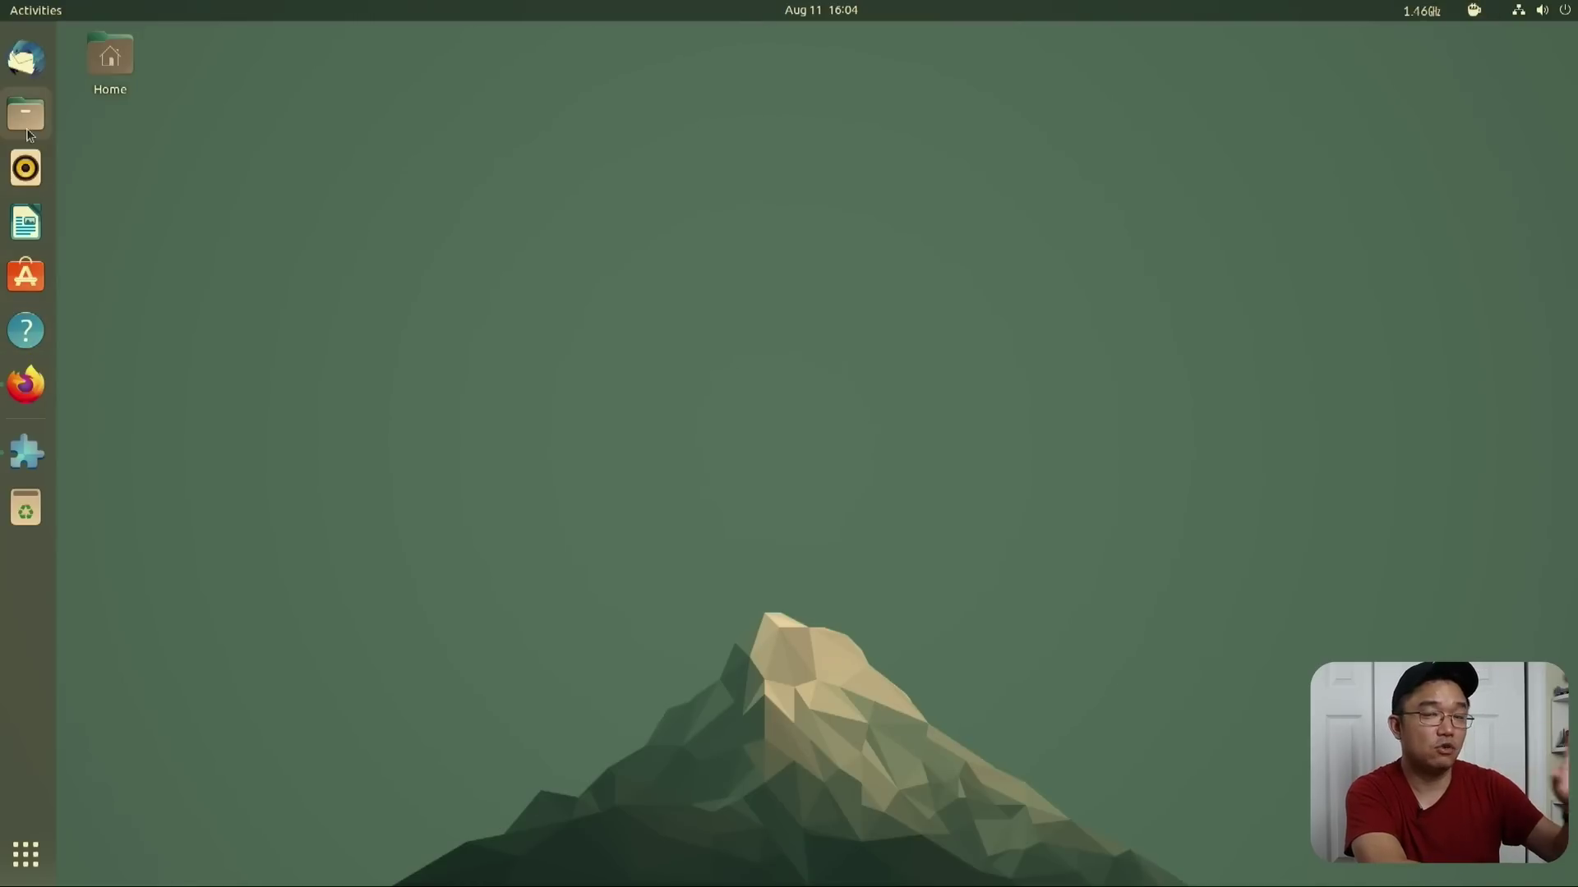
pyautogui.click(25, 452)
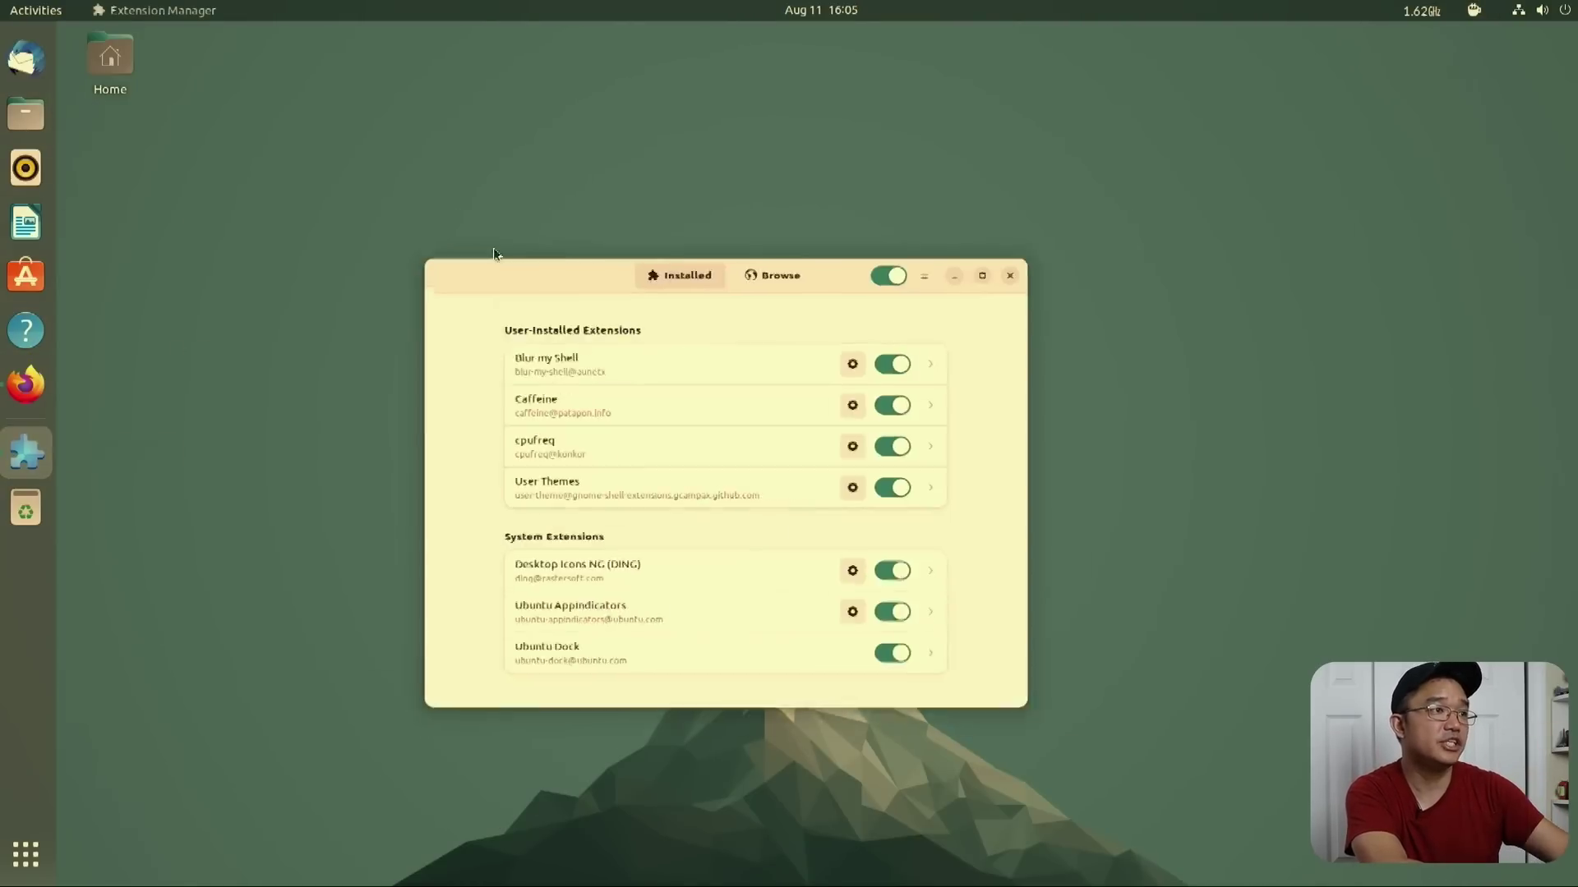
# - Search online extensions for 'wire' and install WireGuard Indicator
pyautogui.click(874, 271)
pyautogui.click(716, 427)
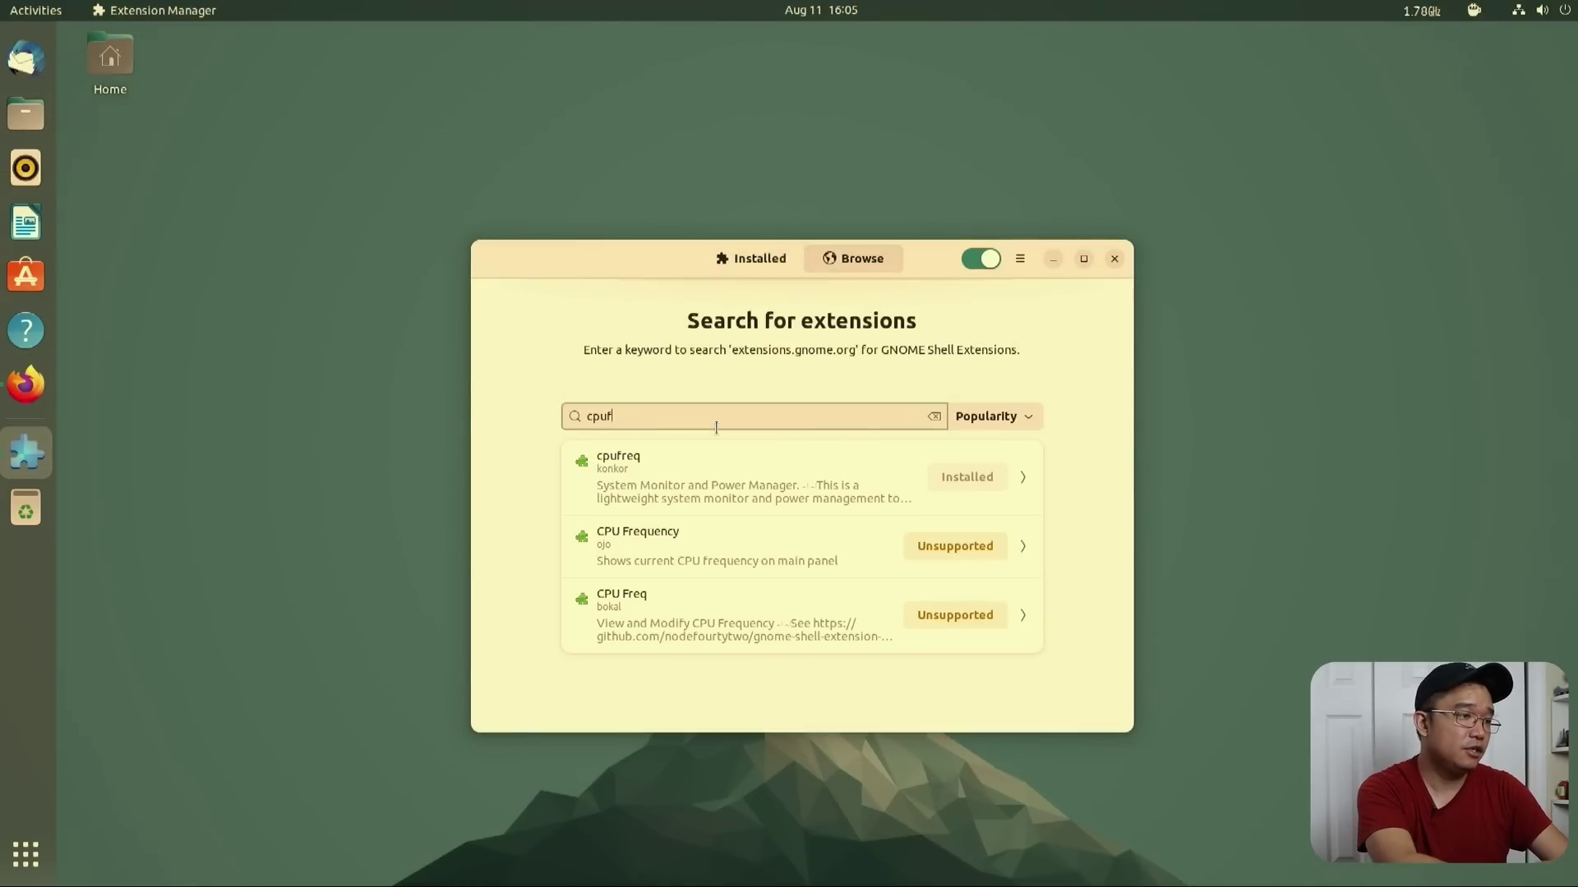
pyautogui.write('wire')
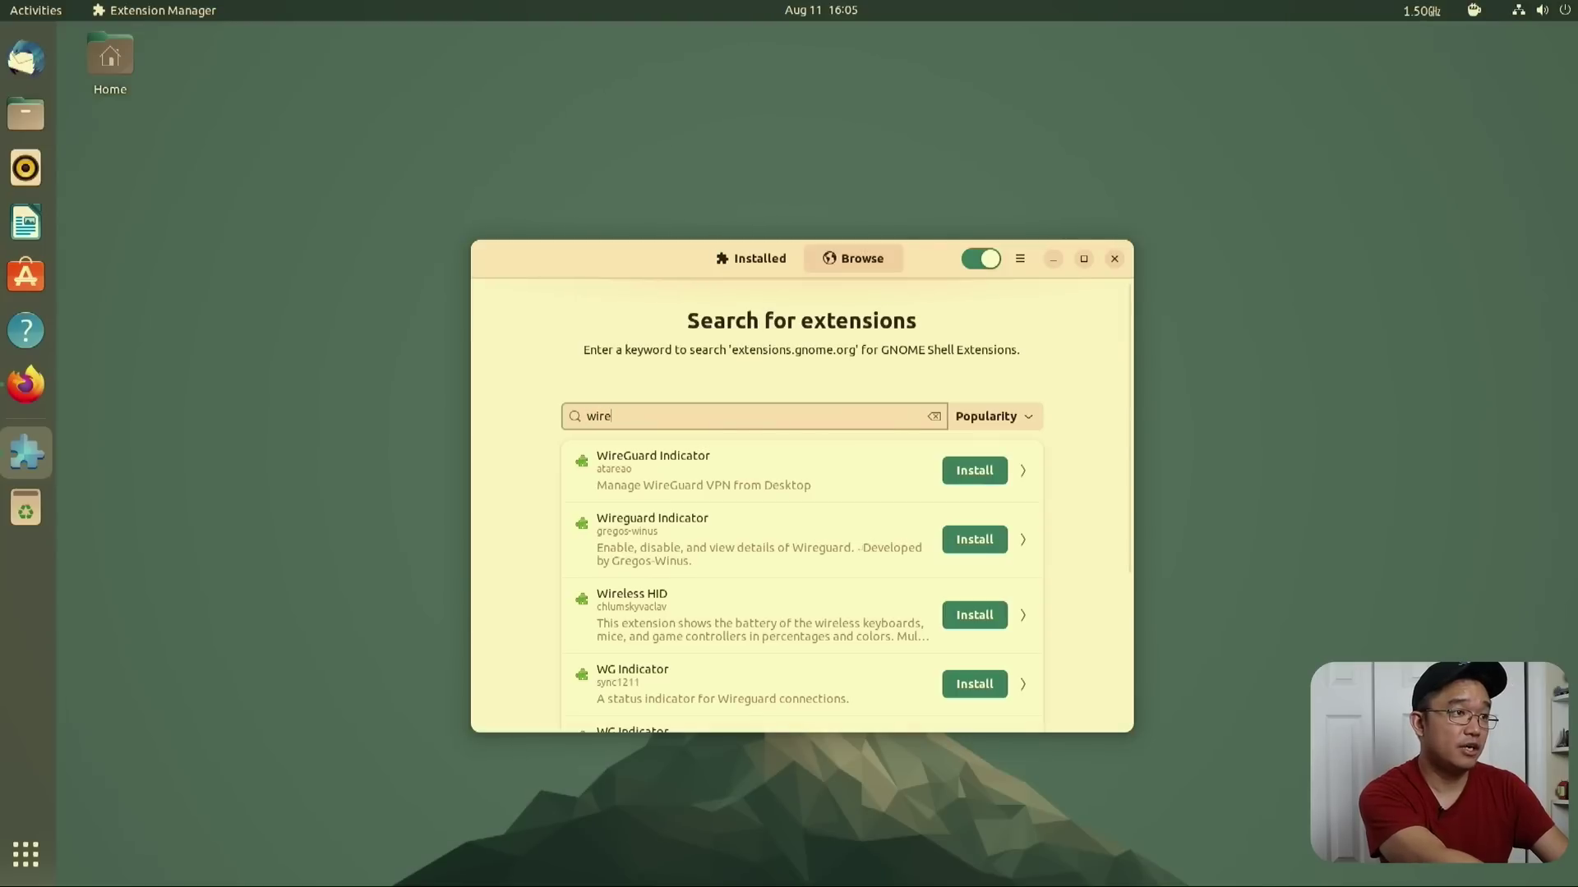
pyautogui.click(804, 478)
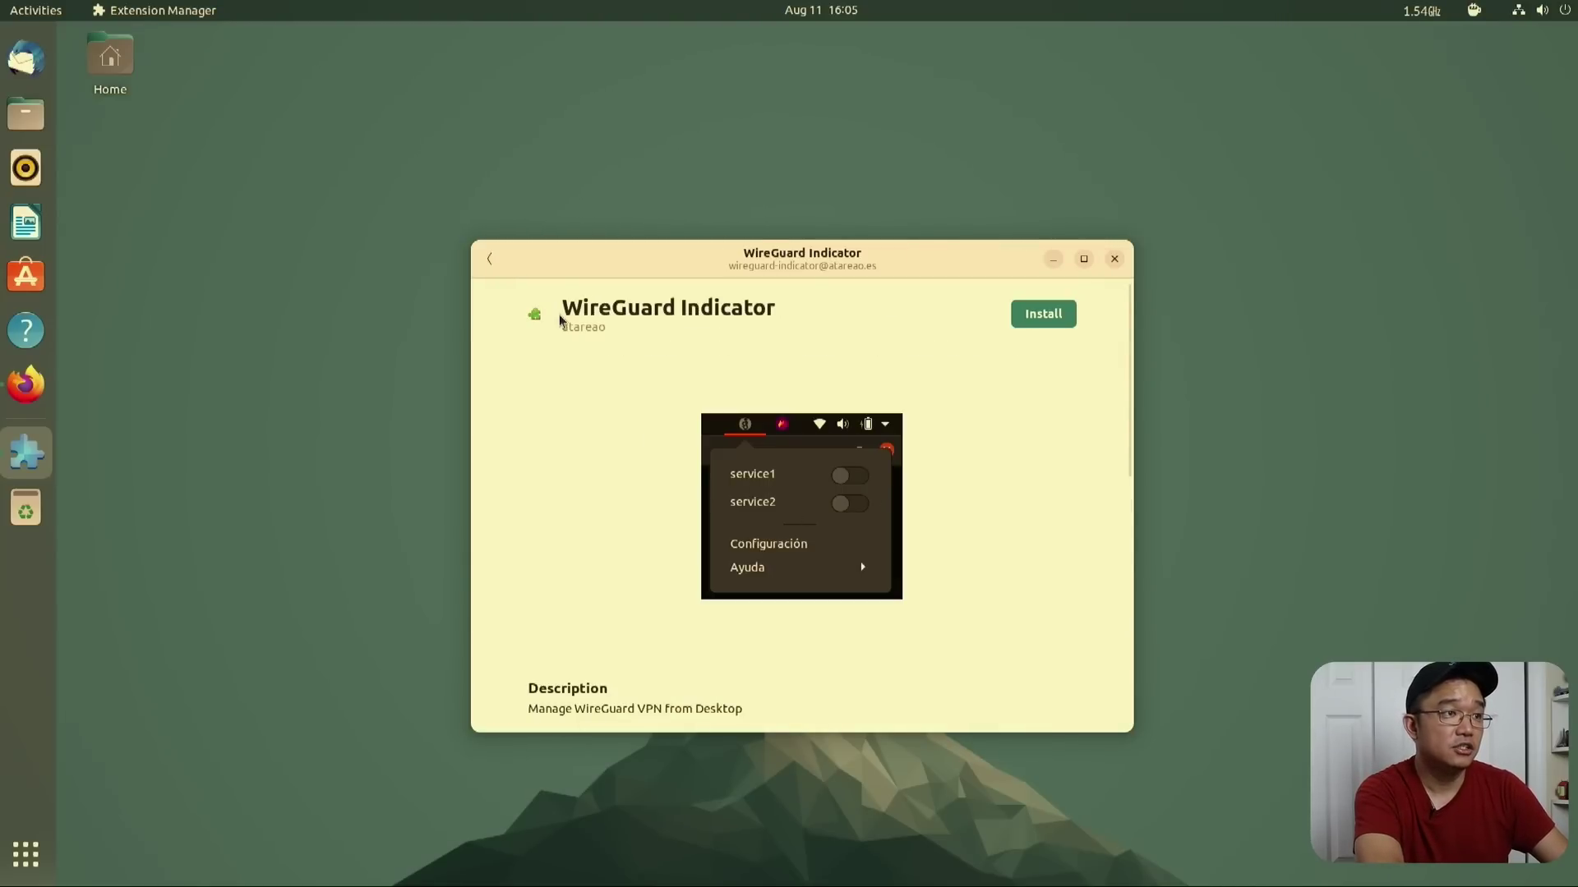
pyautogui.click(1050, 318)
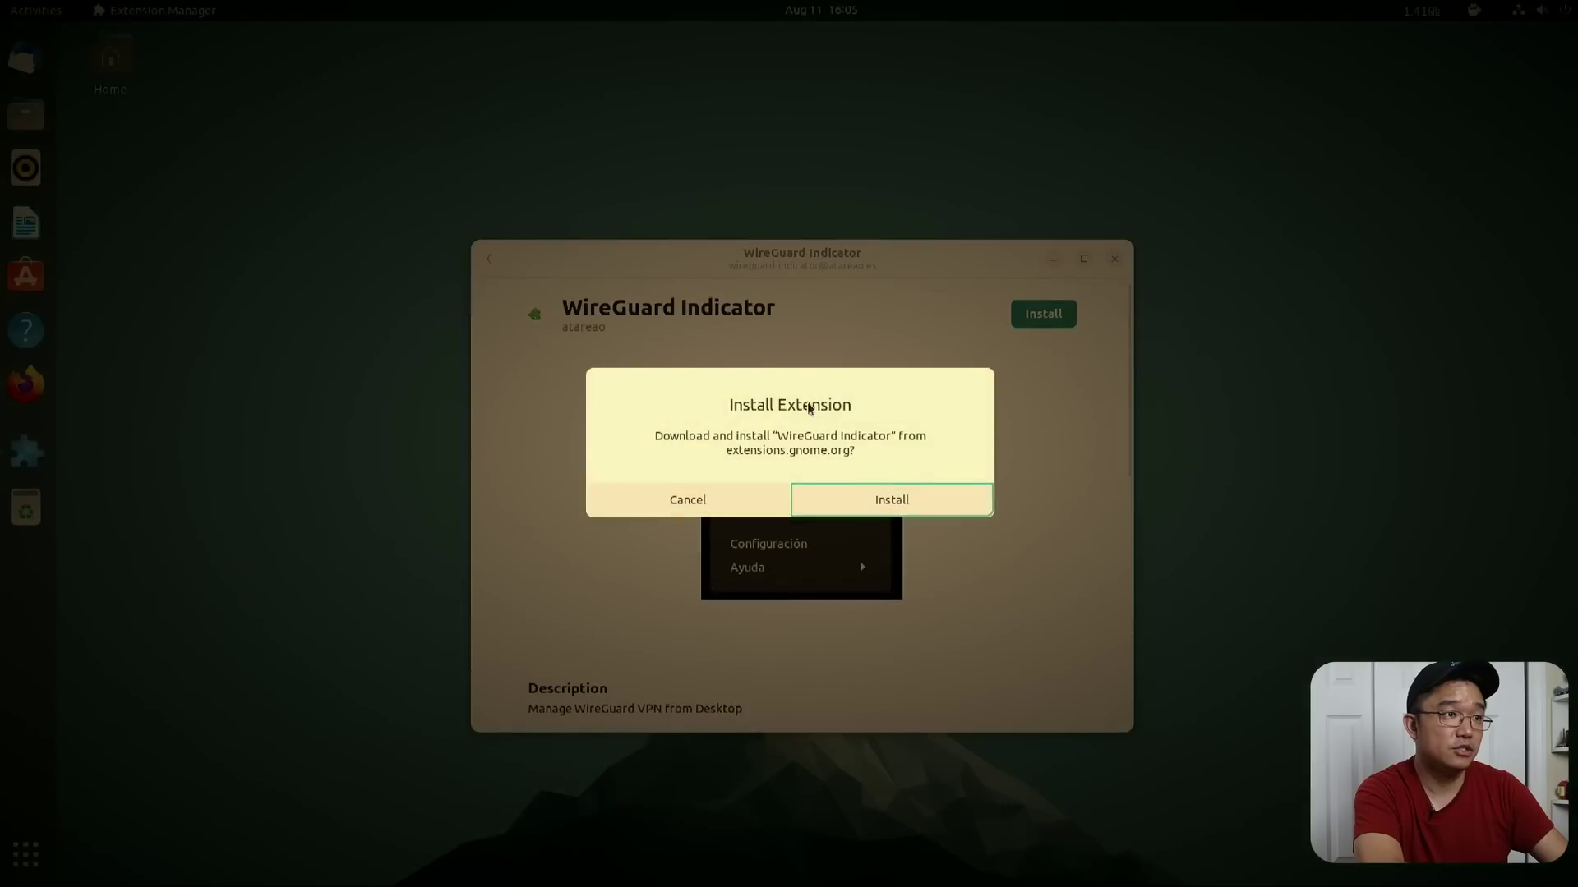
pyautogui.click(865, 501)
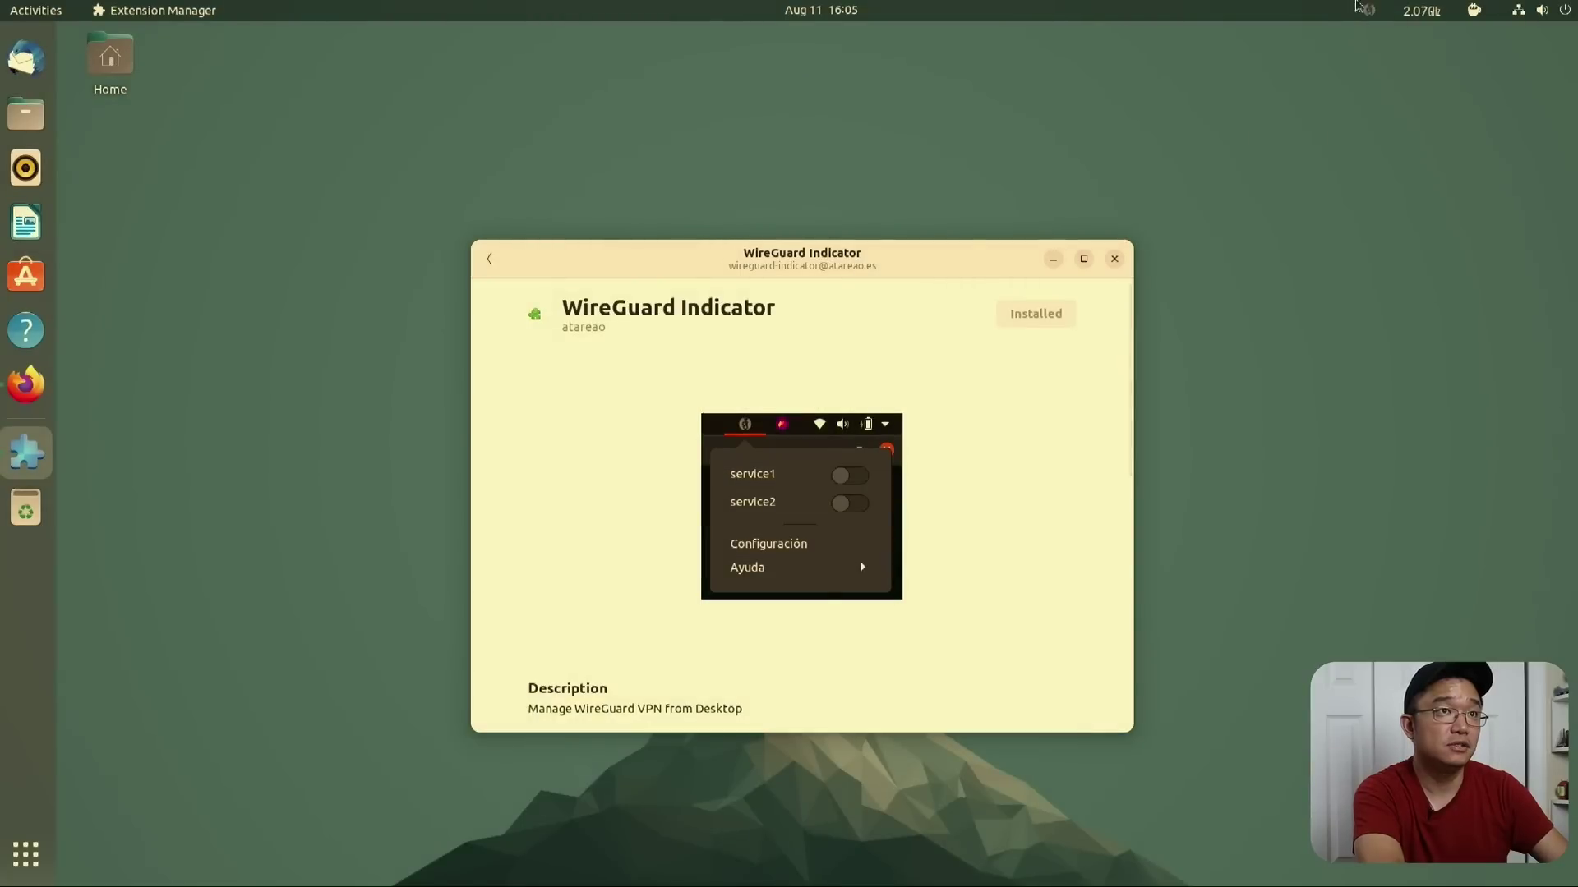
pyautogui.click(489, 259)
# - Search for 'tophat' and install the TopHat extension
pyautogui.click(657, 415)
pyautogui.hotkey('ctrl', 'a')
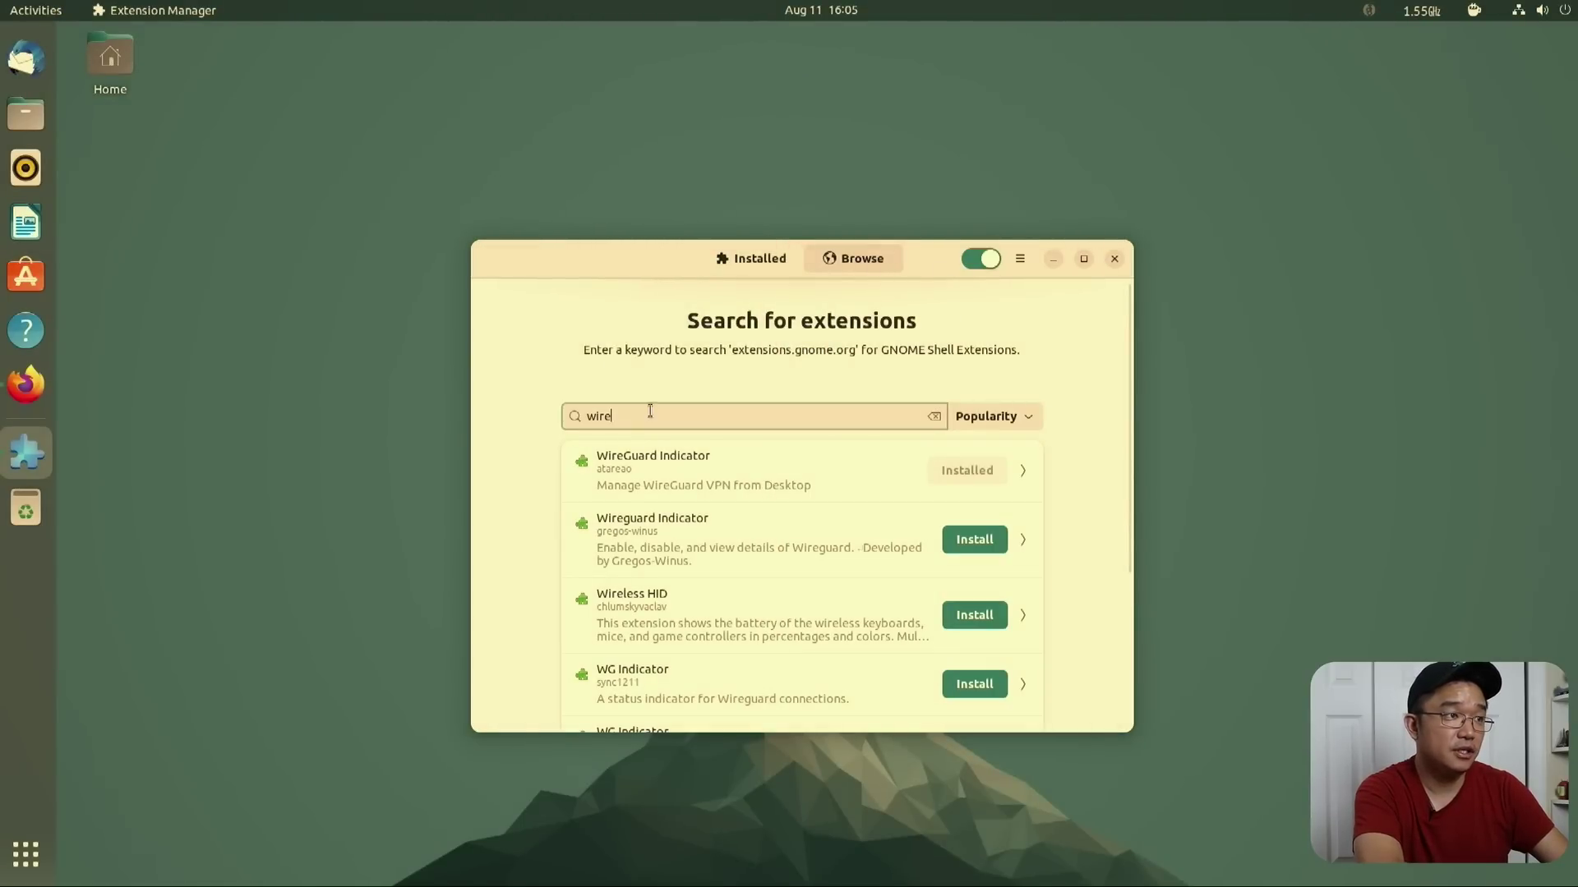
pyautogui.write('tophap')
pyautogui.press('BackSpace')
pyautogui.write('t')
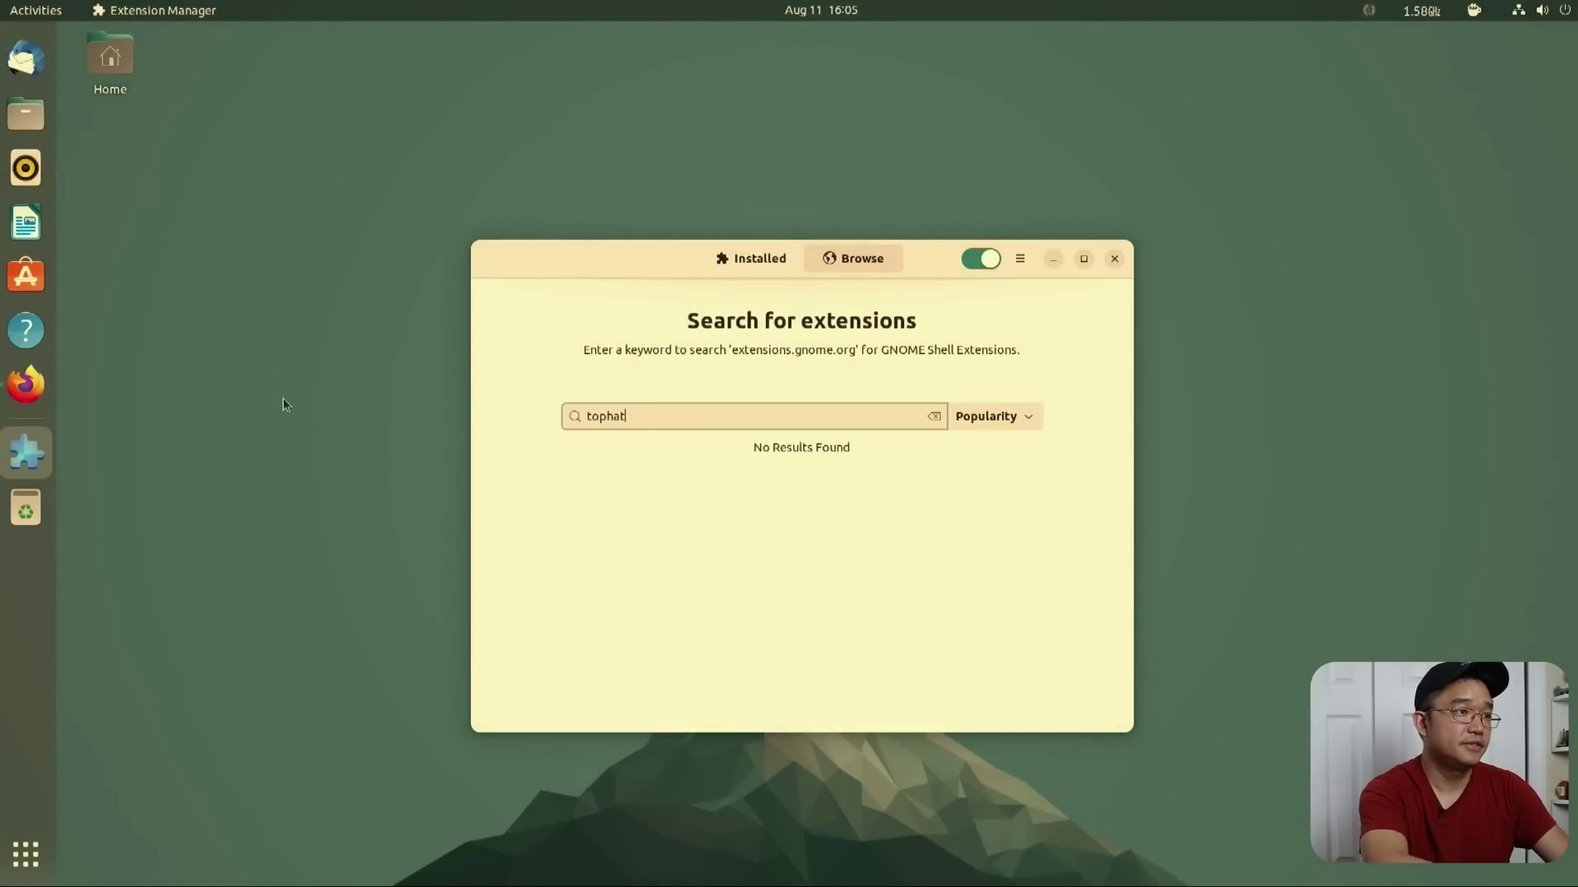
pyautogui.click(979, 470)
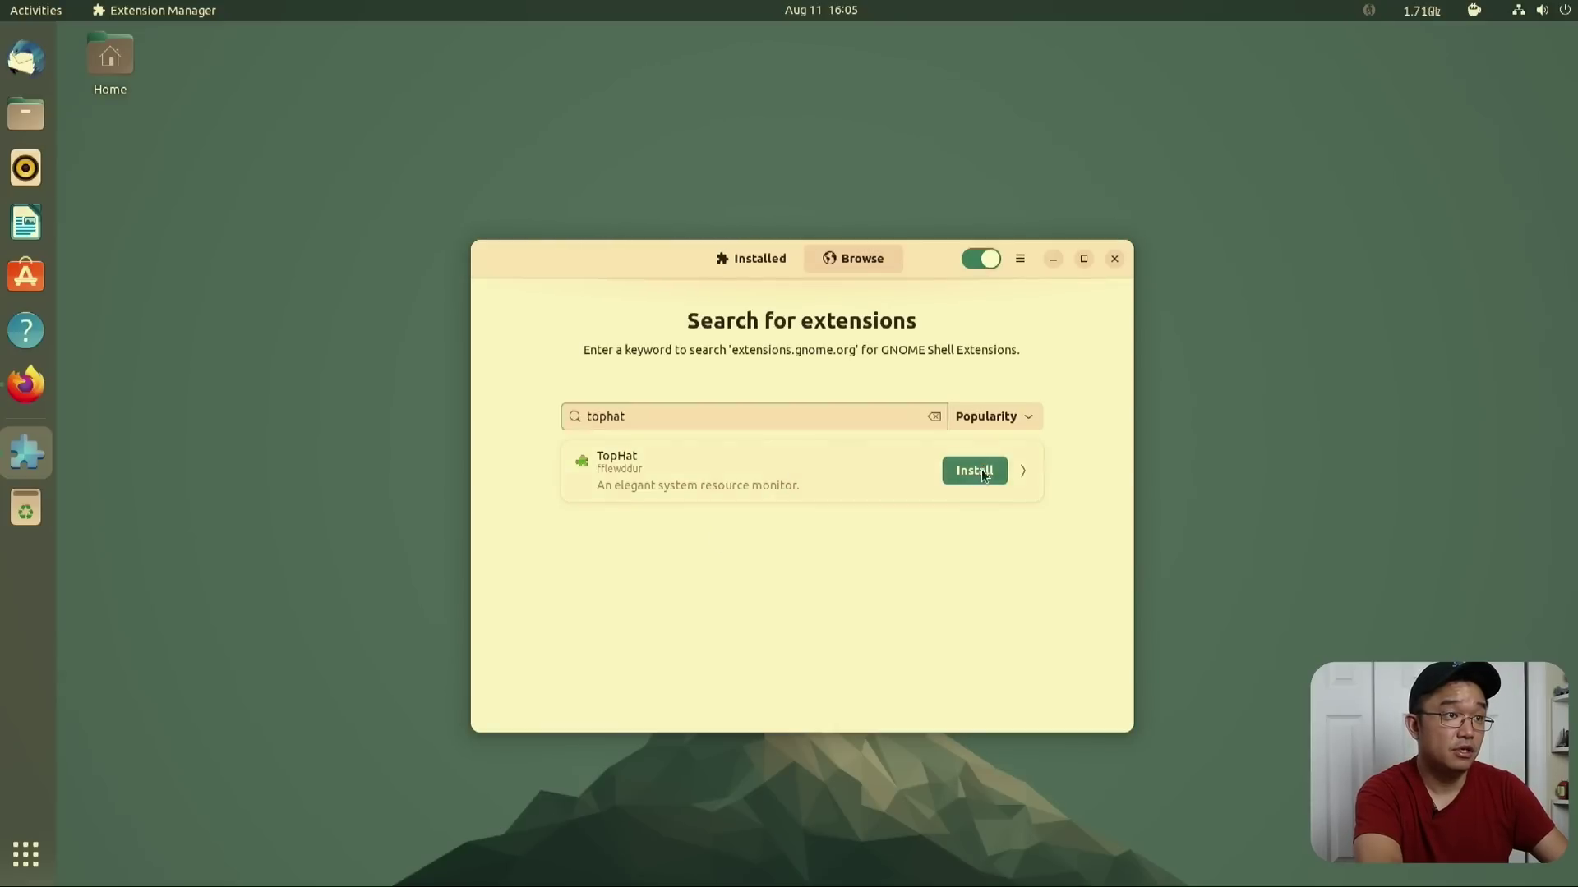
pyautogui.click(918, 511)
# - Review TopHat's details and its top-bar error about missing GTop libraries
pyautogui.click(690, 470)
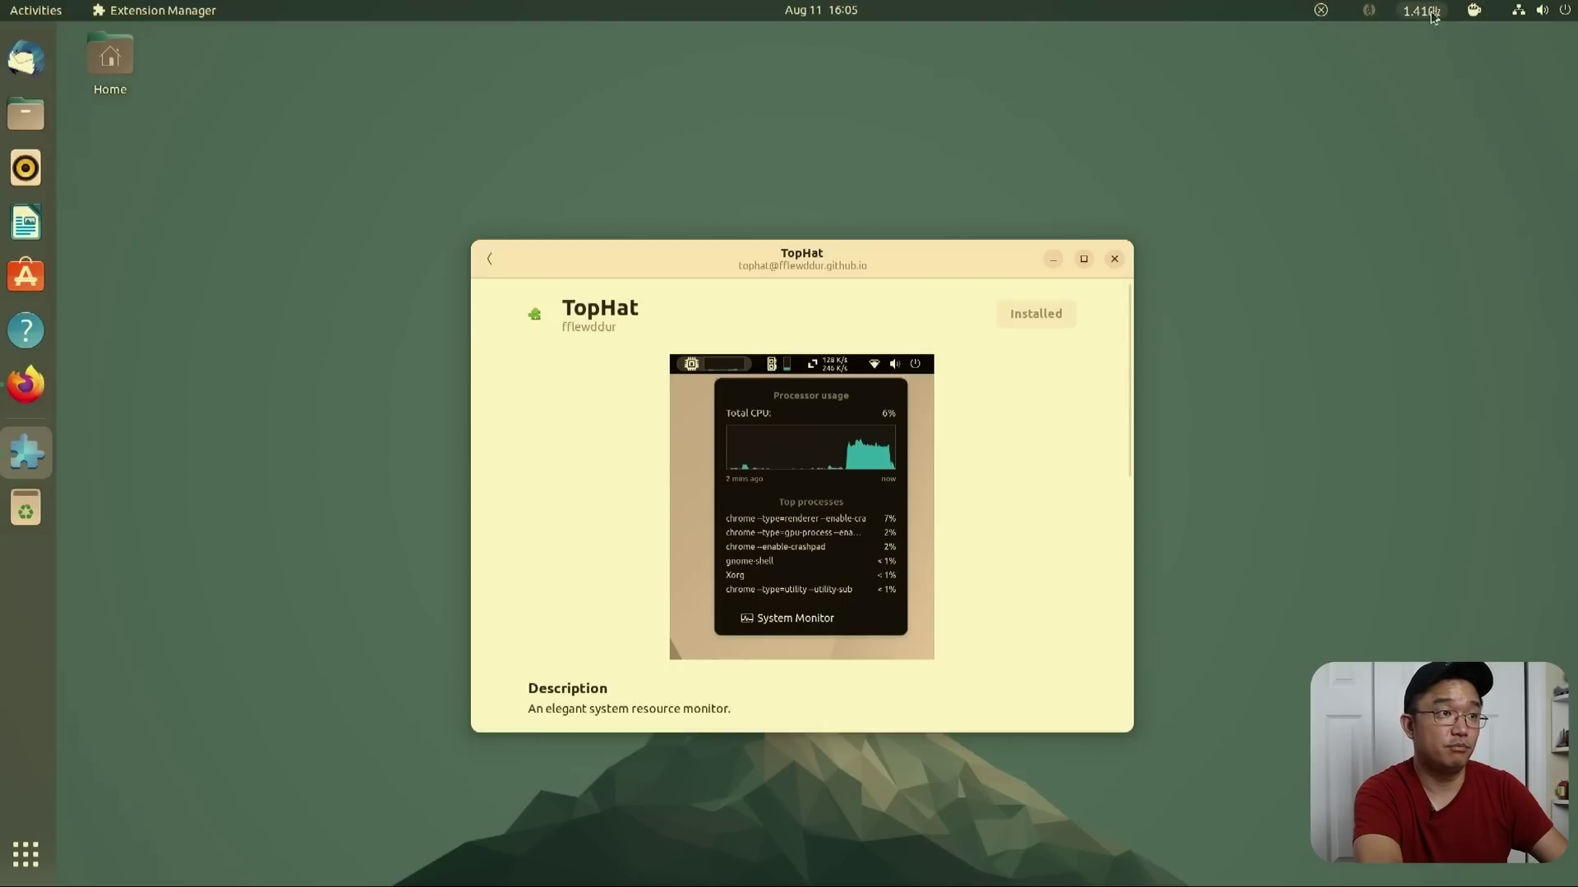
pyautogui.click(1320, 13)
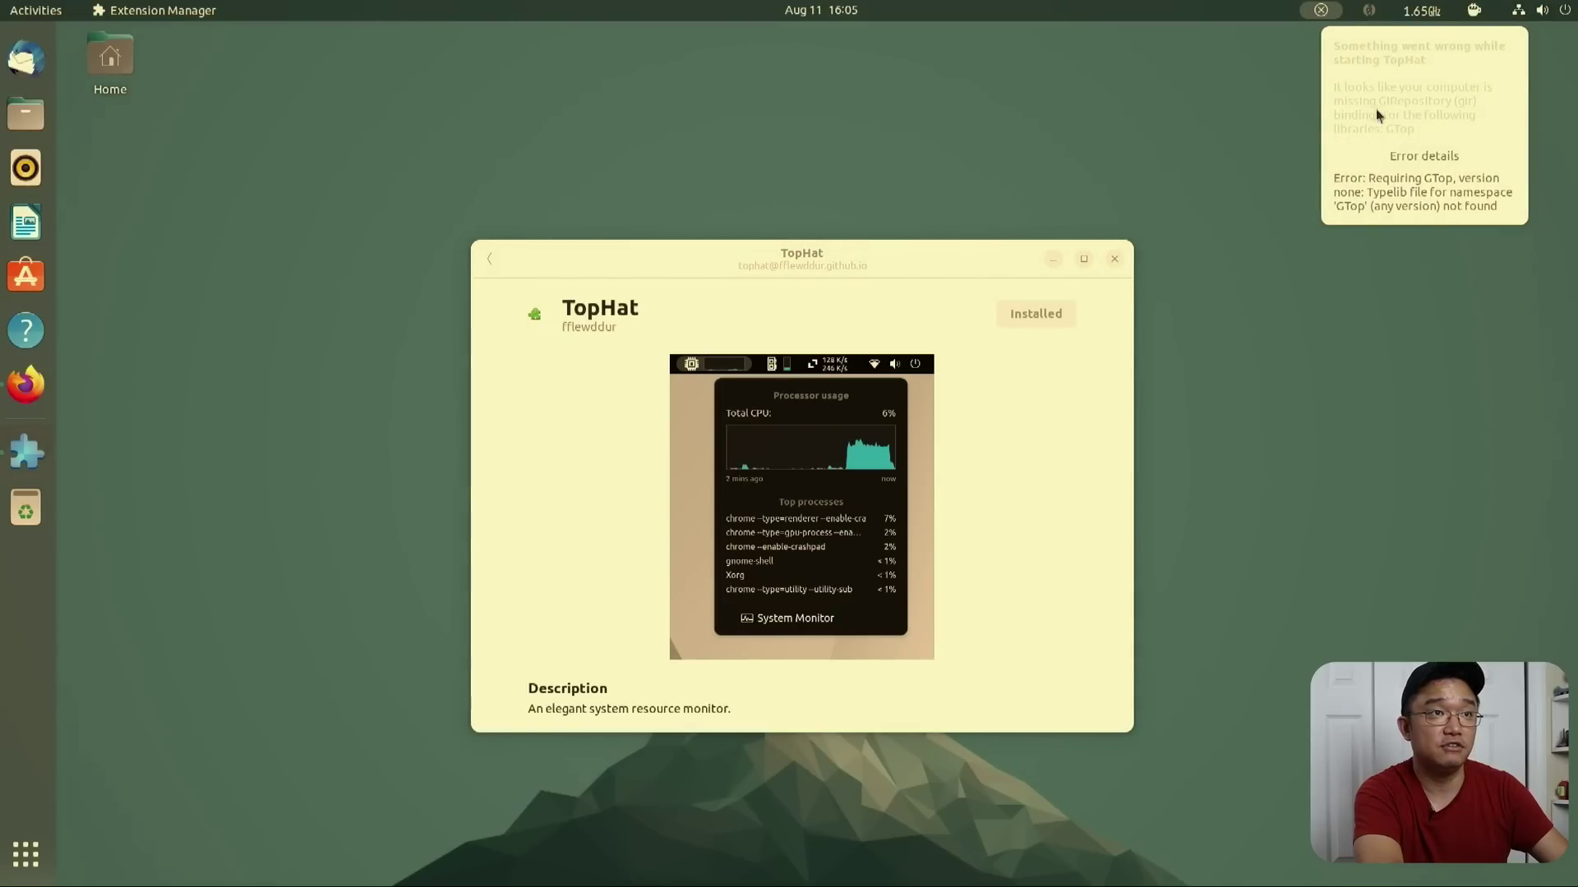
pyautogui.click(1139, 494)
pyautogui.scroll(-5, 1074, 535)
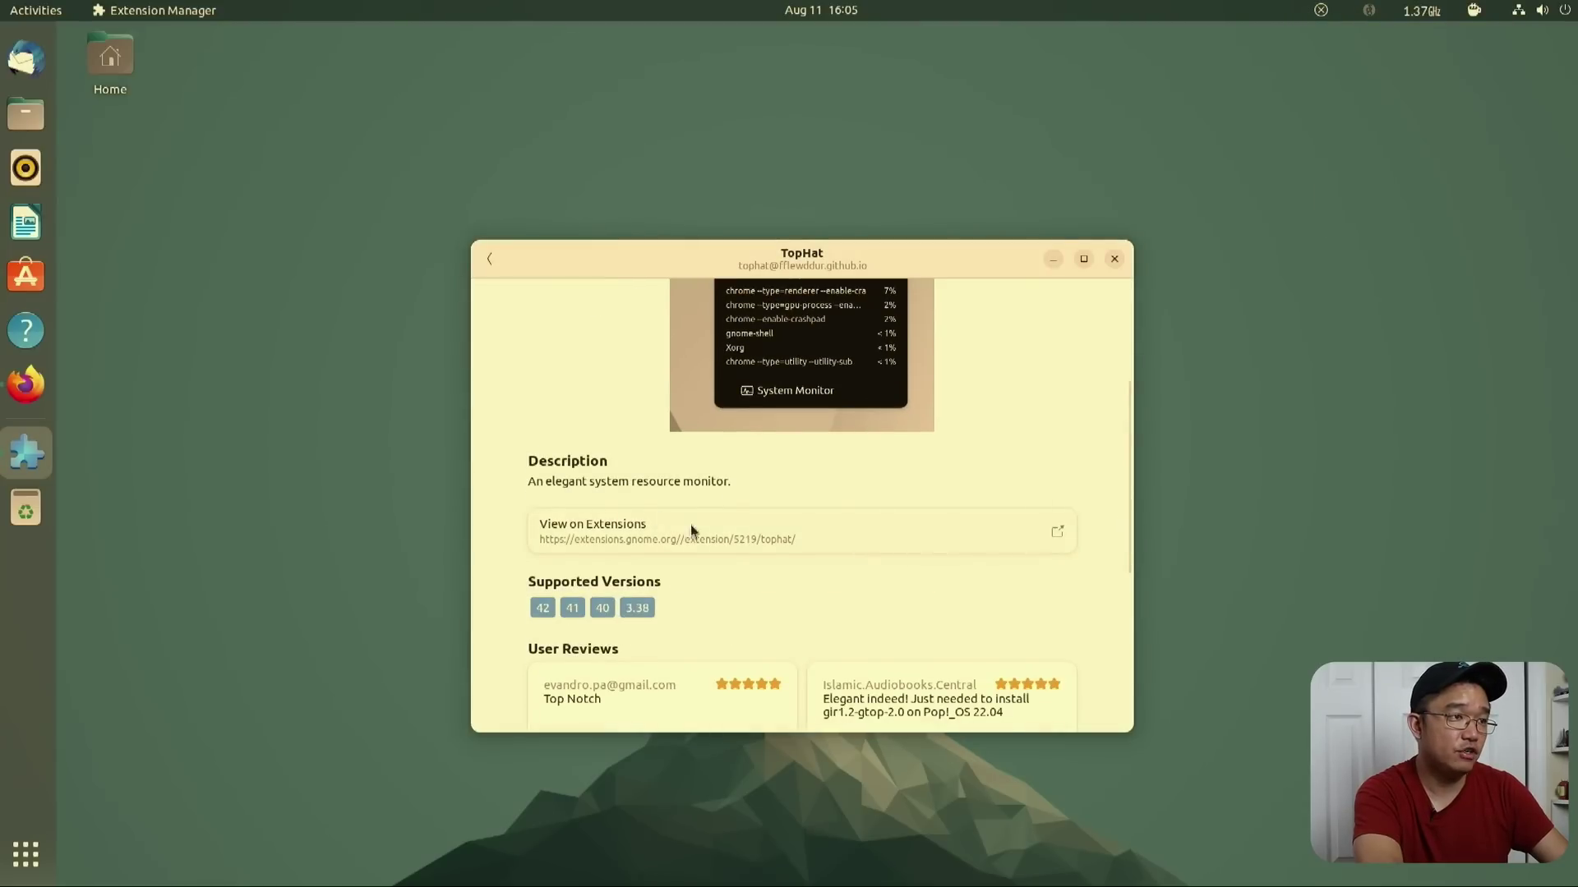
pyautogui.scroll(-3, 827, 523)
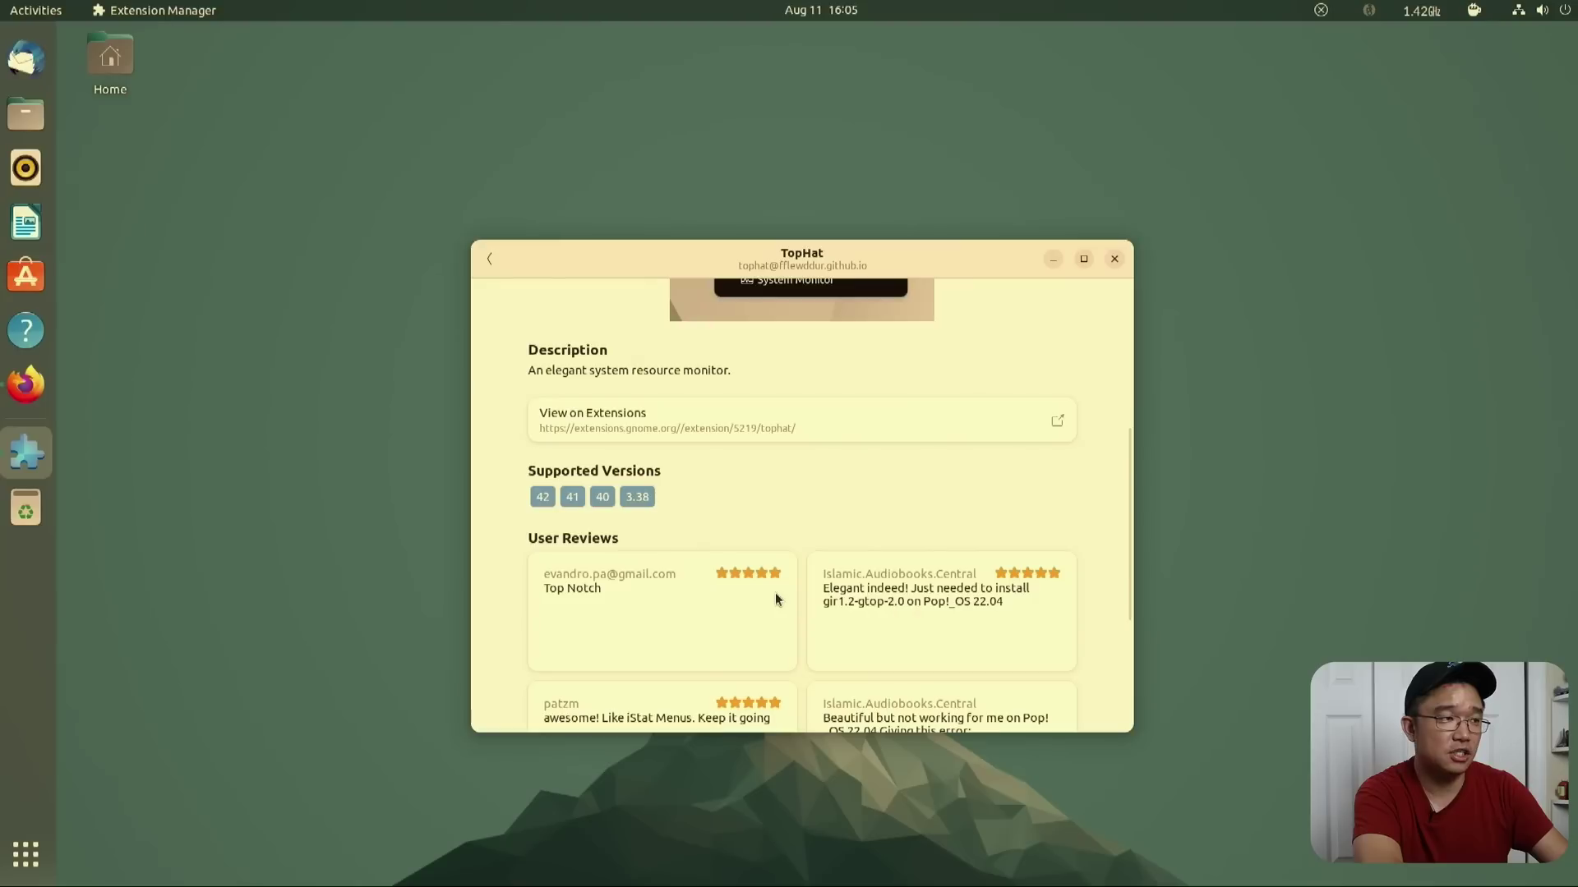
pyautogui.click(1320, 13)
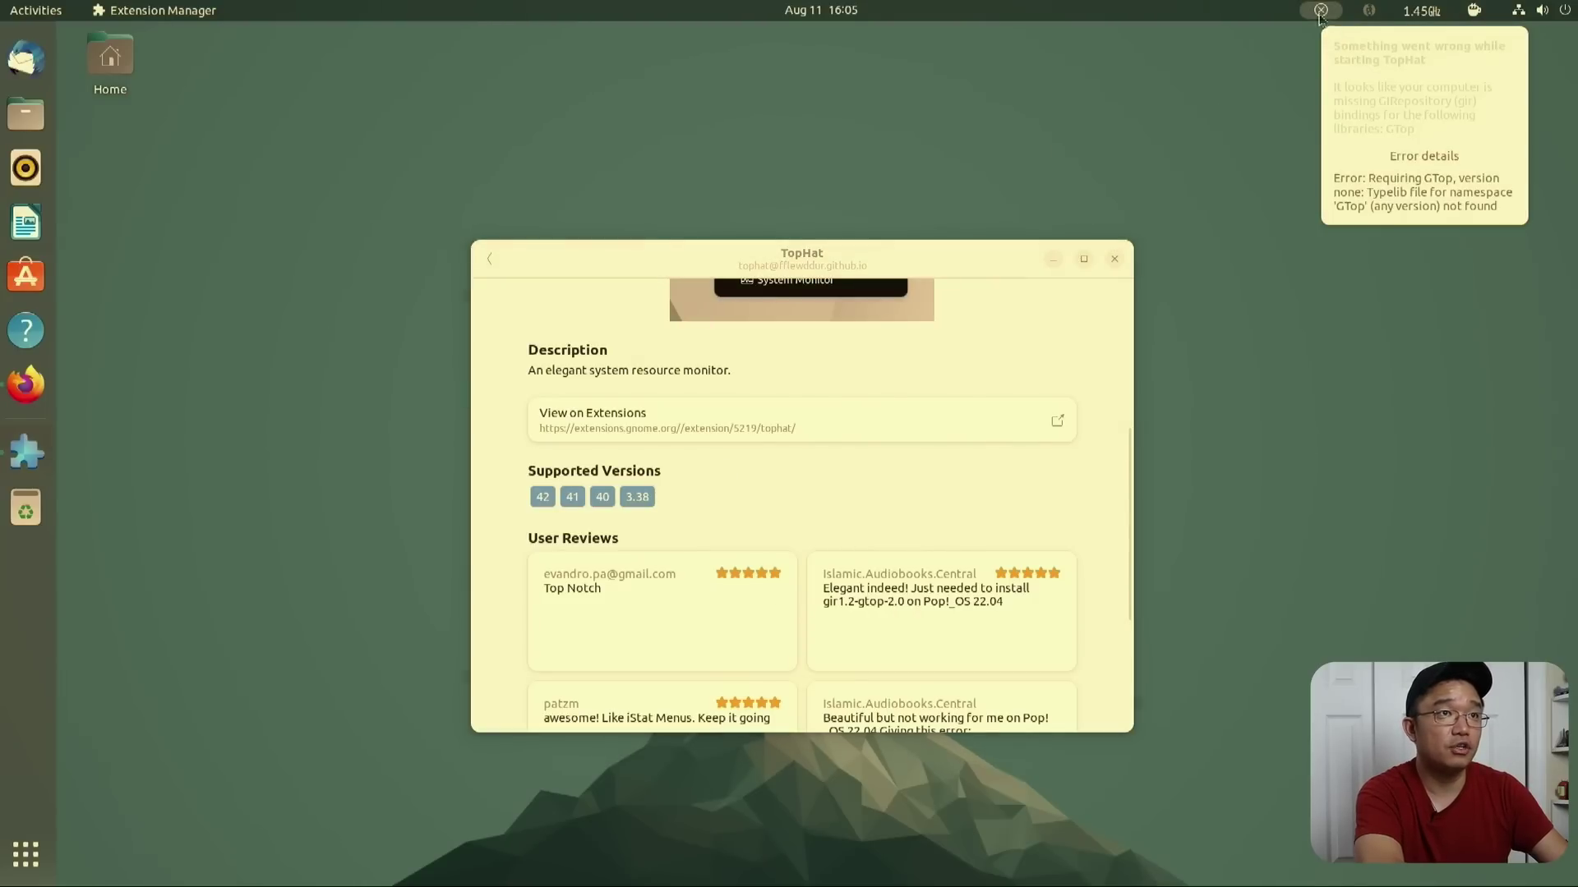
pyautogui.click(866, 355)
pyautogui.scroll(9, 830, 460)
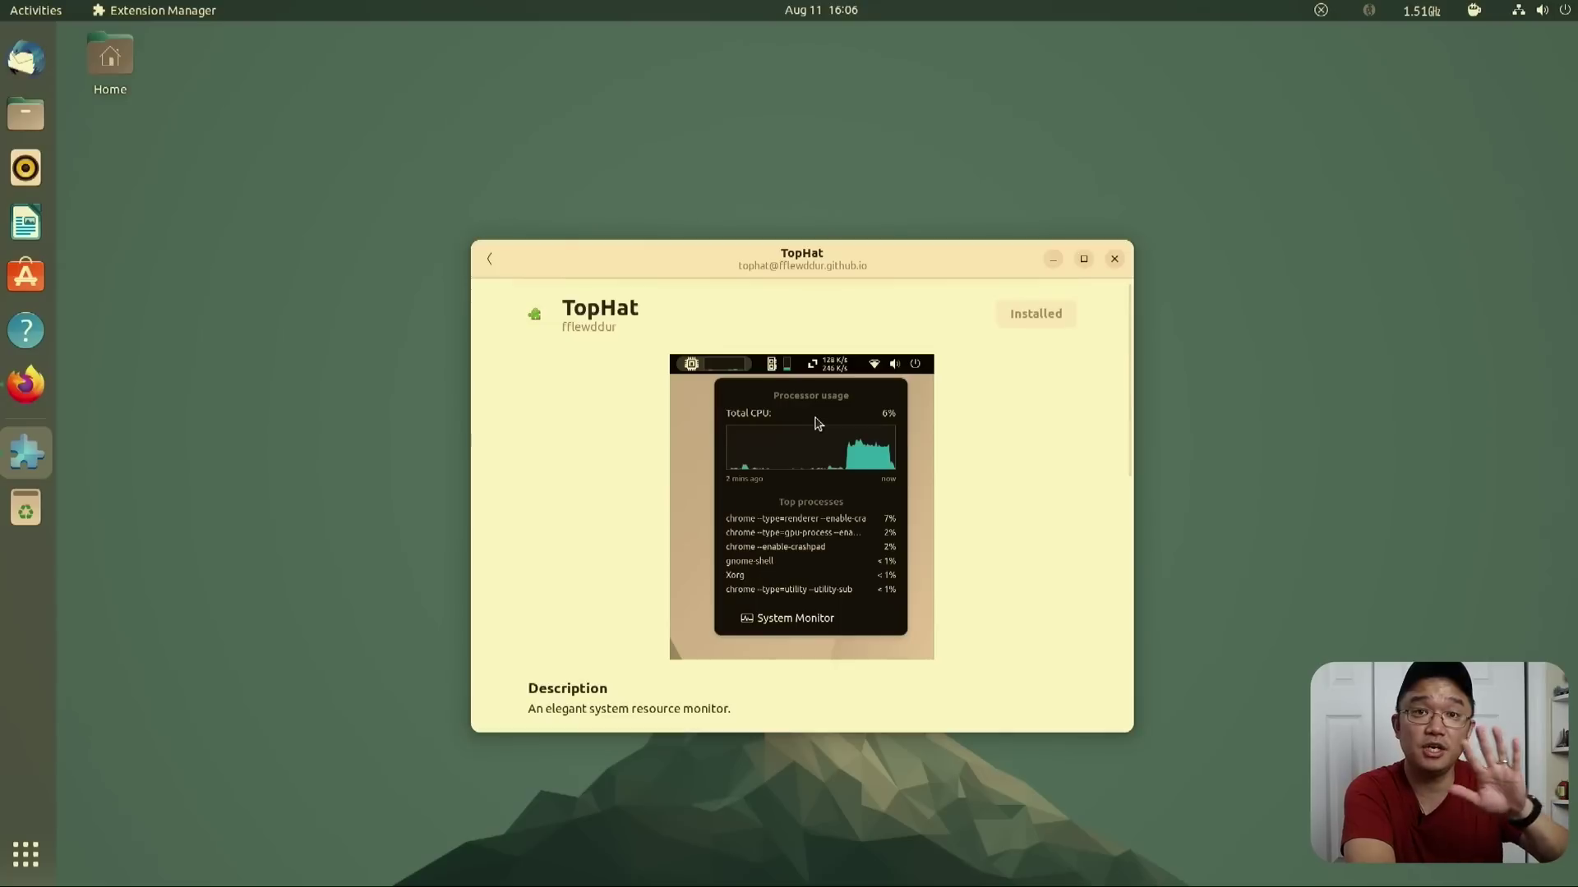
pyautogui.click(1317, 8)
pyautogui.click(1319, 8)
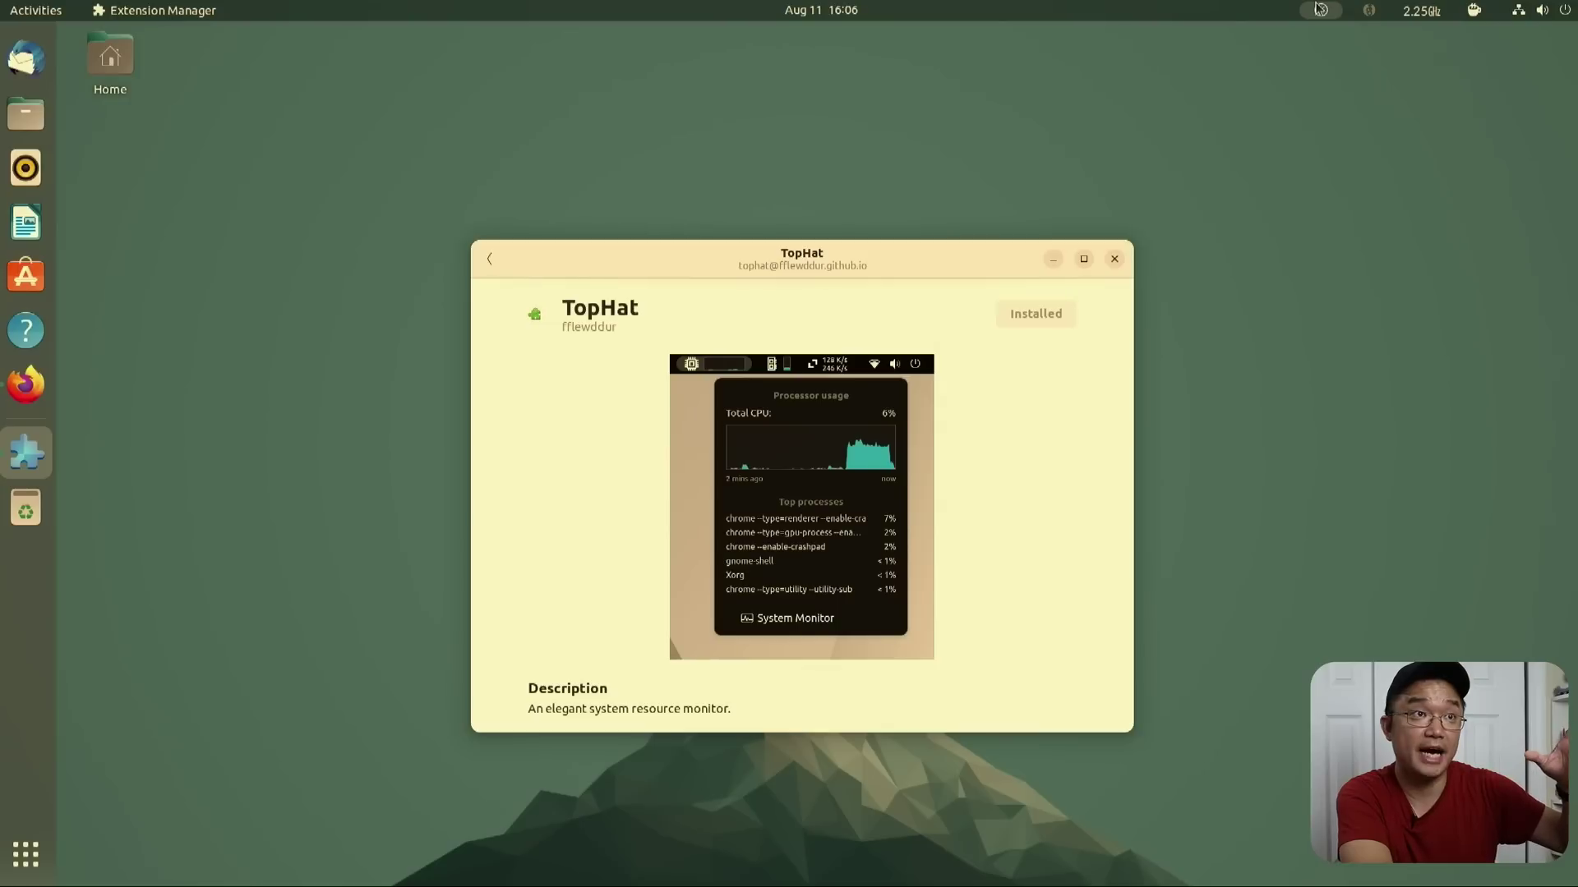
pyautogui.click(488, 259)
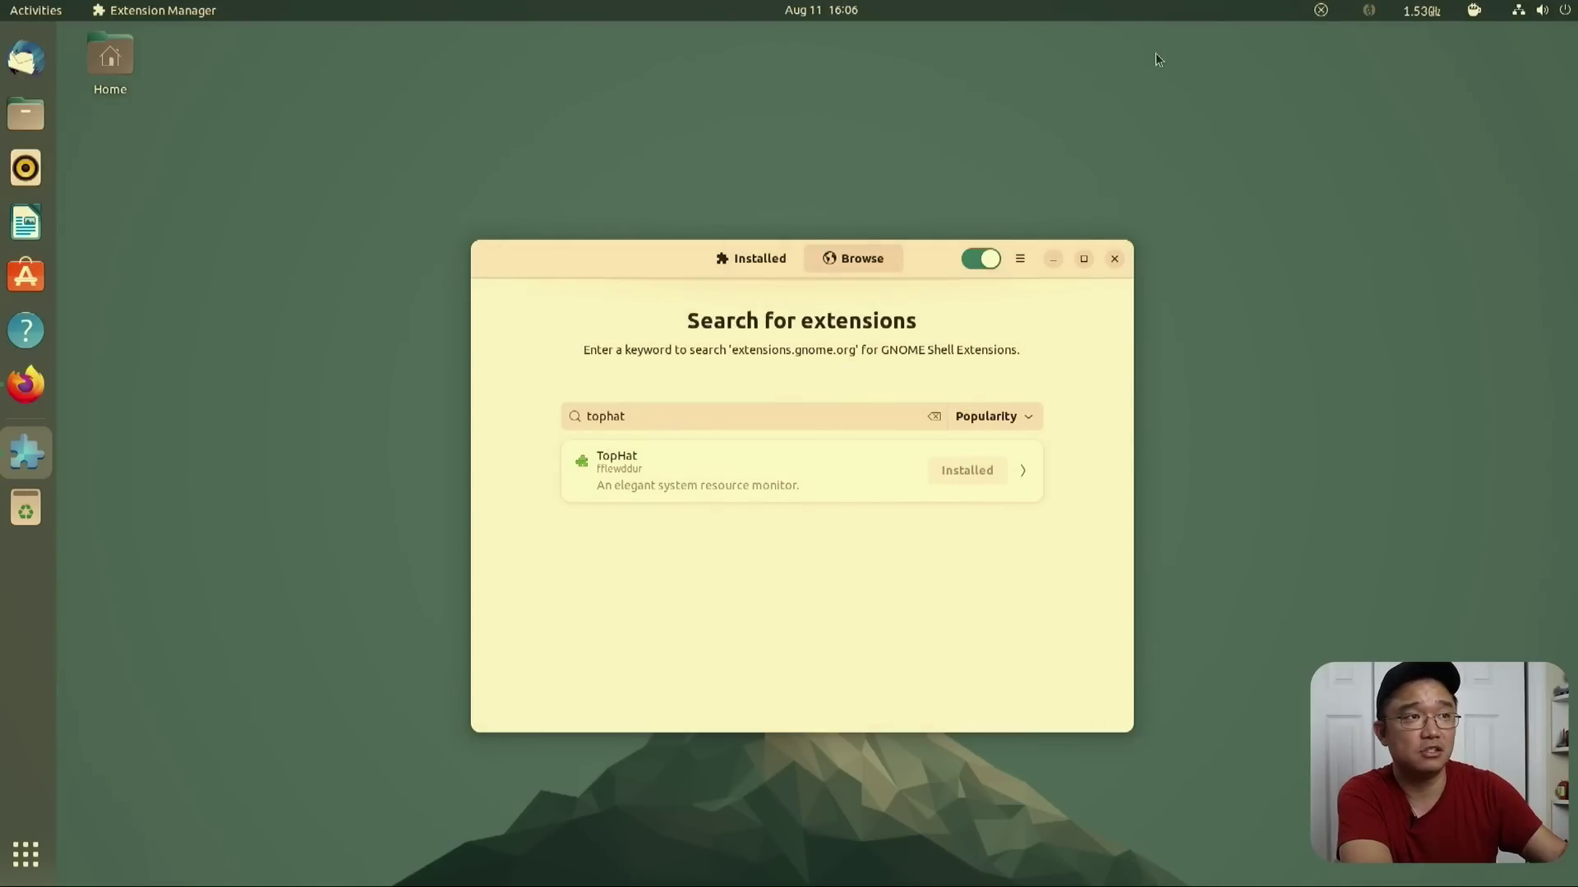